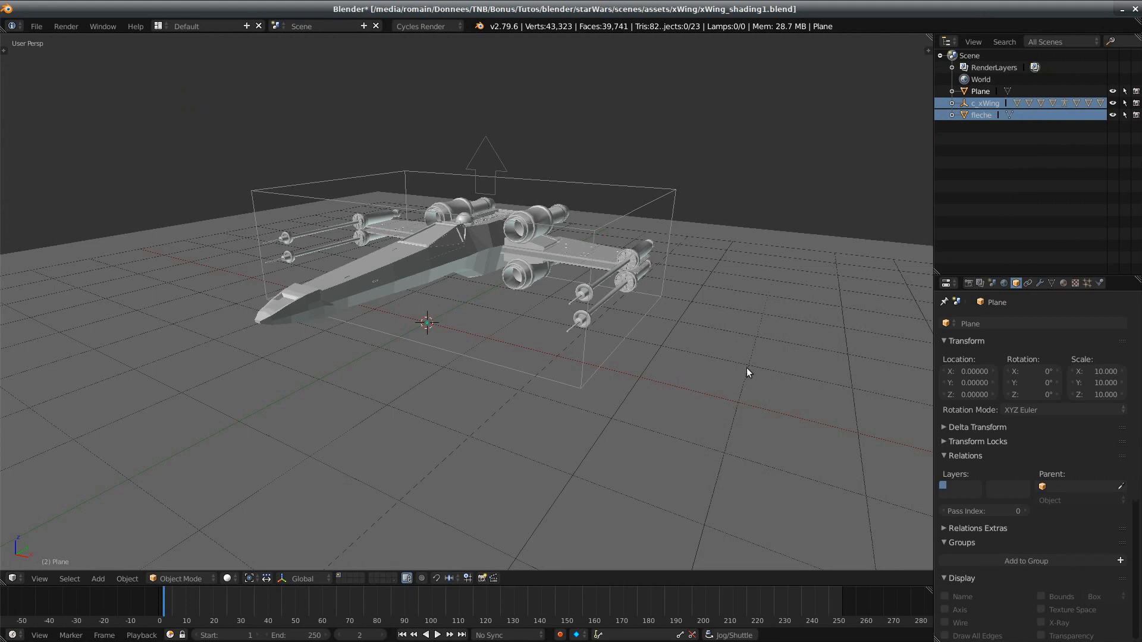
Step: Examine the X-wing model from the front, both sides and slightly above
{"action": "mouse_move", "coordinate": [390, 283]}
{"action": "middle_mouse_down"}
{"action": "mouse_move", "coordinate": [416, 333]}
{"action": "mouse_move", "coordinate": [383, 299]}
{"action": "middle_mouse_up"}
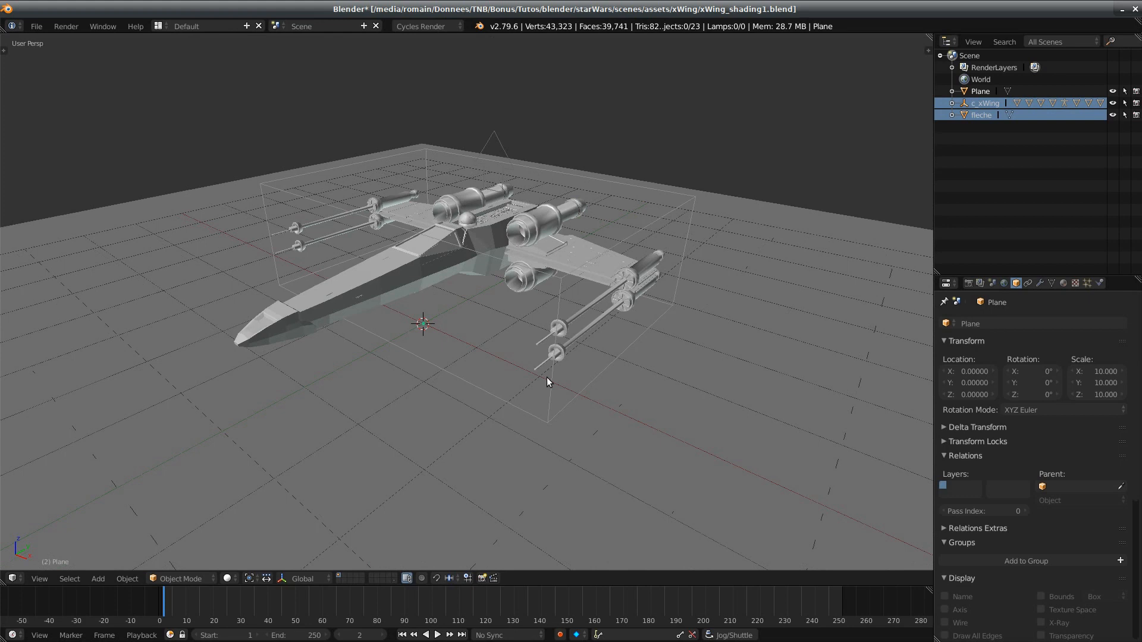
{"action": "scroll", "coordinate": [547, 377], "scroll_direction": "down", "scroll_amount": 2}
{"action": "scroll", "coordinate": [541, 344], "scroll_direction": "up", "scroll_amount": 2}
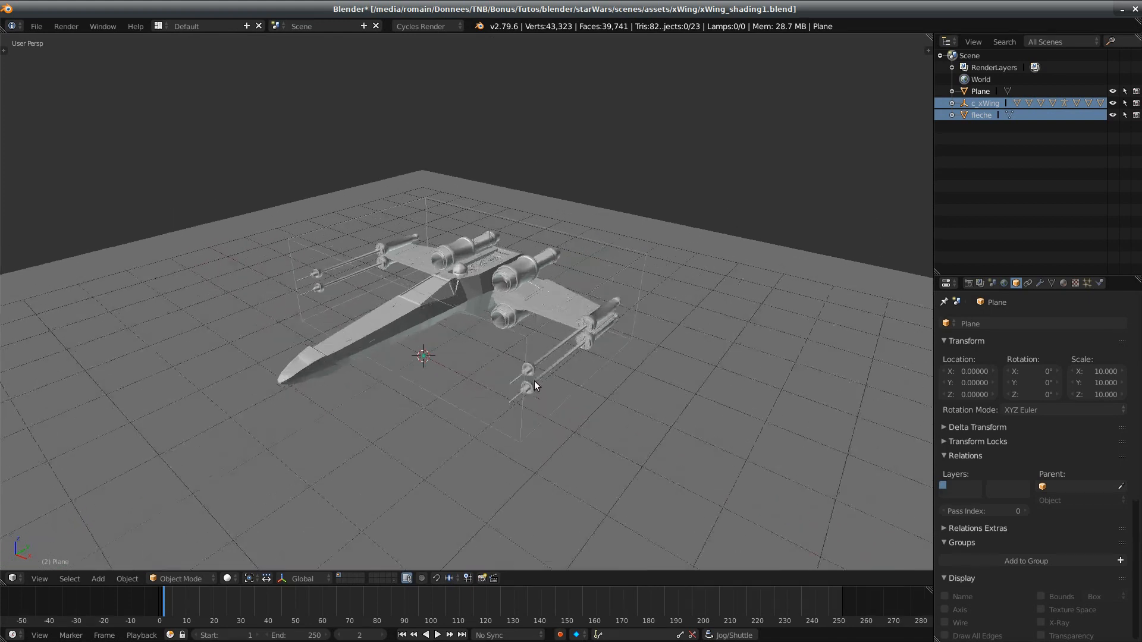
{"action": "middle_click_drag", "start_coordinate": [534, 379], "coordinate": [703, 261]}
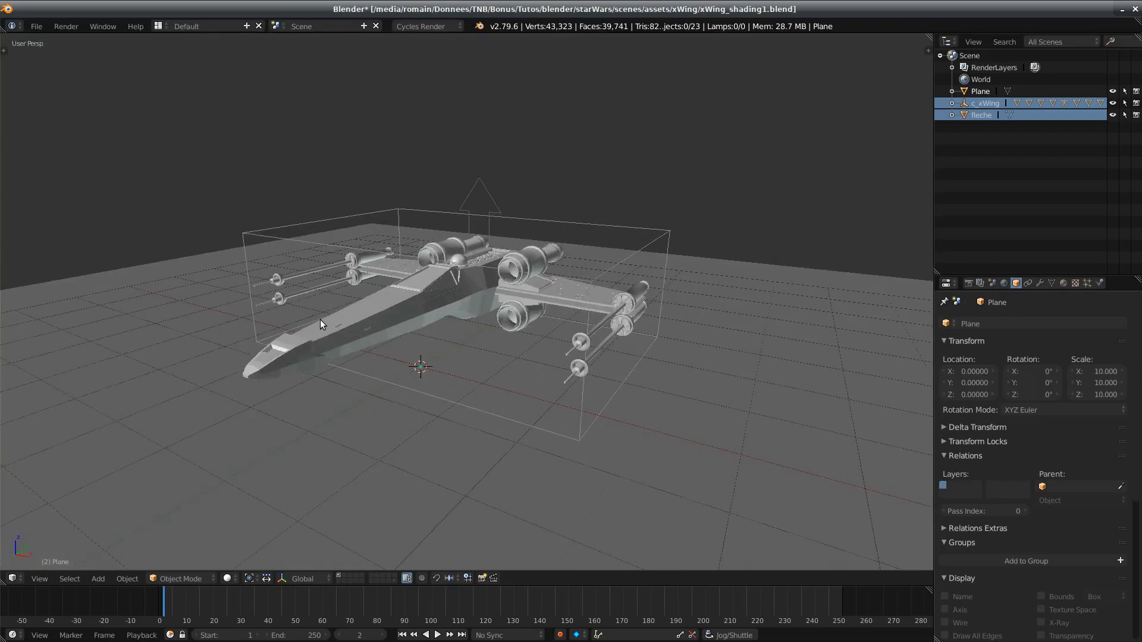
{"action": "middle_click_drag", "start_coordinate": [668, 231], "coordinate": [828, 291]}
{"action": "right_click", "coordinate": [827, 291]}
{"action": "key", "text": "a"}
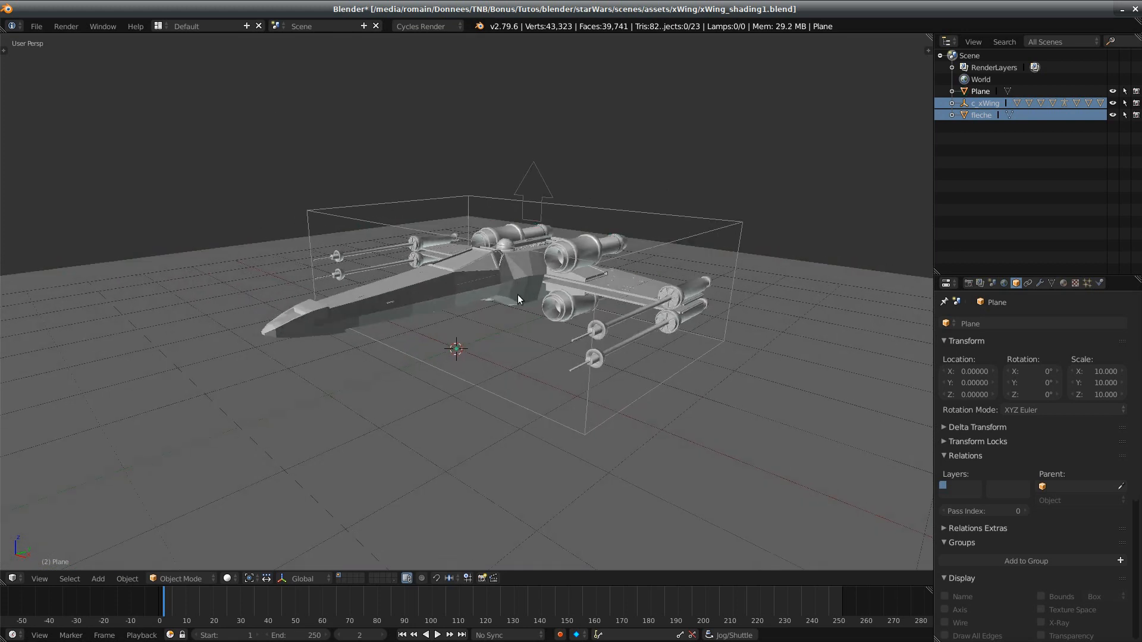
{"action": "key", "text": "Right"}
{"action": "middle_click_drag", "start_coordinate": [517, 295], "coordinate": [480, 298]}
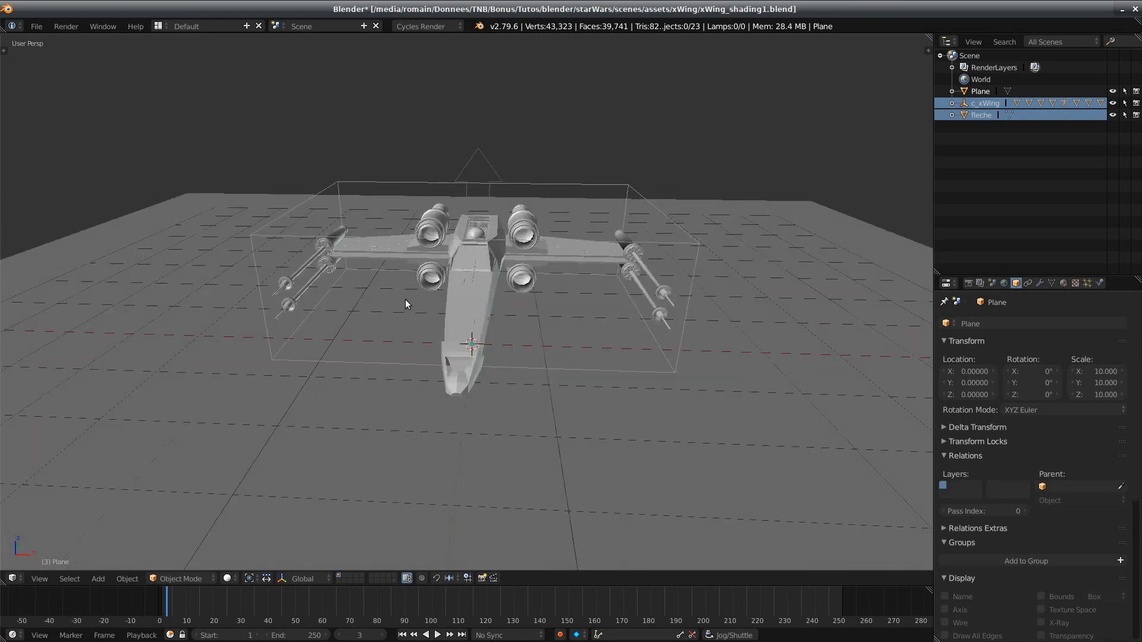
{"action": "middle_click_drag", "start_coordinate": [586, 343], "coordinate": [570, 333]}
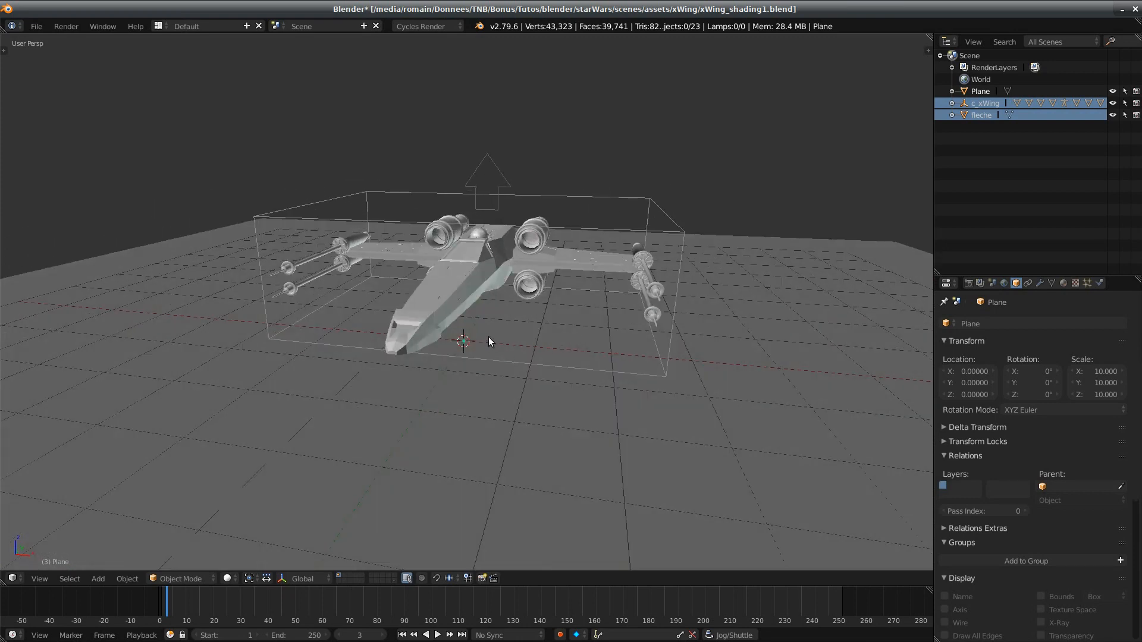
{"action": "middle_click_drag", "start_coordinate": [487, 337], "coordinate": [261, 288]}
{"action": "middle_click_drag", "start_coordinate": [341, 301], "coordinate": [407, 308]}
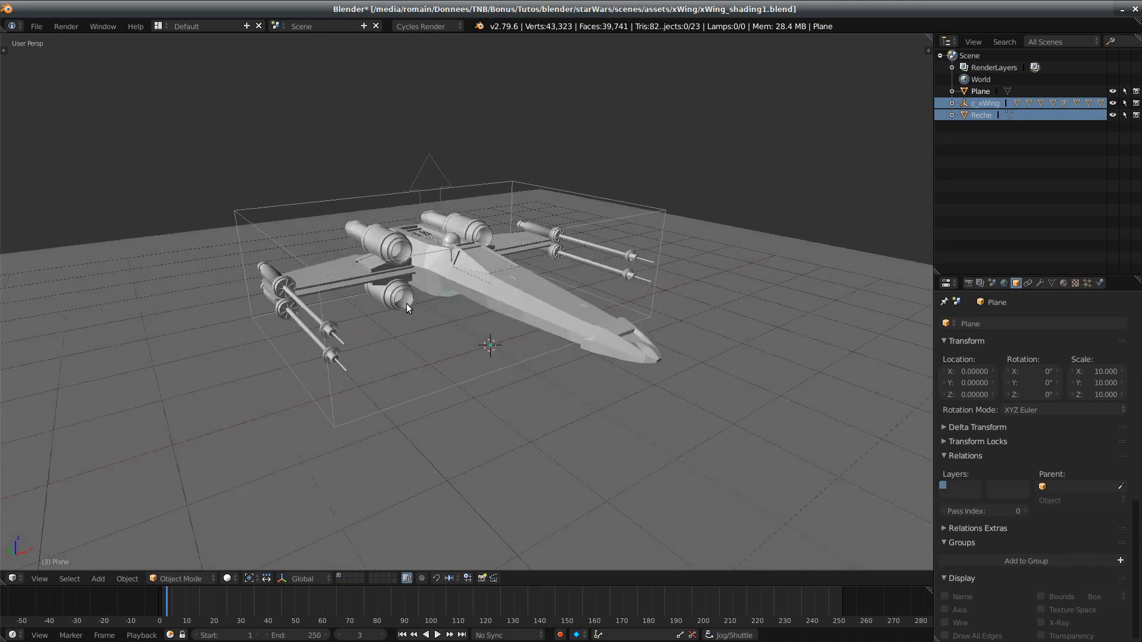
Step: Check the textured X-wing in rendered shading from both sides and return to solid shading
{"action": "left_click", "coordinate": [419, 27]}
{"action": "left_click", "coordinate": [429, 72]}
{"action": "key", "text": "shift+z"}
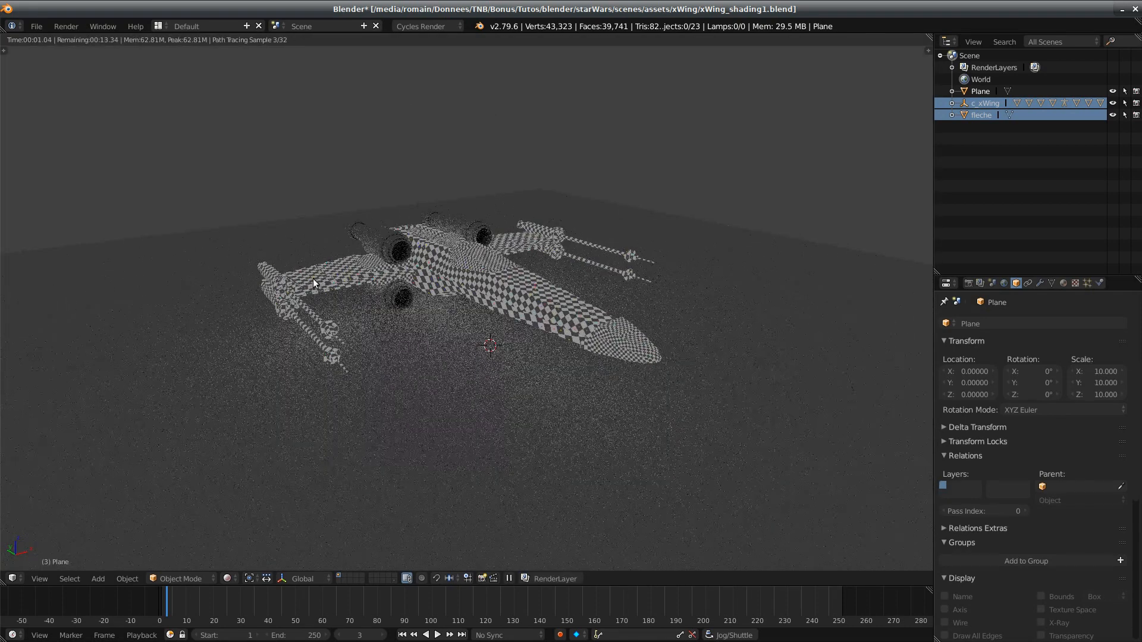
{"action": "middle_click_drag", "start_coordinate": [669, 318], "coordinate": [590, 311]}
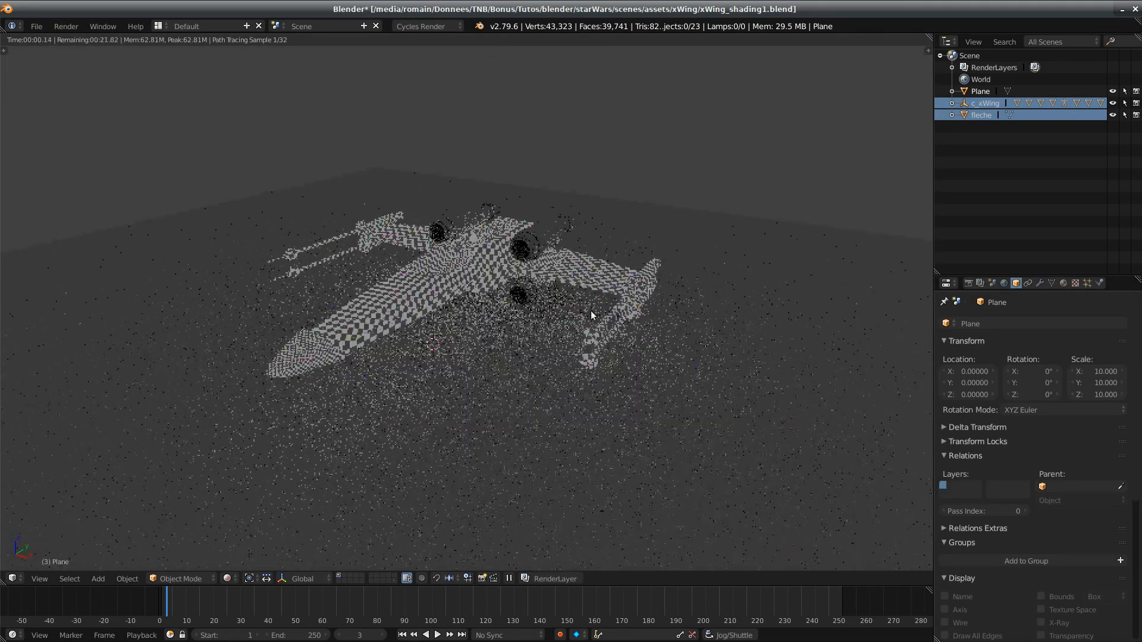
{"action": "scroll", "coordinate": [576, 416], "scroll_direction": "up", "scroll_amount": 2}
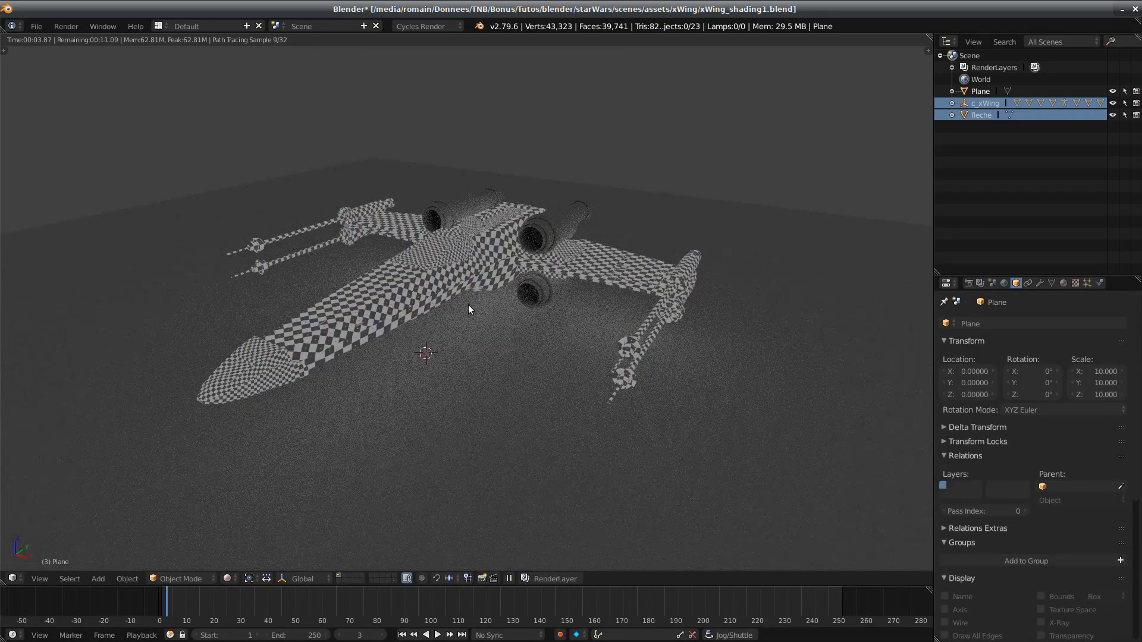
{"action": "key", "text": "shift+z"}
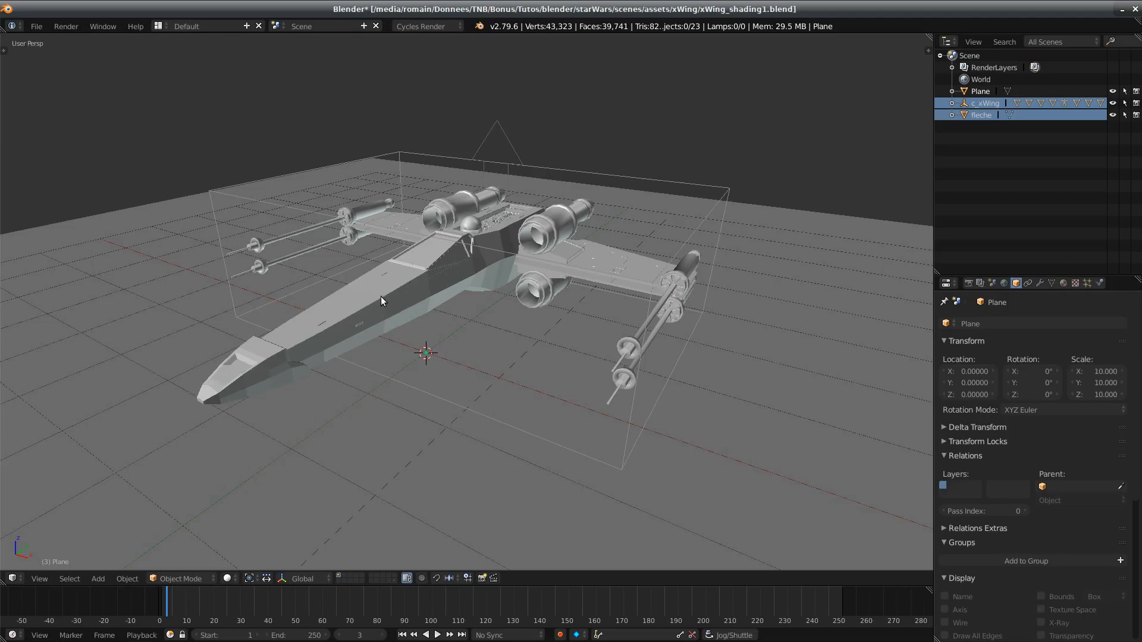
Step: Show the material settings of the X-wing's main body (corps)
{"action": "left_click", "coordinate": [1062, 283]}
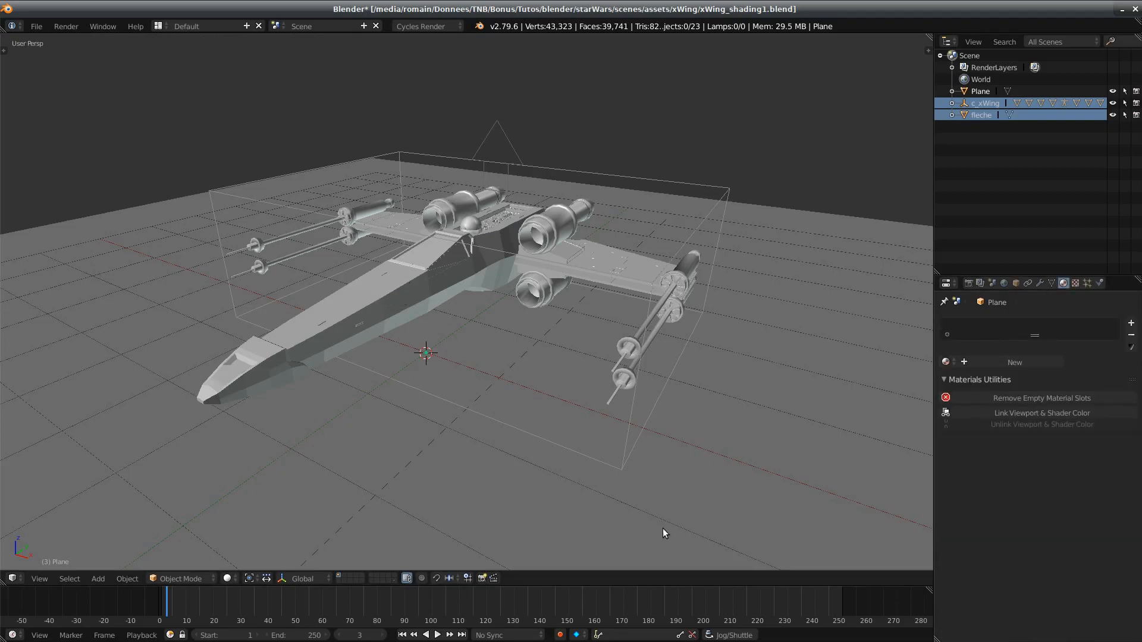
{"action": "left_click", "coordinate": [946, 361]}
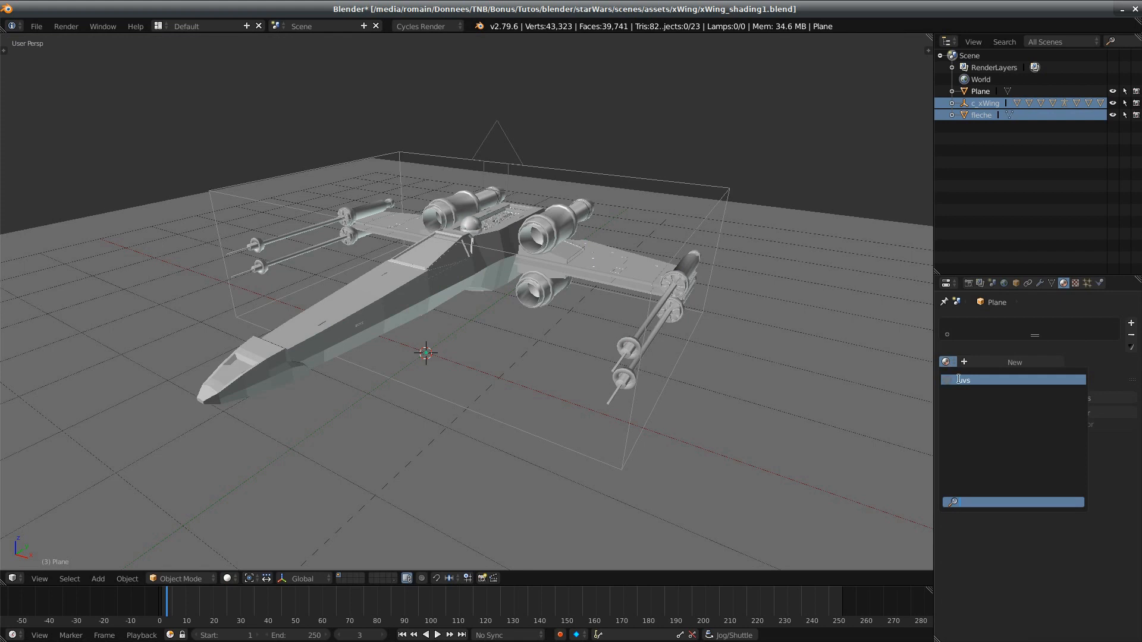
{"action": "right_click", "coordinate": [430, 290]}
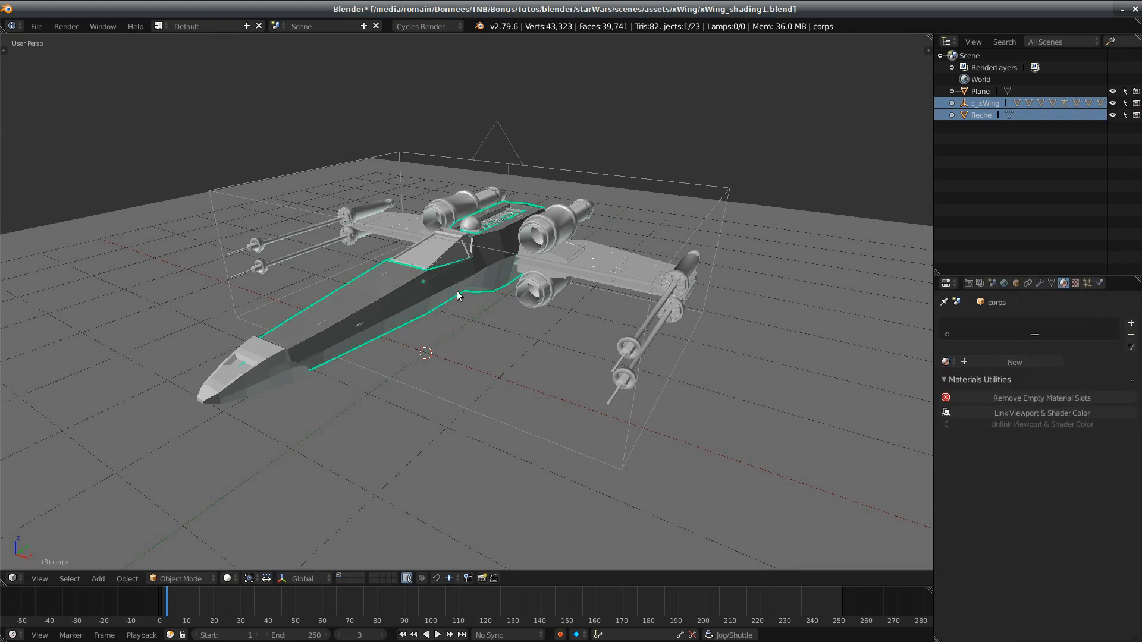
Step: Try to link the main body's materials to all objects in the scene
{"action": "key", "text": "a"}
{"action": "key", "text": "a"}
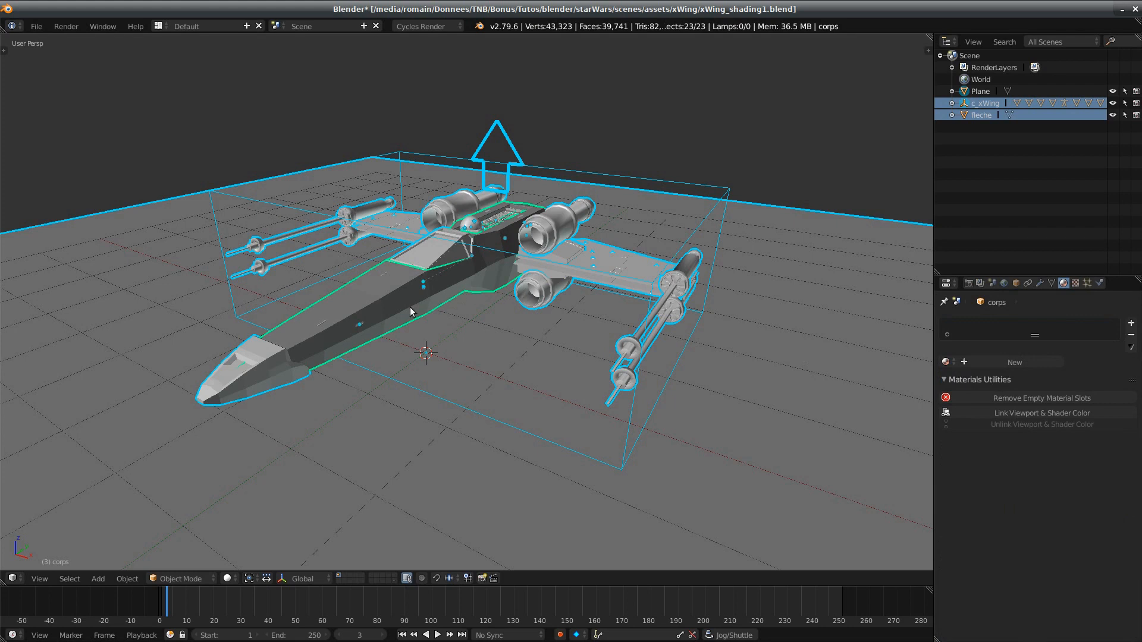
{"action": "key", "text": "ctrl+l"}
{"action": "key", "text": "Down"}
{"action": "key", "text": "Down"}
{"action": "key", "text": "Down"}
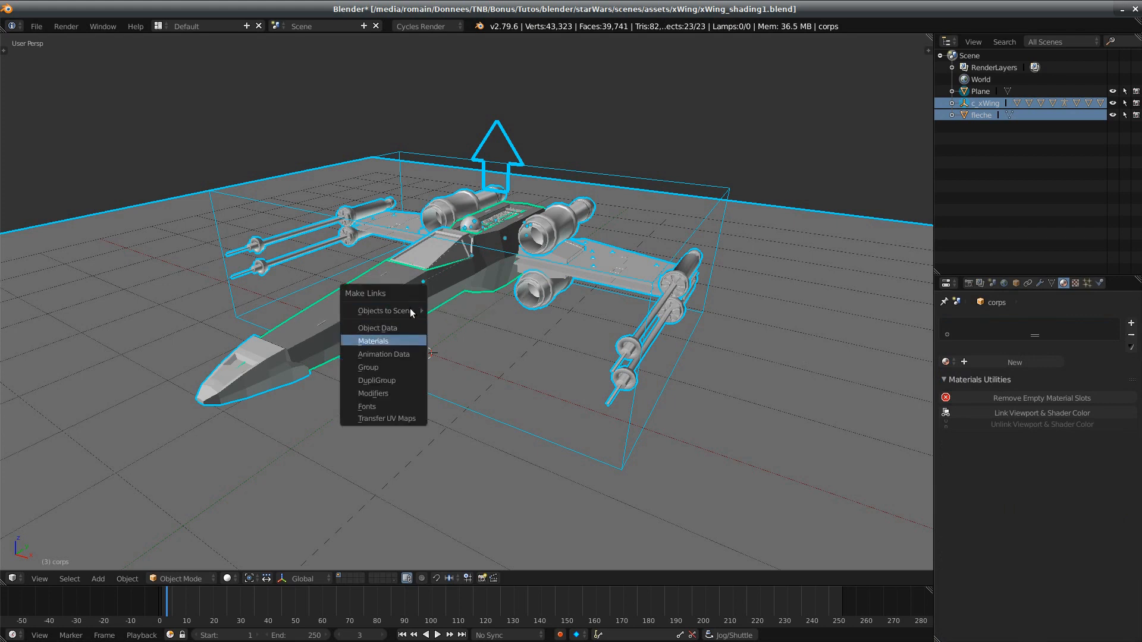
{"action": "key", "text": "Up"}
{"action": "key", "text": "Return"}
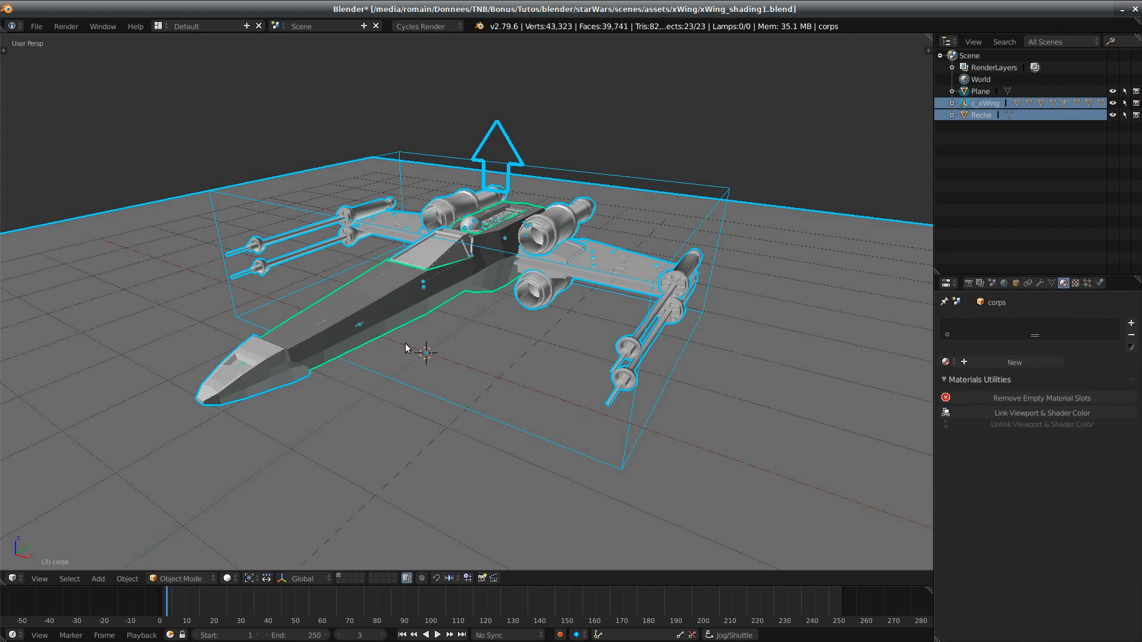
Step: Remove the uvs material from the wings (ailes) and the cockpit
{"action": "left_click", "coordinate": [584, 273]}
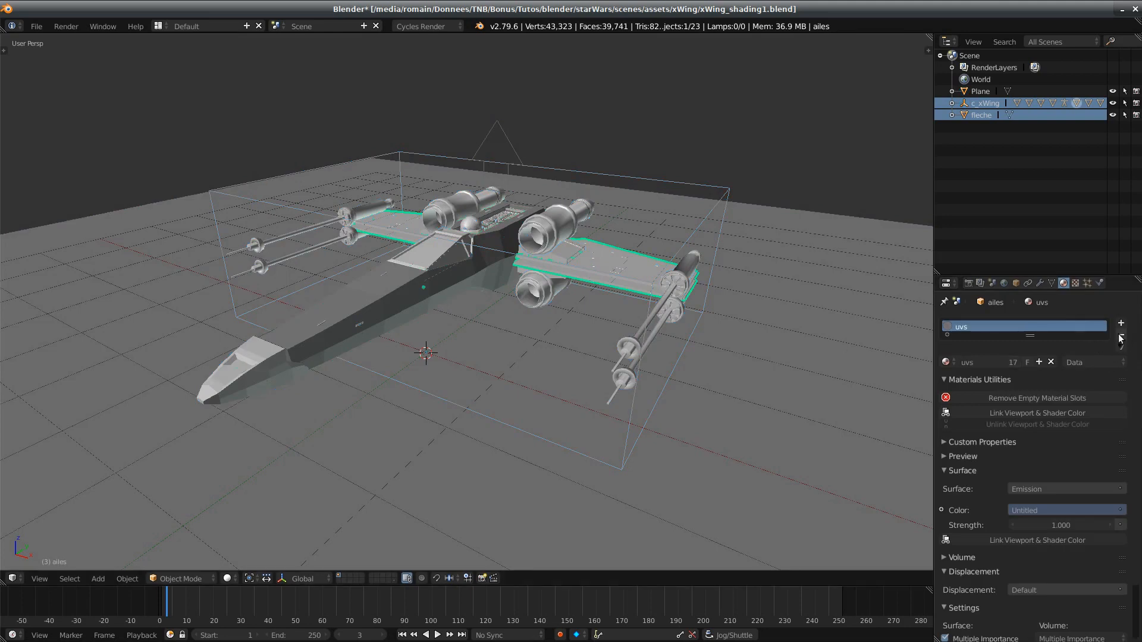
{"action": "left_click", "coordinate": [1051, 361]}
{"action": "middle_click_drag", "start_coordinate": [570, 327], "coordinate": [595, 332]}
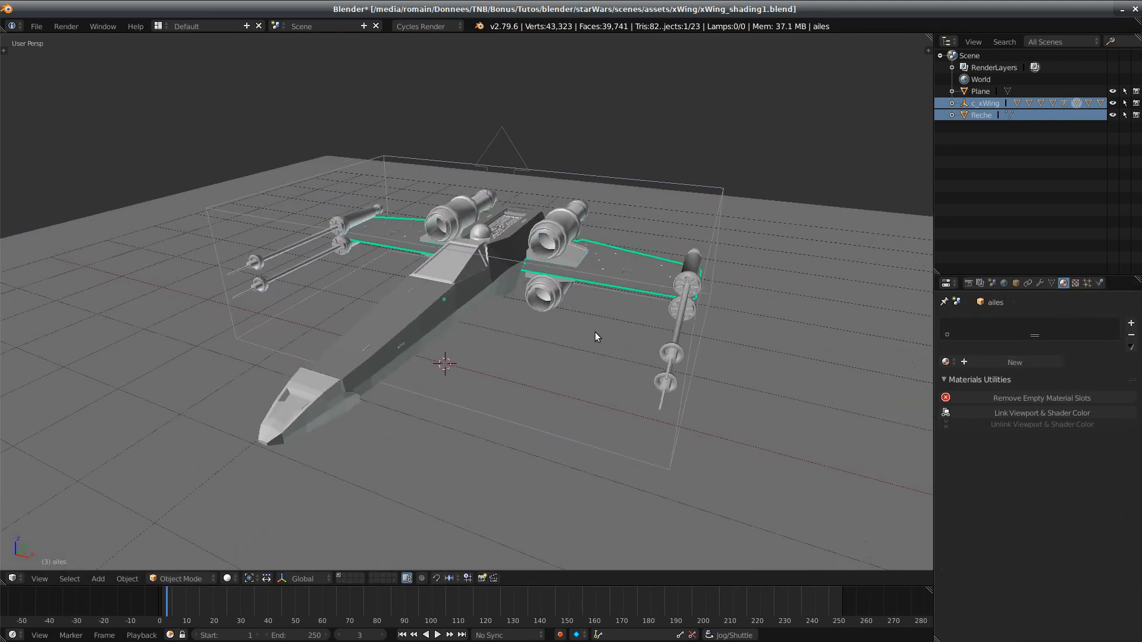
{"action": "left_click", "coordinate": [559, 236]}
{"action": "left_click", "coordinate": [505, 242]}
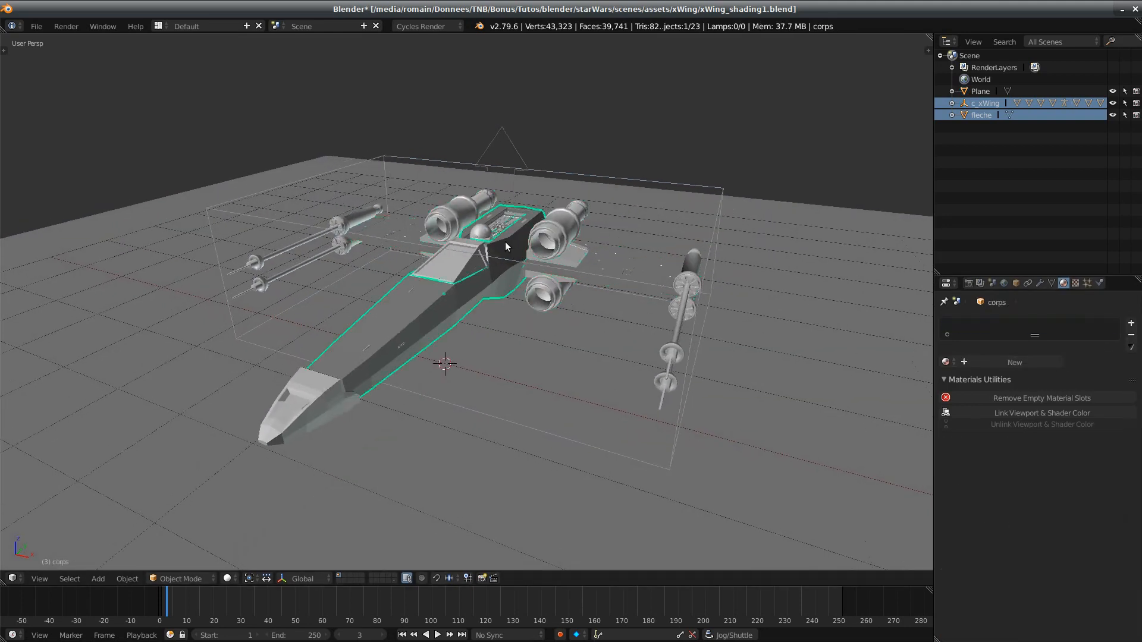
{"action": "left_click", "coordinate": [461, 270]}
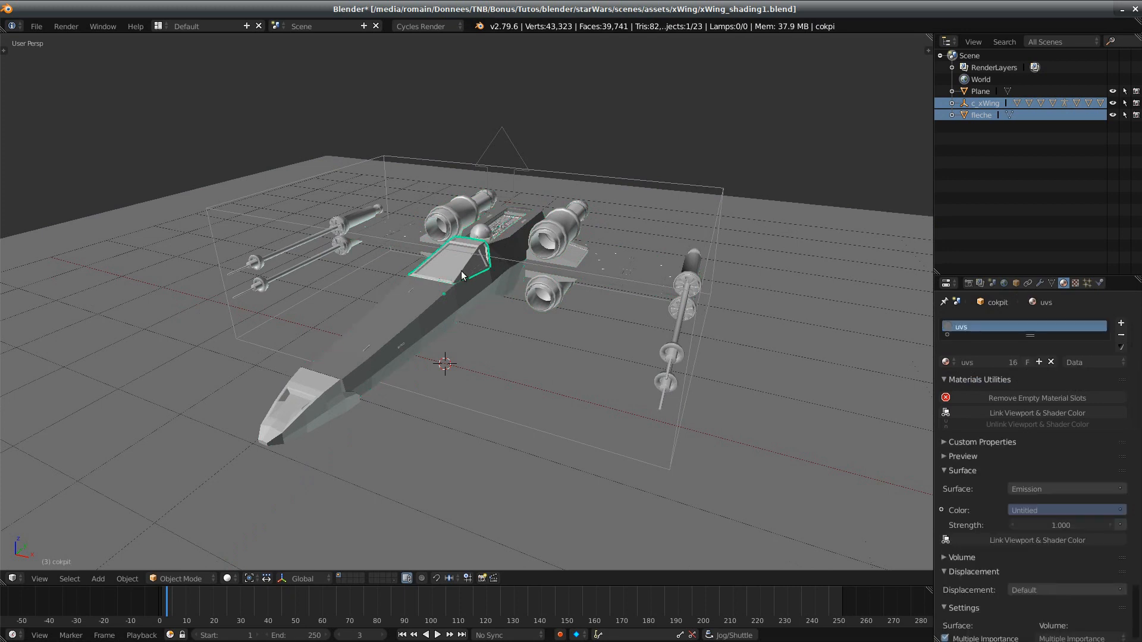
{"action": "left_click", "coordinate": [1050, 361]}
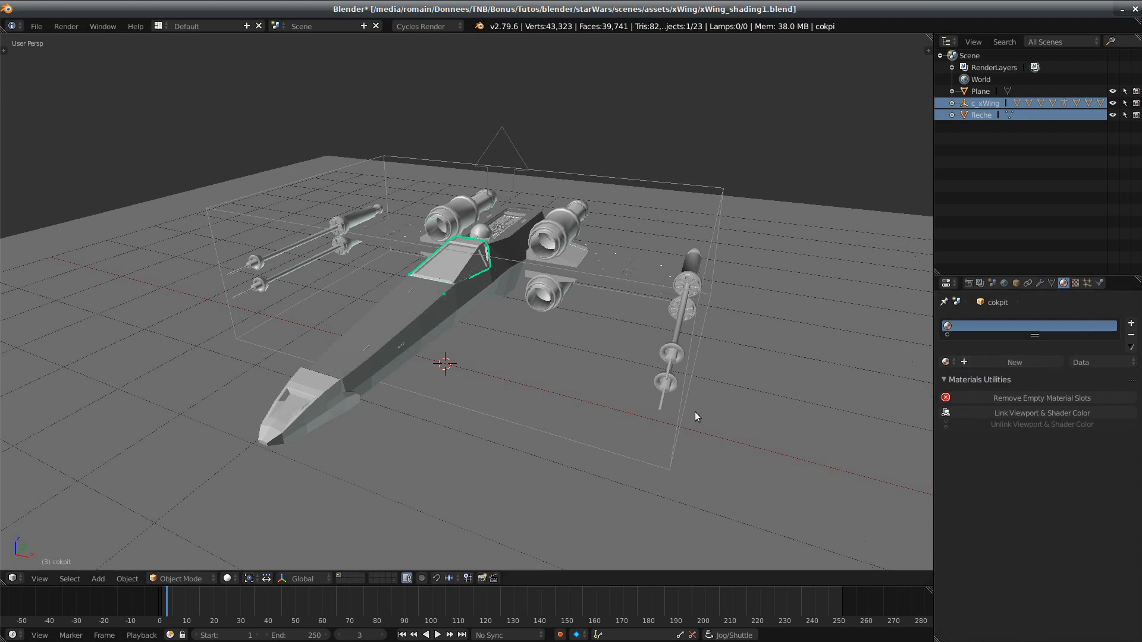
Step: Save the scene over the existing file xWing_shading1.blend
{"action": "middle_click_drag", "start_coordinate": [695, 411], "coordinate": [563, 341]}
{"action": "key", "text": "ctrl+s"}
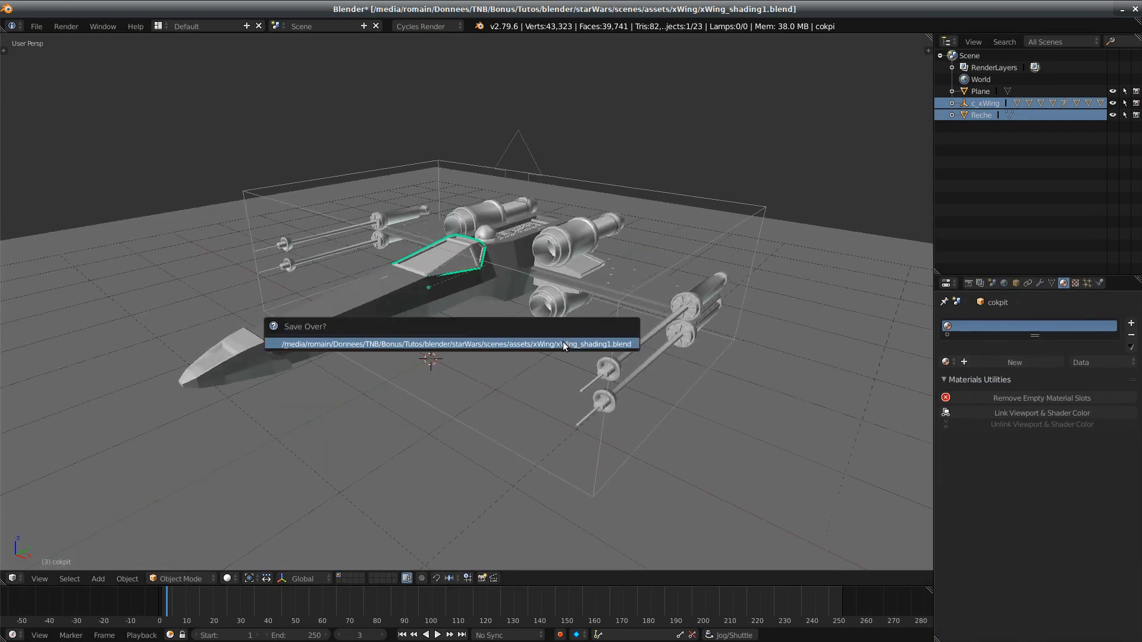
{"action": "left_click", "coordinate": [563, 341]}
Step: Select the ground plane and several X-wing objects in turn to check their material assignments
{"action": "middle_click_drag", "start_coordinate": [483, 298], "coordinate": [526, 265]}
{"action": "right_click", "coordinate": [594, 269]}
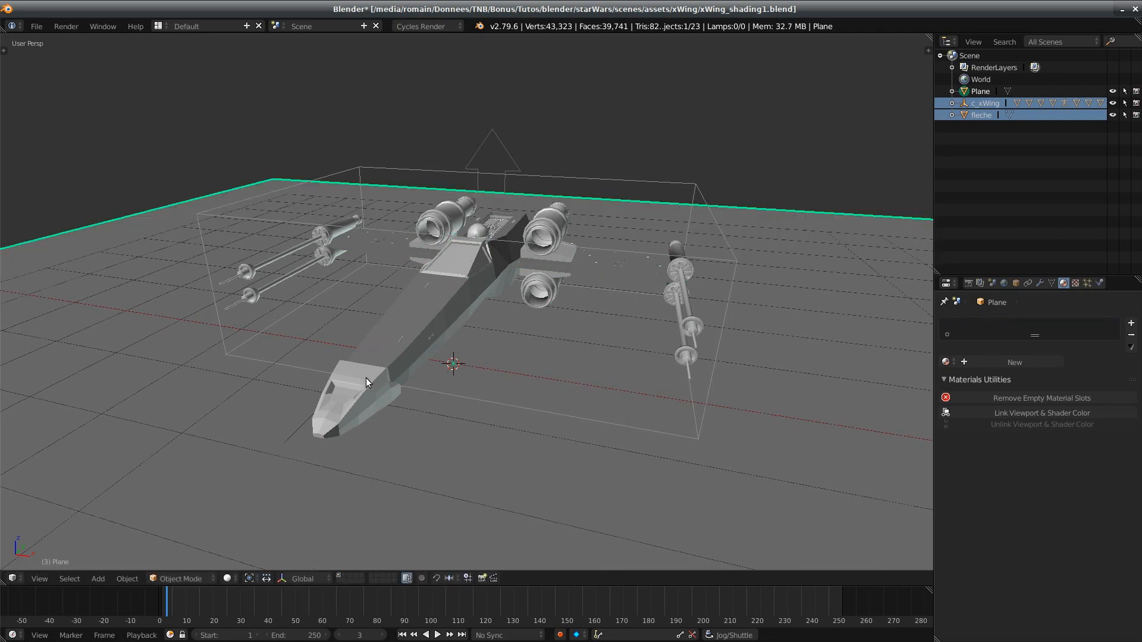
{"action": "right_click", "coordinate": [381, 406]}
{"action": "right_click", "coordinate": [531, 296]}
{"action": "right_click", "coordinate": [595, 293]}
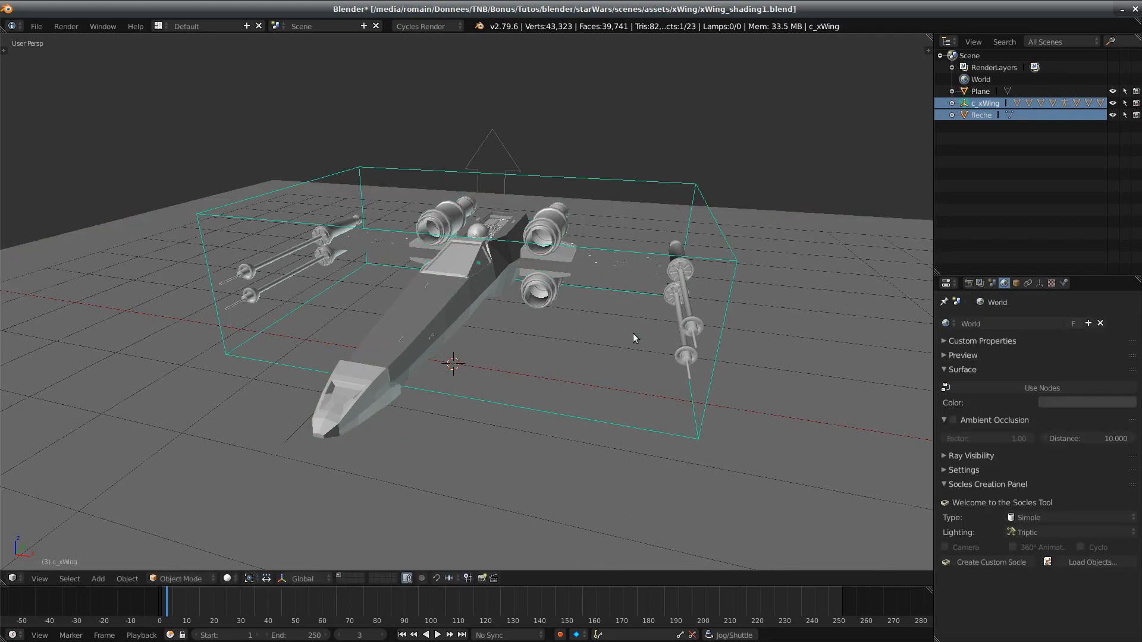
Step: Deselect everything and check the X-wing in rendered shading from several angles, then return to solid shading
{"action": "mouse_move", "coordinate": [632, 333]}
{"action": "middle_mouse_down"}
{"action": "mouse_move", "coordinate": [609, 294]}
{"action": "mouse_move", "coordinate": [662, 333]}
{"action": "mouse_move", "coordinate": [627, 339]}
{"action": "mouse_move", "coordinate": [558, 298]}
{"action": "mouse_move", "coordinate": [473, 313]}
{"action": "mouse_move", "coordinate": [495, 311]}
{"action": "middle_mouse_up"}
{"action": "key", "text": "a"}
{"action": "key", "text": "shift+z"}
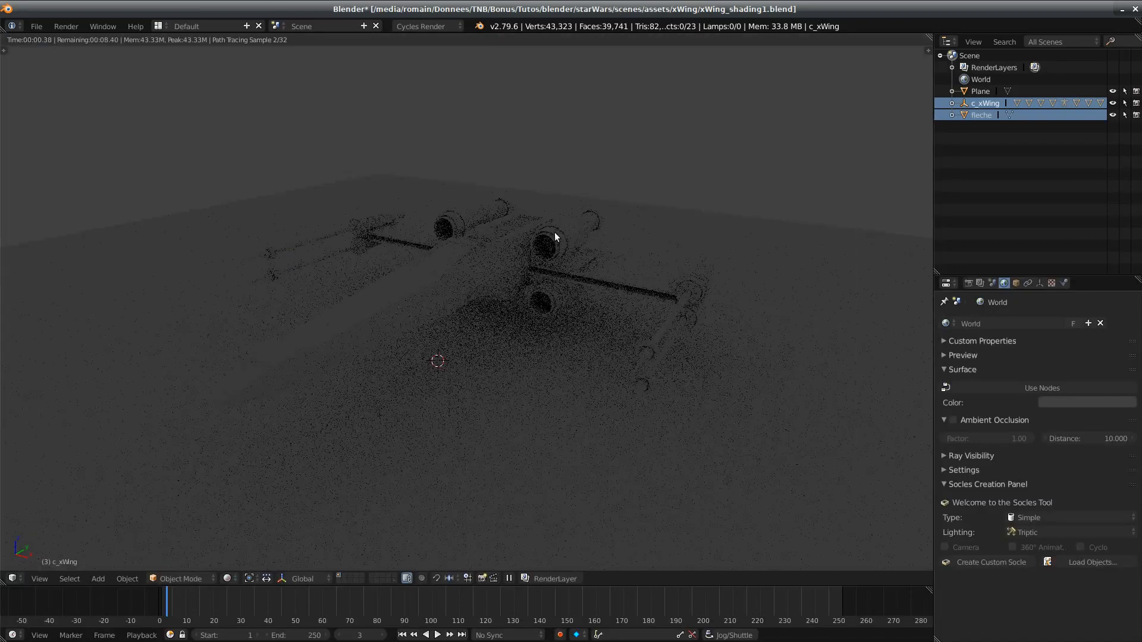
{"action": "middle_click_drag", "start_coordinate": [402, 344], "coordinate": [526, 339]}
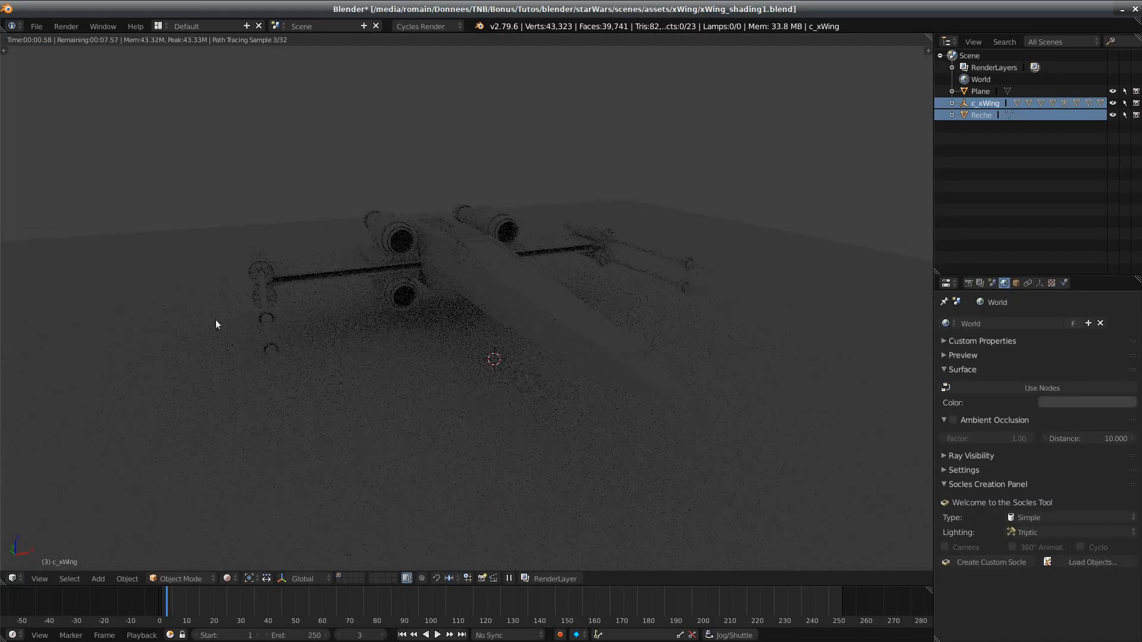
{"action": "middle_click_drag", "start_coordinate": [721, 333], "coordinate": [646, 339]}
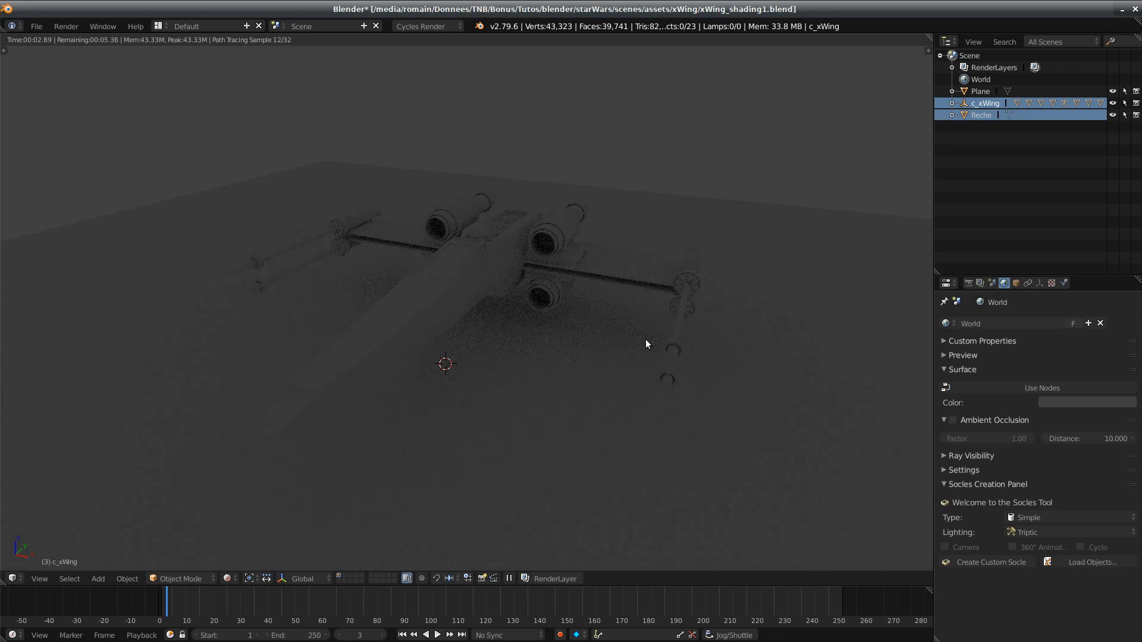
{"action": "key", "text": "shift+z"}
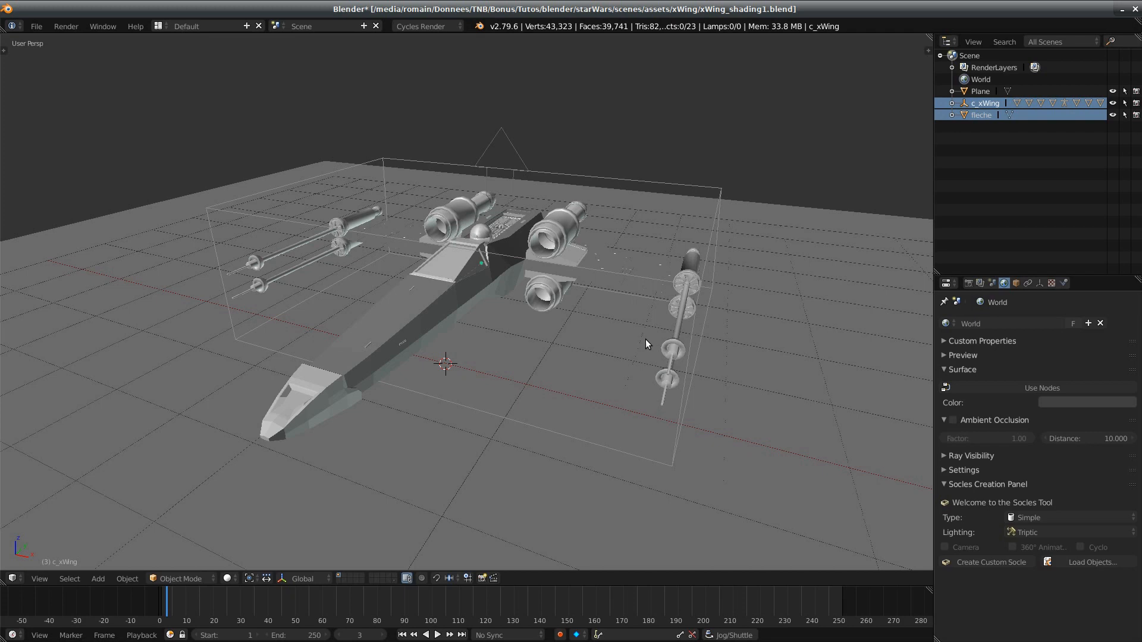
Step: Split off a Node Editor beside the 3D view and enable nodes for the World shader in it
{"action": "middle_click_drag", "start_coordinate": [635, 360], "coordinate": [573, 342]}
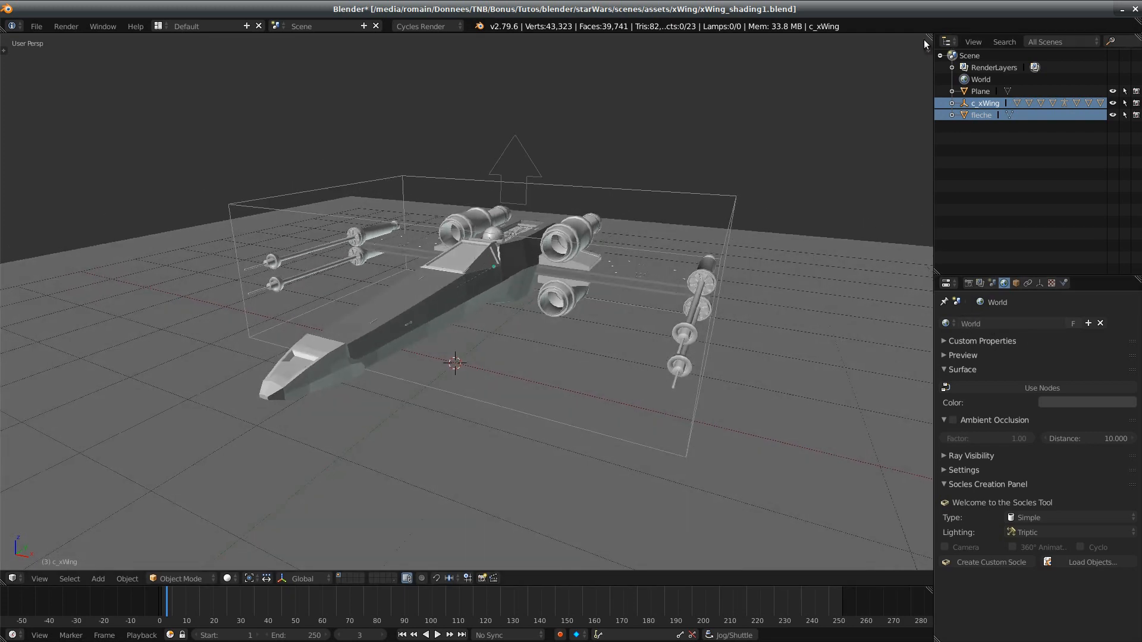
{"action": "left_click_drag", "start_coordinate": [925, 38], "coordinate": [440, 147]}
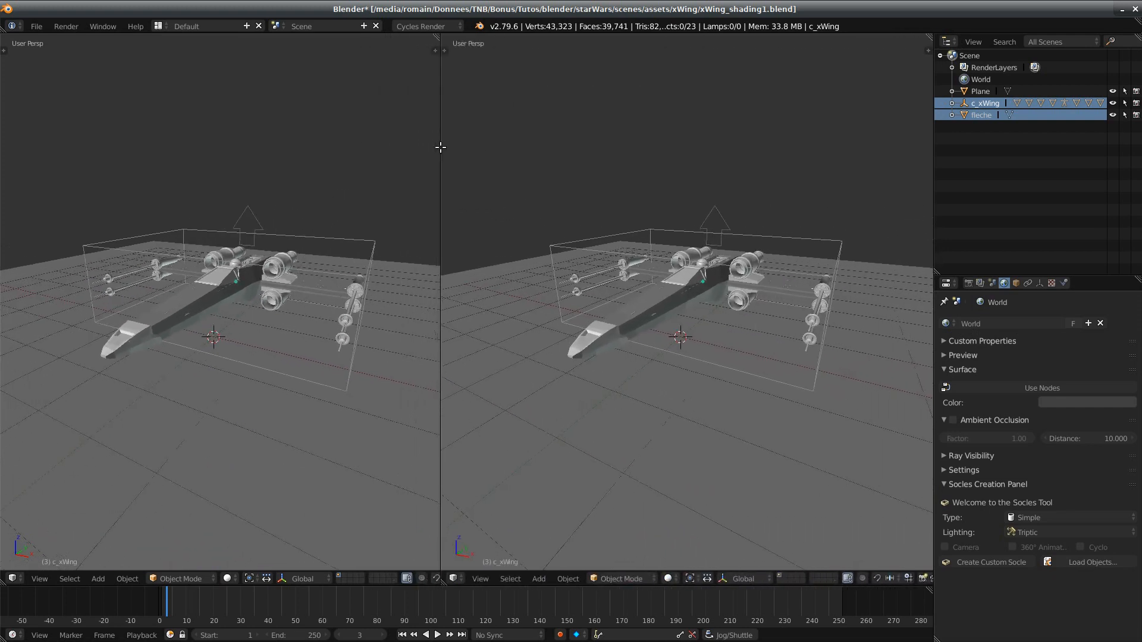
{"action": "left_click", "coordinate": [455, 579]}
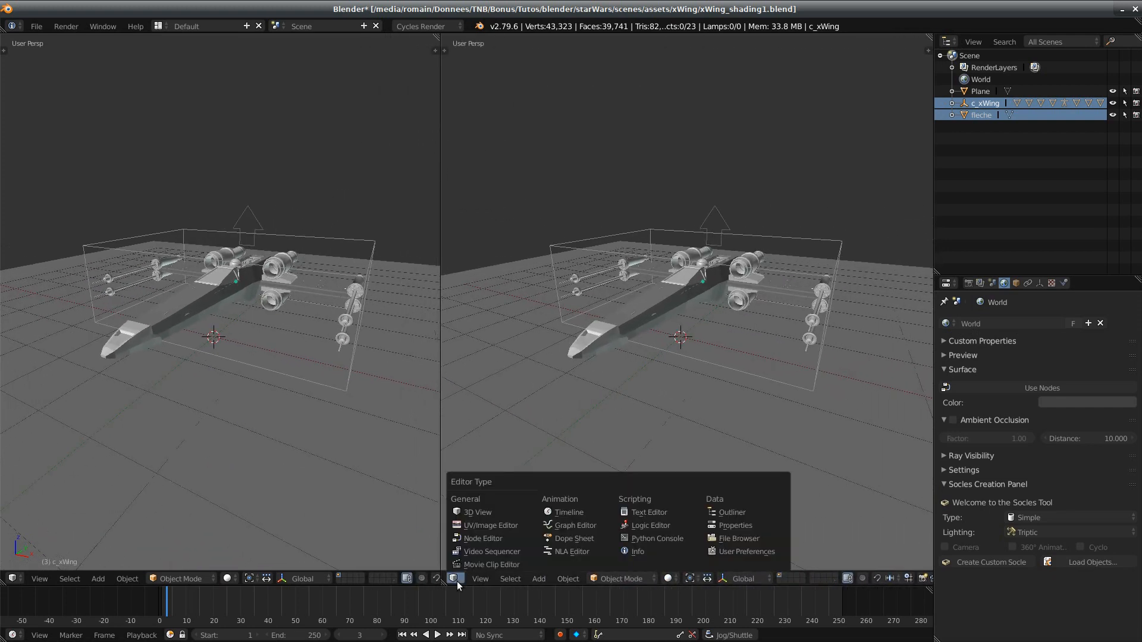
{"action": "left_click", "coordinate": [479, 538]}
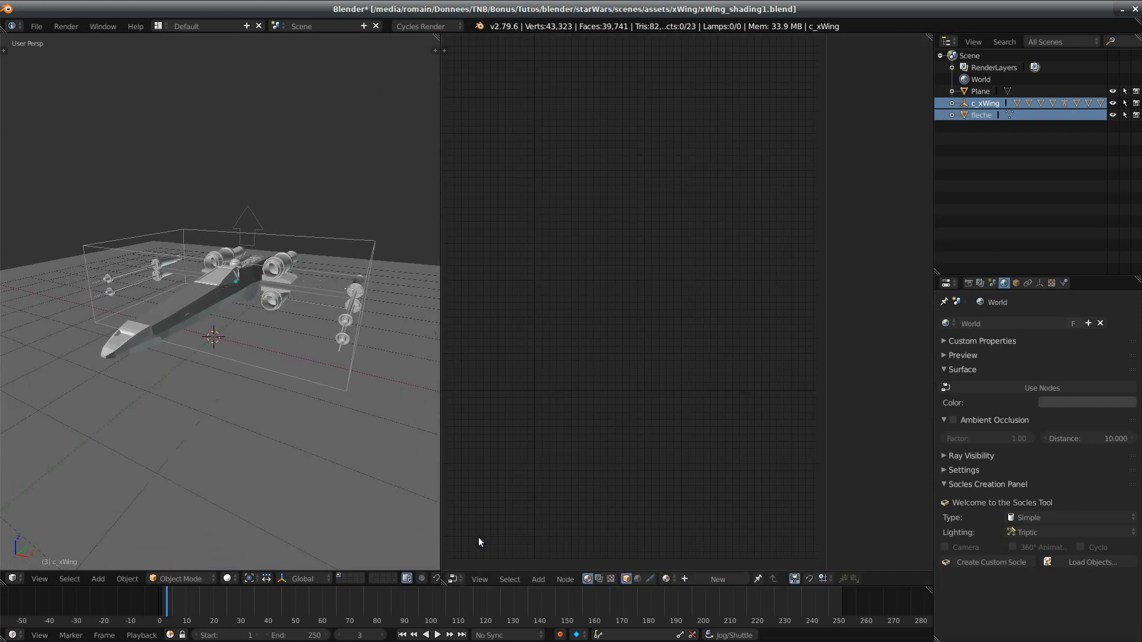
{"action": "left_click", "coordinate": [636, 580]}
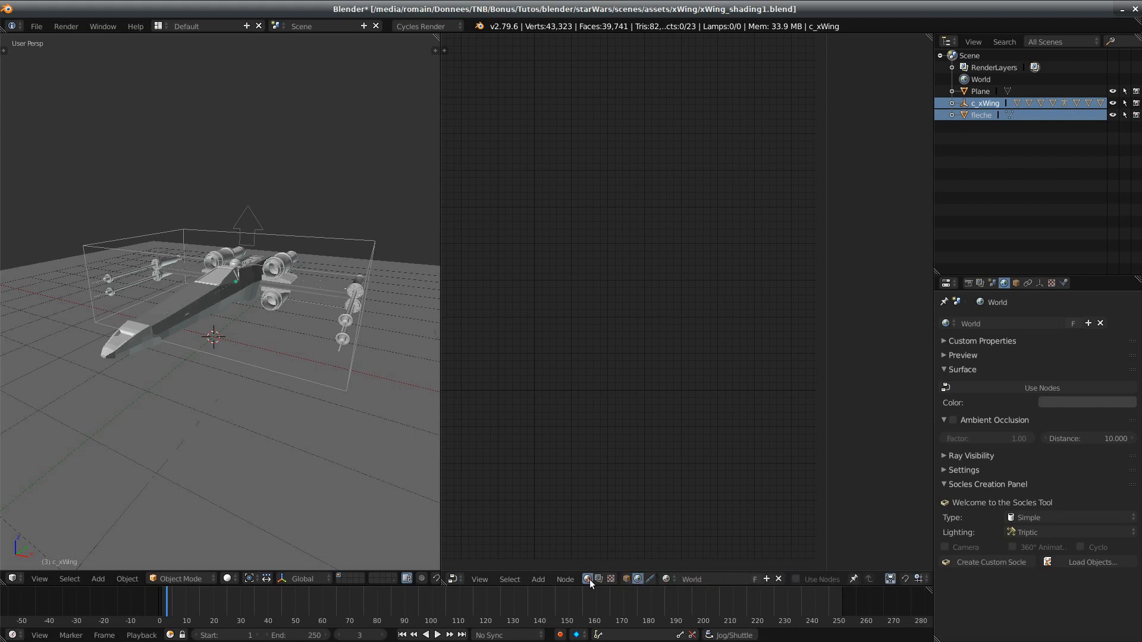
{"action": "left_click", "coordinate": [811, 579]}
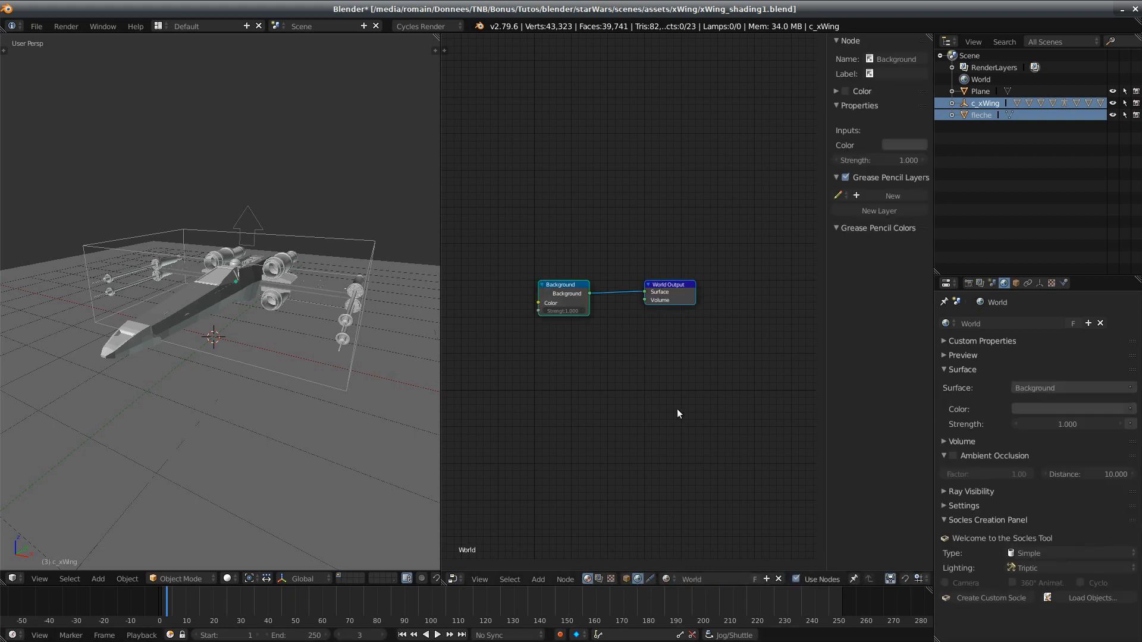
Step: Move the Background node away from the World Output node to leave a wider gap between them
{"action": "scroll", "coordinate": [708, 433], "scroll_direction": "up", "scroll_amount": 4}
{"action": "middle_click_drag", "start_coordinate": [639, 420], "coordinate": [721, 470]}
{"action": "left_click_drag", "start_coordinate": [633, 326], "coordinate": [548, 281]}
{"action": "middle_click_drag", "start_coordinate": [597, 378], "coordinate": [619, 372]}
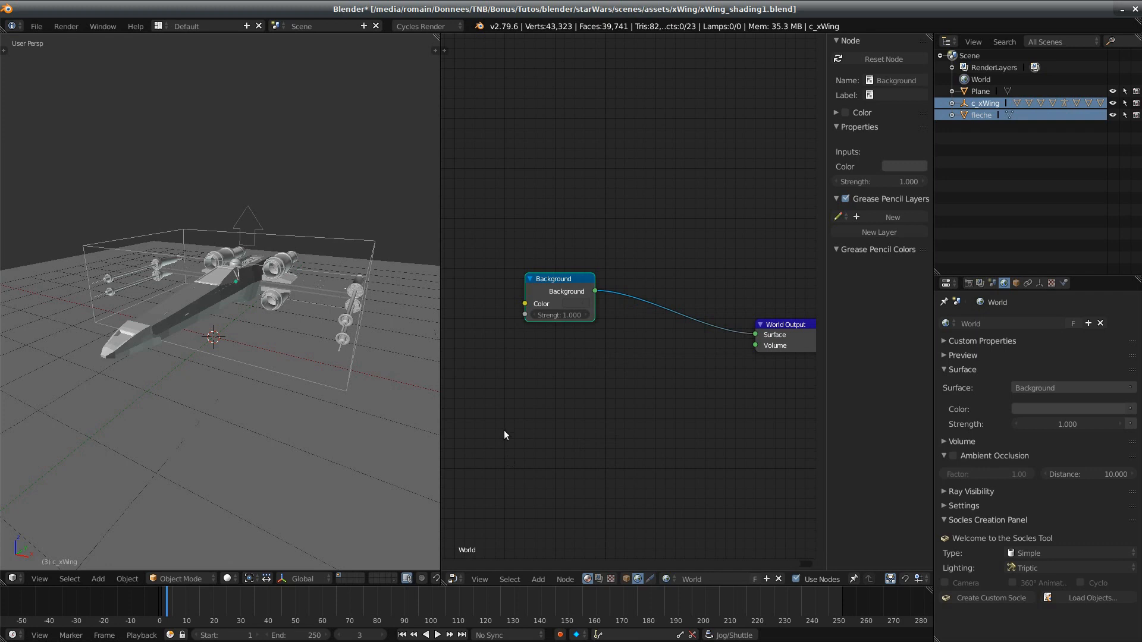
{"action": "middle_click_drag", "start_coordinate": [504, 431], "coordinate": [542, 468]}
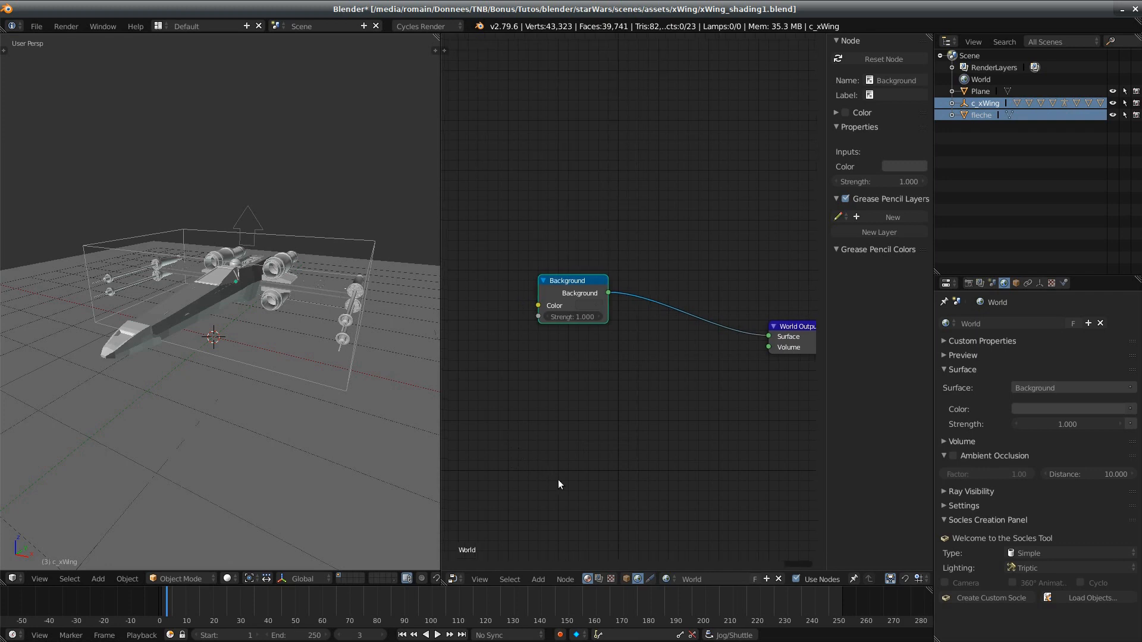
Step: Switch to the Chromium browser and close the X-Wing video page
{"action": "key", "text": "alt+Tab"}
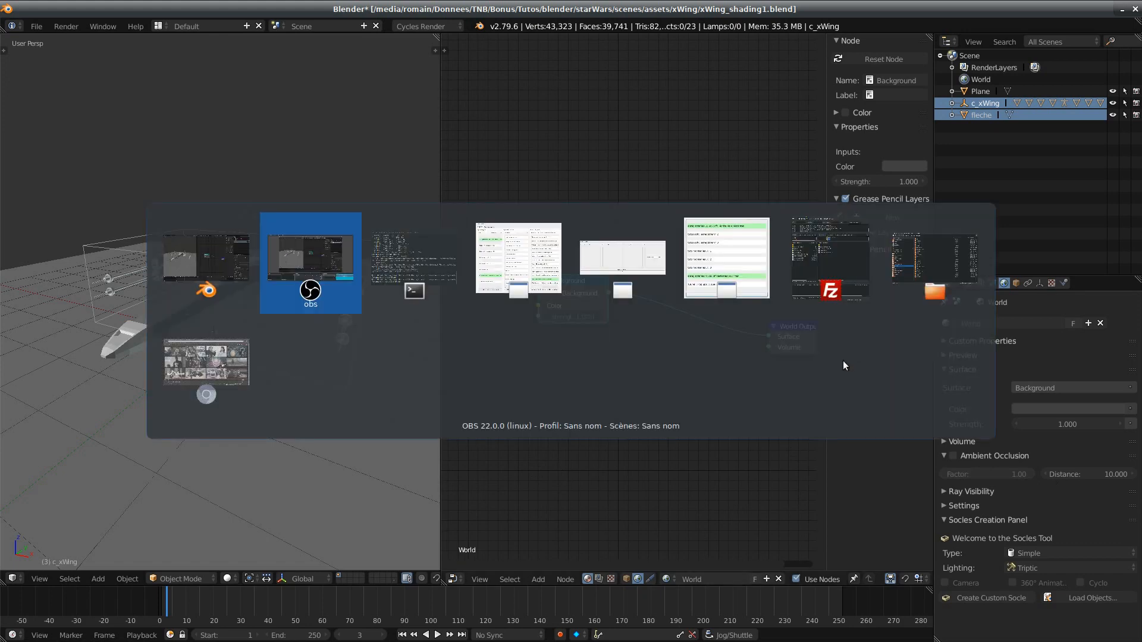
{"action": "key", "text": "Tab"}
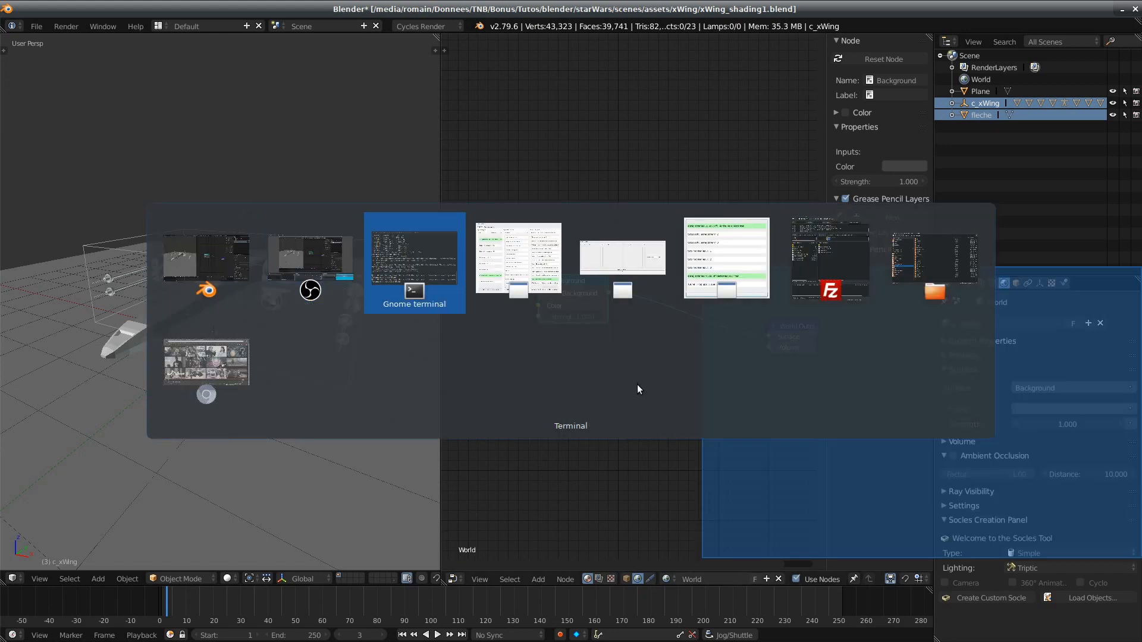
{"action": "key", "text": "Tab"}
{"action": "key", "text": "Tab"}
{"action": "key", "text": "Tab"}
{"action": "key", "text": "Tab"}
{"action": "key", "text": "Tab"}
{"action": "key", "text": "Tab"}
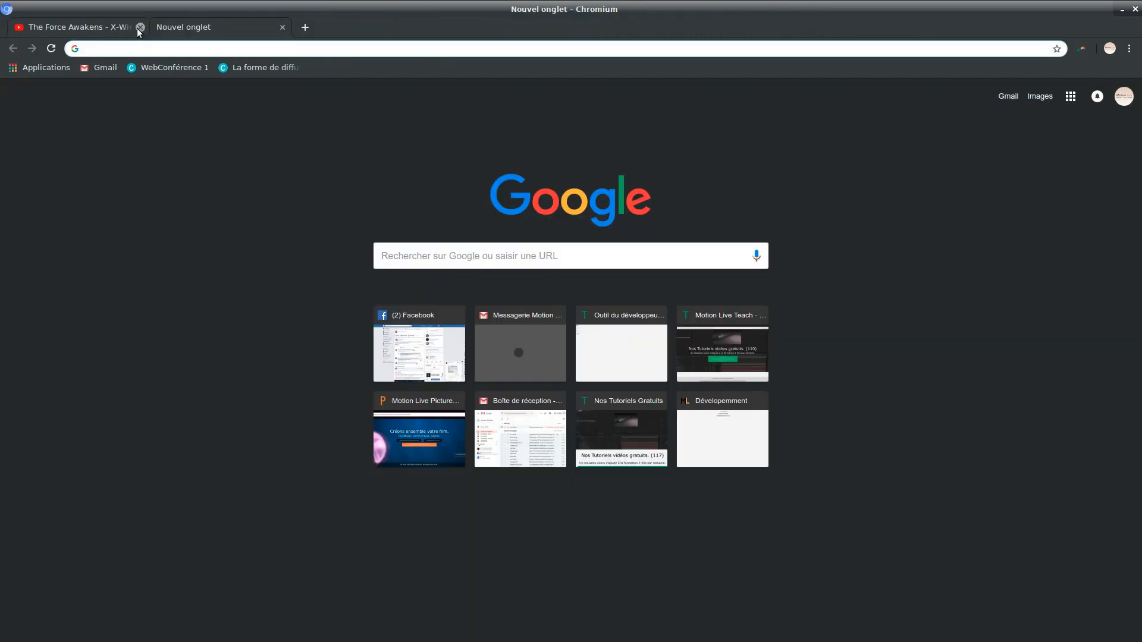
{"action": "left_click", "coordinate": [140, 27]}
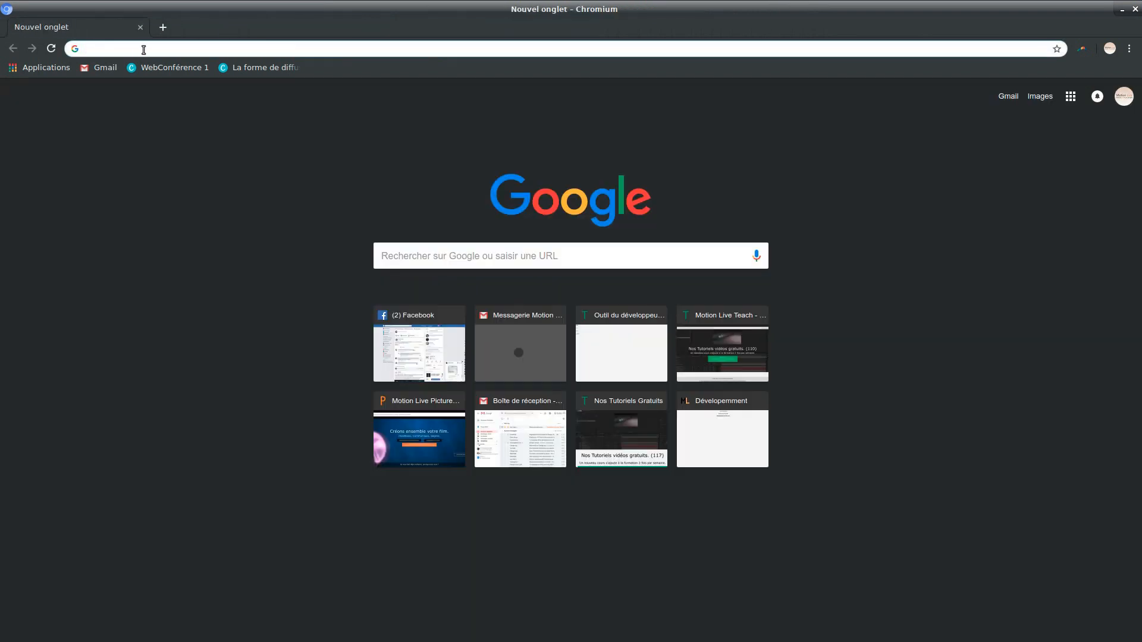
Step: Search Google for "space HDRI" and show the image results
{"action": "type", "text": "espace"}
{"action": "key", "text": "BackSpace"}
{"action": "key", "text": "BackSpace"}
{"action": "key", "text": "BackSpace"}
{"action": "key", "text": "BackSpace"}
{"action": "key", "text": "BackSpace"}
{"action": "key", "text": "BackSpace"}
{"action": "key", "text": "BackSpace"}
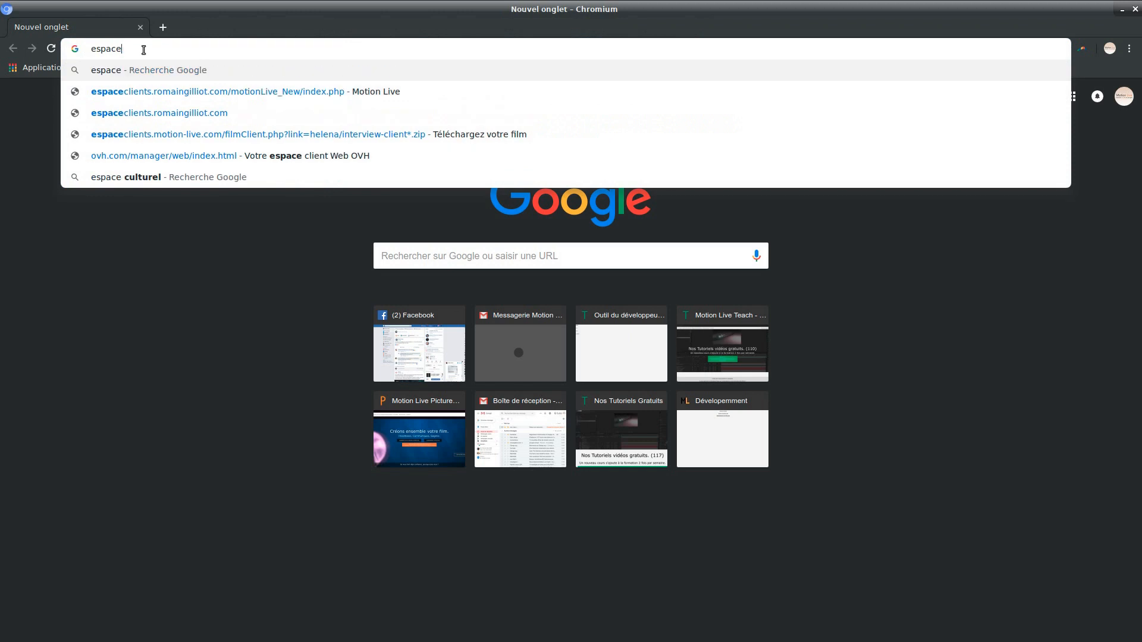
{"action": "type", "text": "space HDRI"}
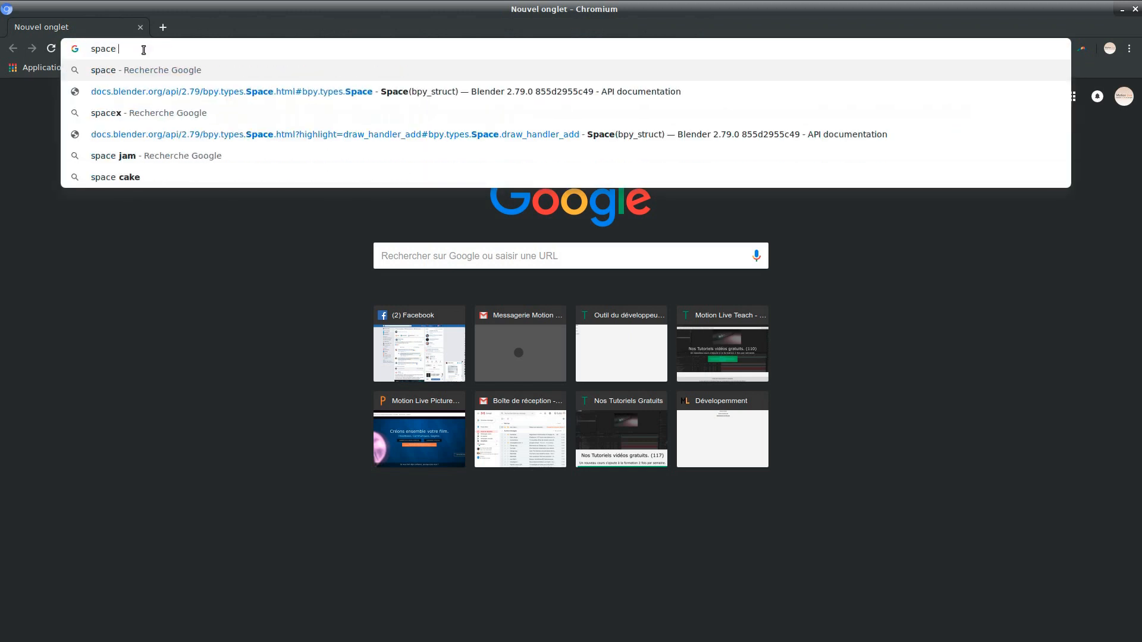
{"action": "key", "text": "Return"}
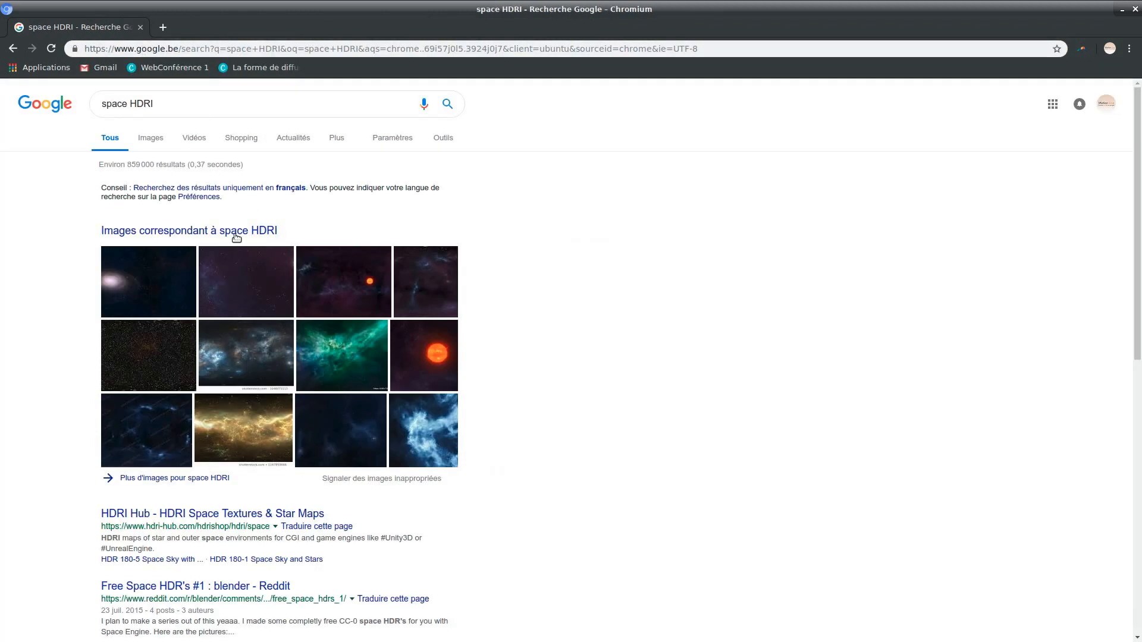
{"action": "left_click", "coordinate": [150, 138]}
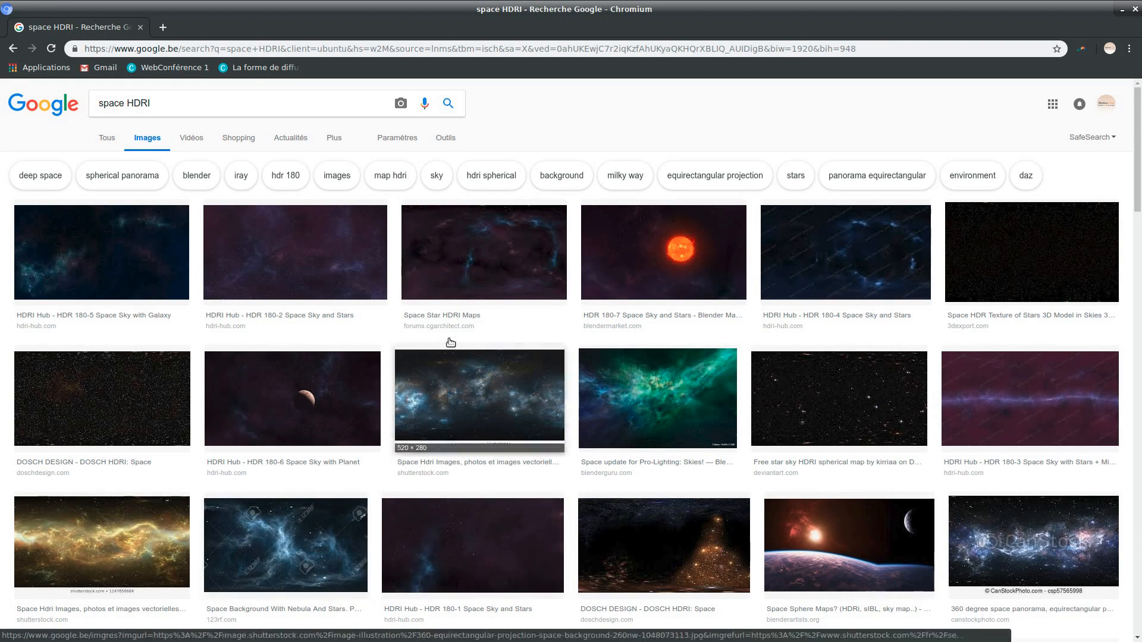
Step: Filter the image results to sizes larger than 2272 × 1704 (4 Mpx)
{"action": "left_click", "coordinate": [445, 137]}
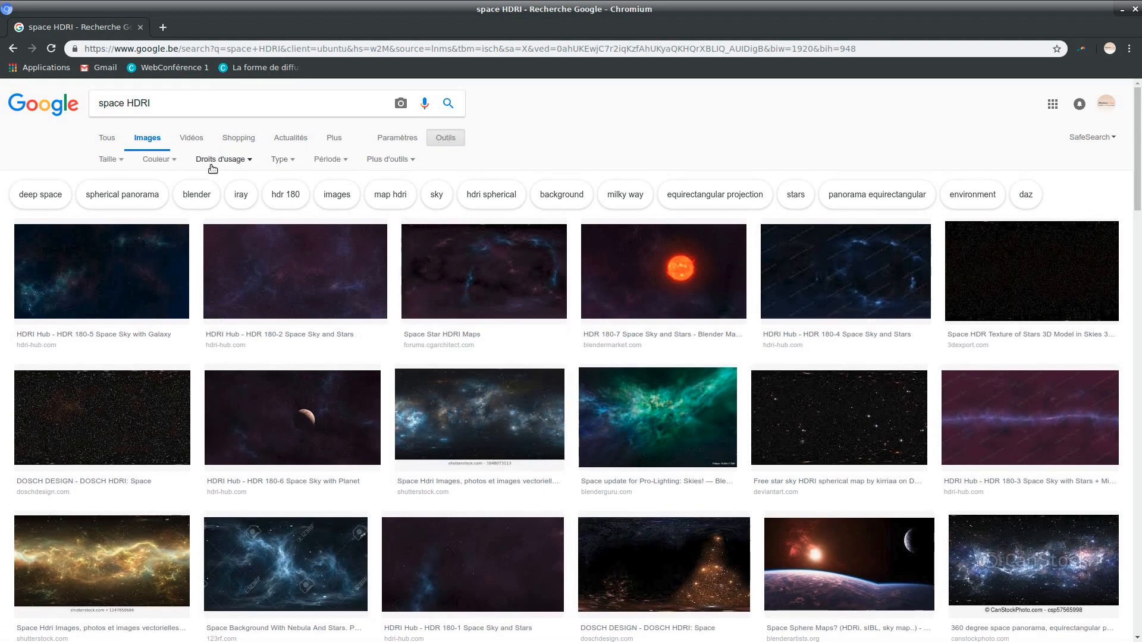
{"action": "left_click", "coordinate": [111, 160]}
{"action": "mouse_move", "coordinate": [145, 248]}
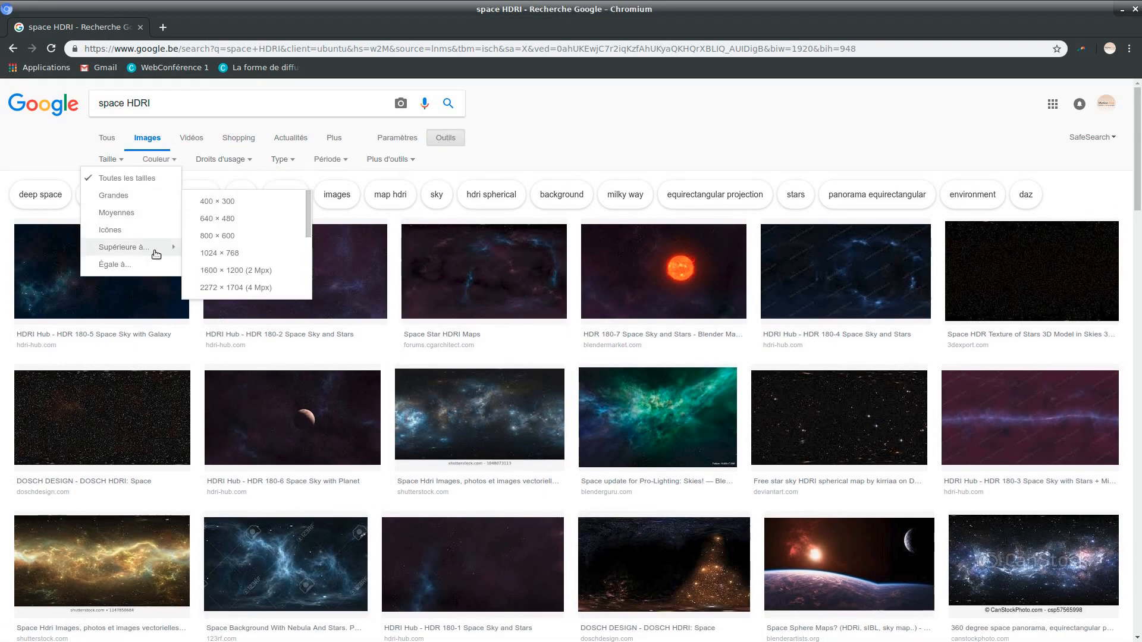
{"action": "left_click", "coordinate": [217, 288]}
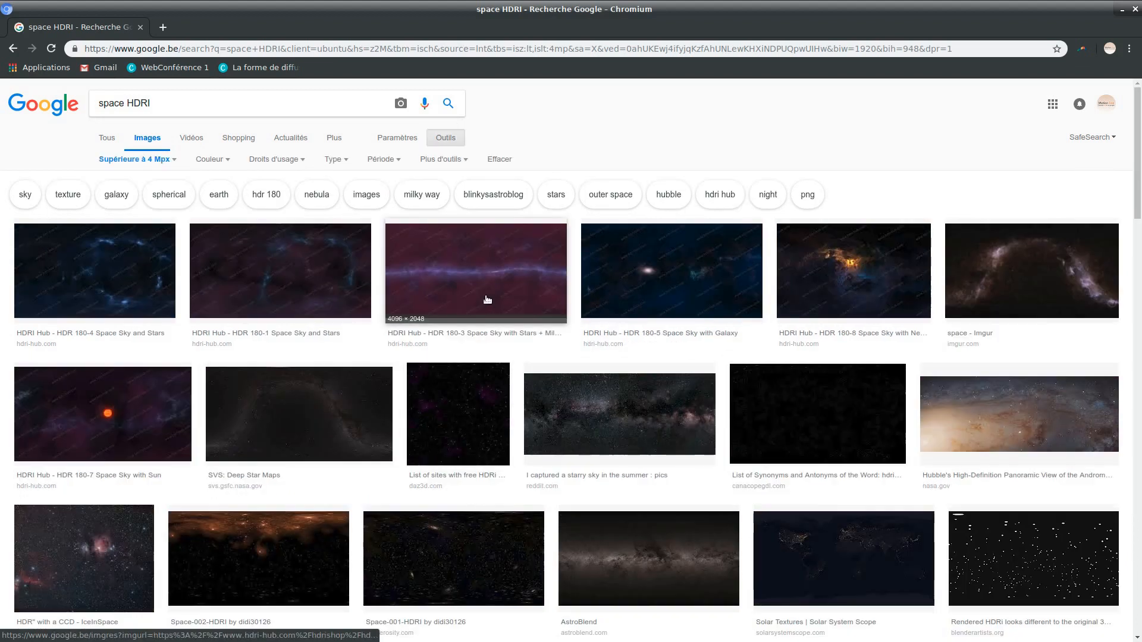
Step: Open the Milky Way image "I captured a starry sky in the summer" and save it to disk
{"action": "left_click", "coordinate": [606, 403]}
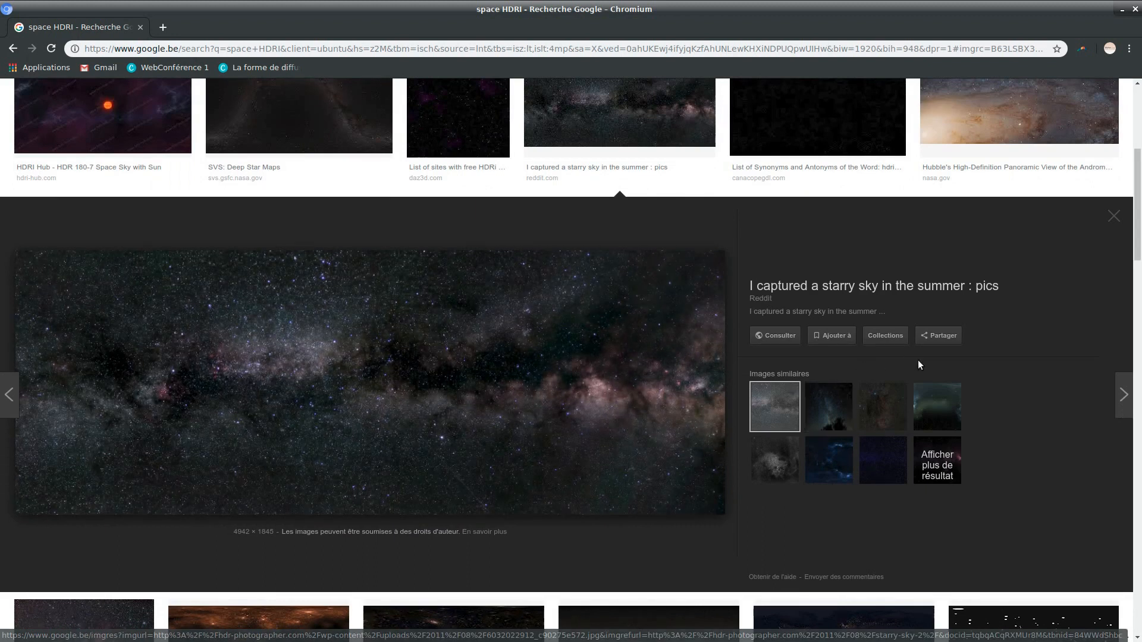
{"action": "right_click", "coordinate": [359, 371]}
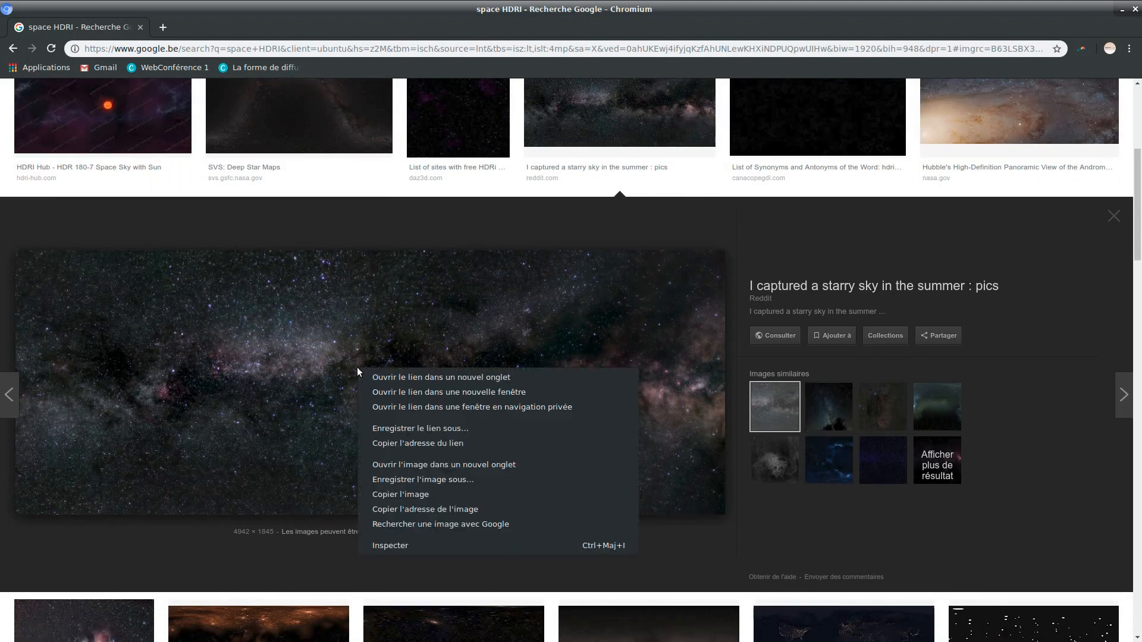
{"action": "left_click", "coordinate": [450, 479]}
{"action": "key", "text": "Return"}
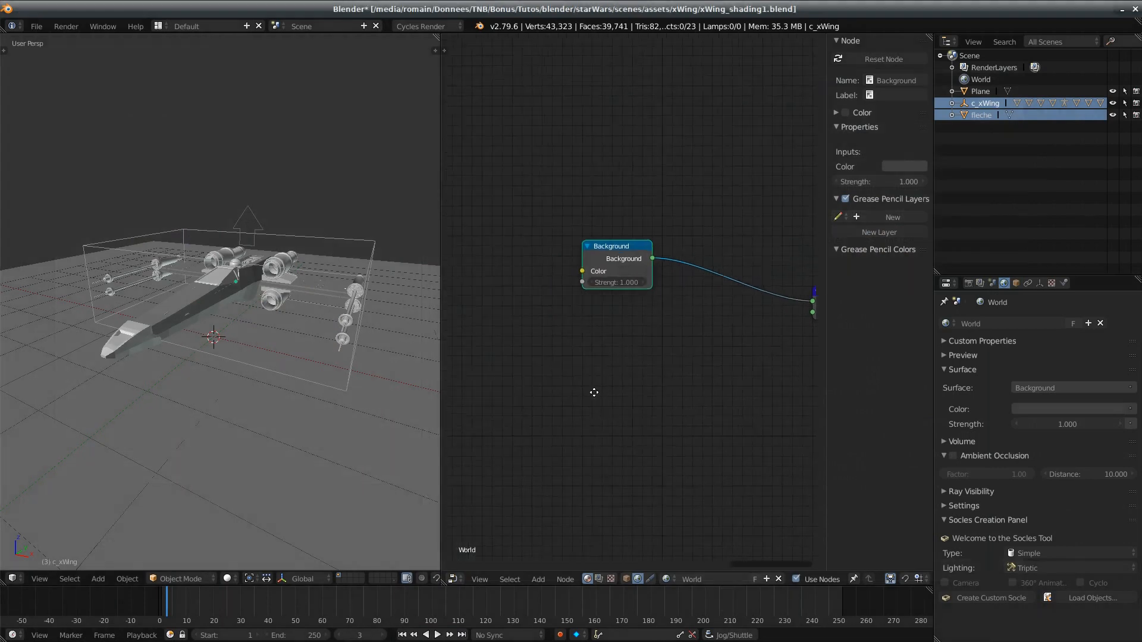
{"action": "key", "text": "KP_Decimal"}
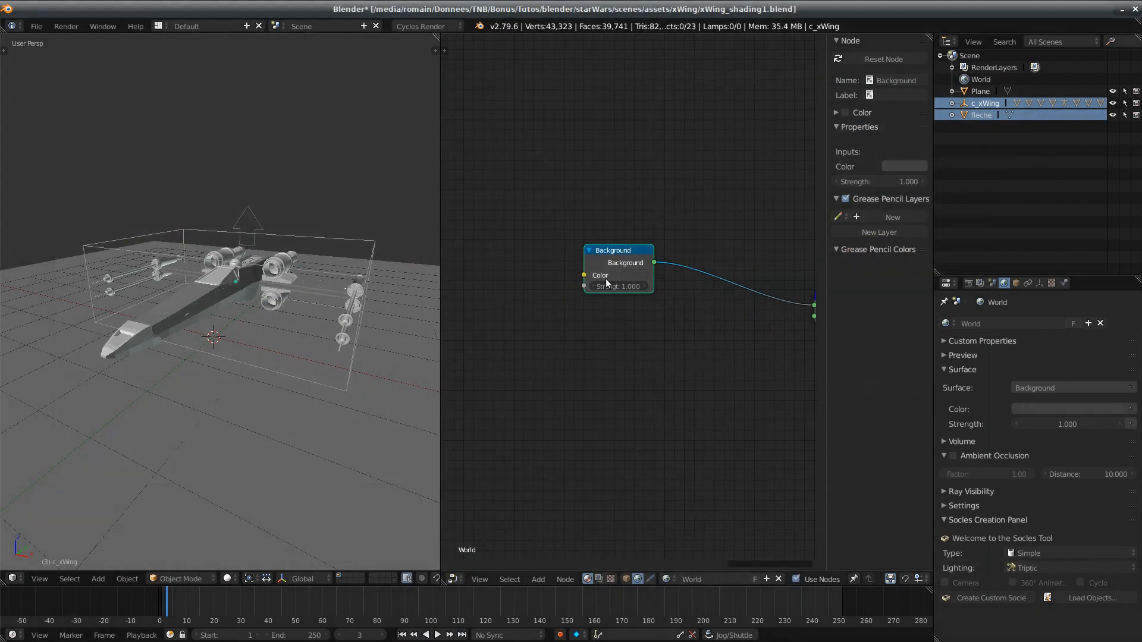
{"action": "middle_click_drag", "start_coordinate": [573, 328], "coordinate": [632, 296]}
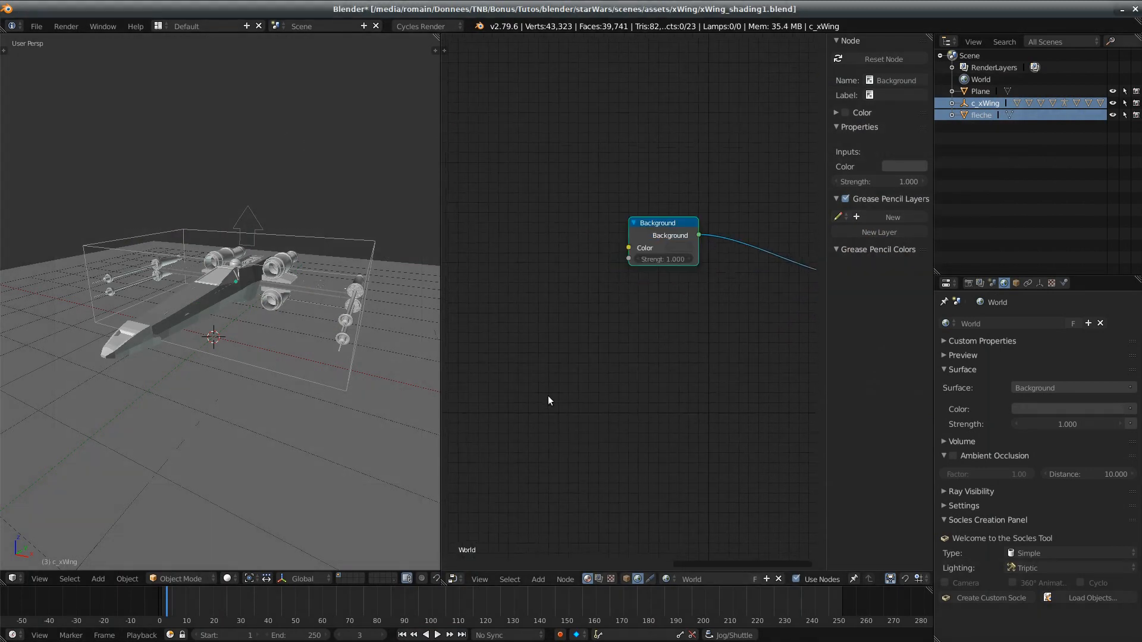
{"action": "key", "text": "shift+a"}
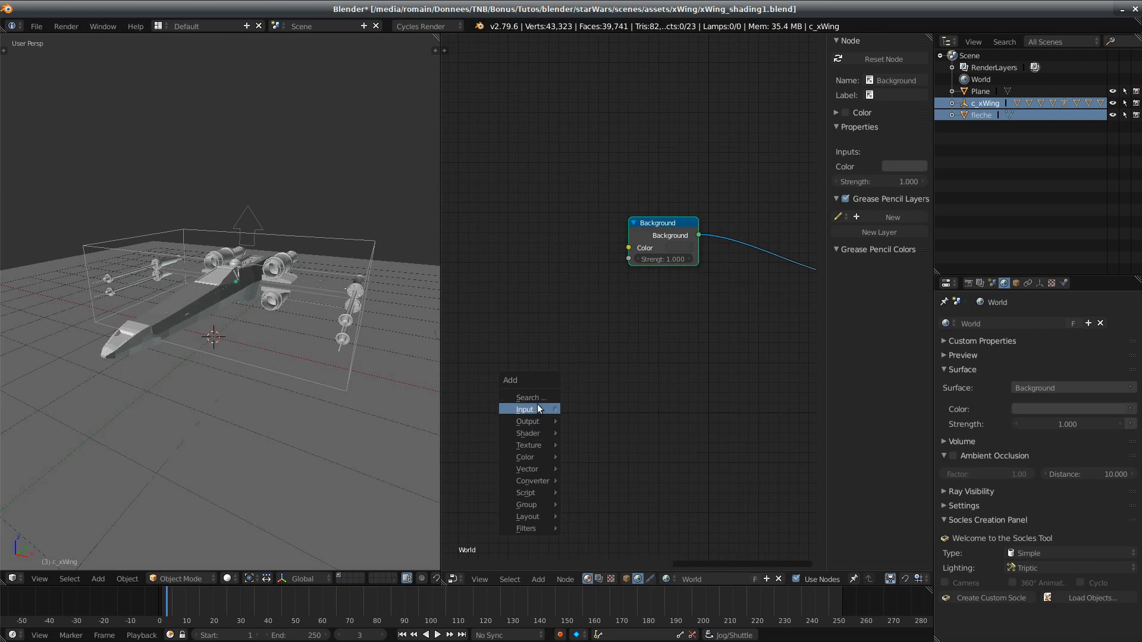
{"action": "mouse_move", "coordinate": [537, 411]}
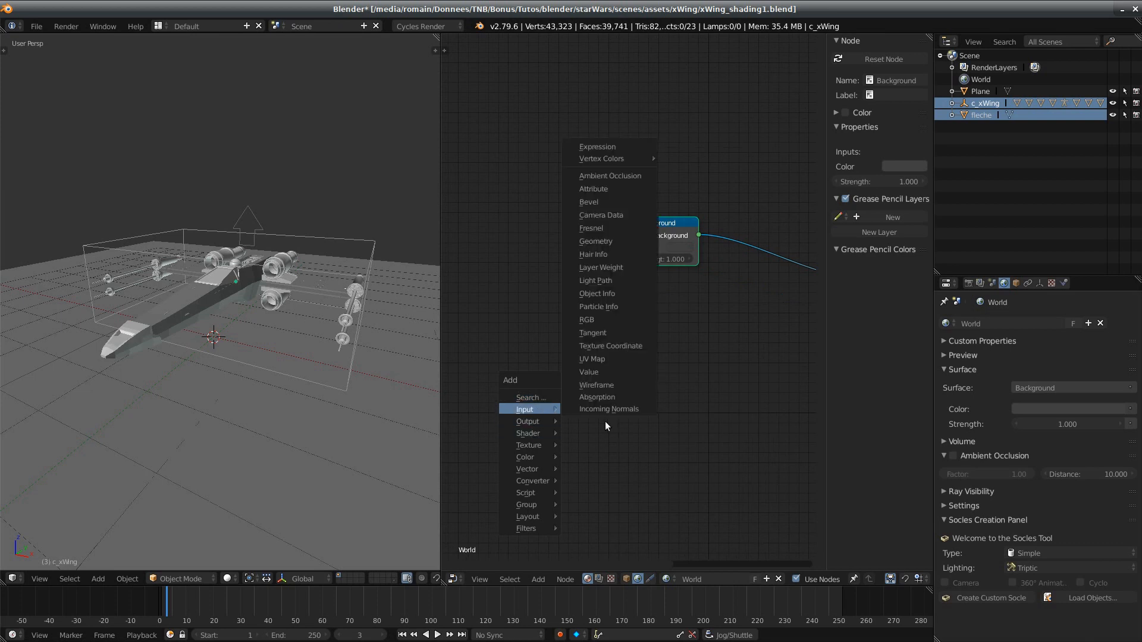
{"action": "mouse_move", "coordinate": [551, 447]}
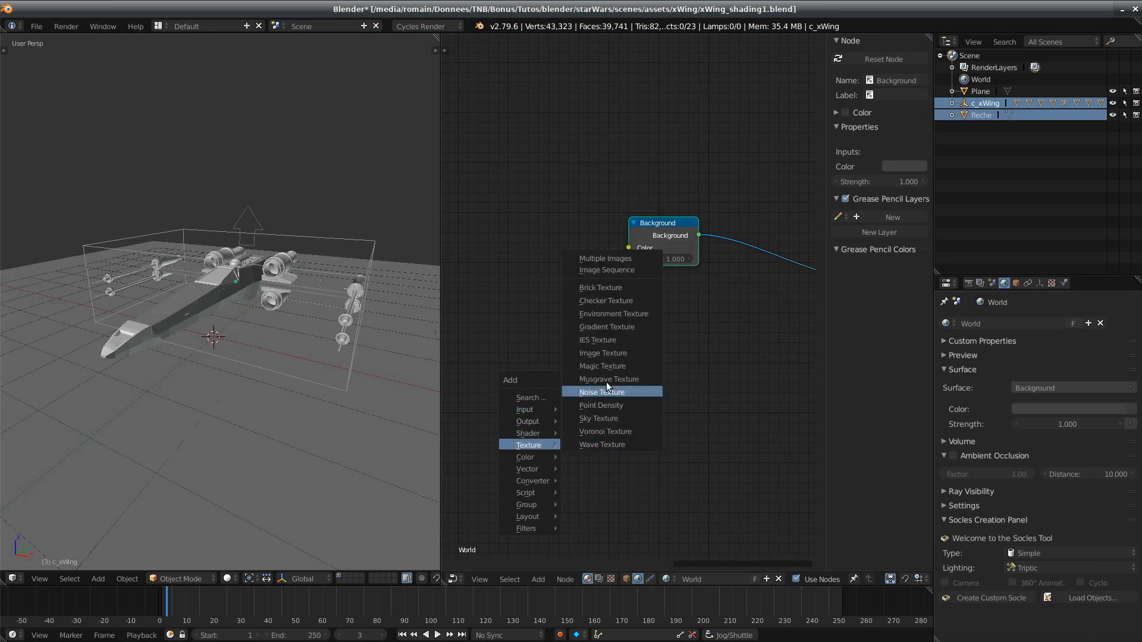
{"action": "left_click", "coordinate": [605, 354]}
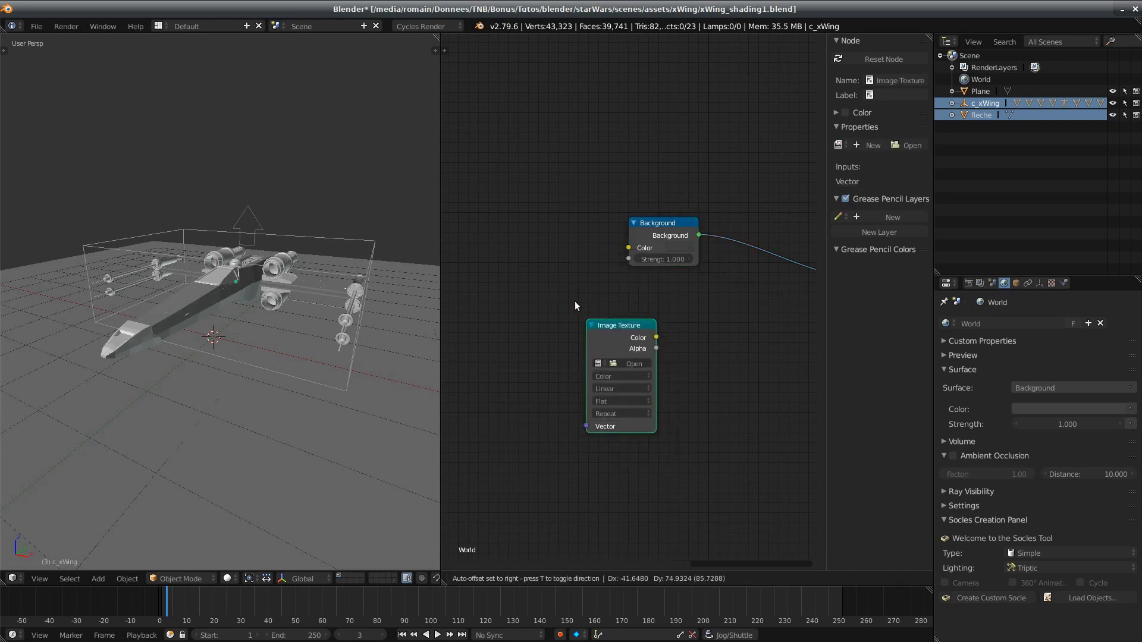
{"action": "left_click", "coordinate": [543, 323]}
{"action": "key", "text": "x"}
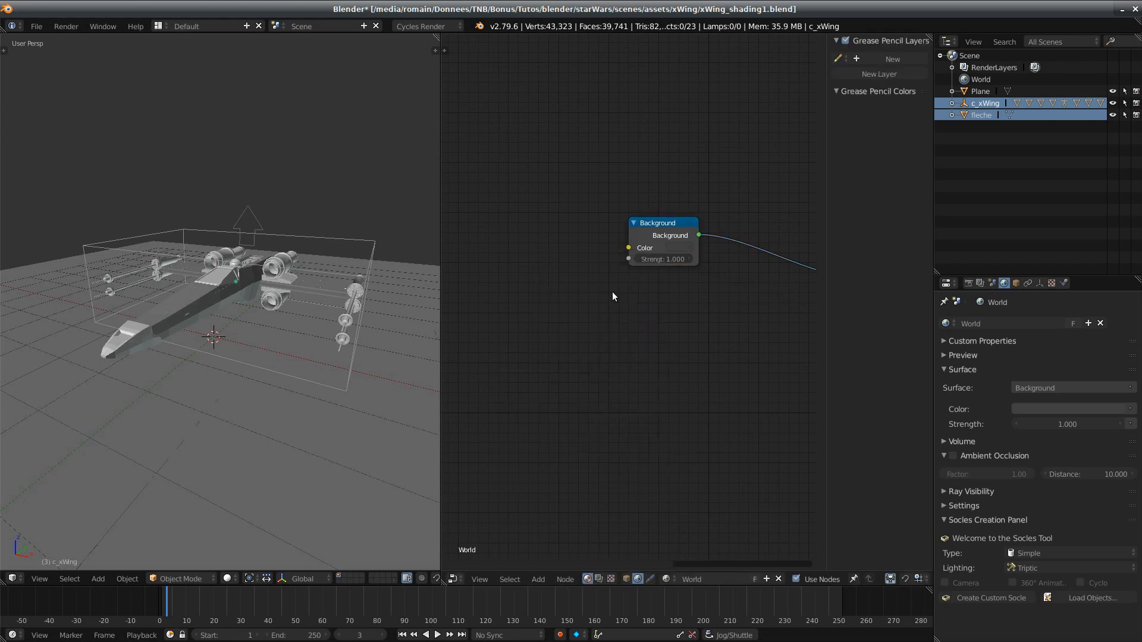
Step: Move the Background node close beside the World Output node
{"action": "left_click", "coordinate": [647, 229]}
{"action": "key", "text": "Home"}
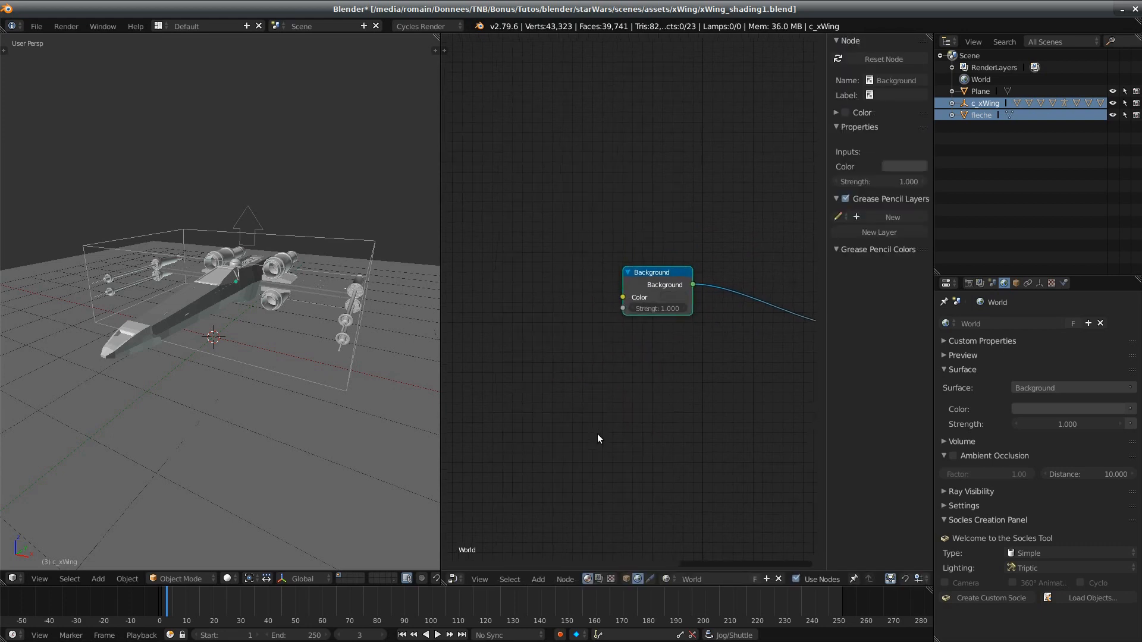
{"action": "middle_click_drag", "start_coordinate": [597, 363], "coordinate": [630, 370]}
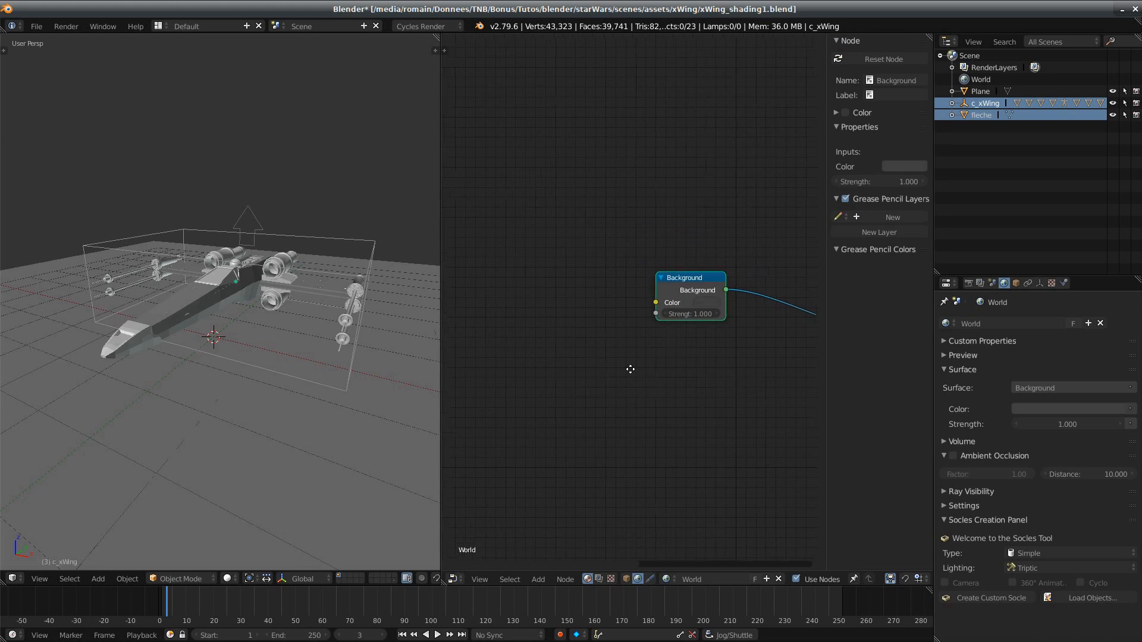
{"action": "middle_click_drag", "start_coordinate": [685, 272], "coordinate": [528, 250]}
{"action": "left_click_drag", "start_coordinate": [529, 250], "coordinate": [641, 285]}
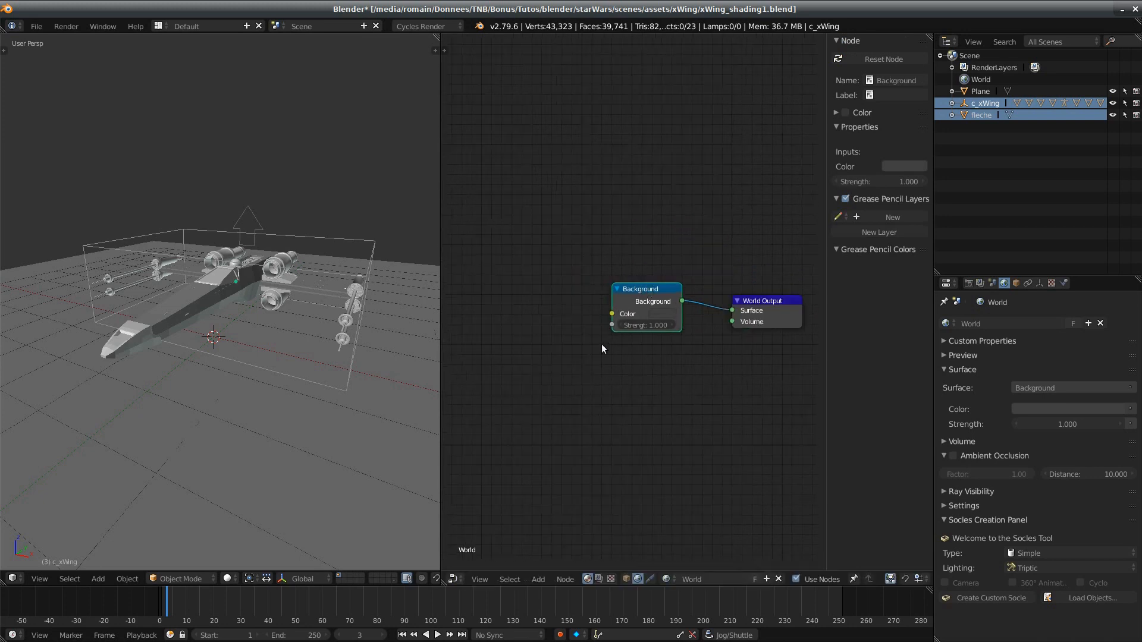
{"action": "middle_click_drag", "start_coordinate": [601, 344], "coordinate": [630, 338]}
{"action": "middle_click_drag", "start_coordinate": [607, 280], "coordinate": [578, 286]}
Step: Search the add-ons in User Preferences for "node" to check that Node Wrangler is enabled, and close the preferences
{"action": "key", "text": "ctrl+alt+u"}
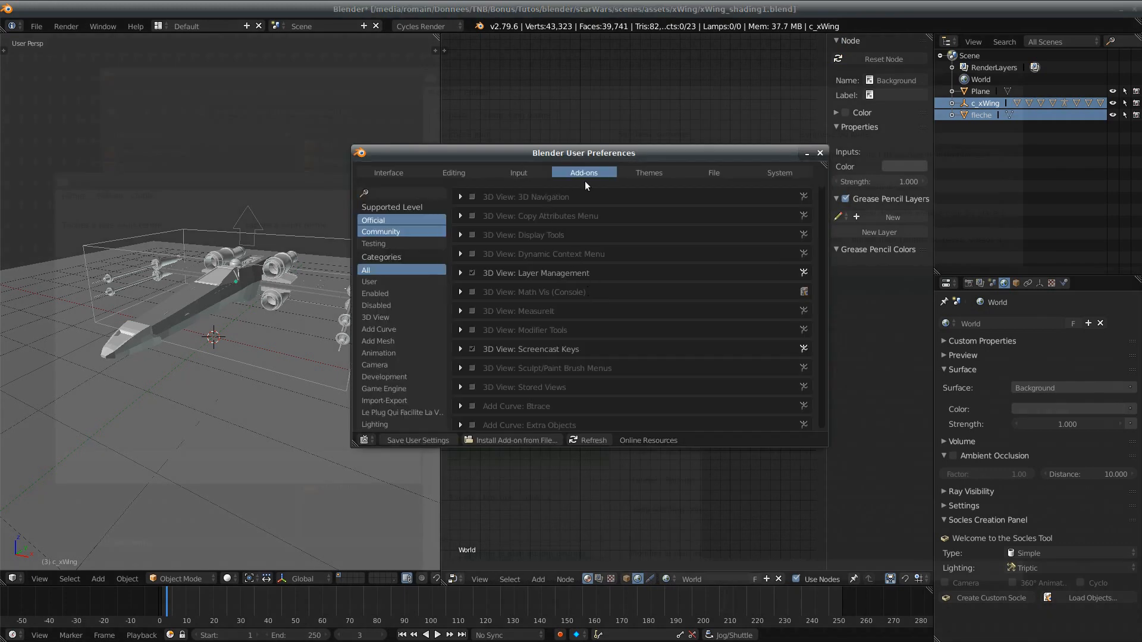
{"action": "left_click", "coordinate": [389, 194]}
{"action": "type", "text": "node"}
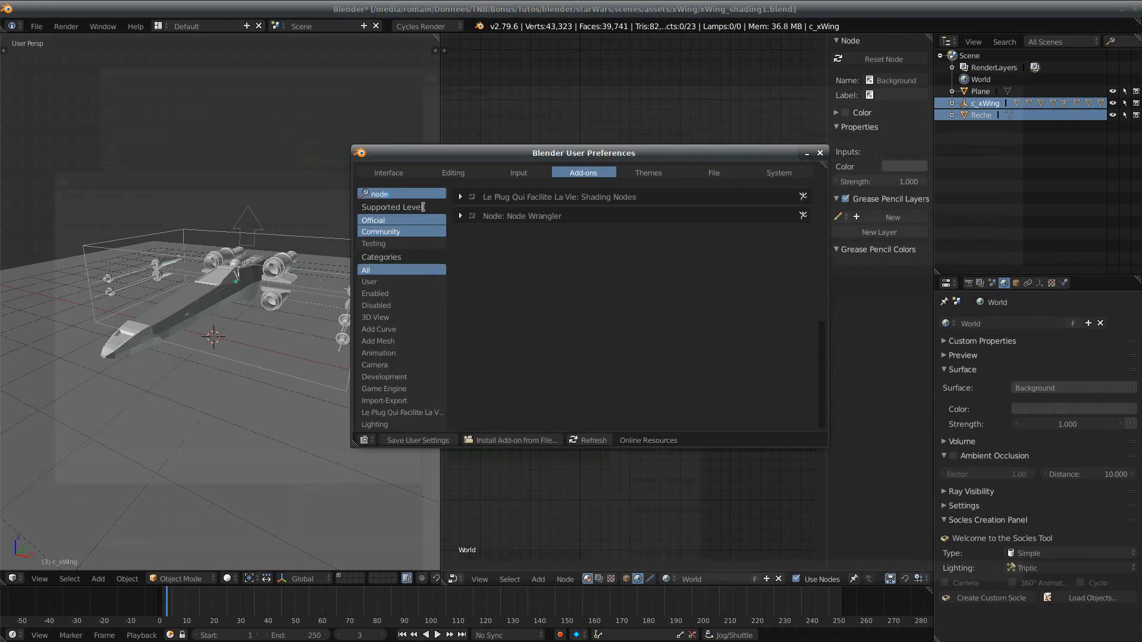
{"action": "key", "text": "Return"}
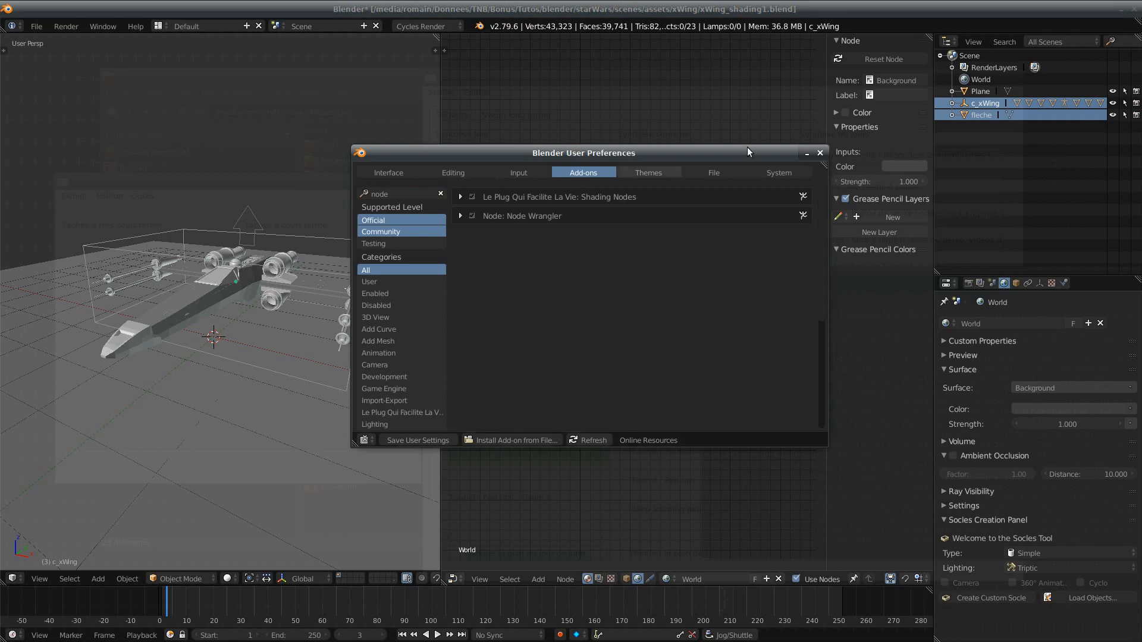
{"action": "left_click", "coordinate": [819, 154]}
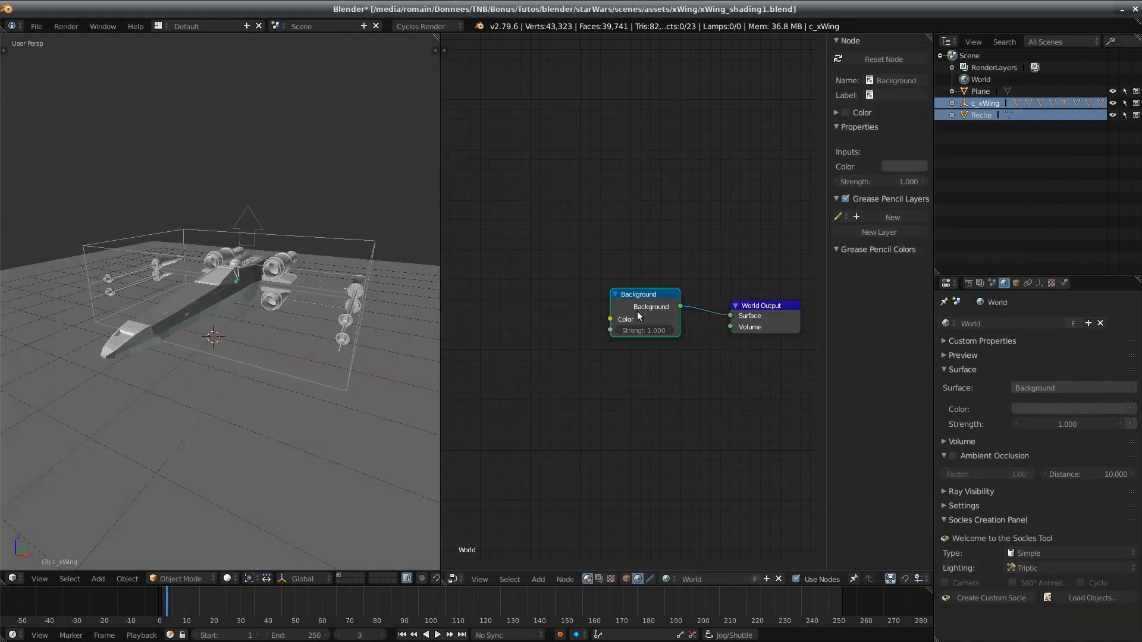
Step: Shift the Background node down and further from World Output to space out the World shader
{"action": "middle_click_drag", "start_coordinate": [616, 347], "coordinate": [604, 370]}
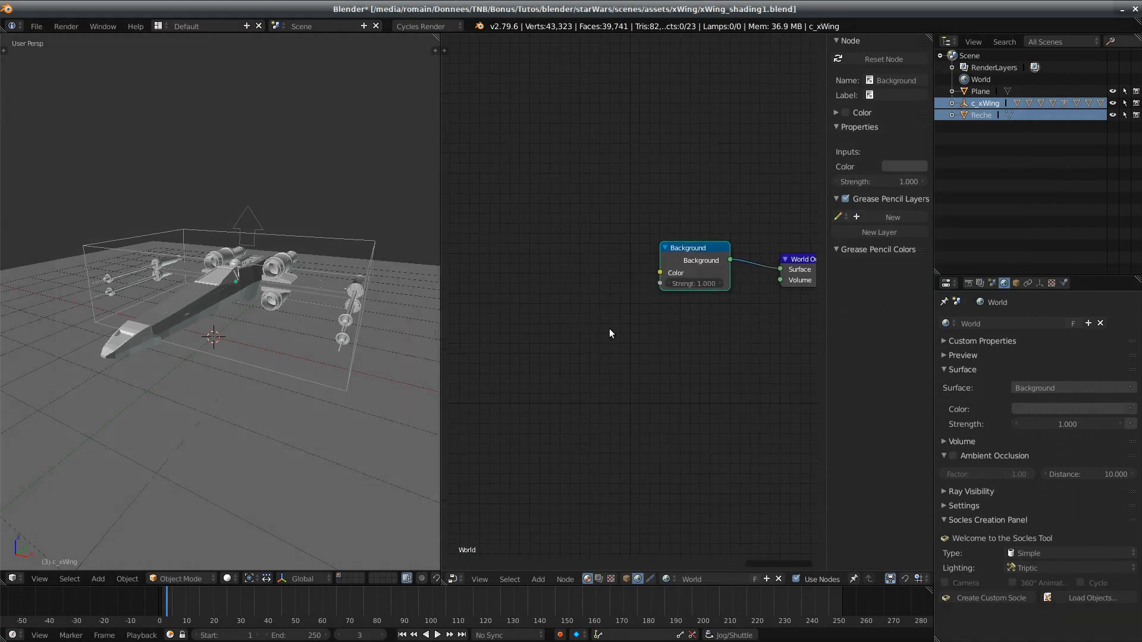
{"action": "middle_click_drag", "start_coordinate": [697, 209], "coordinate": [659, 221]}
{"action": "left_click_drag", "start_coordinate": [665, 256], "coordinate": [618, 289]}
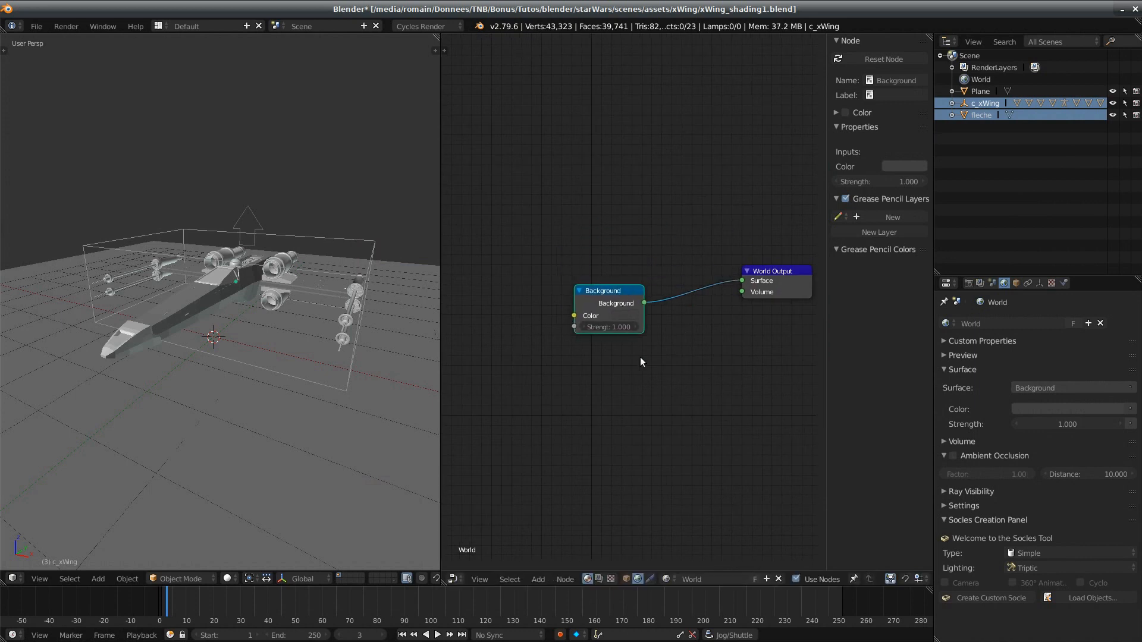
Step: Add a Node Wrangler texture setup with Environment Texture and Mapping nodes to the Background color, and shift the Background node slightly away from it
{"action": "key", "text": "ctrl+t"}
{"action": "scroll", "coordinate": [640, 358], "scroll_direction": "left", "scroll_amount": 3, "text": "ctrl"}
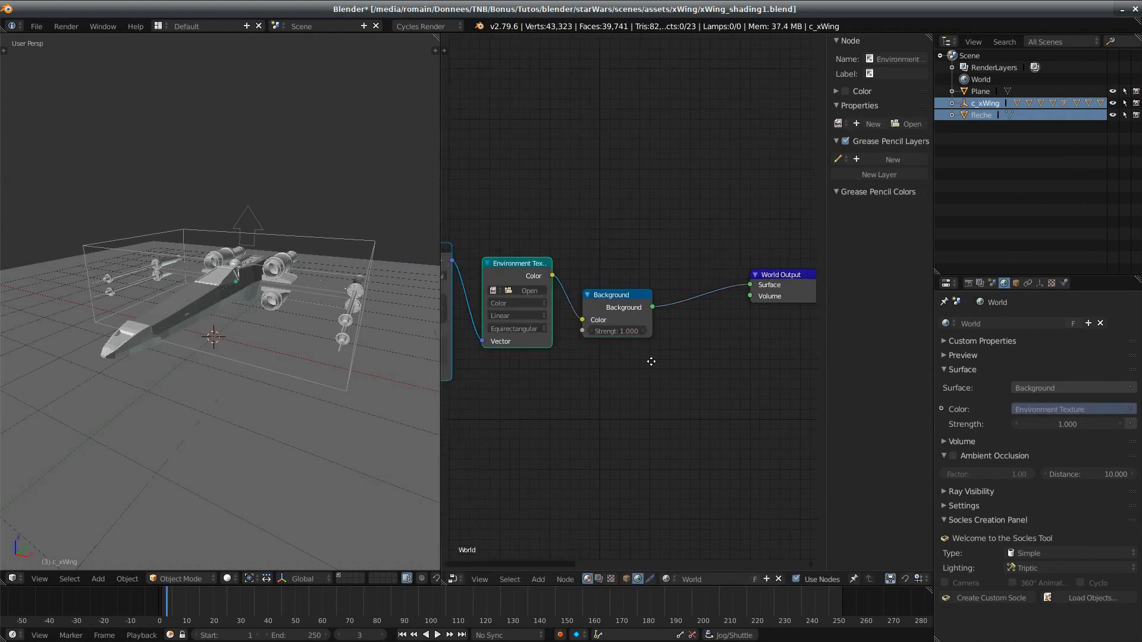
{"action": "scroll", "coordinate": [648, 354], "scroll_direction": "left", "scroll_amount": 2, "text": "ctrl"}
{"action": "scroll", "coordinate": [718, 304], "scroll_direction": "left", "scroll_amount": 1, "text": "ctrl"}
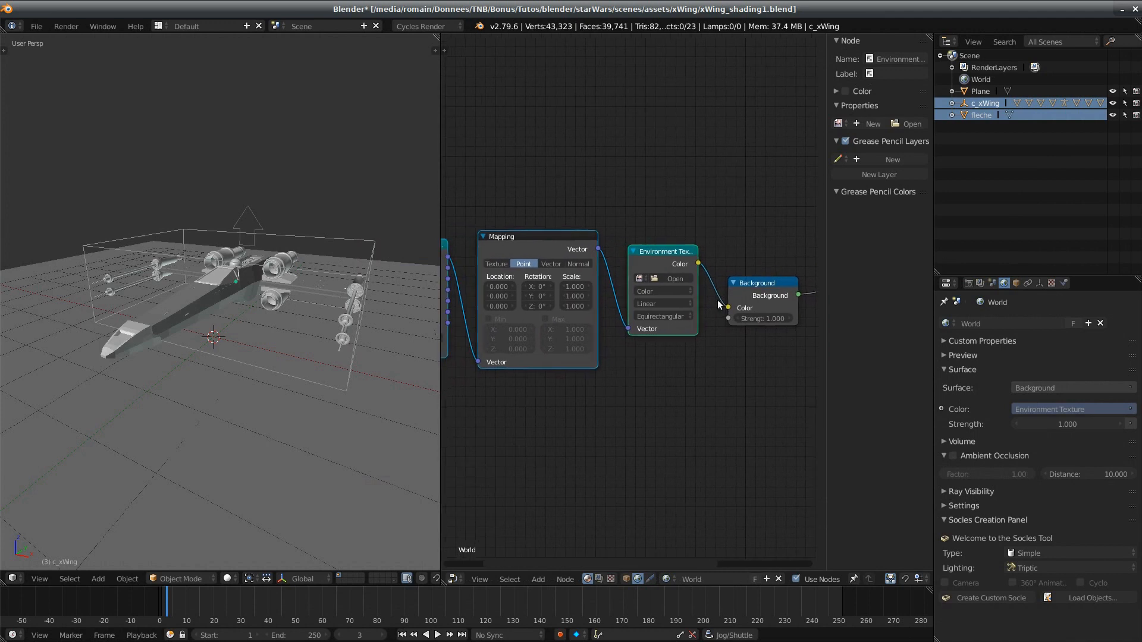
{"action": "scroll", "coordinate": [693, 336], "scroll_direction": "right", "scroll_amount": 3, "text": "ctrl"}
{"action": "left_click_drag", "start_coordinate": [690, 281], "coordinate": [702, 284]}
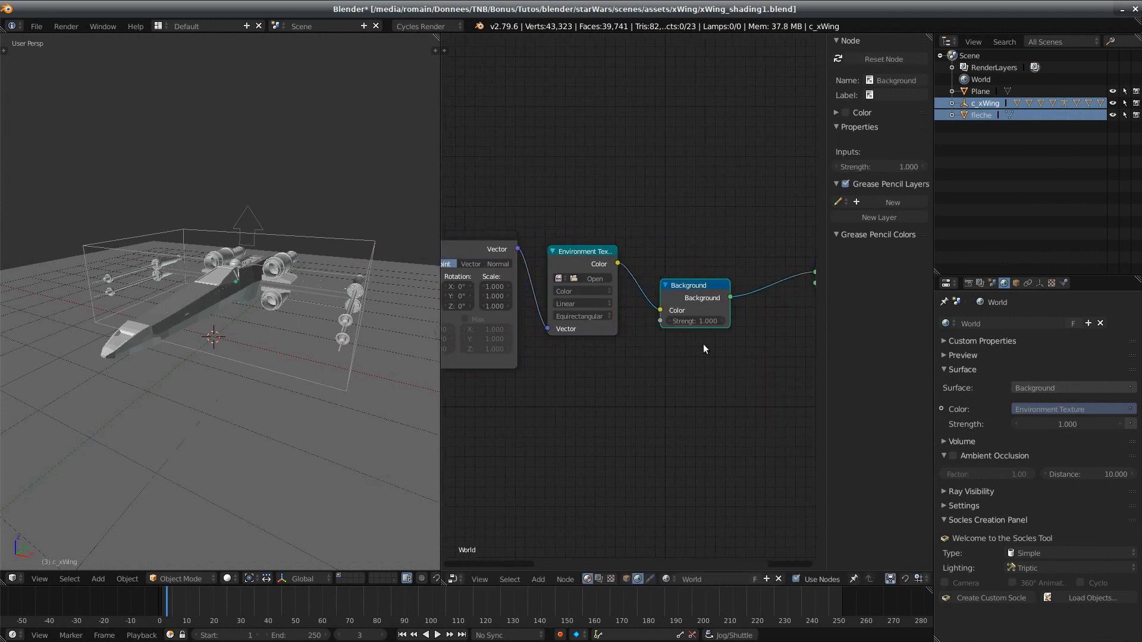
Step: Nudge the Environment Texture node within the World shader and load space.jpg from the HDRI folder as its image
{"action": "left_click_drag", "start_coordinate": [581, 247], "coordinate": [575, 240]}
{"action": "middle_click_drag", "start_coordinate": [566, 321], "coordinate": [626, 311]}
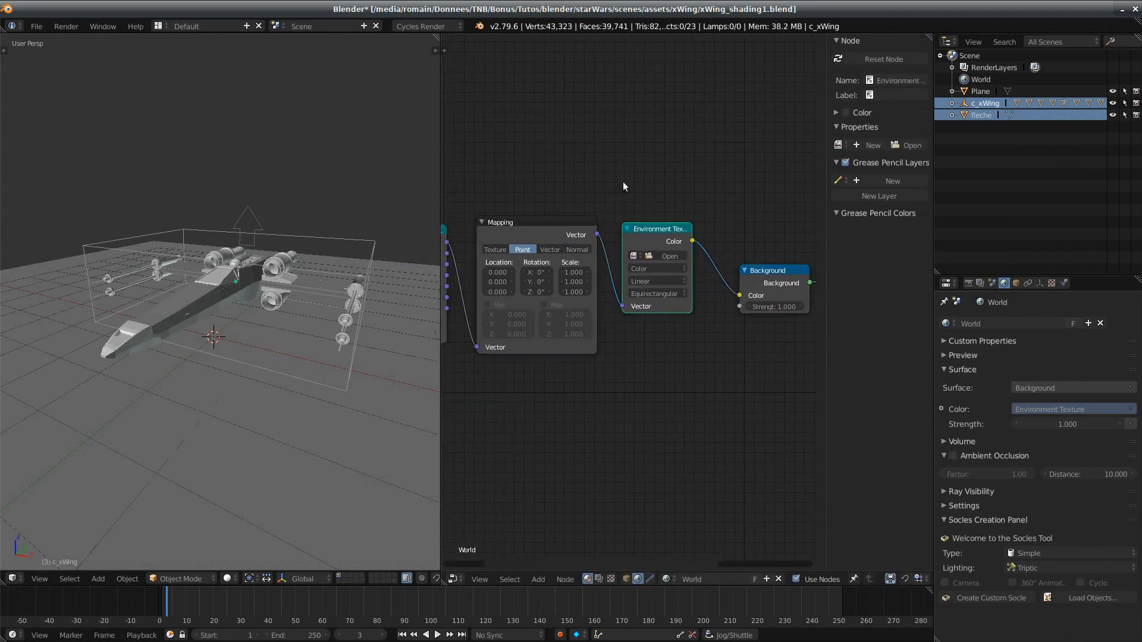
{"action": "left_click_drag", "start_coordinate": [639, 232], "coordinate": [637, 235]}
{"action": "middle_click_drag", "start_coordinate": [710, 359], "coordinate": [670, 361]}
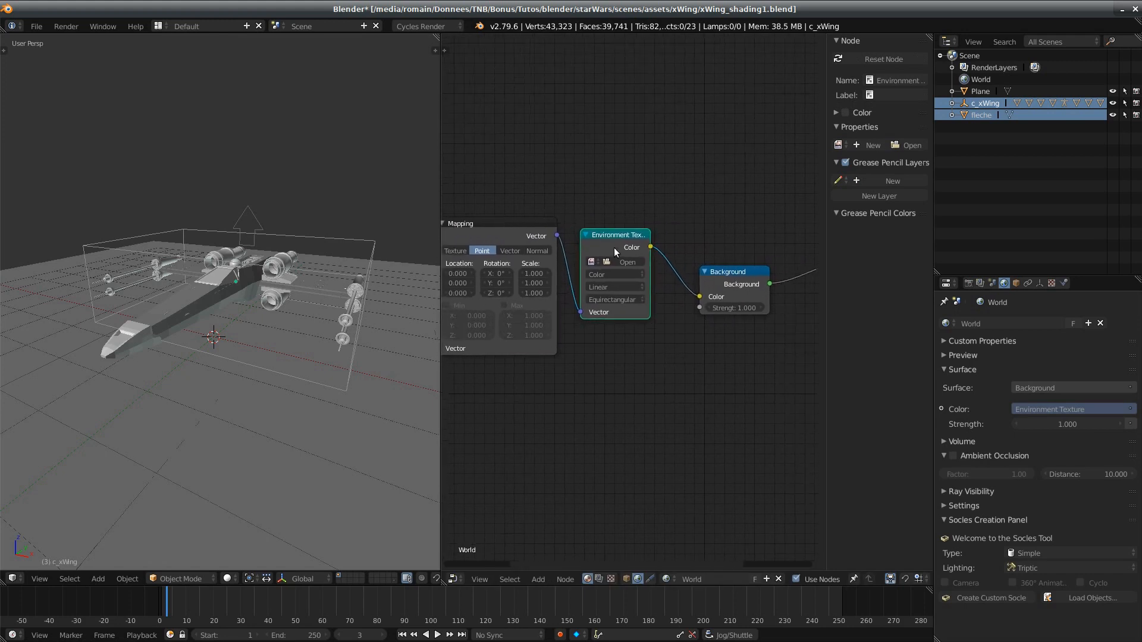
{"action": "left_click", "coordinate": [625, 258]}
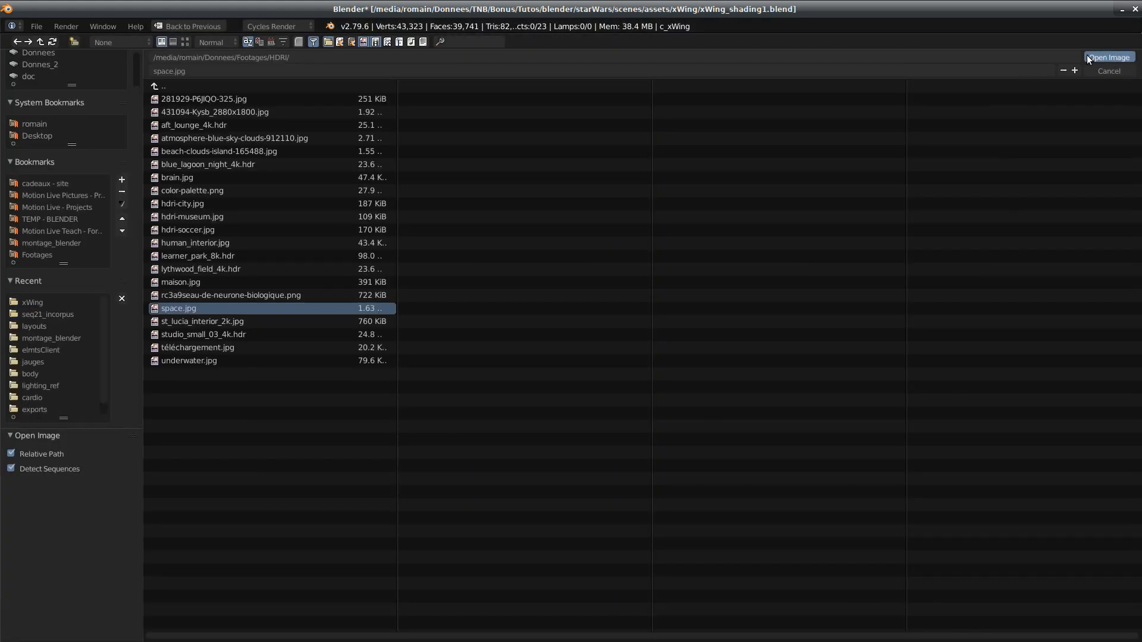
{"action": "left_click", "coordinate": [1087, 56]}
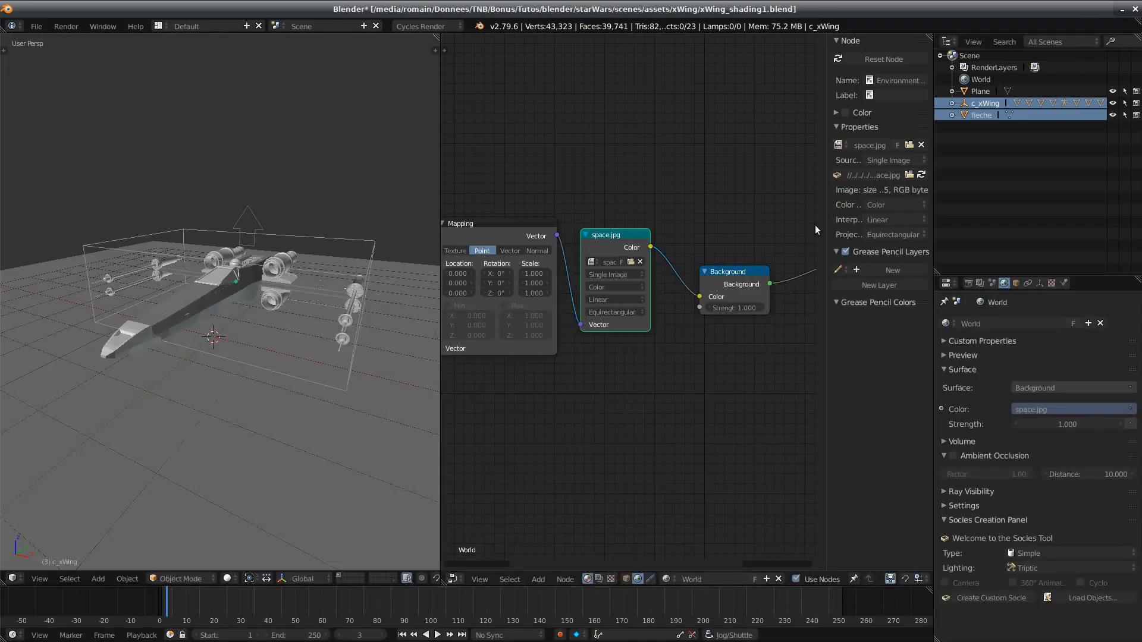
Step: Examine the World node chain from Texture Coordinate and Mapping through the space.jpg and Background nodes to World Output
{"action": "middle_click_drag", "start_coordinate": [684, 406], "coordinate": [720, 362]}
{"action": "middle_click_drag", "start_coordinate": [589, 355], "coordinate": [622, 379]}
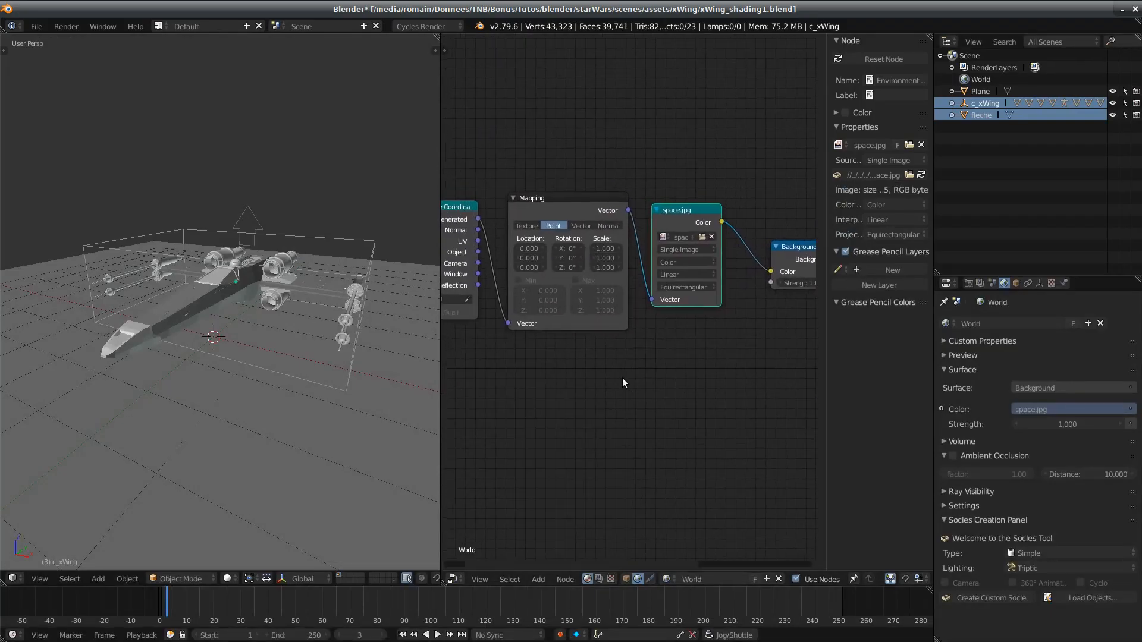
{"action": "middle_click_drag", "start_coordinate": [515, 375], "coordinate": [547, 372]}
{"action": "left_click", "coordinate": [460, 208]}
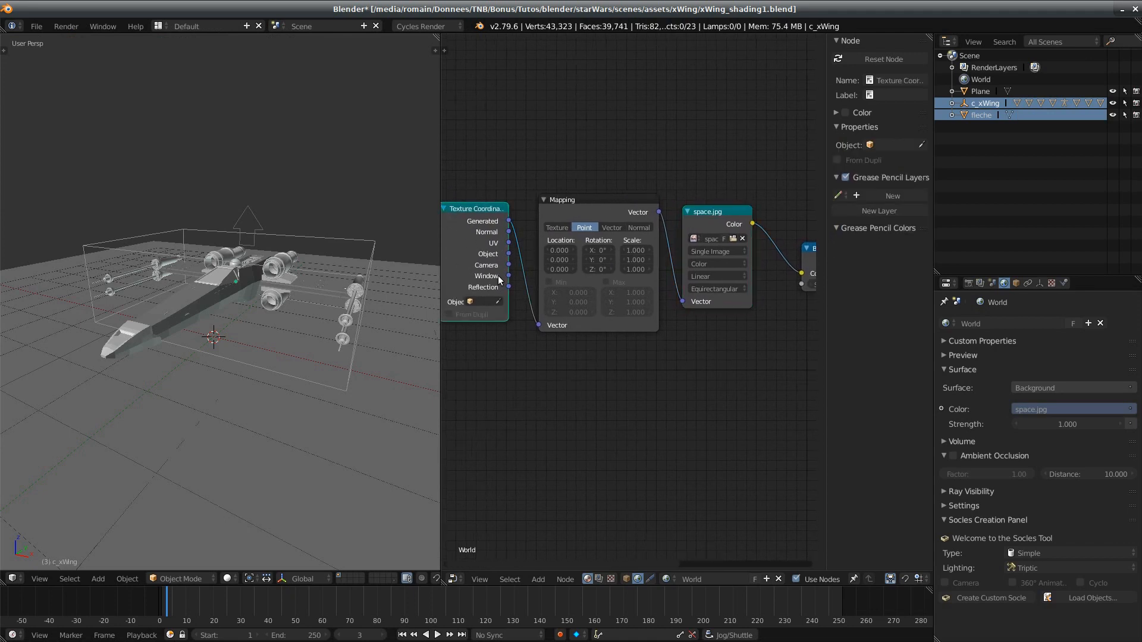
{"action": "middle_click_drag", "start_coordinate": [612, 339], "coordinate": [596, 346]}
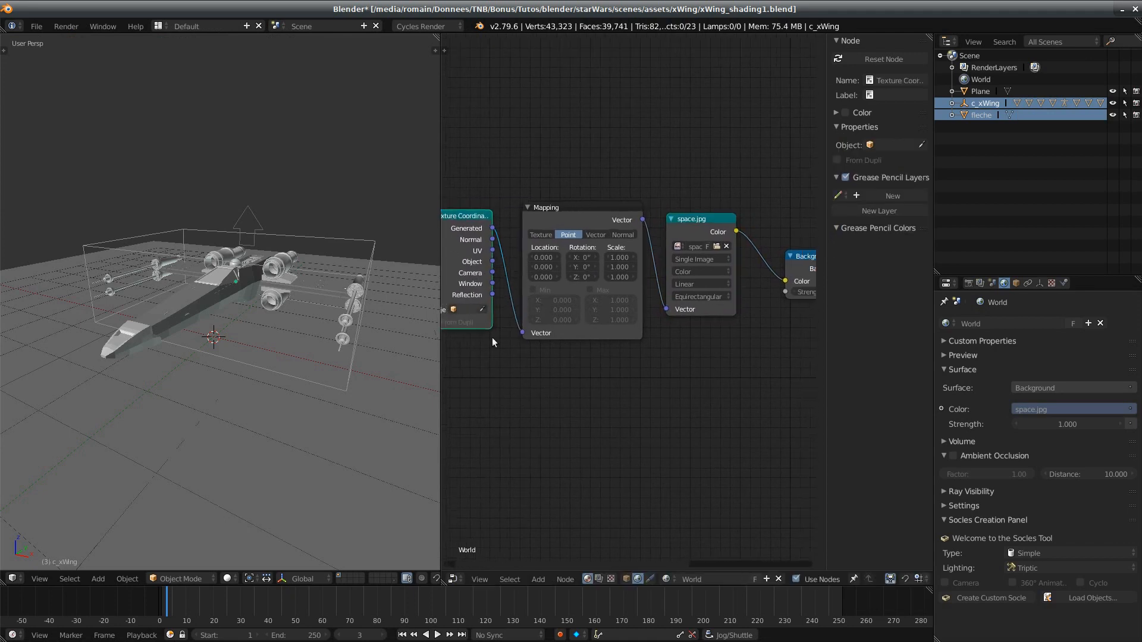
{"action": "middle_click_drag", "start_coordinate": [492, 338], "coordinate": [511, 334]}
{"action": "middle_click_drag", "start_coordinate": [566, 380], "coordinate": [568, 406]}
{"action": "left_click", "coordinate": [547, 215]}
{"action": "key", "text": "g"}
{"action": "right_click", "coordinate": [677, 294]}
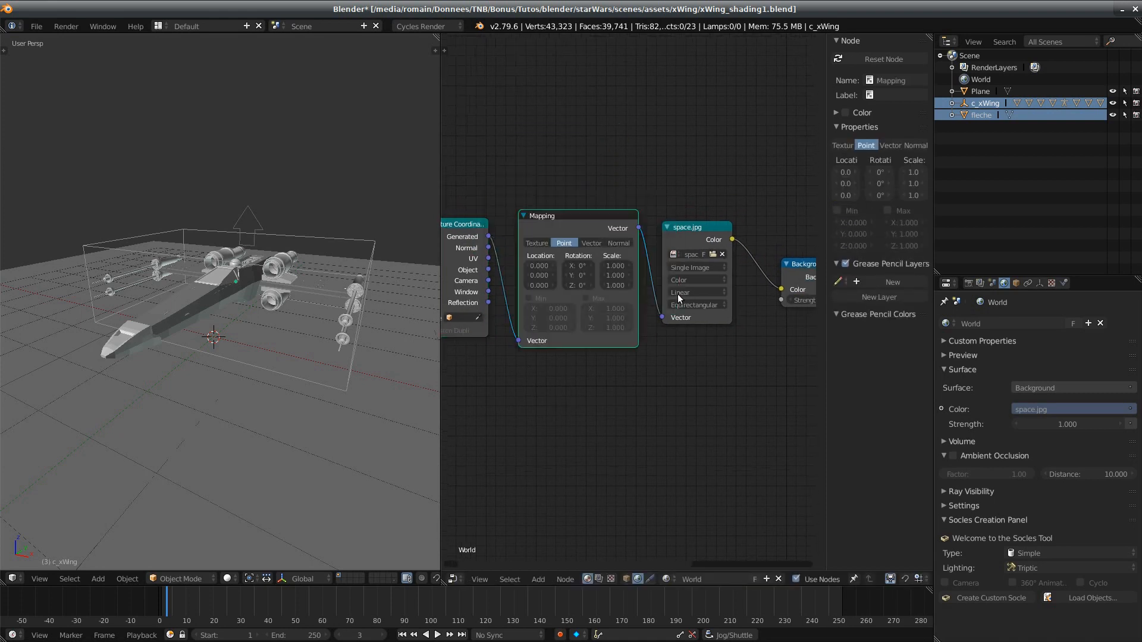
{"action": "middle_click_drag", "start_coordinate": [658, 354], "coordinate": [632, 358]}
{"action": "left_click", "coordinate": [658, 233]}
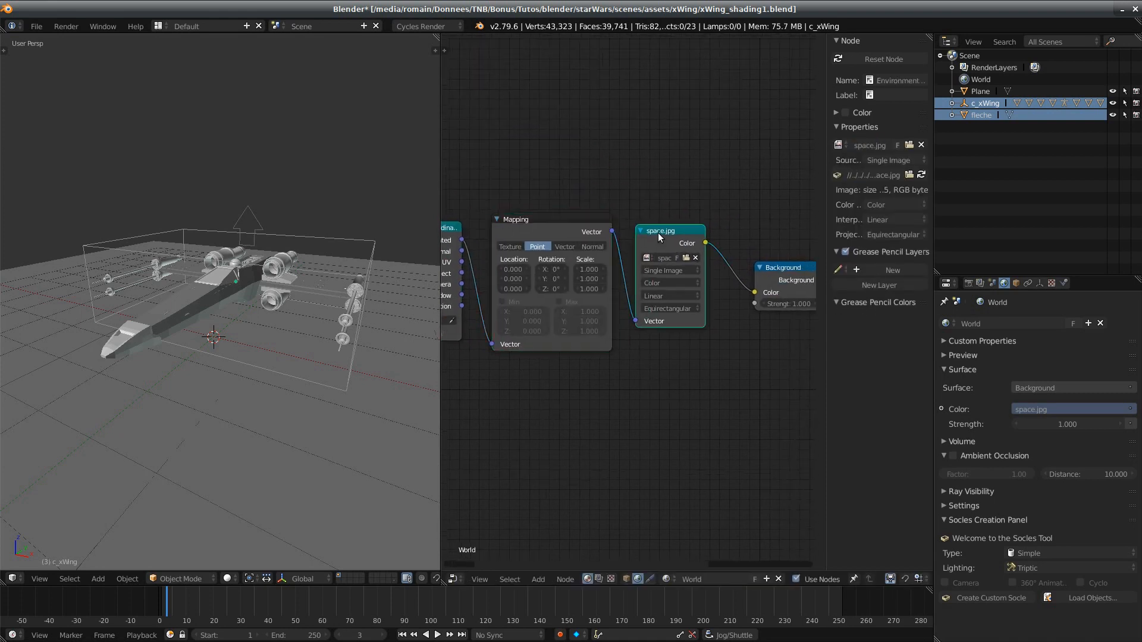
{"action": "key", "text": "g"}
{"action": "right_click", "coordinate": [696, 386]}
{"action": "middle_click_drag", "start_coordinate": [710, 402], "coordinate": [641, 407]}
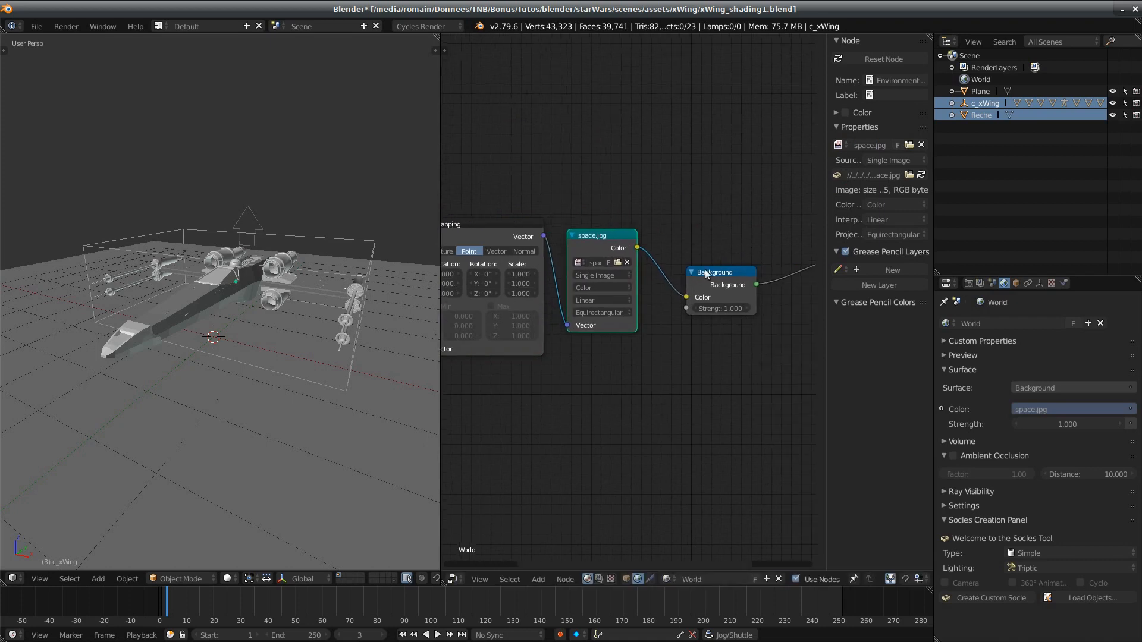
{"action": "left_click", "coordinate": [705, 269]}
{"action": "middle_click_drag", "start_coordinate": [708, 444], "coordinate": [563, 429]}
{"action": "key", "text": "g"}
{"action": "left_click", "coordinate": [671, 356]}
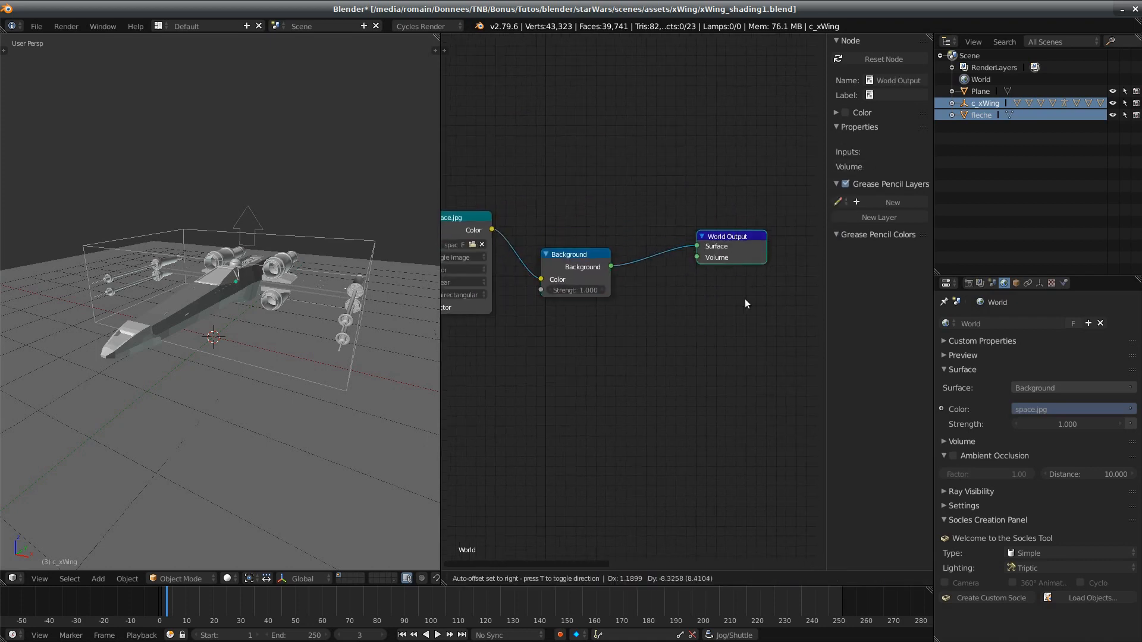
{"action": "left_click", "coordinate": [731, 247]}
{"action": "middle_click_drag", "start_coordinate": [594, 367], "coordinate": [638, 366]}
Step: Preview the X-wing scene in rendered shading from several angles to check the space lighting, and return to solid shading
{"action": "key", "text": "shift+z"}
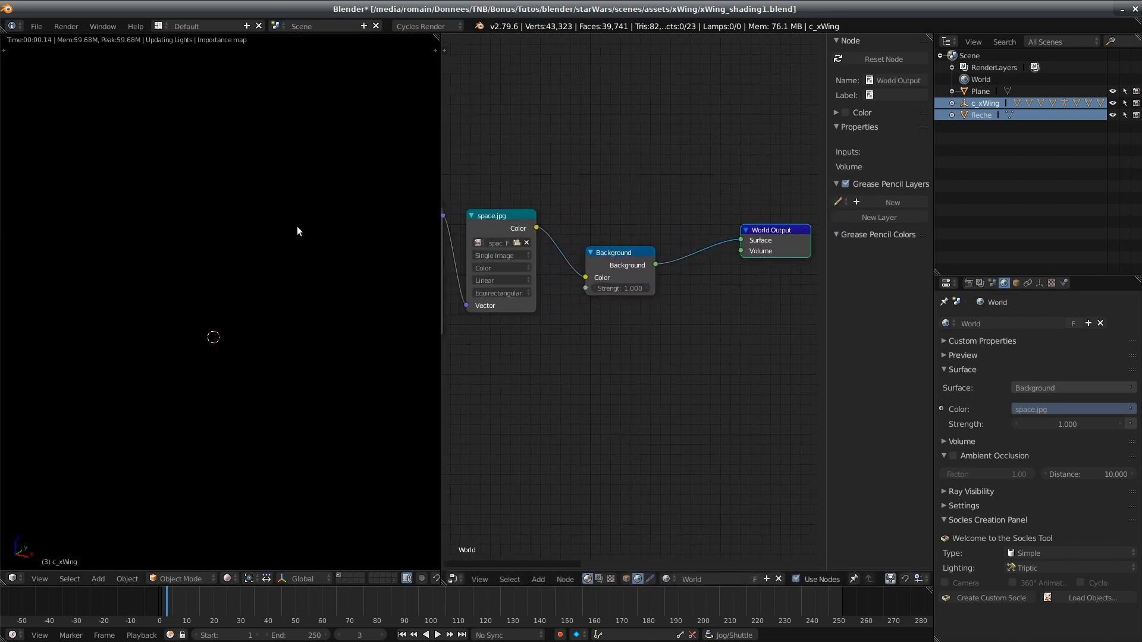
{"action": "middle_click_drag", "start_coordinate": [258, 288], "coordinate": [18, 294]}
{"action": "middle_click_drag", "start_coordinate": [354, 259], "coordinate": [295, 297]}
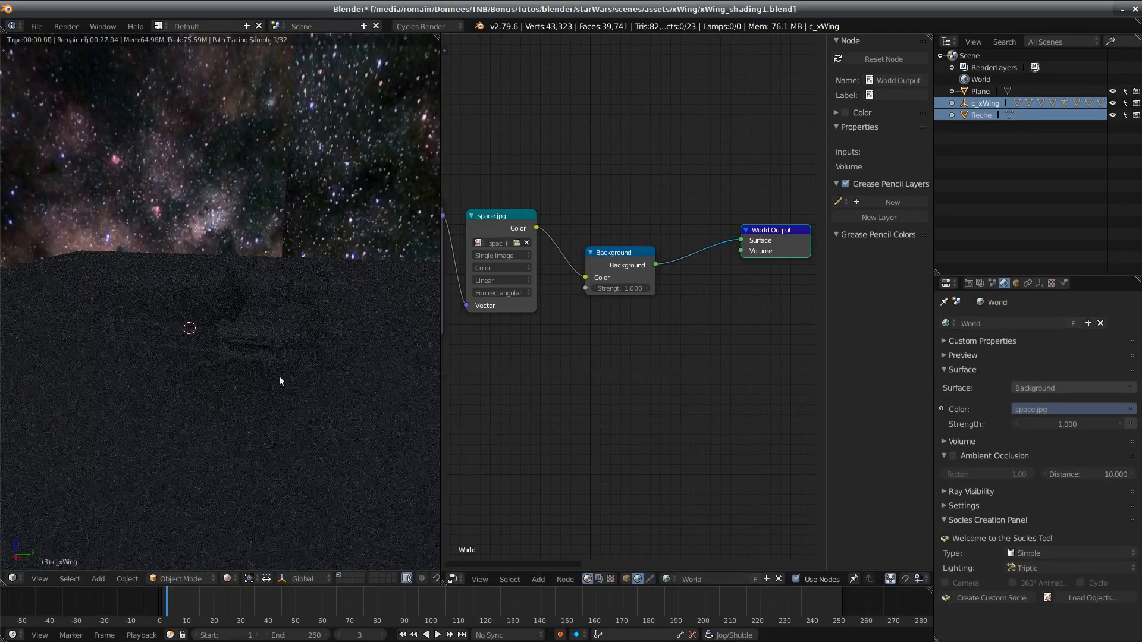
{"action": "middle_click_drag", "start_coordinate": [279, 376], "coordinate": [319, 379]}
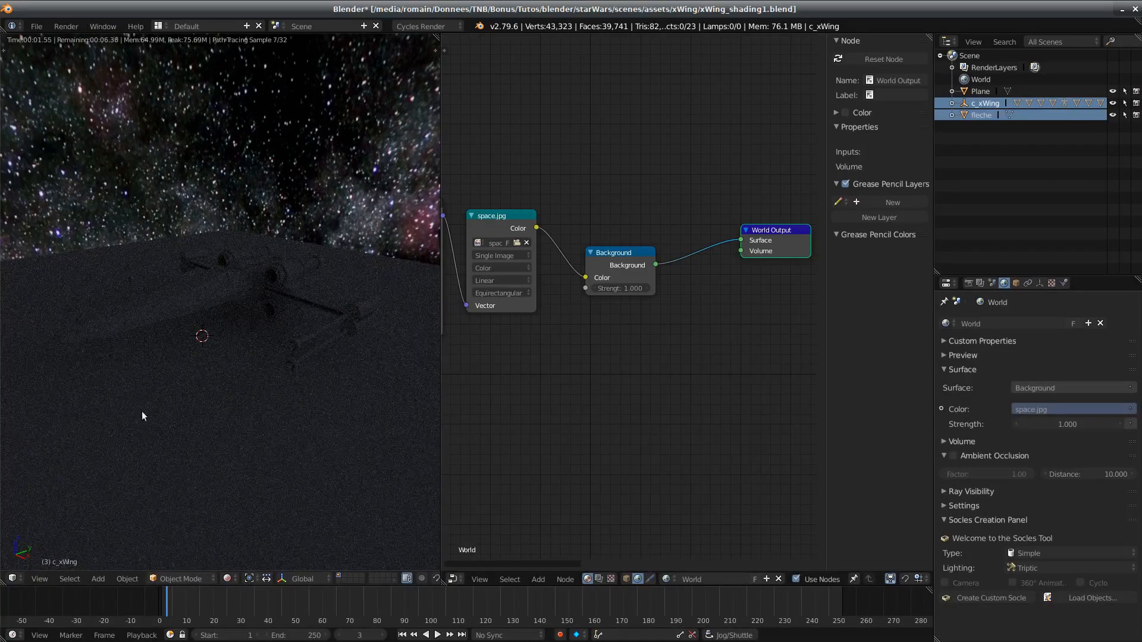
{"action": "key", "text": "shift+z"}
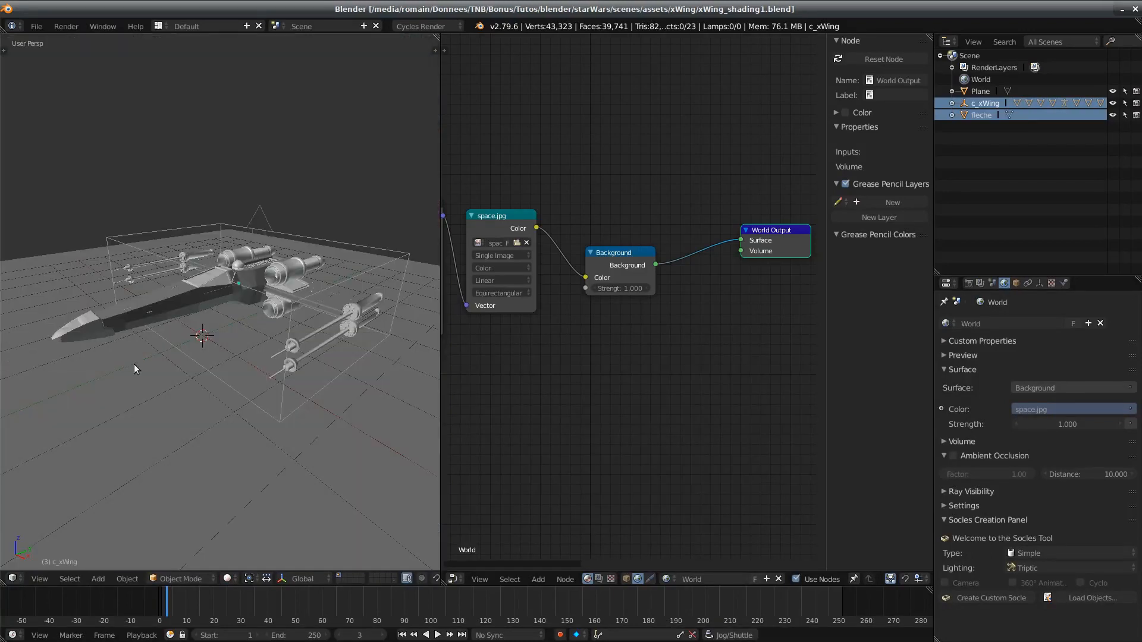
{"action": "mouse_move", "coordinate": [134, 364]}
{"action": "middle_mouse_down"}
{"action": "mouse_move", "coordinate": [203, 412]}
{"action": "mouse_move", "coordinate": [183, 412]}
{"action": "mouse_move", "coordinate": [246, 430]}
{"action": "mouse_move", "coordinate": [194, 415]}
{"action": "mouse_move", "coordinate": [266, 398]}
{"action": "mouse_move", "coordinate": [227, 398]}
{"action": "middle_mouse_up"}
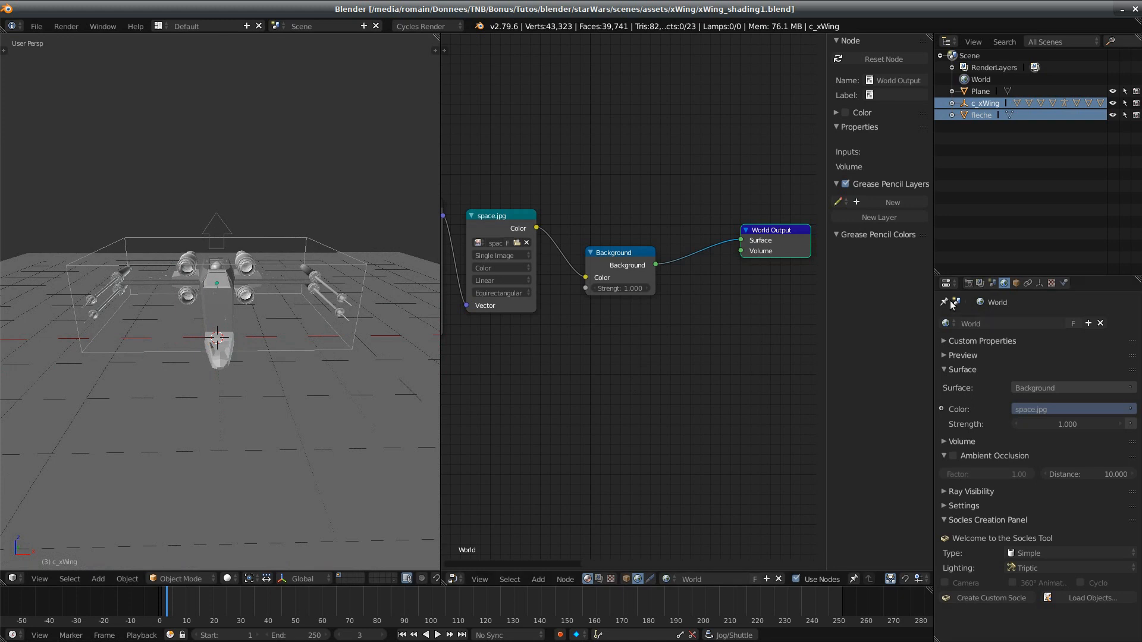
Step: Turn off Reflective Caustics and Refractive Caustics in the render's Light Paths settings
{"action": "left_click", "coordinate": [980, 283]}
{"action": "left_click", "coordinate": [969, 284]}
{"action": "scroll", "coordinate": [996, 500], "scroll_direction": "down", "scroll_amount": 10}
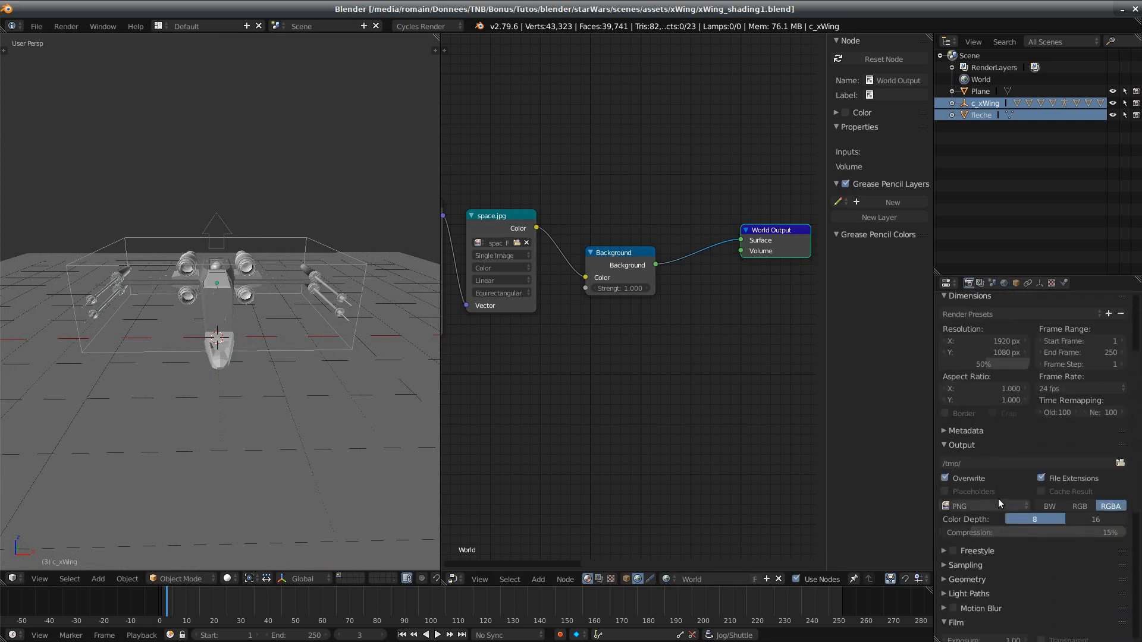
{"action": "left_click", "coordinate": [976, 423]}
{"action": "left_click", "coordinate": [977, 423]}
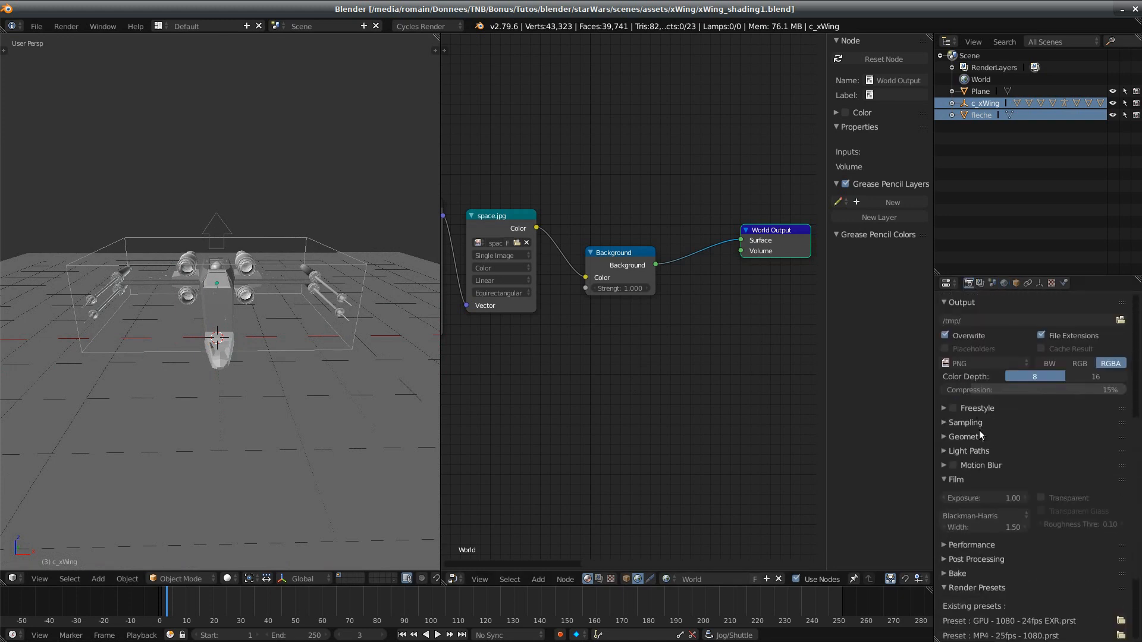
{"action": "left_click", "coordinate": [999, 451]}
{"action": "scroll", "coordinate": [1006, 441], "scroll_direction": "down", "scroll_amount": 1}
{"action": "scroll", "coordinate": [1006, 440], "scroll_direction": "down", "scroll_amount": 3}
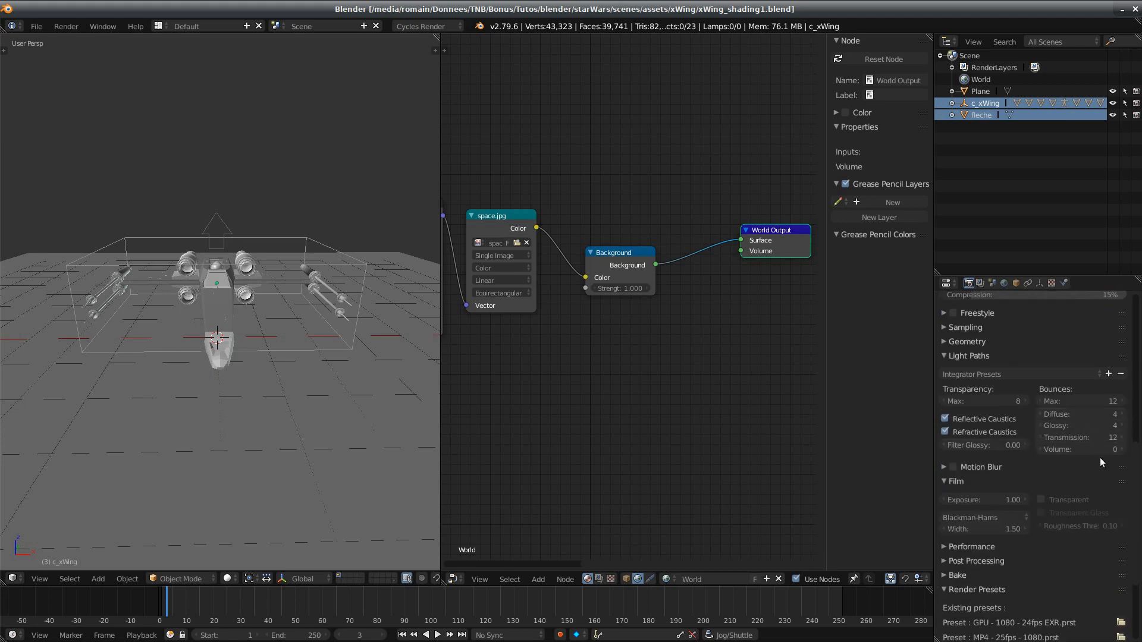
{"action": "left_click_drag", "start_coordinate": [977, 414], "coordinate": [979, 429]}
Step: Set the Light Paths bounces to 0 for Diffuse and 2 for Glossy, and enter a Filter Glossy value
{"action": "double_click", "coordinate": [1067, 416]}
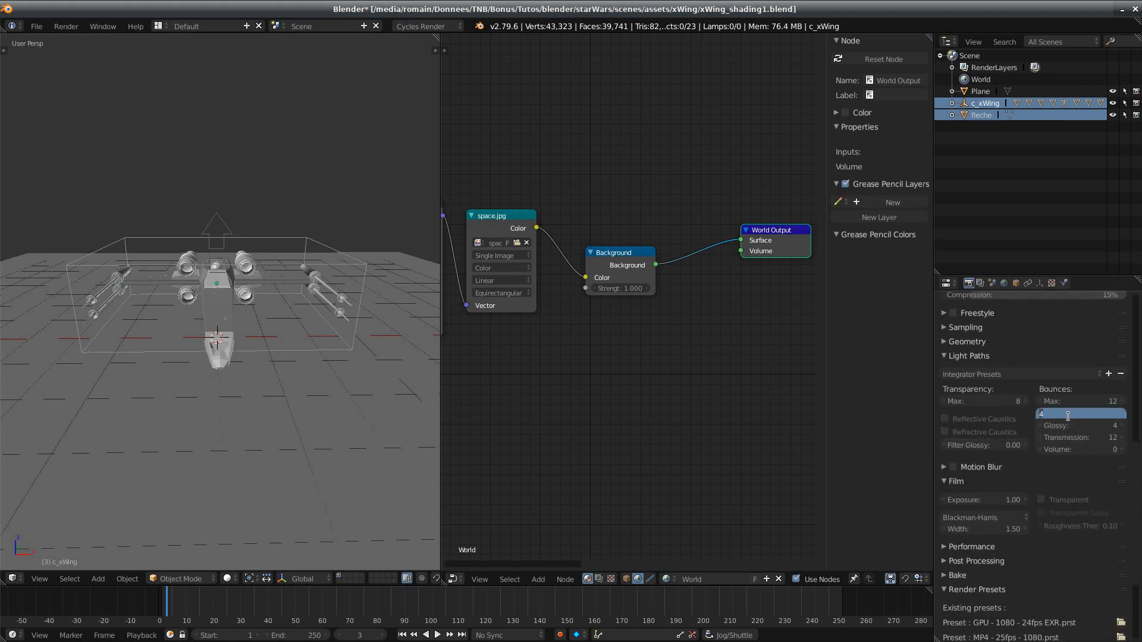
{"action": "double_click", "coordinate": [1101, 426]}
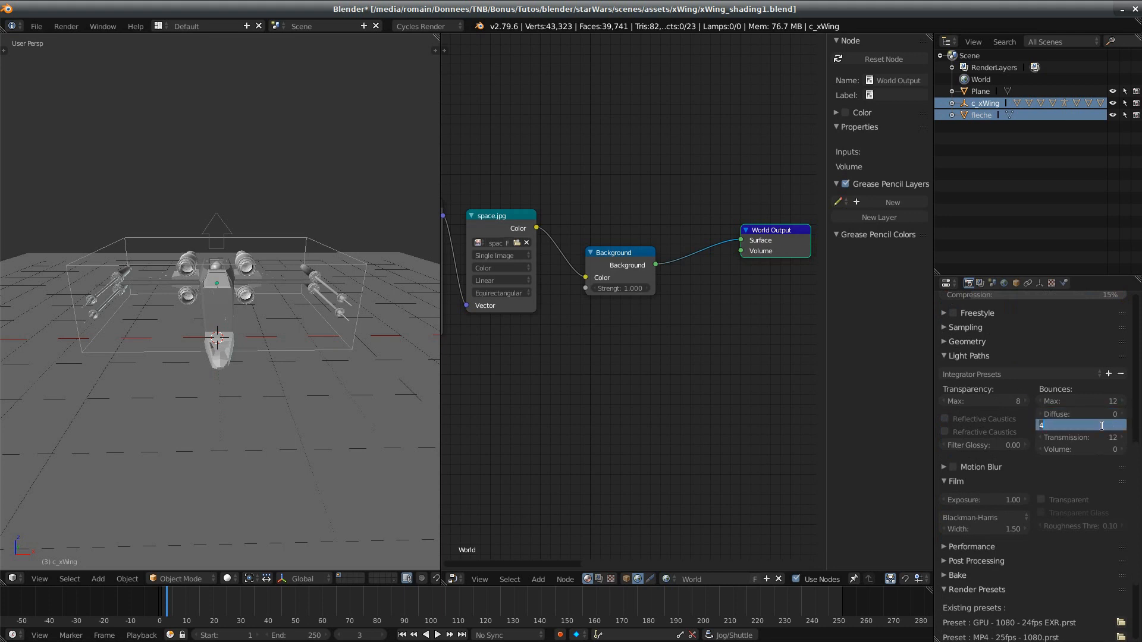
{"action": "type", "text": "2"}
{"action": "key", "text": "Return"}
{"action": "double_click", "coordinate": [978, 445]}
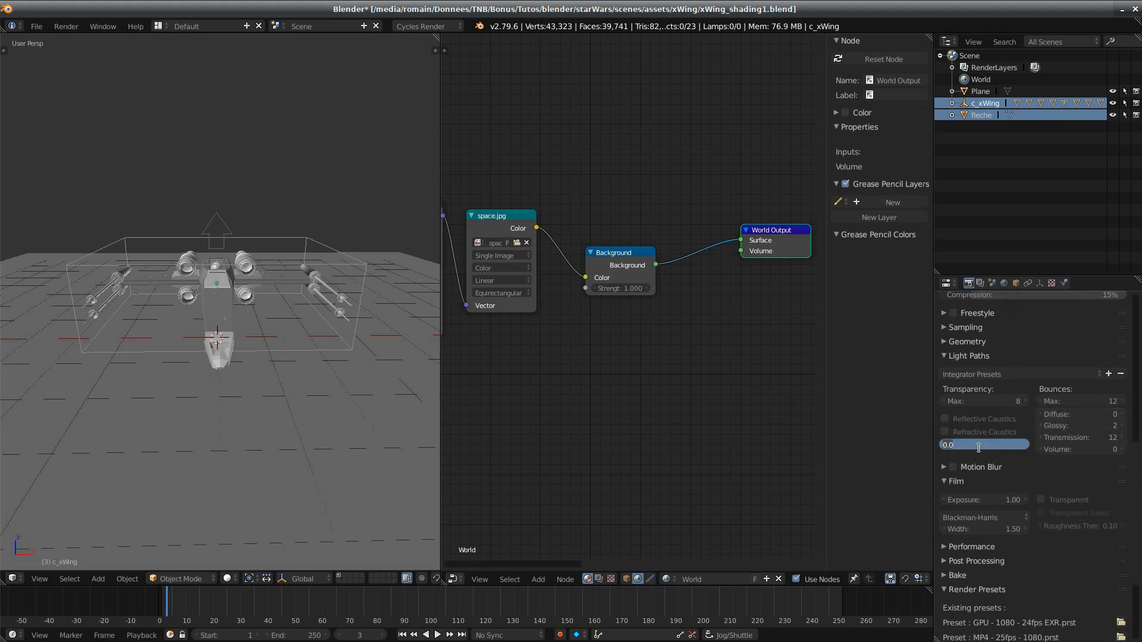
{"action": "key", "text": "Return"}
Step: Set the render device to GPU Compute and the feature set to Experimental, and save the file over the existing one
{"action": "scroll", "coordinate": [1082, 599], "scroll_direction": "up", "scroll_amount": 15}
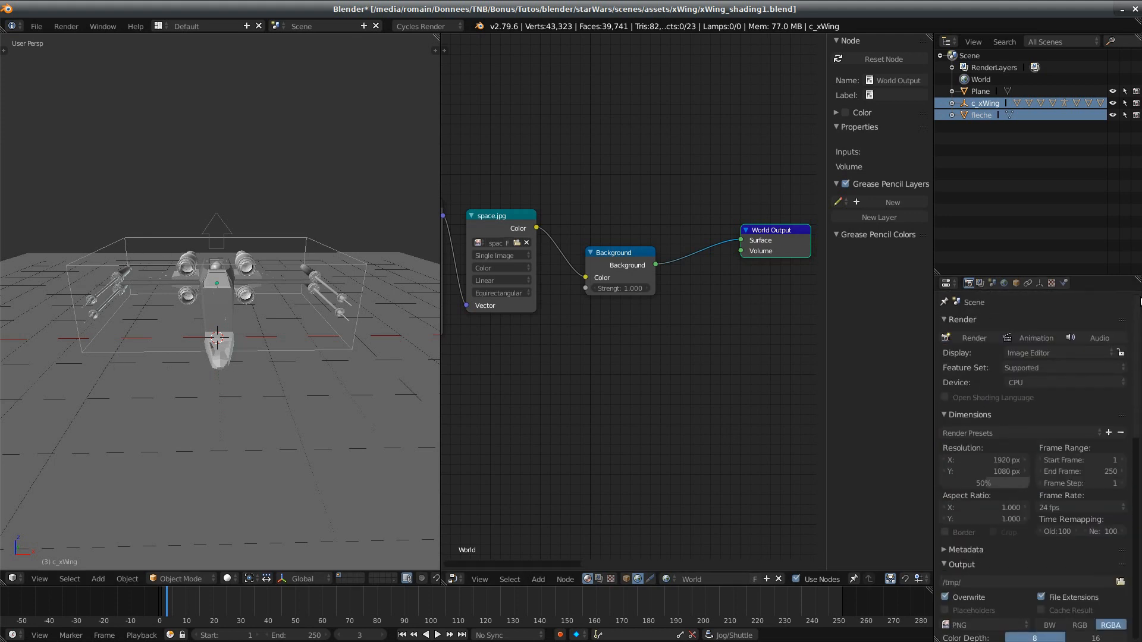
{"action": "left_click", "coordinate": [1083, 387]}
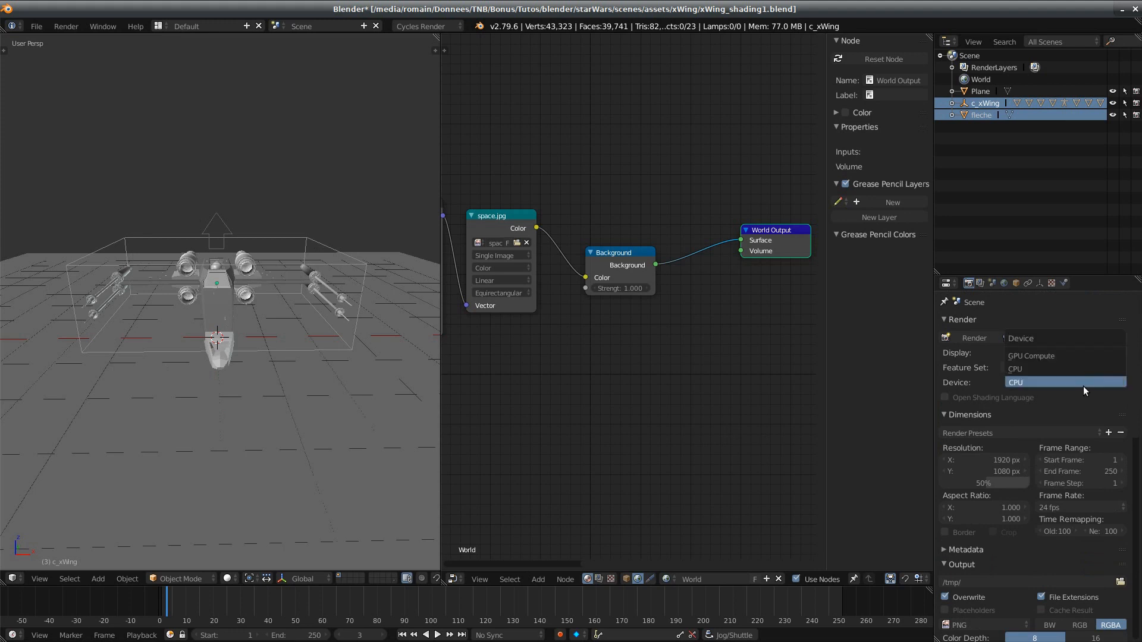
{"action": "left_click", "coordinate": [1076, 355]}
{"action": "left_click", "coordinate": [1049, 368]}
{"action": "left_click", "coordinate": [1040, 342]}
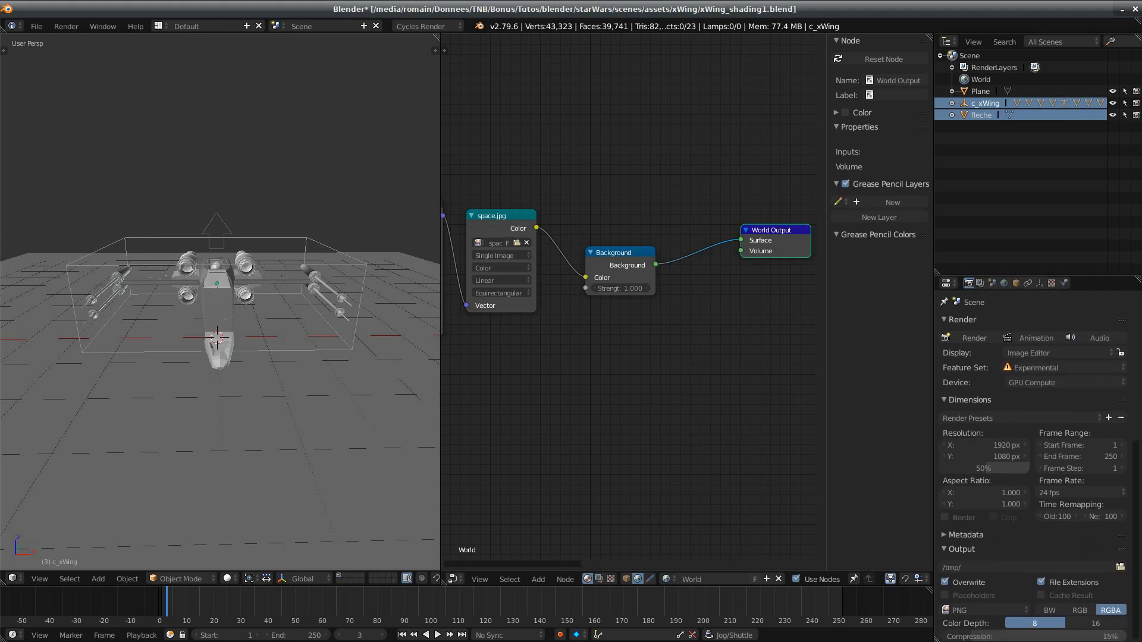
{"action": "key", "text": "ctrl+s"}
{"action": "left_click", "coordinate": [219, 254]}
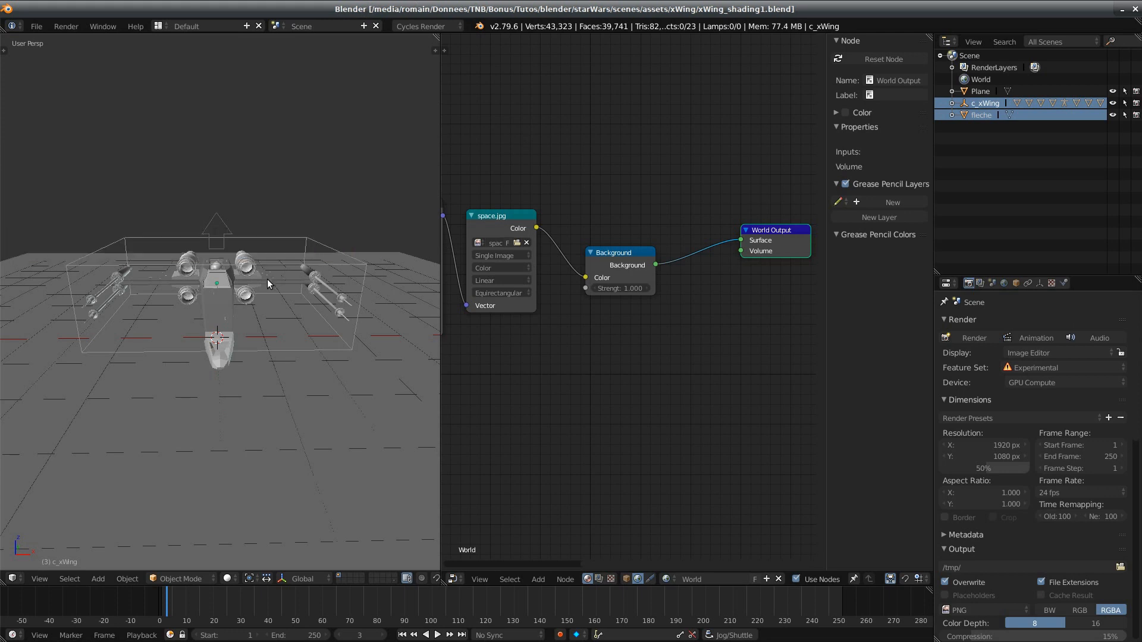
Step: Check the X-wing in rendered shading with the new render settings while orbiting around it, and return to solid shading
{"action": "mouse_move", "coordinate": [266, 279]}
{"action": "middle_mouse_down"}
{"action": "mouse_move", "coordinate": [278, 287]}
{"action": "mouse_move", "coordinate": [267, 283]}
{"action": "middle_mouse_up"}
{"action": "mouse_move", "coordinate": [1134, 390]}
{"action": "left_mouse_down"}
{"action": "mouse_move", "coordinate": [1133, 471]}
{"action": "mouse_move", "coordinate": [1133, 381]}
{"action": "left_mouse_up"}
{"action": "key", "text": "shift+z"}
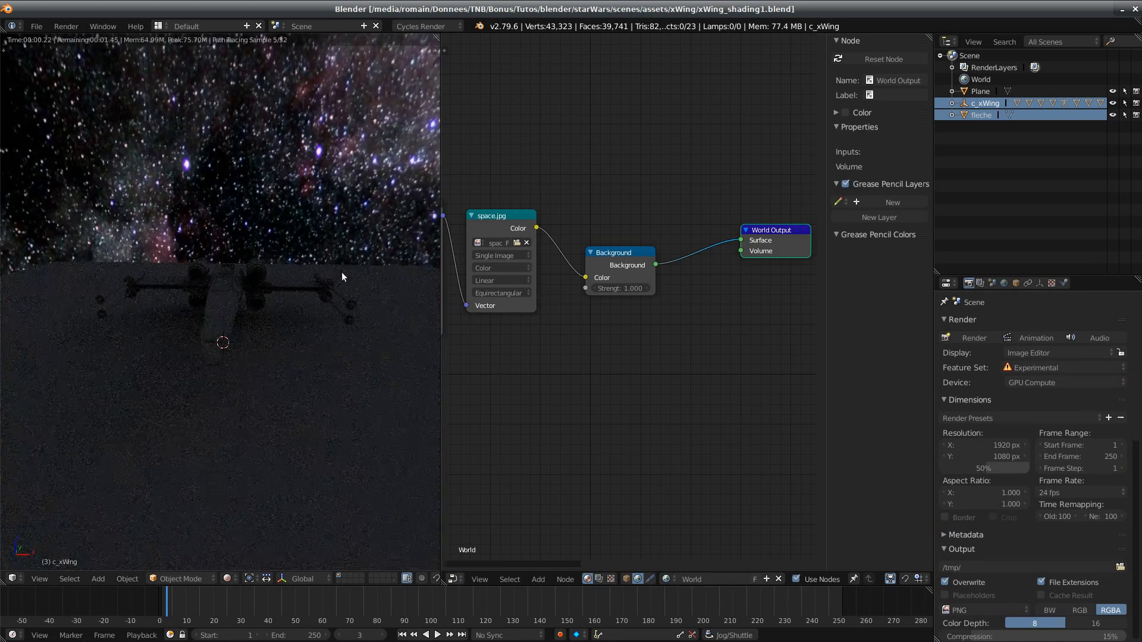
{"action": "middle_click_drag", "start_coordinate": [341, 277], "coordinate": [297, 296]}
{"action": "middle_click_drag", "start_coordinate": [334, 338], "coordinate": [200, 305]}
{"action": "key", "text": "shift+z"}
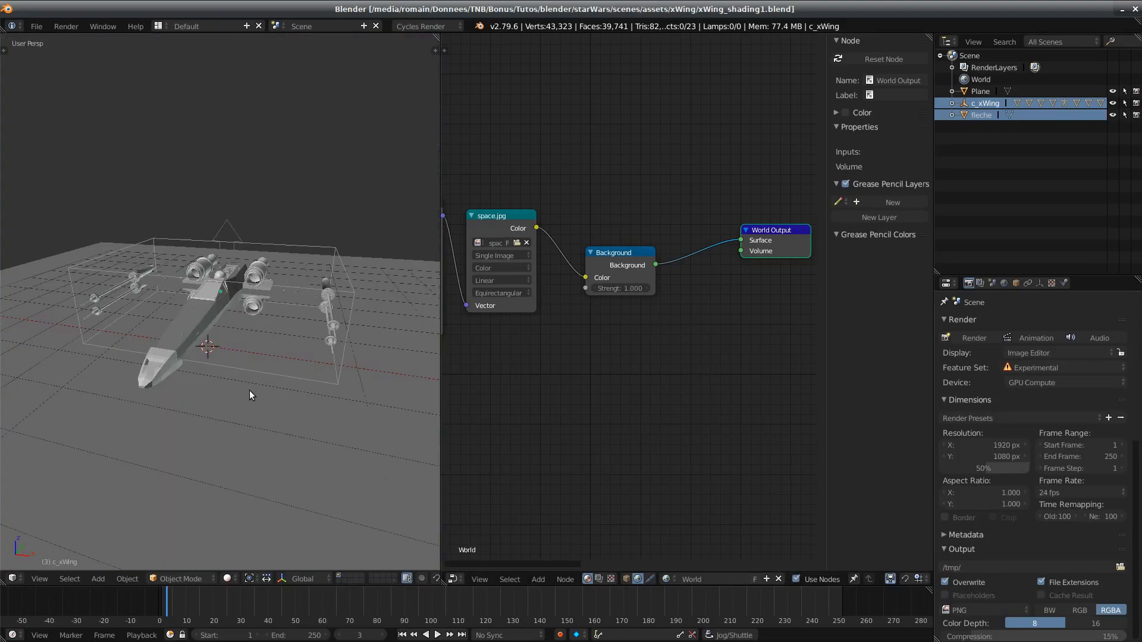
Step: Add a Spot lamp to the scene and delete it
{"action": "mouse_move", "coordinate": [249, 390]}
{"action": "middle_mouse_down"}
{"action": "mouse_move", "coordinate": [308, 420]}
{"action": "mouse_move", "coordinate": [241, 409]}
{"action": "middle_mouse_up"}
{"action": "key", "text": "shift+a"}
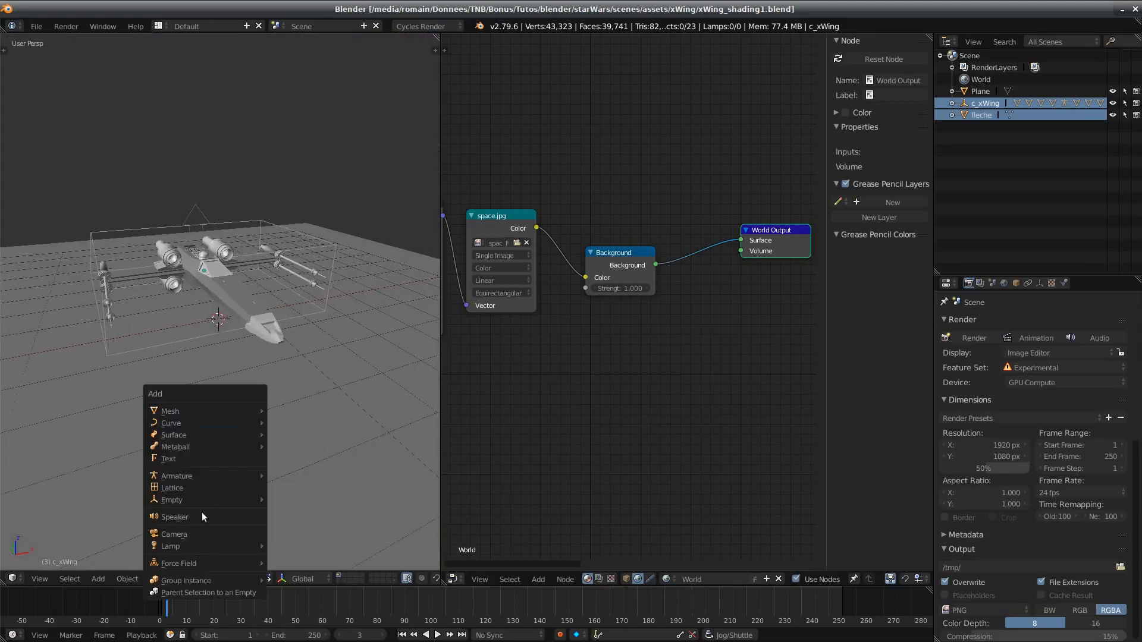
{"action": "mouse_move", "coordinate": [187, 546]}
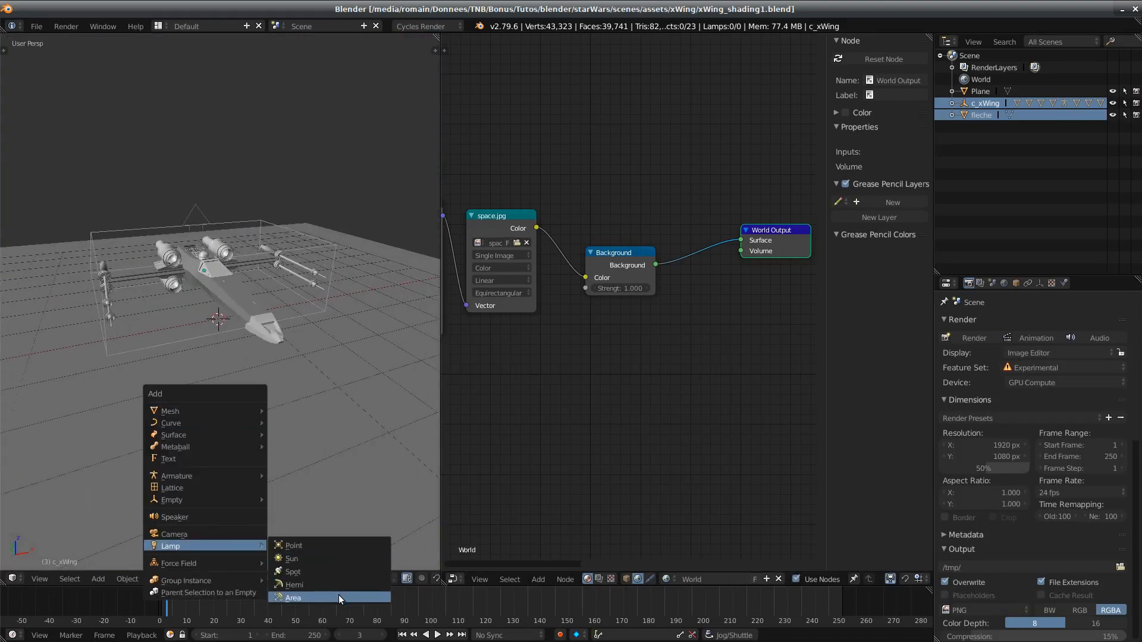
{"action": "left_click", "coordinate": [328, 572]}
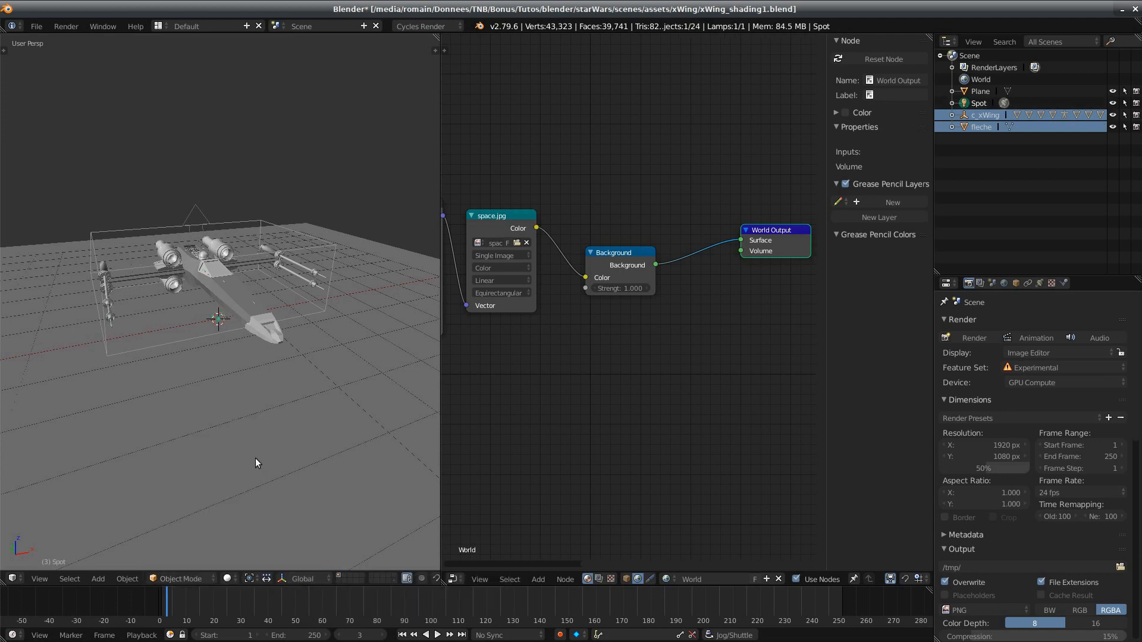
{"action": "middle_click_drag", "start_coordinate": [255, 457], "coordinate": [299, 445]}
{"action": "key", "text": "x"}
{"action": "left_click", "coordinate": [292, 436]}
Step: Add a Sun lamp, place it high up beside the X-wing, and preview its lighting in rendered shading
{"action": "key", "text": "shift+a"}
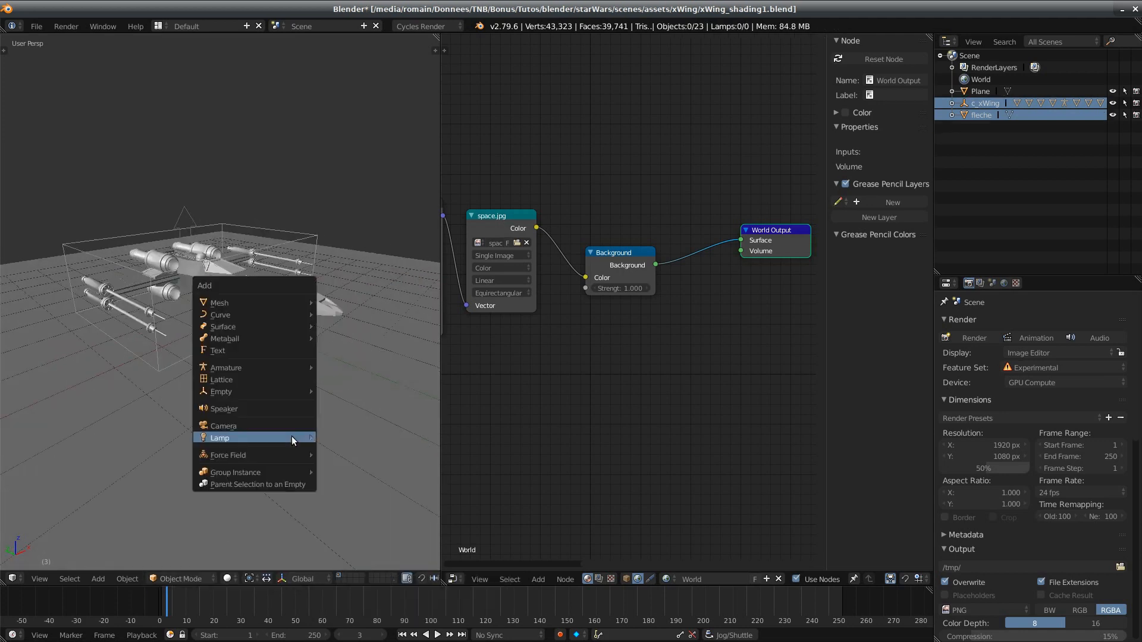
{"action": "mouse_move", "coordinate": [291, 437]}
{"action": "left_click", "coordinate": [362, 448]}
{"action": "key", "text": "g"}
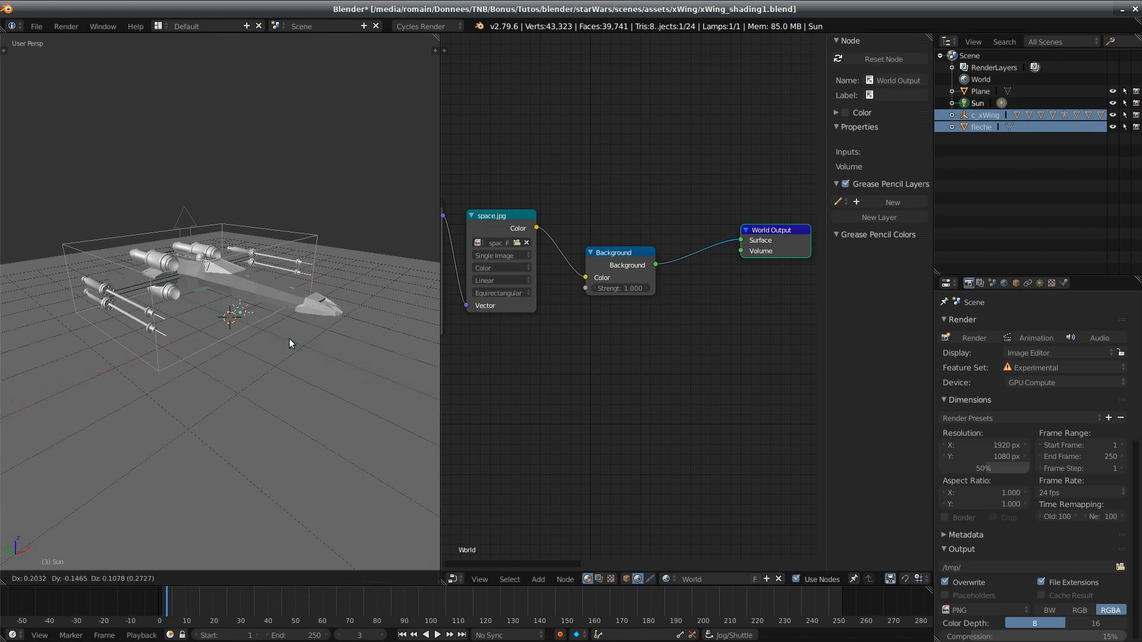
{"action": "left_click", "coordinate": [390, 212]}
{"action": "mouse_move", "coordinate": [385, 273]}
{"action": "middle_mouse_down", "text": "shift"}
{"action": "mouse_move", "coordinate": [354, 308]}
{"action": "mouse_move", "coordinate": [281, 320]}
{"action": "middle_mouse_up", "text": "shift"}
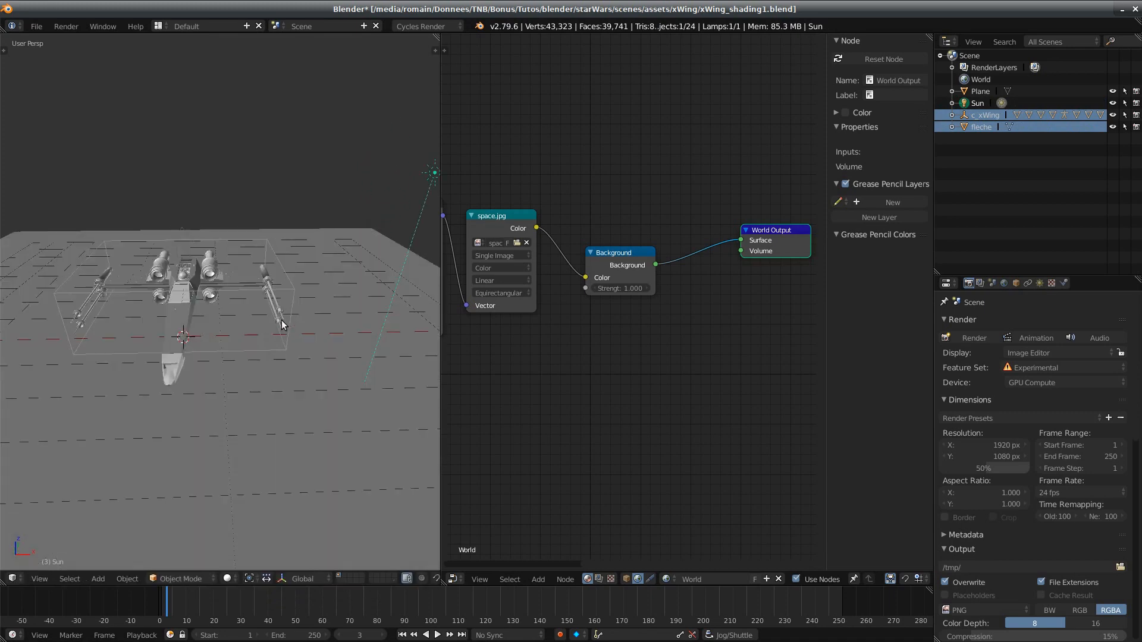
{"action": "key", "text": "shift+z"}
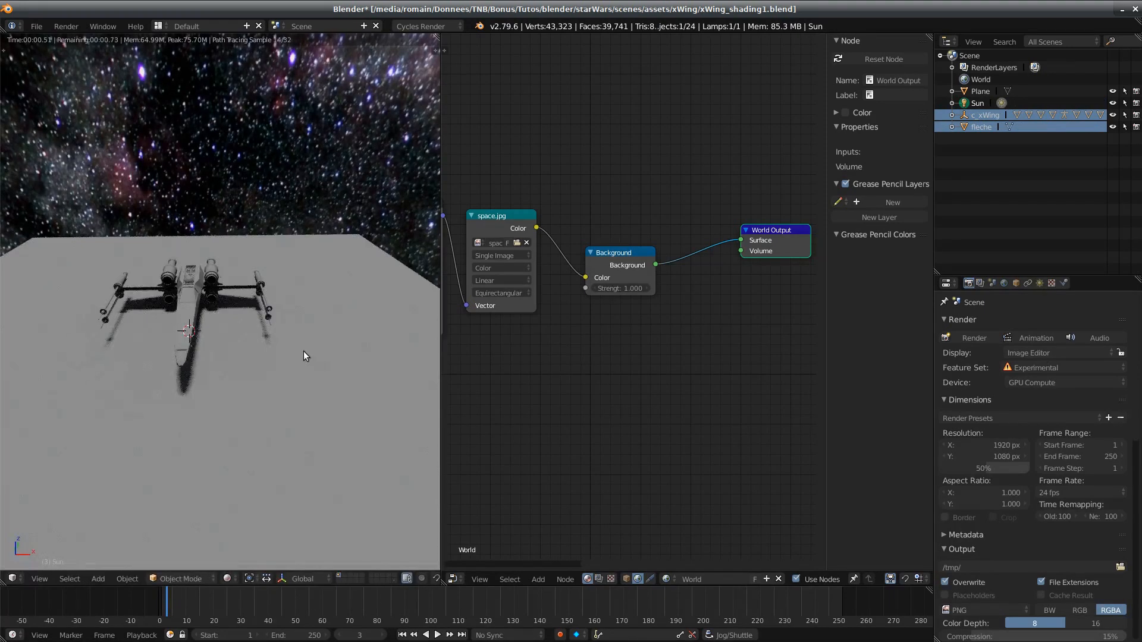
Step: Shift the Sun lamp slightly from its place beside the X-wing and return the 3D view to solid shading
{"action": "key", "text": "g"}
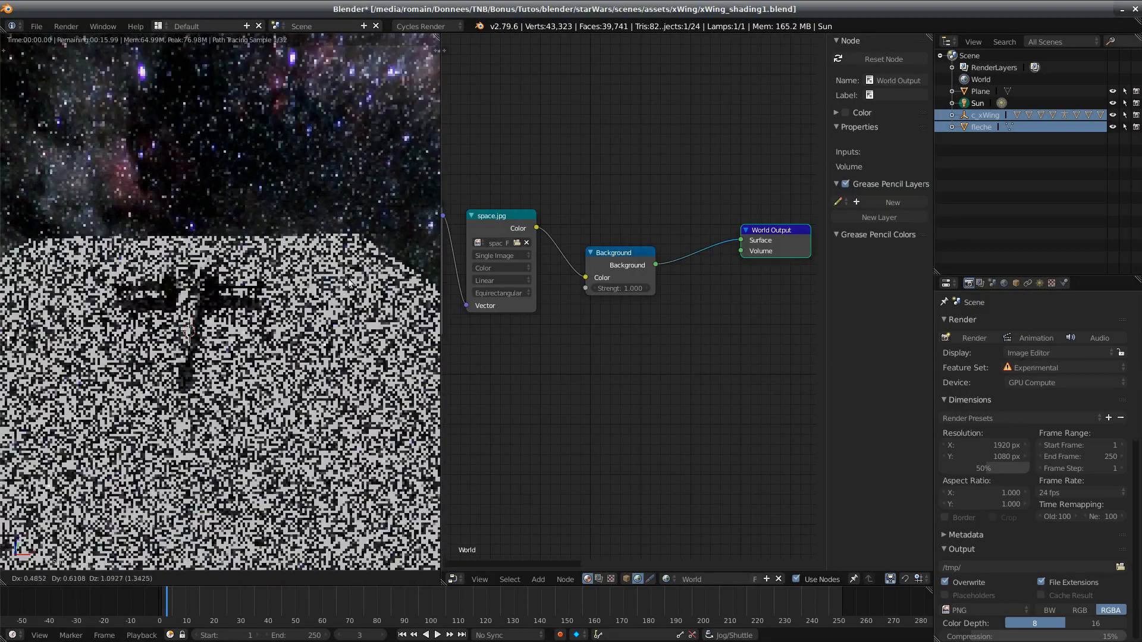
{"action": "left_click", "coordinate": [215, 357]}
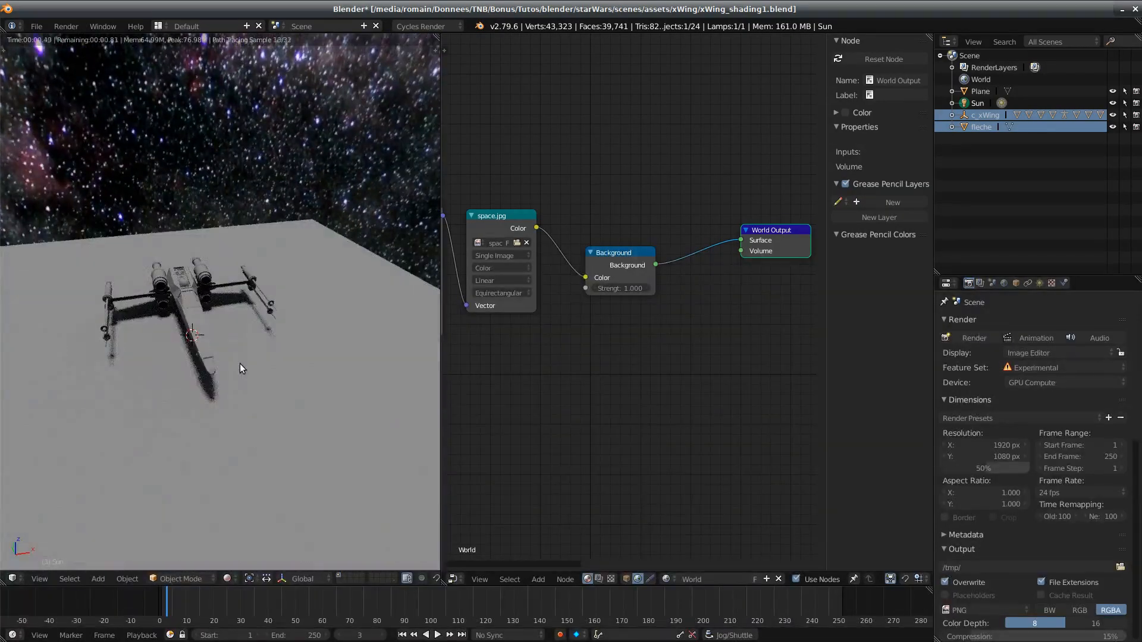
{"action": "key", "text": "shift+z"}
Step: Split the node editor horizontally, turn the lower part into a 3D View, and show the X-wing there in rendered shading
{"action": "left_click_drag", "start_coordinate": [441, 583], "coordinate": [443, 215]}
{"action": "left_click", "coordinate": [454, 579]}
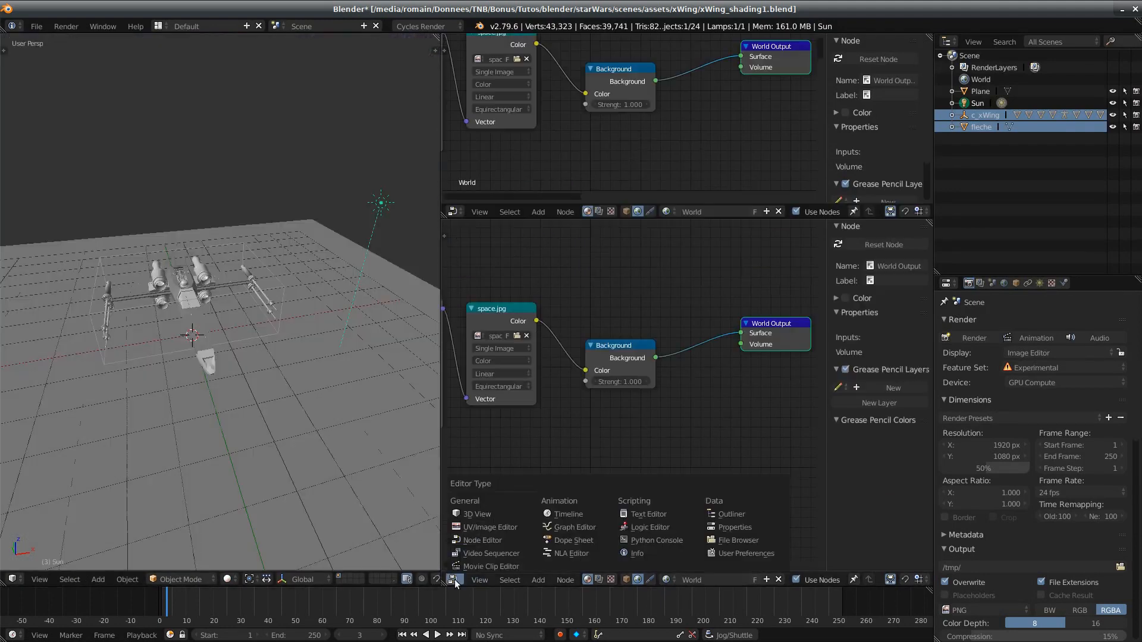
{"action": "left_click", "coordinate": [524, 512]}
{"action": "scroll", "coordinate": [721, 426], "scroll_direction": "up", "scroll_amount": 4}
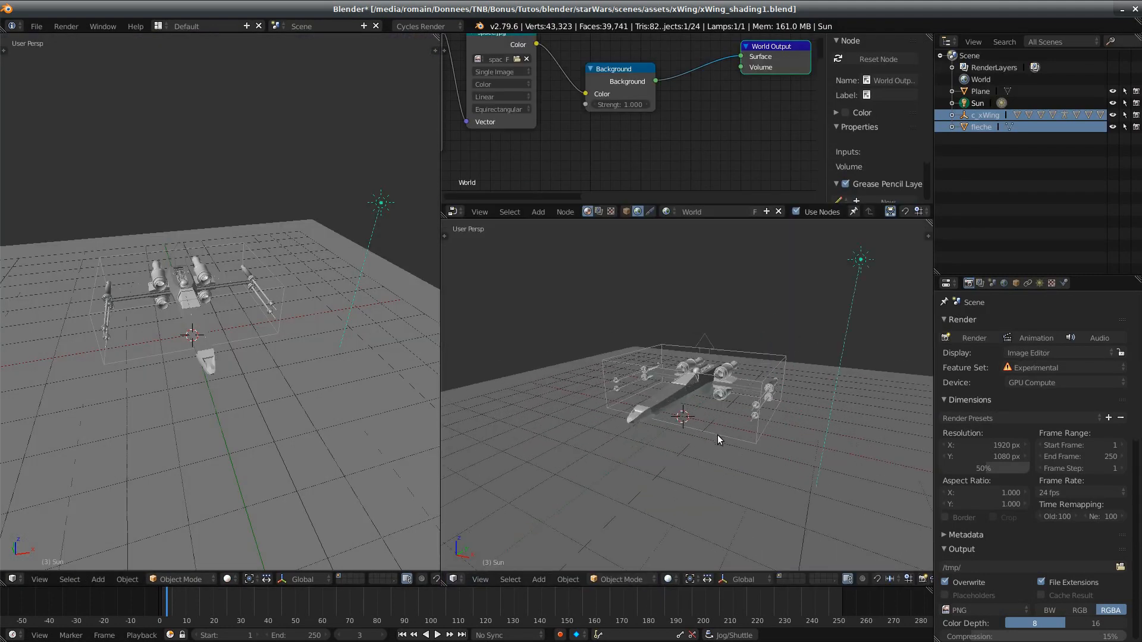
{"action": "key", "text": "shift+z"}
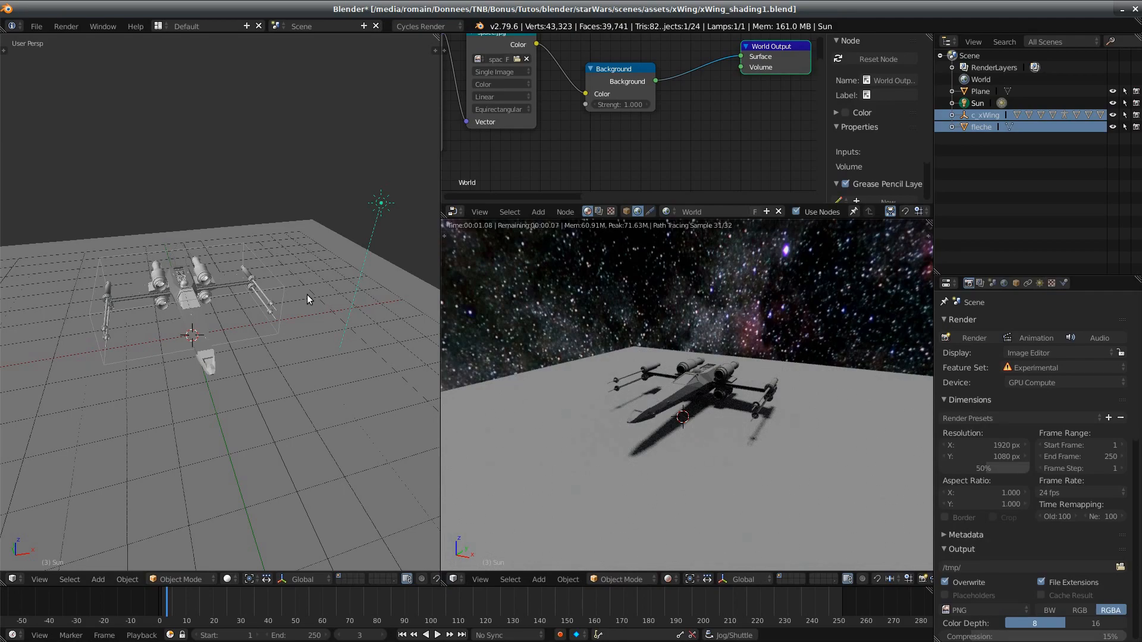
Step: Rotate the Sun lamp so its light comes from a different direction across the X-wing
{"action": "key", "text": "g"}
{"action": "right_click", "coordinate": [267, 294]}
{"action": "key", "text": "r"}
{"action": "left_click", "coordinate": [249, 173]}
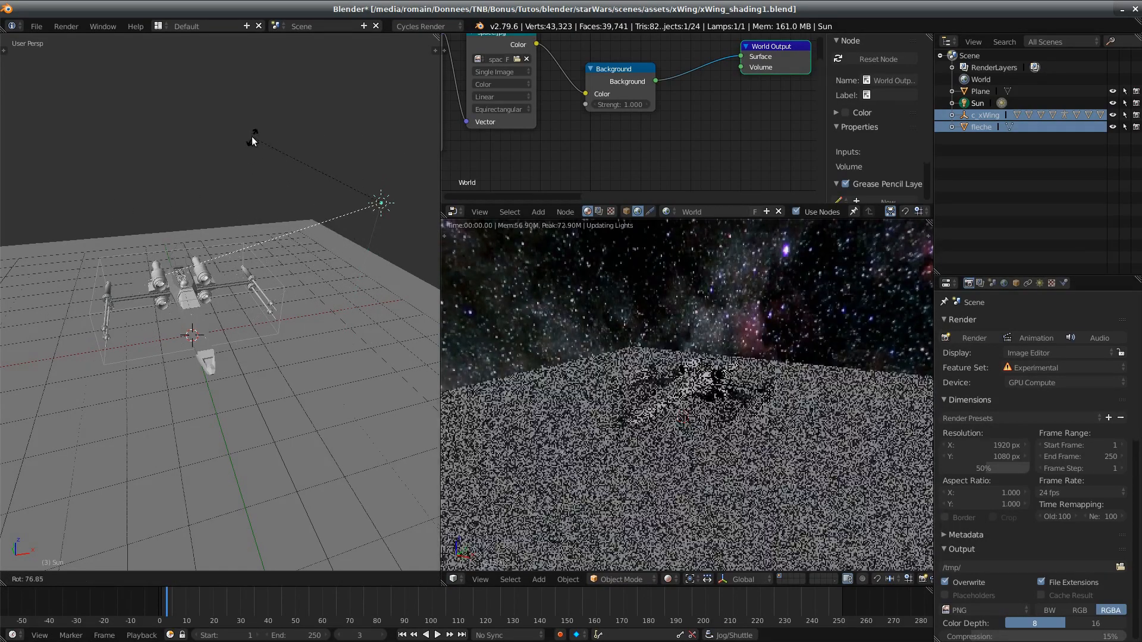
Step: Trackball-rotate the Sun lamp to refine its direction toward the X-wing and check the rendered shadows from several angles
{"action": "middle_click_drag", "start_coordinate": [279, 351], "coordinate": [186, 345]}
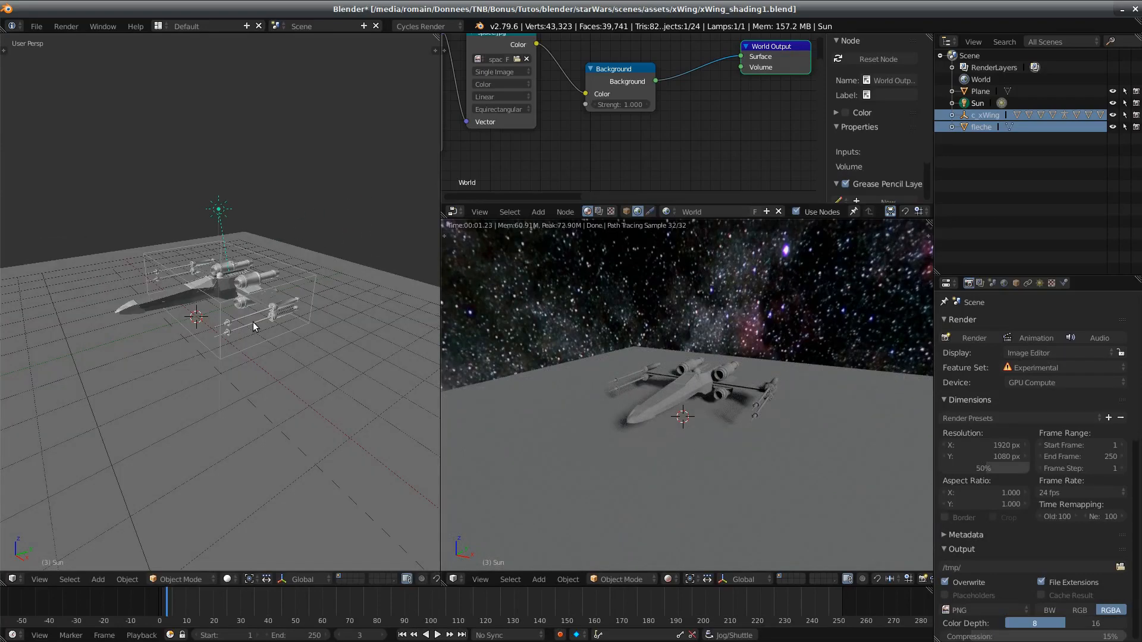
{"action": "key", "text": "r"}
{"action": "key", "text": "r"}
{"action": "left_click", "coordinate": [181, 351]}
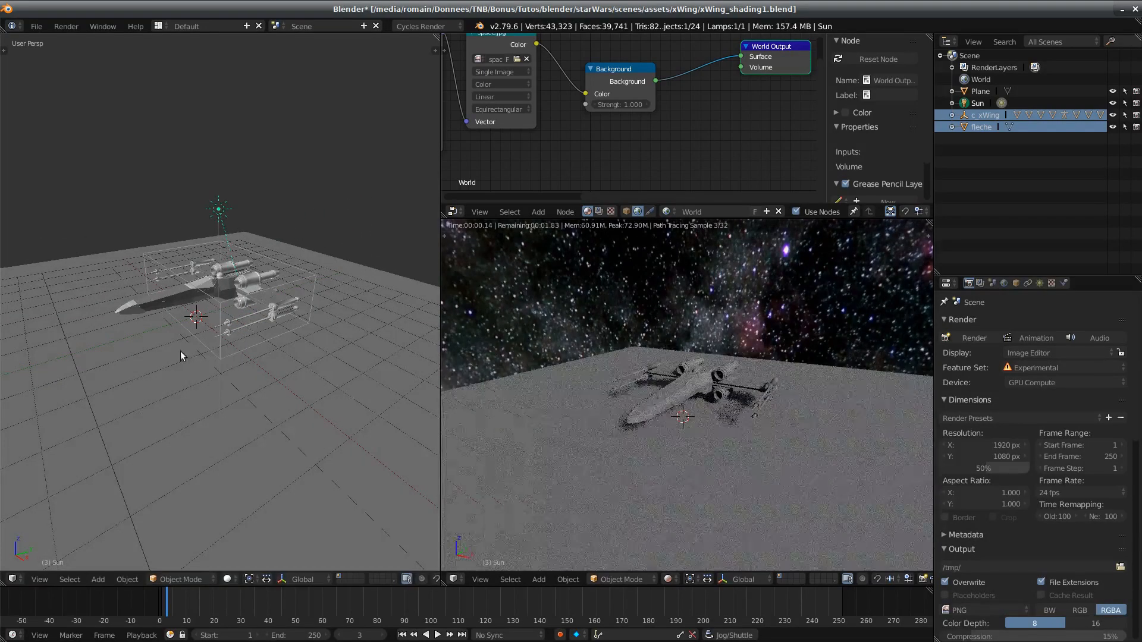
{"action": "middle_click_drag", "start_coordinate": [180, 350], "coordinate": [280, 333]}
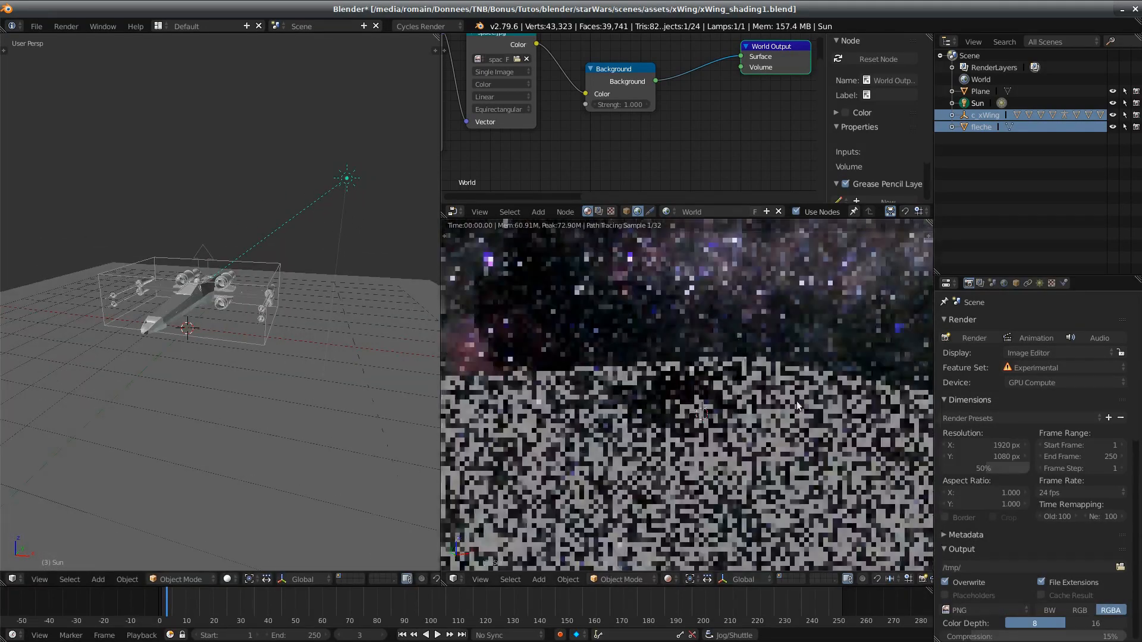
{"action": "middle_click_drag", "start_coordinate": [703, 442], "coordinate": [804, 465]}
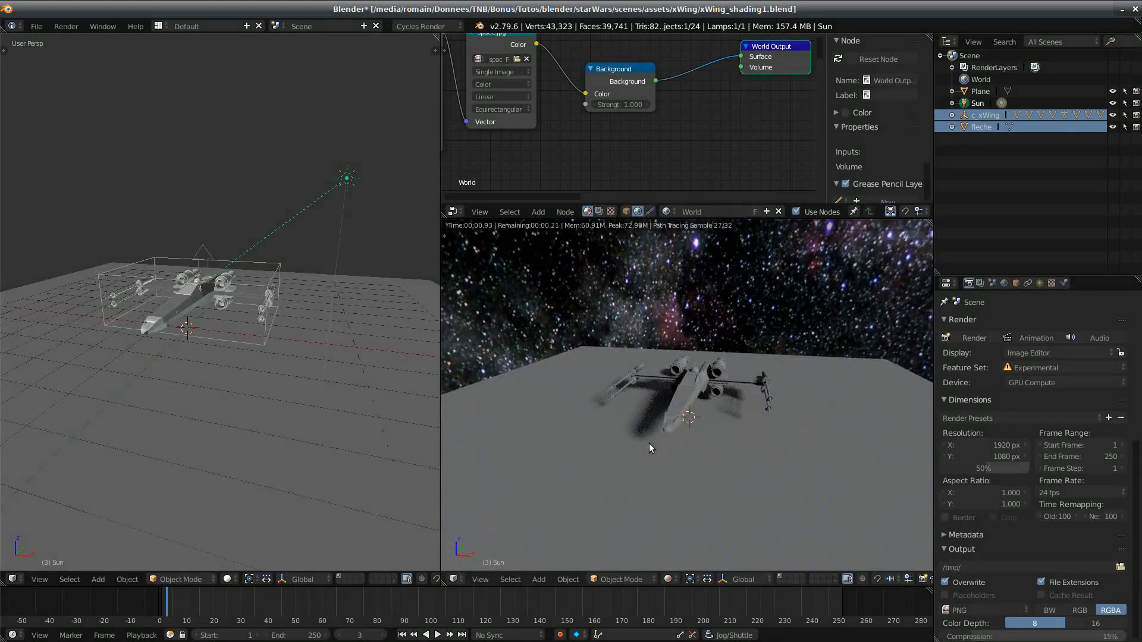
{"action": "middle_click_drag", "start_coordinate": [724, 434], "coordinate": [698, 416]}
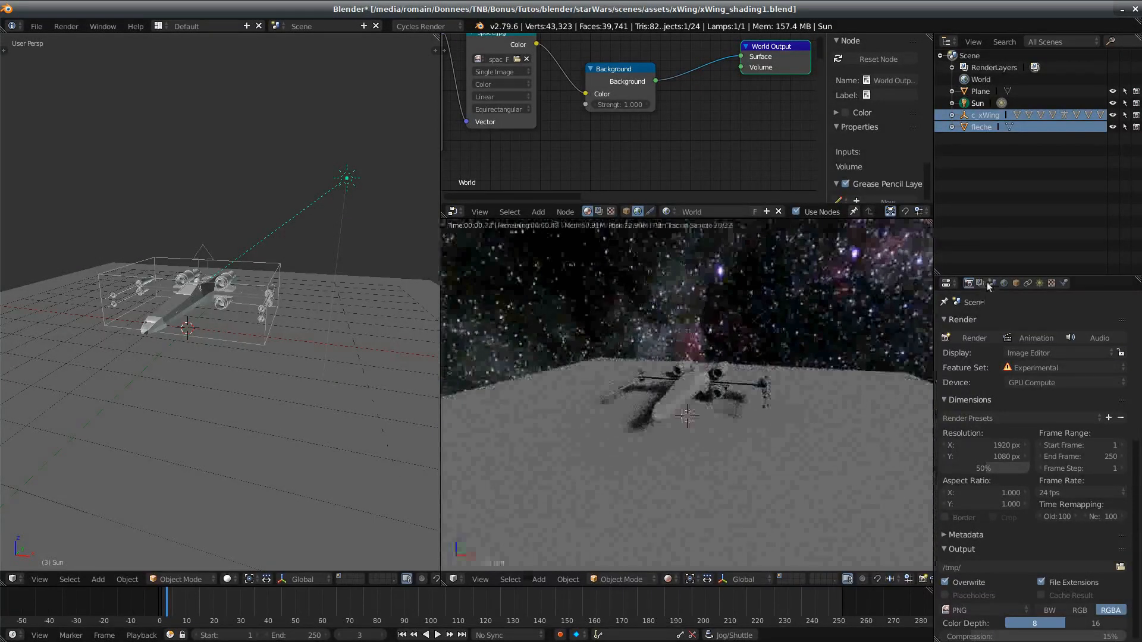
Step: Set the Sun lamp's size to 0.05 and inspect the softness of the X-wing's shadow up close
{"action": "left_click", "coordinate": [1039, 283]}
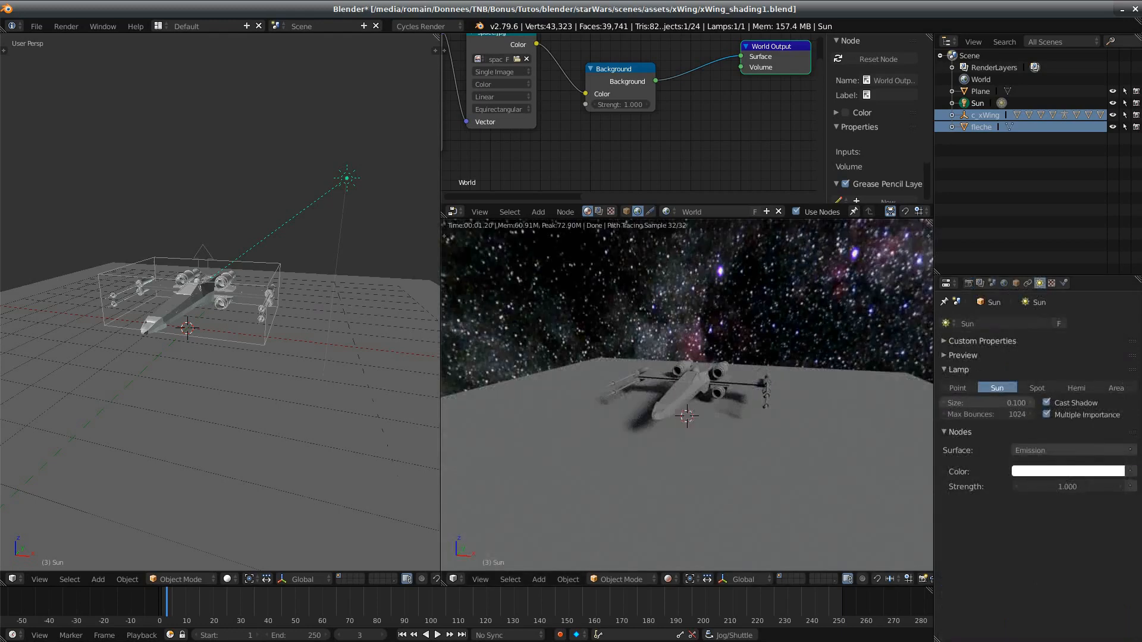
{"action": "left_click", "coordinate": [989, 403]}
{"action": "type", "text": "0.05"}
{"action": "key", "text": "Return"}
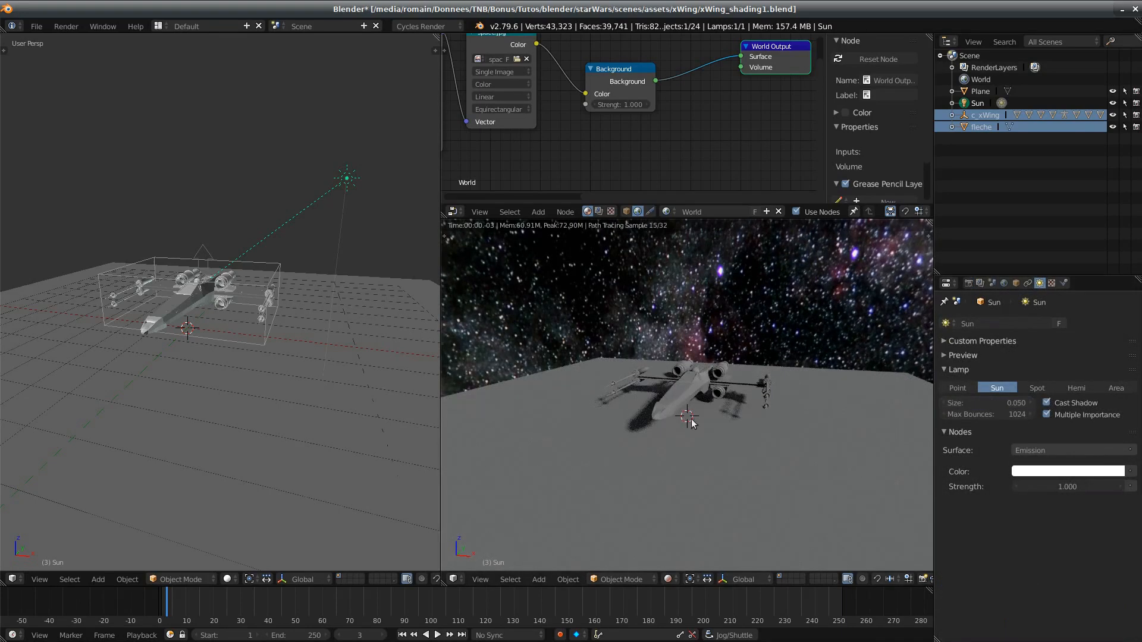
{"action": "middle_click_drag", "start_coordinate": [693, 416], "coordinate": [672, 441]}
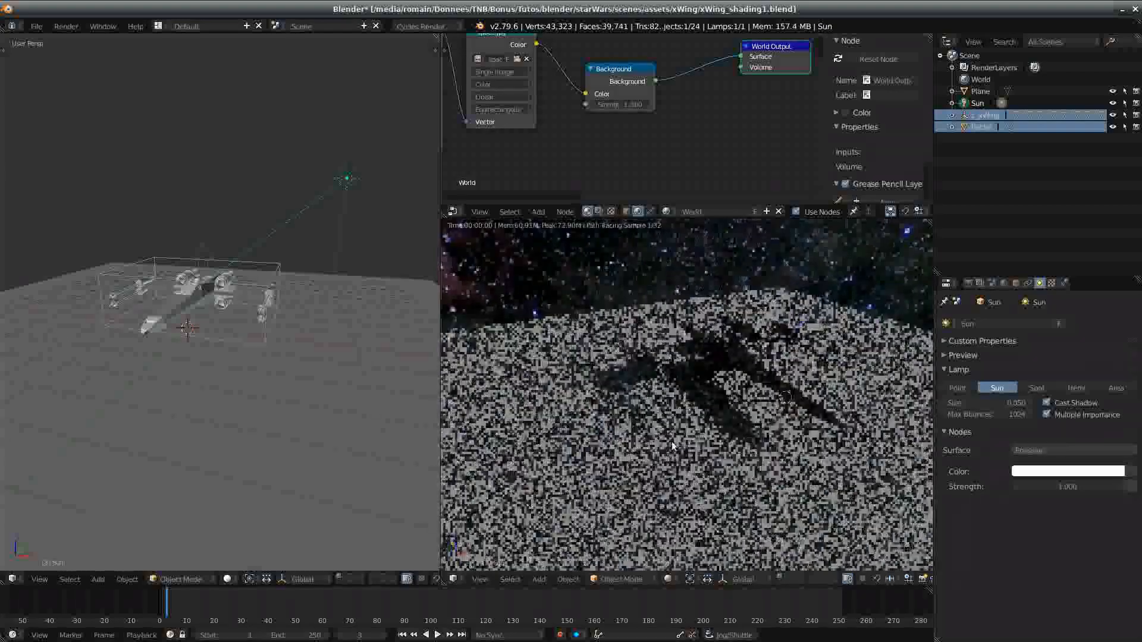
{"action": "scroll", "coordinate": [672, 441], "scroll_direction": "up", "scroll_amount": 4}
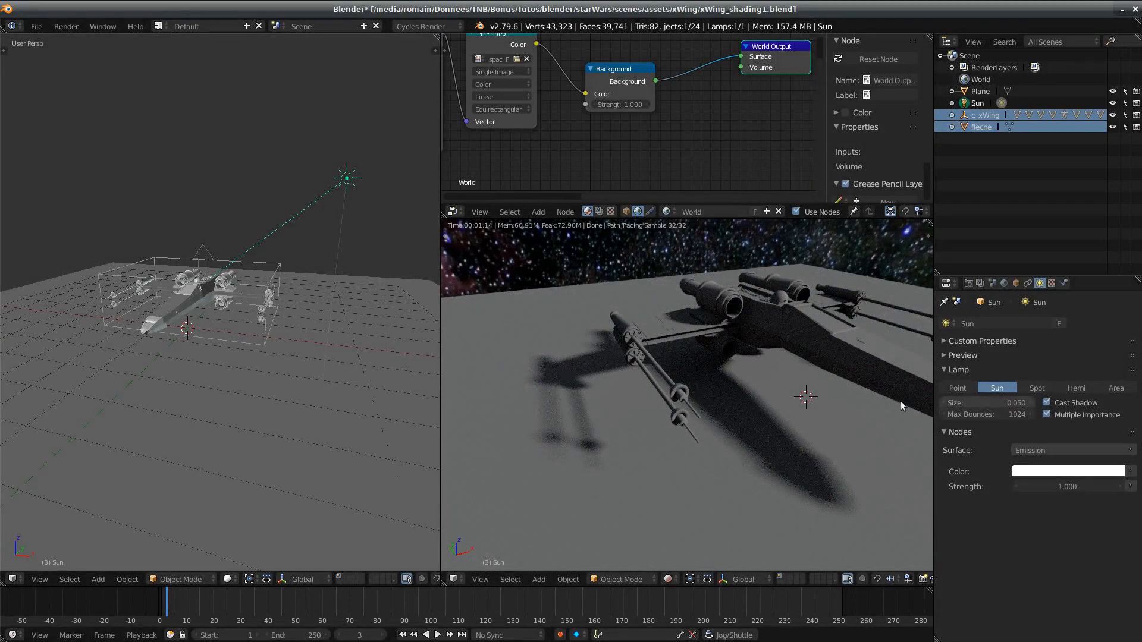
{"action": "middle_click_drag", "start_coordinate": [651, 425], "coordinate": [637, 412]}
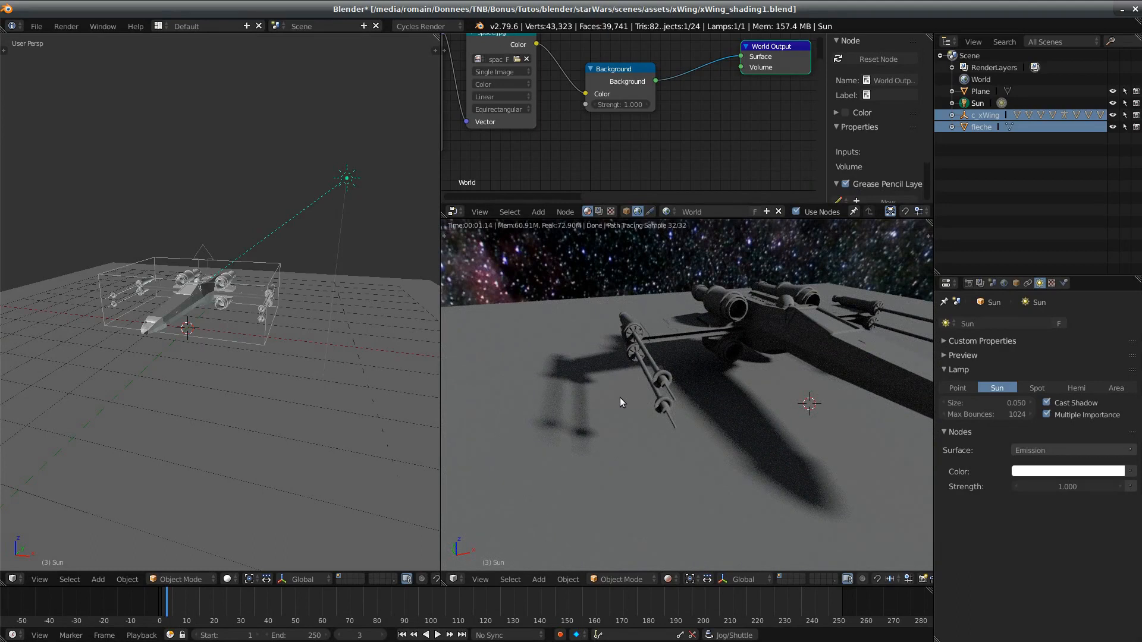
Step: Set the Sun lamp's size to 0.005 and its strength to 2, checking the X-wing's rendered shadows
{"action": "left_click_drag", "start_coordinate": [992, 402], "coordinate": [945, 403]}
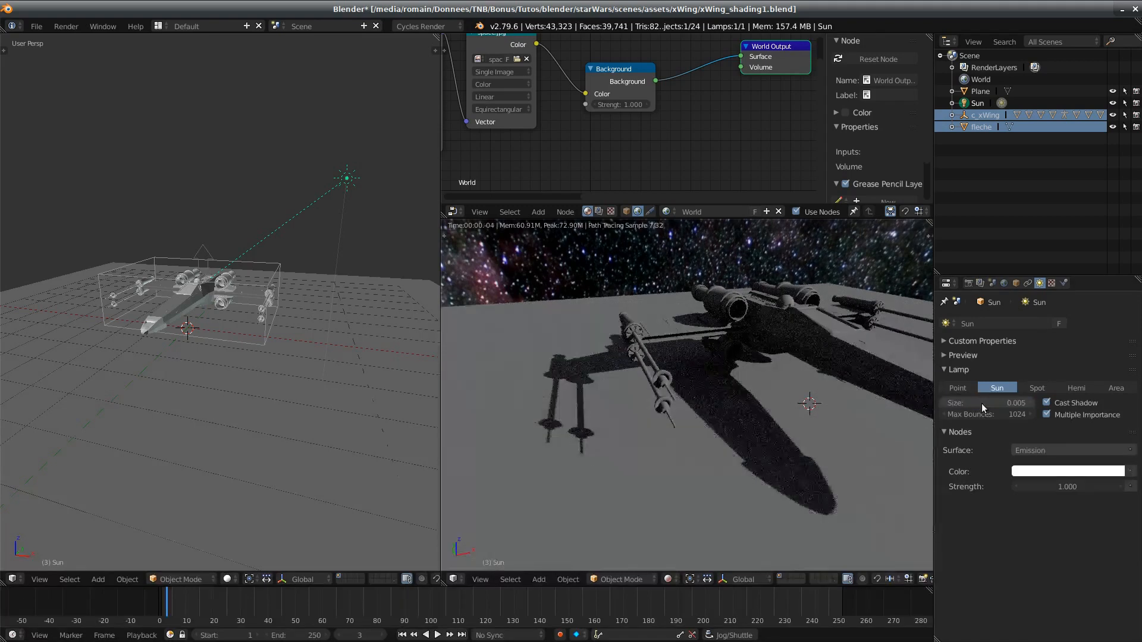
{"action": "key", "text": "Return"}
{"action": "middle_click_drag", "start_coordinate": [534, 420], "coordinate": [569, 428]}
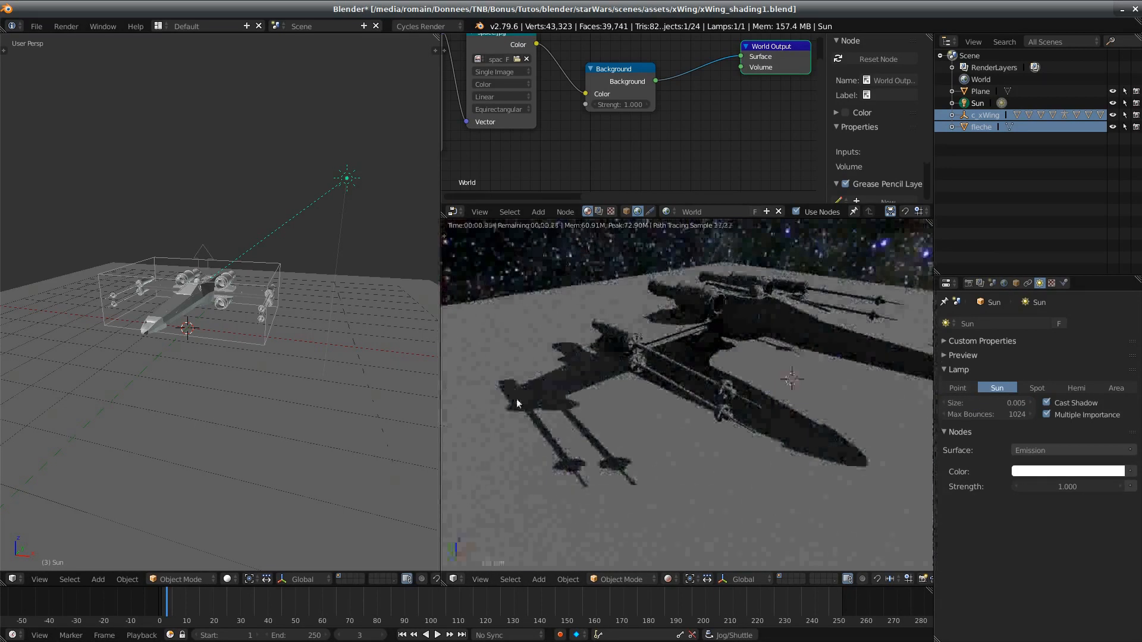
{"action": "middle_click_drag", "start_coordinate": [747, 454], "coordinate": [680, 464]}
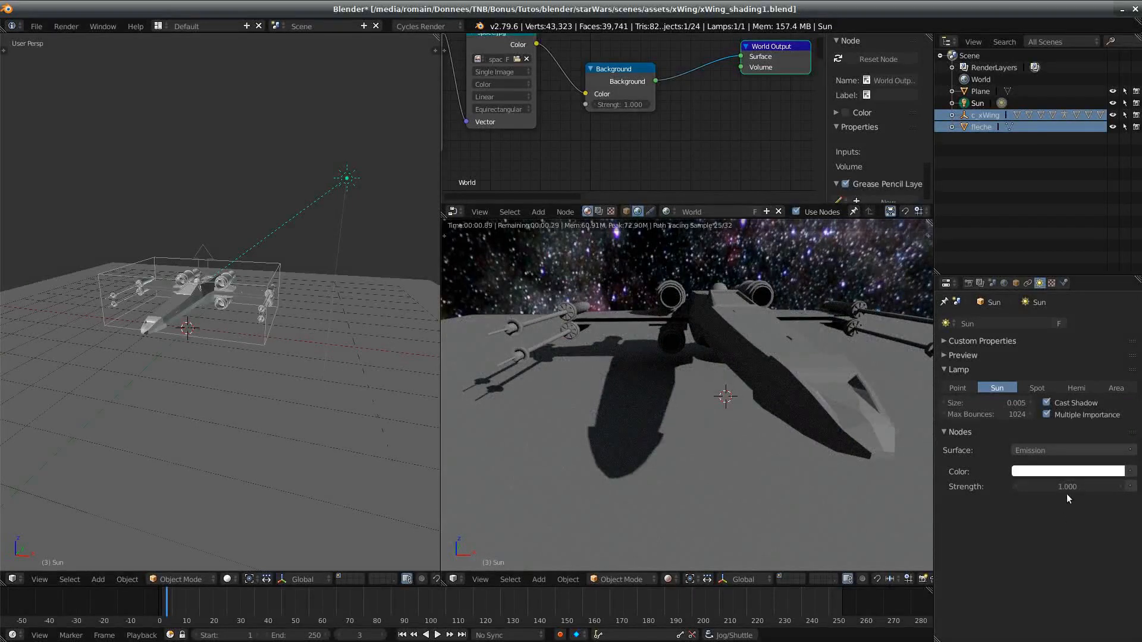
{"action": "left_click_drag", "start_coordinate": [1067, 486], "coordinate": [1093, 486]}
{"action": "middle_click_drag", "start_coordinate": [693, 342], "coordinate": [695, 294]}
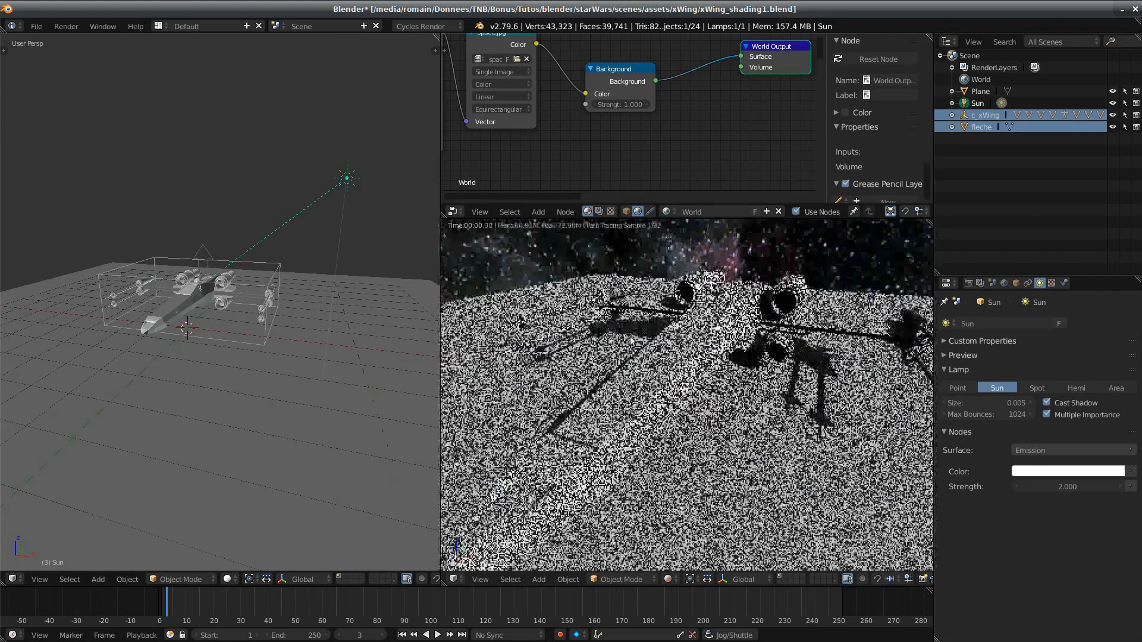
Step: Set the scene's color management view transform to Filmic and check the rendered X-wing
{"action": "left_click", "coordinate": [992, 283]}
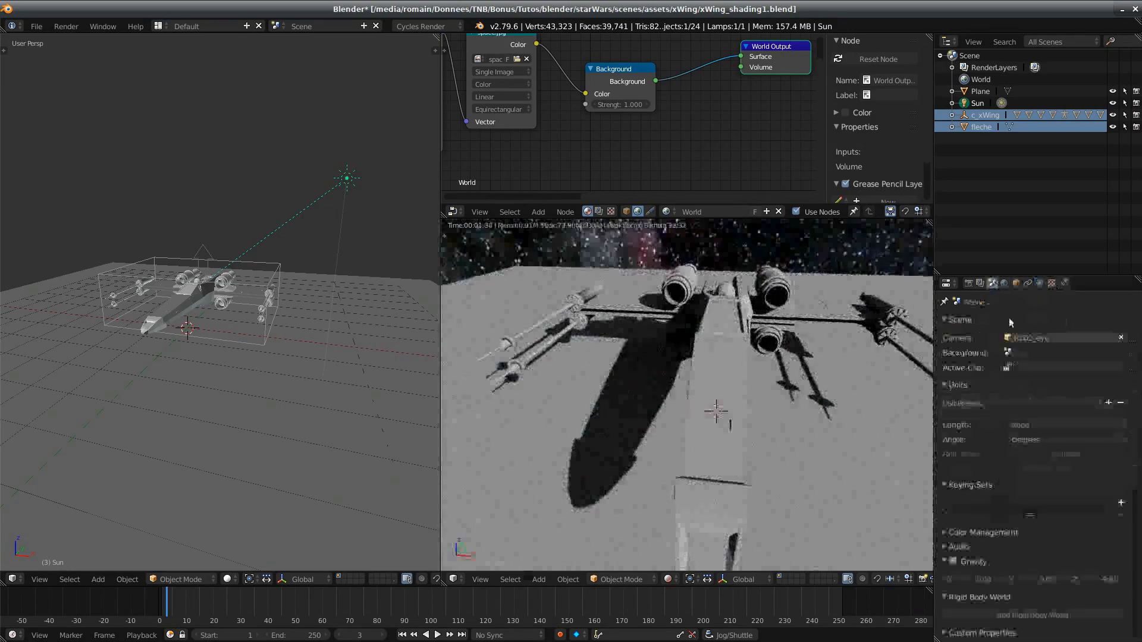
{"action": "scroll", "coordinate": [995, 451], "scroll_direction": "down", "scroll_amount": 3}
{"action": "left_click", "coordinate": [990, 462]}
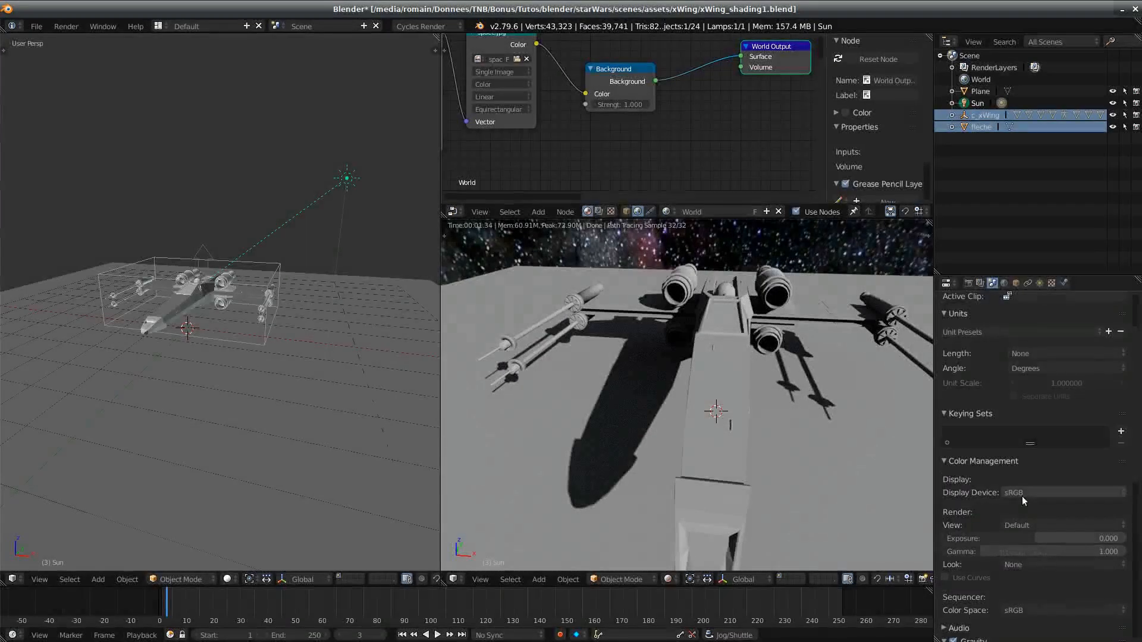
{"action": "left_click", "coordinate": [1040, 525]}
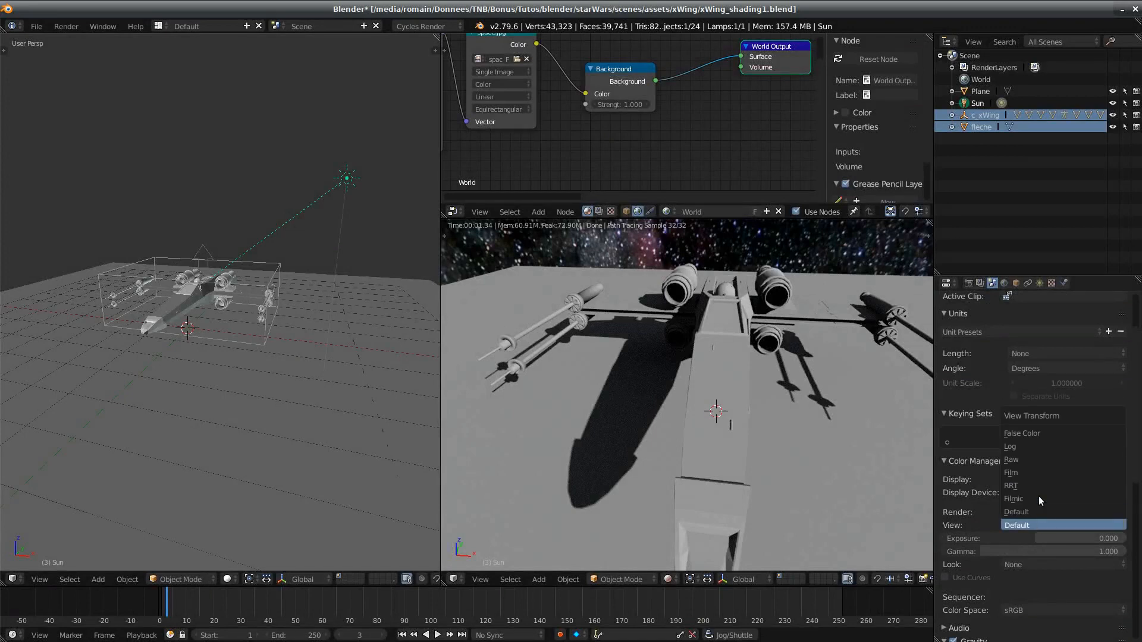
{"action": "left_click", "coordinate": [1032, 498]}
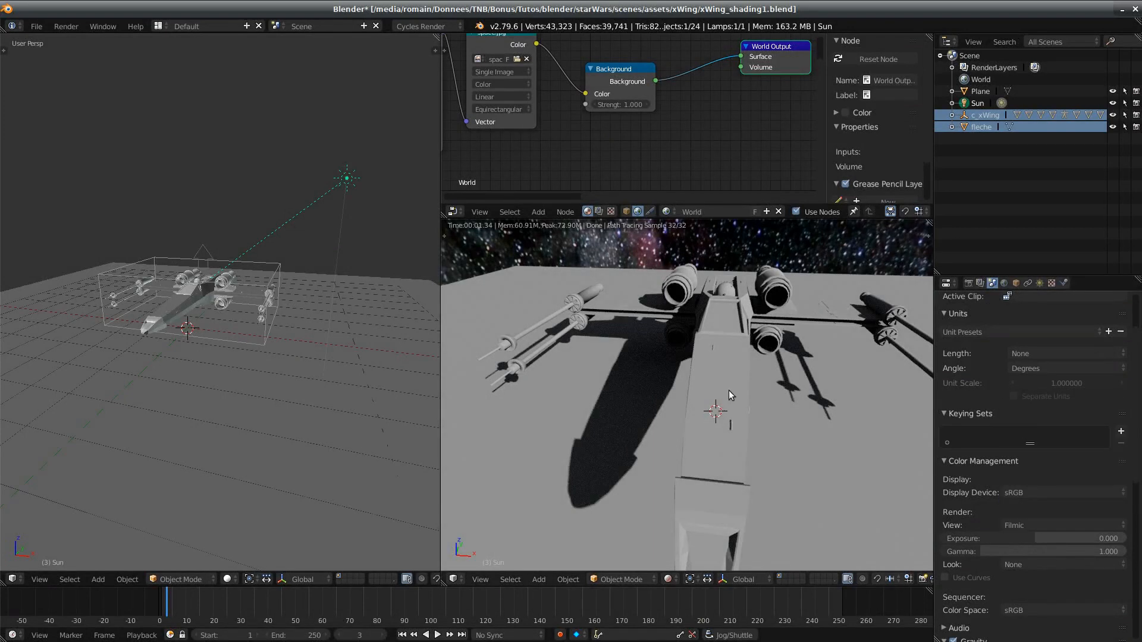
{"action": "middle_click_drag", "start_coordinate": [727, 393], "coordinate": [701, 398]}
Step: Save the file over the existing one and check the X-wing's rendered lighting from another angle
{"action": "key", "text": "ctrl+s"}
{"action": "left_click", "coordinate": [636, 345]}
{"action": "key", "text": "ctrl+s"}
{"action": "left_click", "coordinate": [701, 398]}
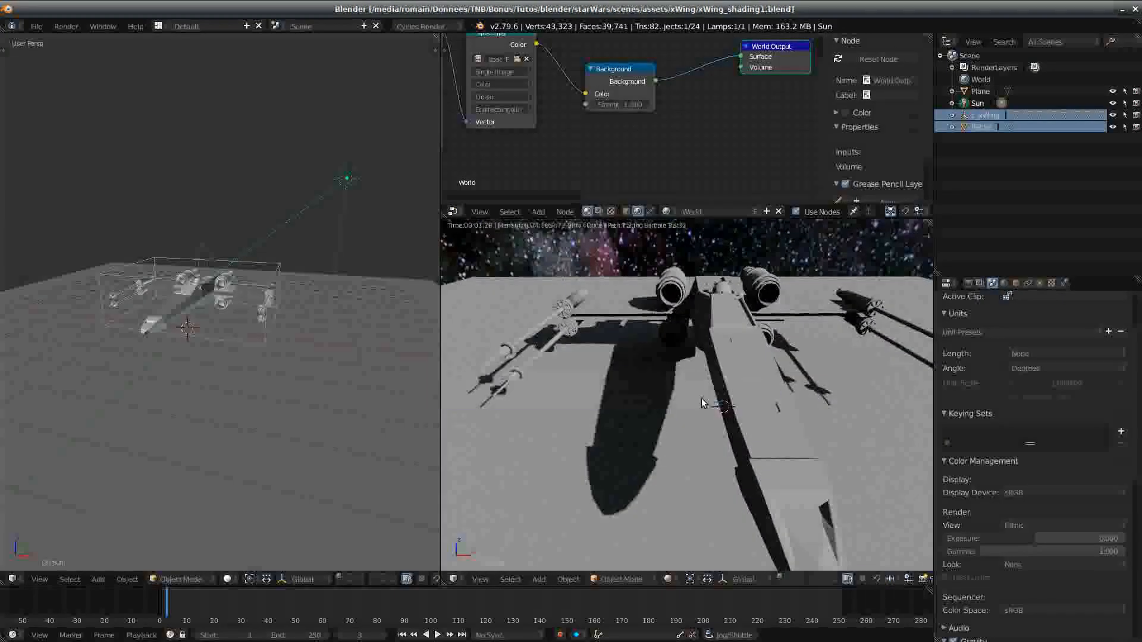
{"action": "scroll", "coordinate": [699, 401], "scroll_direction": "down", "scroll_amount": 5}
{"action": "middle_click_drag", "start_coordinate": [702, 433], "coordinate": [726, 435]}
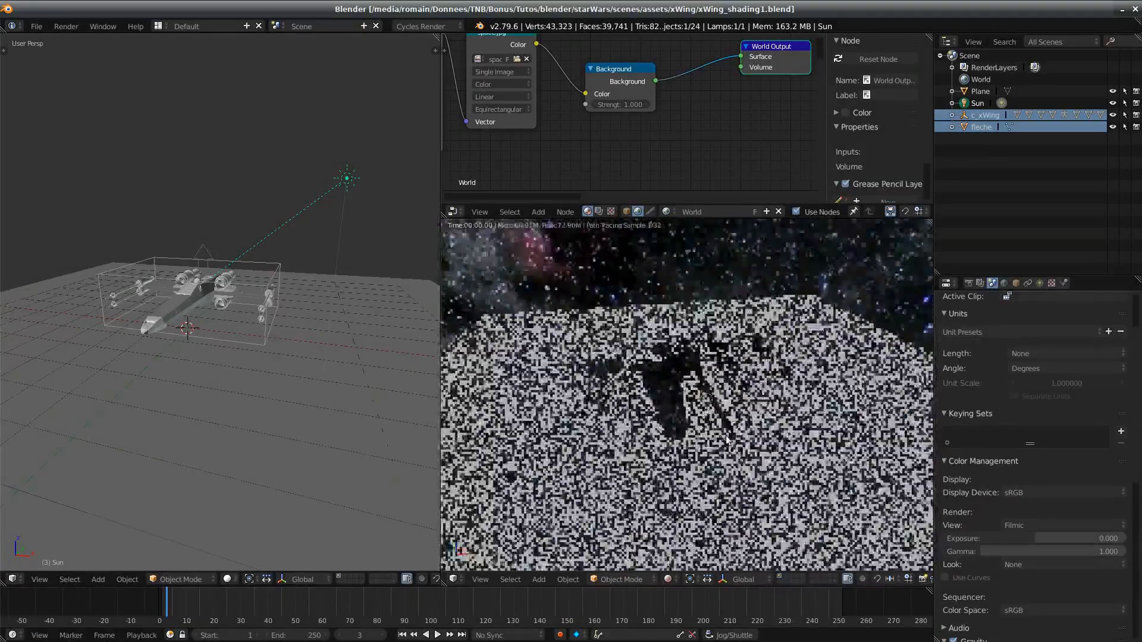
{"action": "key", "text": "ctrl+s"}
{"action": "left_click", "coordinate": [726, 435]}
{"action": "scroll", "coordinate": [726, 436], "scroll_direction": "up", "scroll_amount": 3}
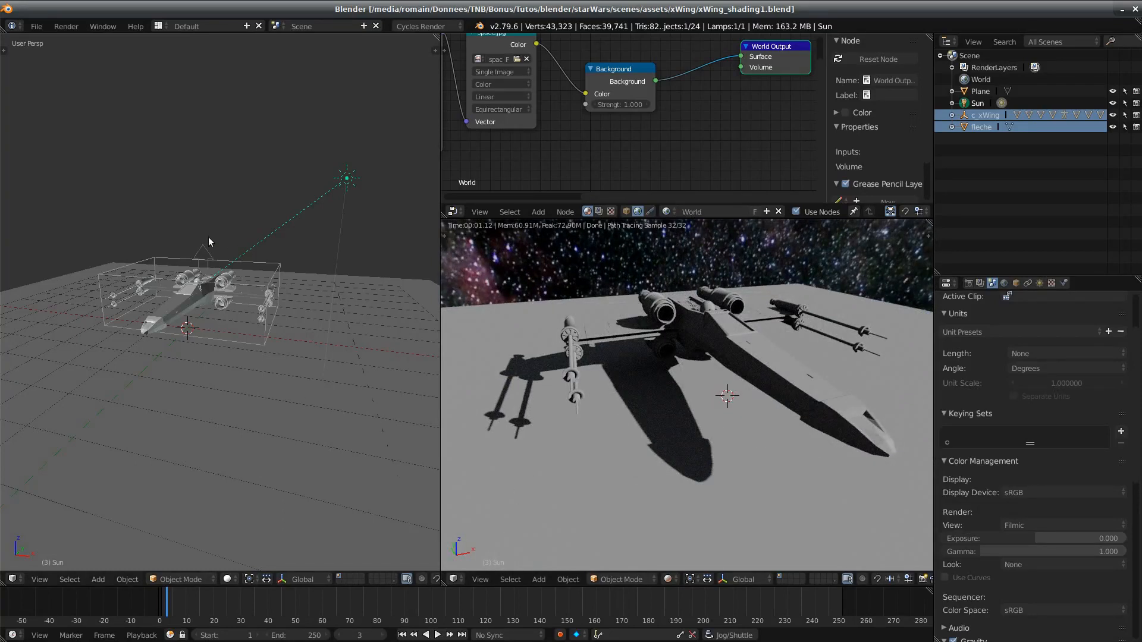
Step: Enlarge the World node editor area above the rendered view and change it into a 3D View
{"action": "left_click_drag", "start_coordinate": [514, 205], "coordinate": [556, 303]}
{"action": "left_click", "coordinate": [454, 298]}
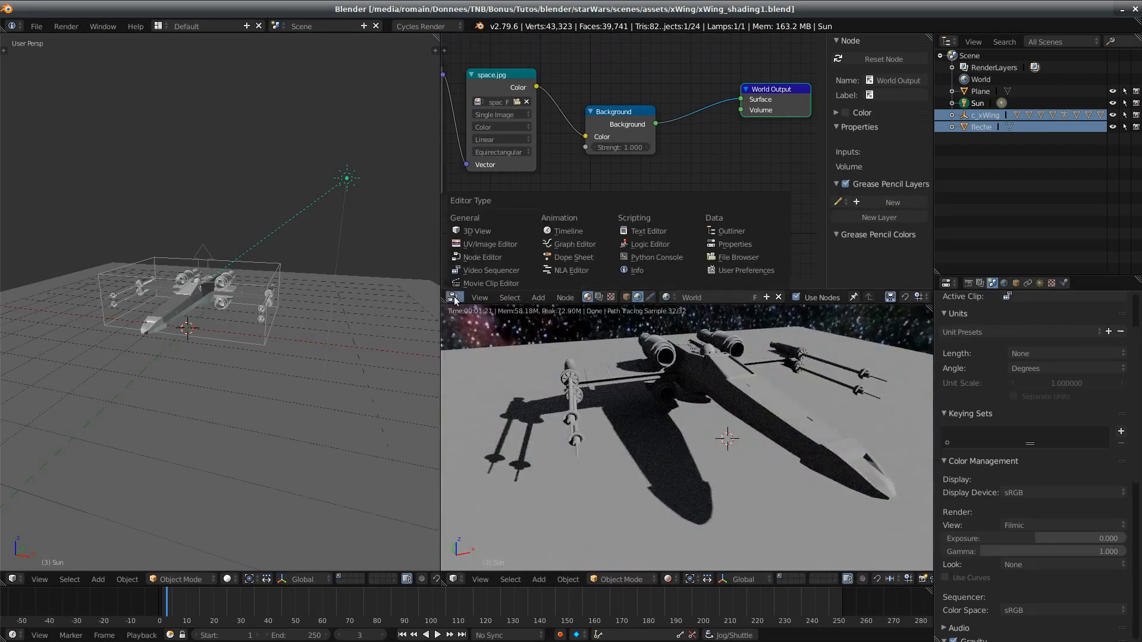
{"action": "left_click", "coordinate": [509, 234]}
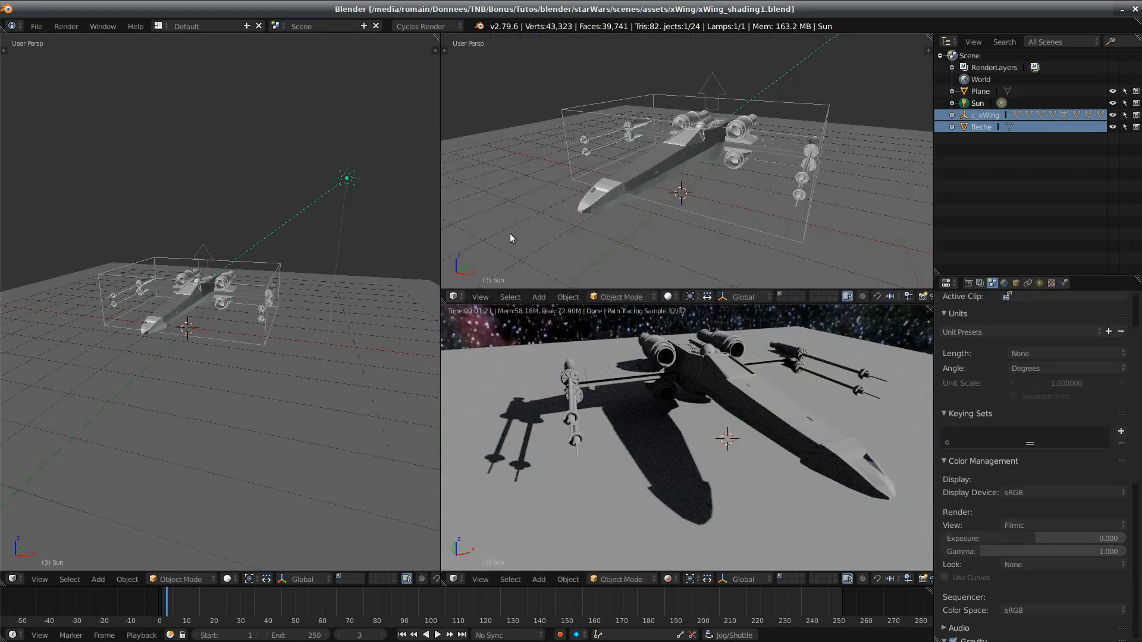
Step: Change the large solid-shaded 3D View into a Node Editor set to object shader nodes
{"action": "left_click", "coordinate": [17, 579]}
{"action": "left_click", "coordinate": [43, 539]}
{"action": "scroll", "coordinate": [193, 298], "scroll_direction": "up", "scroll_amount": 2}
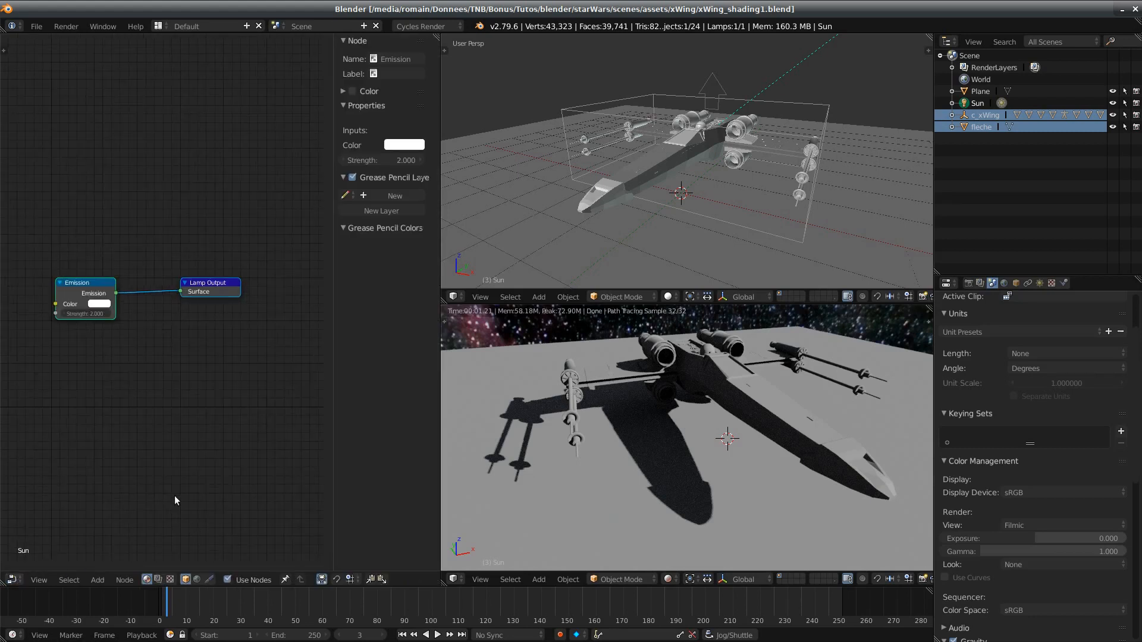
{"action": "left_click", "coordinate": [197, 580]}
{"action": "left_click", "coordinate": [186, 580]}
{"action": "middle_click_drag", "start_coordinate": [155, 428], "coordinate": [260, 438]}
Step: Select the X-wing's body, view it from its other side, and save the file over the existing one
{"action": "right_click", "coordinate": [723, 378]}
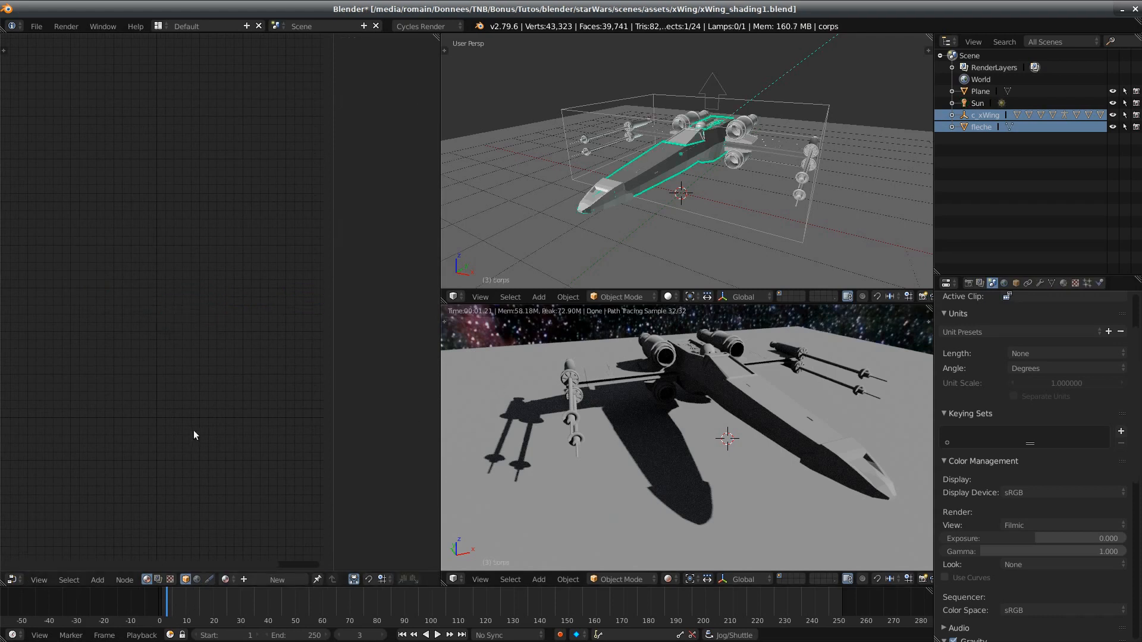
{"action": "scroll", "coordinate": [195, 429], "scroll_direction": "down", "scroll_amount": 6}
{"action": "middle_click_drag", "start_coordinate": [660, 196], "coordinate": [595, 201]}
{"action": "key", "text": "ctrl+s"}
{"action": "left_click", "coordinate": [595, 201]}
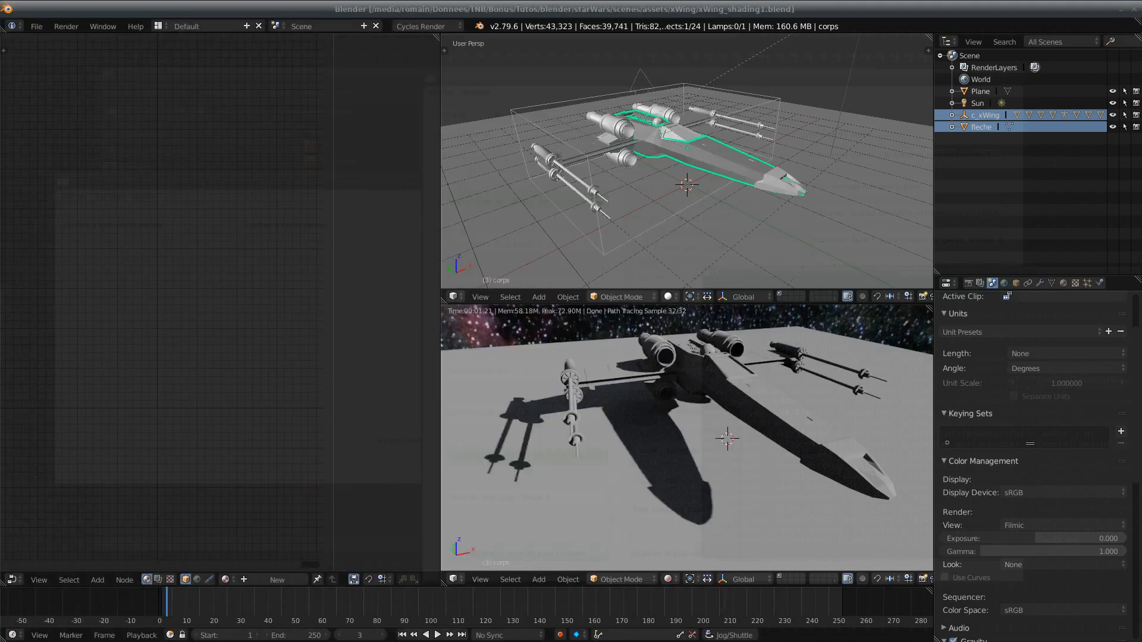
Step: Switch to Chromium to examine the X-Wing Regionals reference image for the ship's colours, and return to Blender
{"action": "left_click_drag", "start_coordinate": [0, 43], "coordinate": [342, 22]}
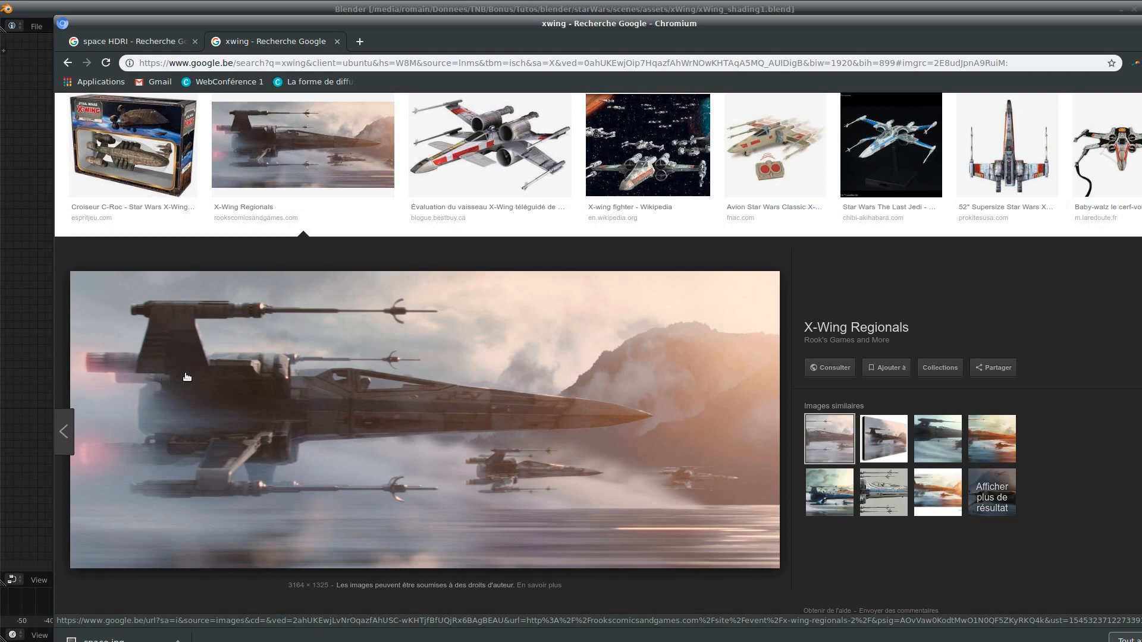
{"action": "key", "text": "alt+Tab"}
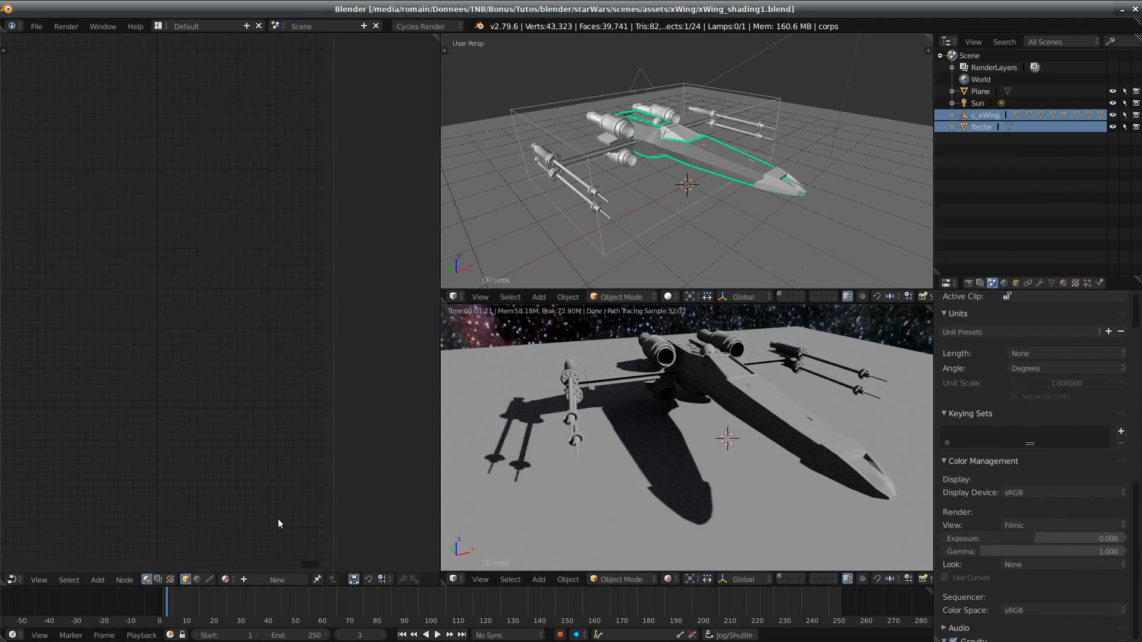
Step: Create a new node-based material for the X-wing's body
{"action": "left_click", "coordinate": [269, 579]}
{"action": "middle_click_drag", "start_coordinate": [235, 432], "coordinate": [215, 429]}
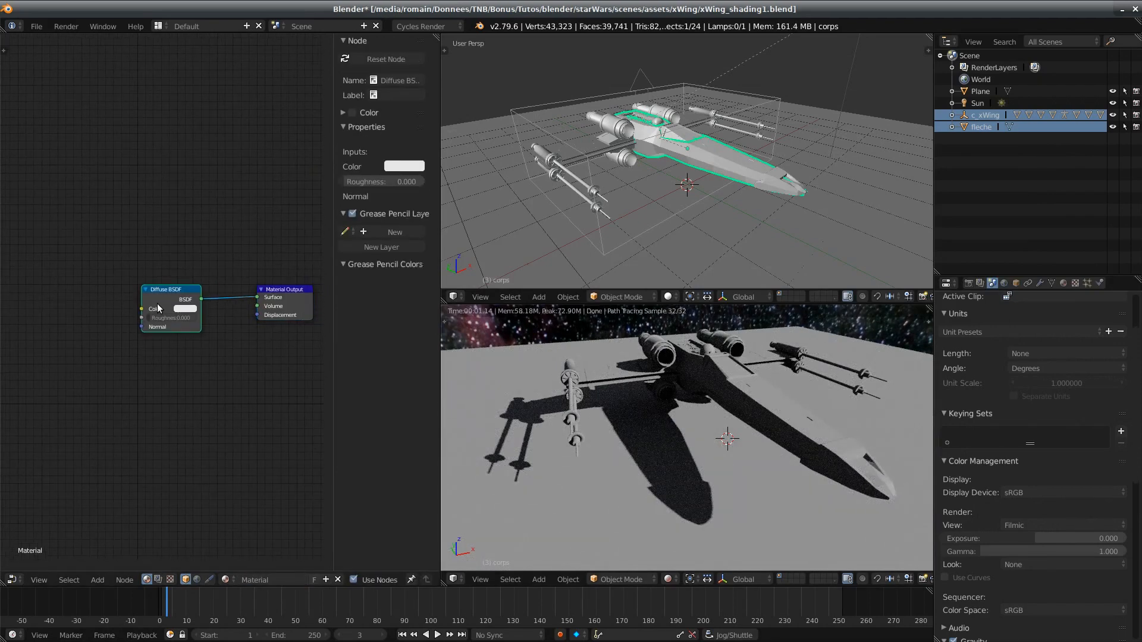
Step: Replace the Diffuse shader with a Principled BSDF node and connect it to the Material Output's Surface input
{"action": "key", "text": "x"}
{"action": "key", "text": "shift+a"}
{"action": "mouse_move", "coordinate": [160, 342]}
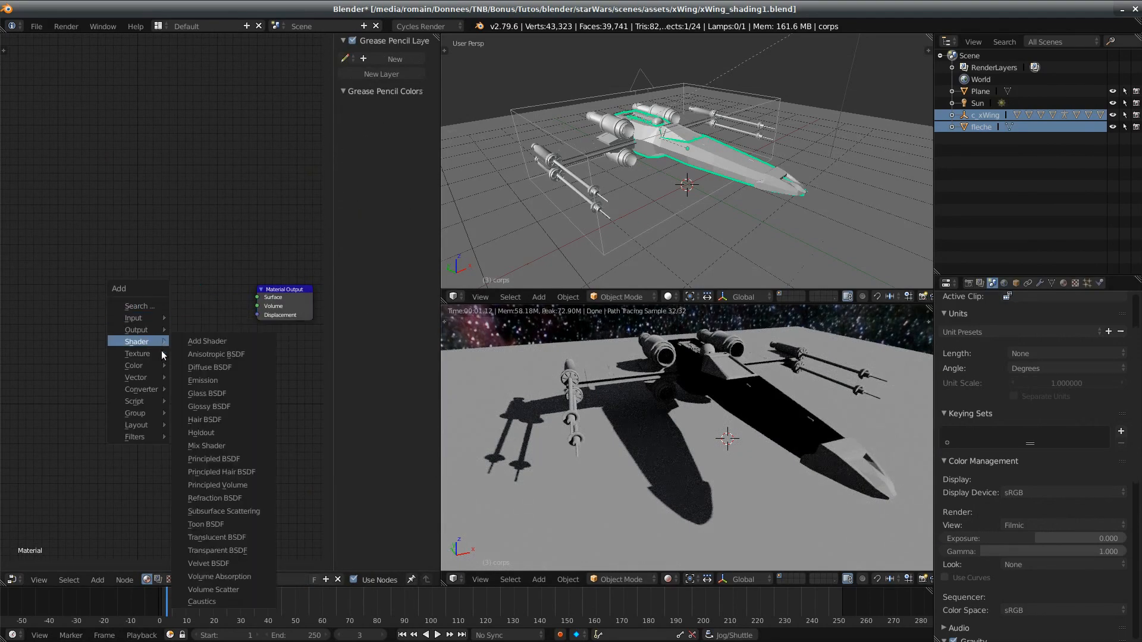
{"action": "left_click", "coordinate": [233, 458]}
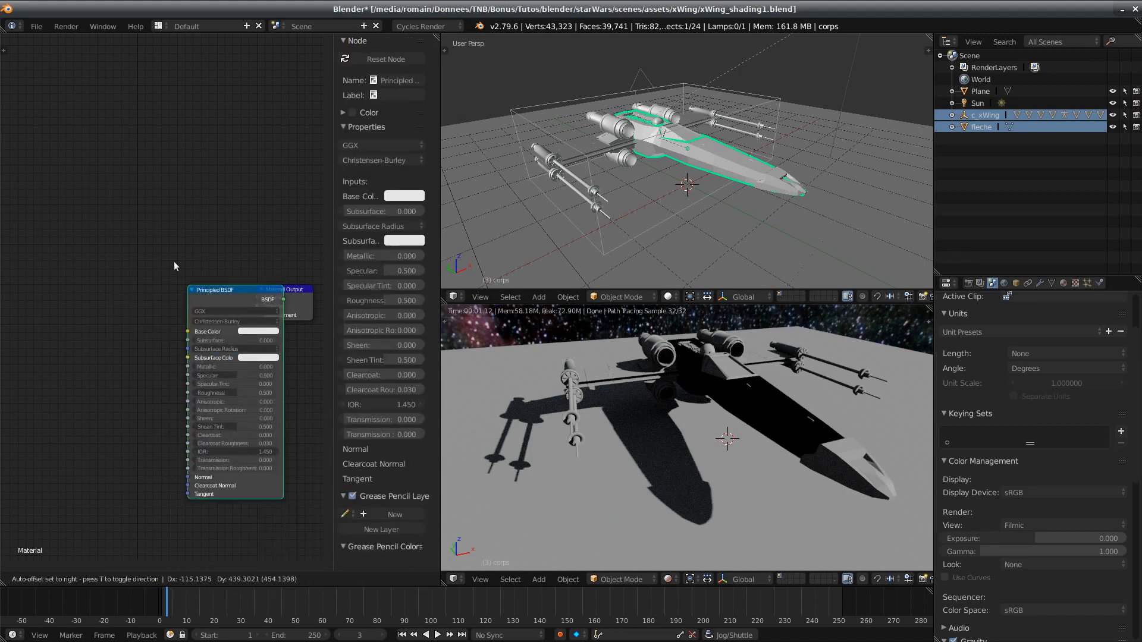
{"action": "left_click", "coordinate": [162, 230]}
{"action": "left_click_drag", "start_coordinate": [161, 230], "coordinate": [256, 300]}
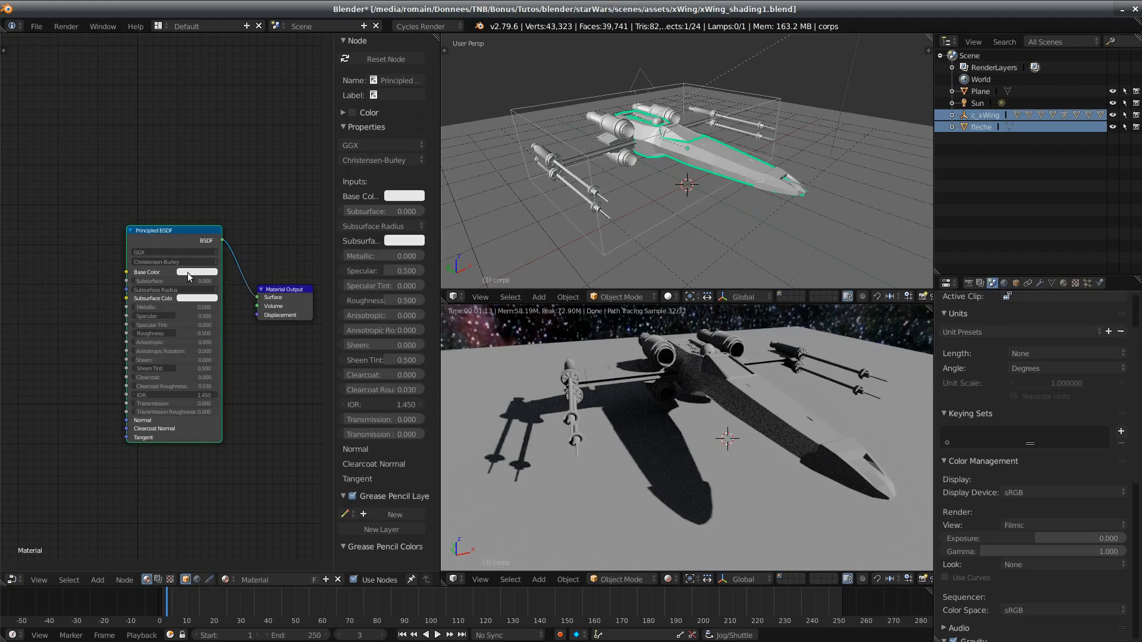
{"action": "left_click_drag", "start_coordinate": [169, 233], "coordinate": [173, 288]}
Step: Try a violet base colour (R 0.299, G 0.103, B 0.800) on the Principled shader
{"action": "scroll", "coordinate": [218, 333], "scroll_direction": "up", "scroll_amount": 2}
{"action": "left_click", "coordinate": [215, 301]}
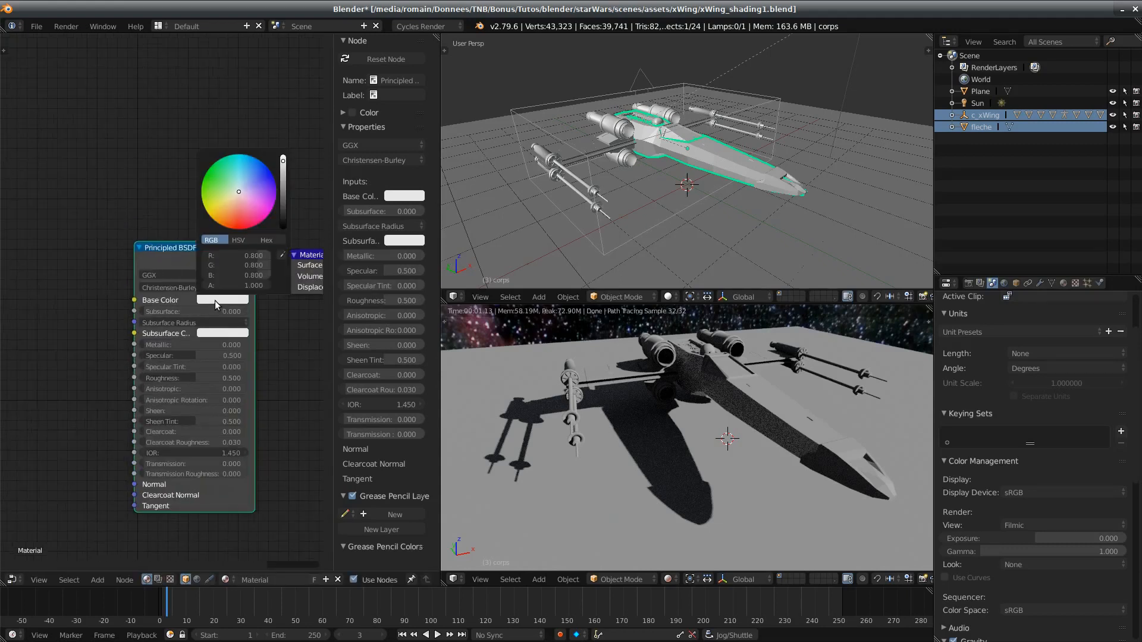
{"action": "left_click_drag", "start_coordinate": [237, 194], "coordinate": [262, 188]}
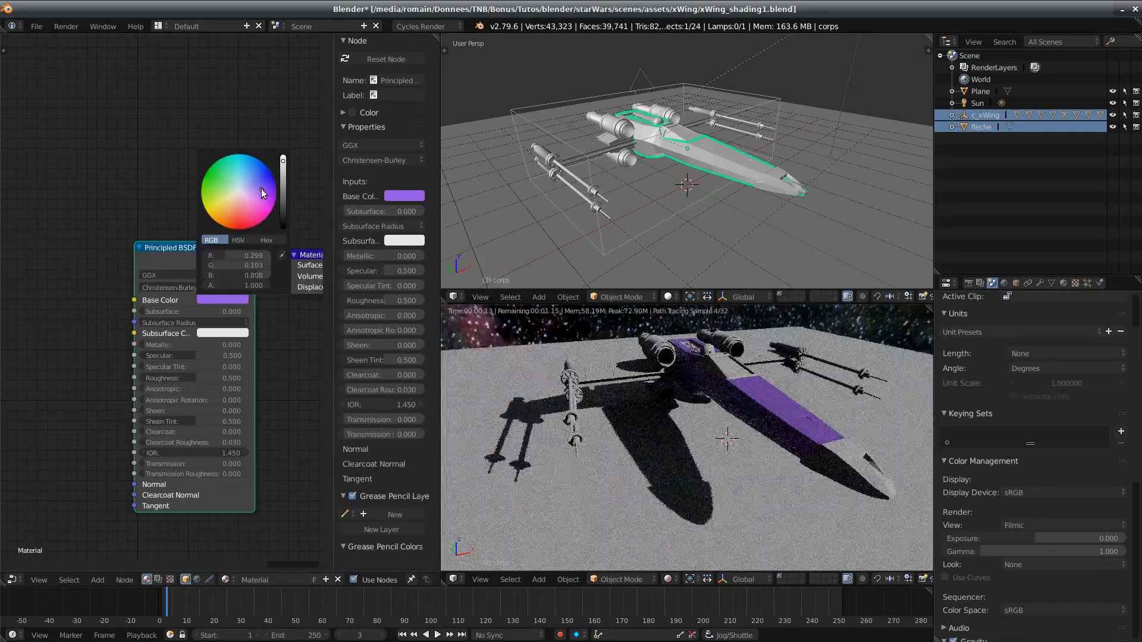
{"action": "scroll", "coordinate": [205, 415], "scroll_direction": "up", "scroll_amount": 2}
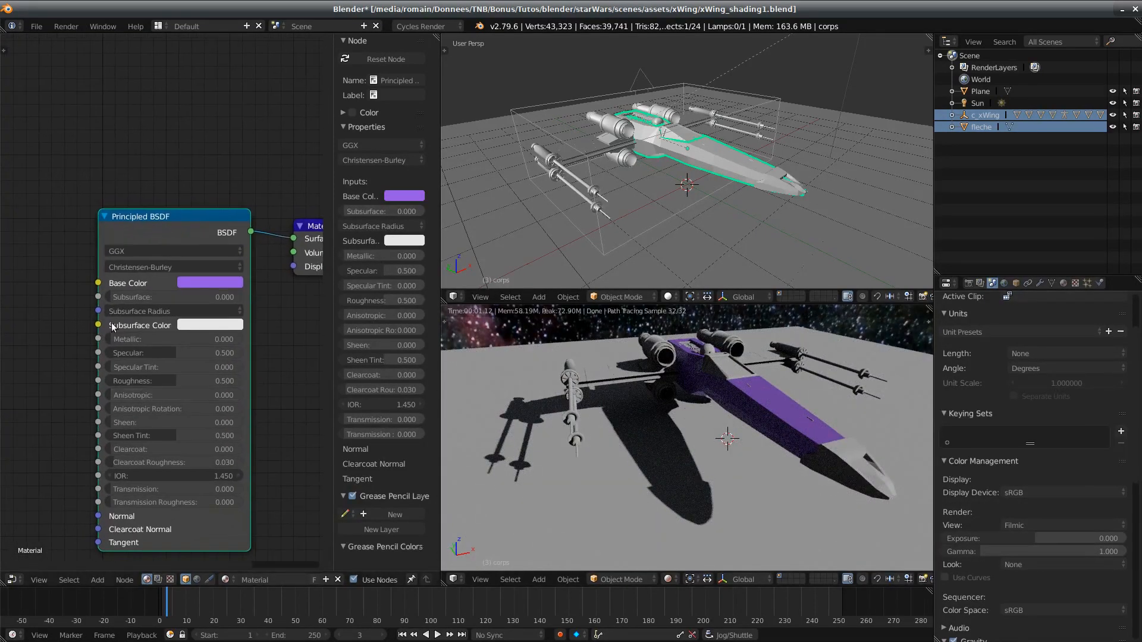
{"action": "mouse_move", "coordinate": [116, 299]}
{"action": "left_mouse_down"}
{"action": "mouse_move", "coordinate": [243, 298]}
{"action": "mouse_move", "coordinate": [109, 298]}
{"action": "left_mouse_up"}
{"action": "mouse_move", "coordinate": [173, 339]}
{"action": "left_mouse_down"}
{"action": "mouse_move", "coordinate": [237, 339]}
{"action": "mouse_move", "coordinate": [113, 339]}
{"action": "left_mouse_up"}
Step: Set the Principled shader's base colour to near white (R 0.986, G 0.972, B 1.000)
{"action": "left_click", "coordinate": [225, 283]}
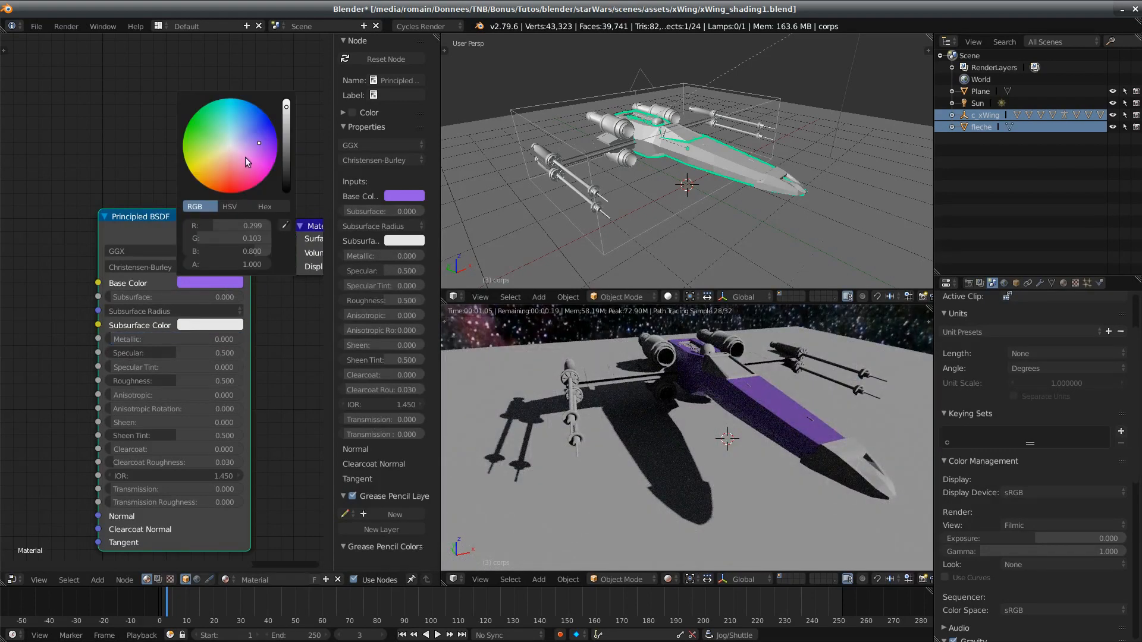
{"action": "left_click_drag", "start_coordinate": [245, 157], "coordinate": [230, 146]}
{"action": "left_click_drag", "start_coordinate": [283, 117], "coordinate": [285, 99]}
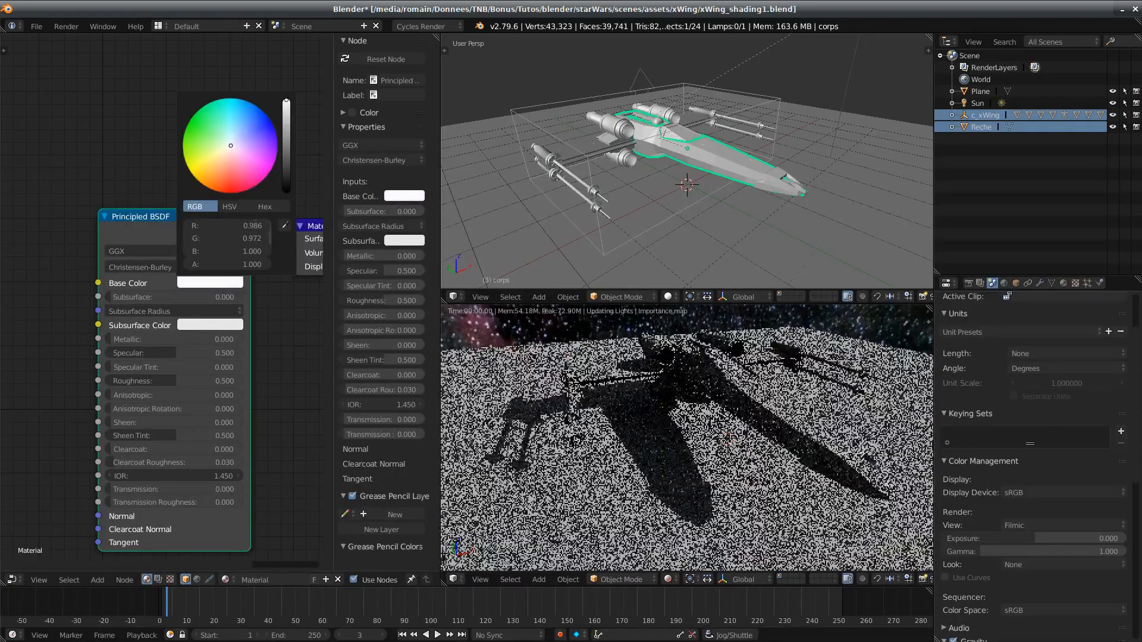
Step: Test the body material with metallic at 1.000, compare the render from other angles, and return metallic to 0.000
{"action": "left_click_drag", "start_coordinate": [144, 339], "coordinate": [282, 339]}
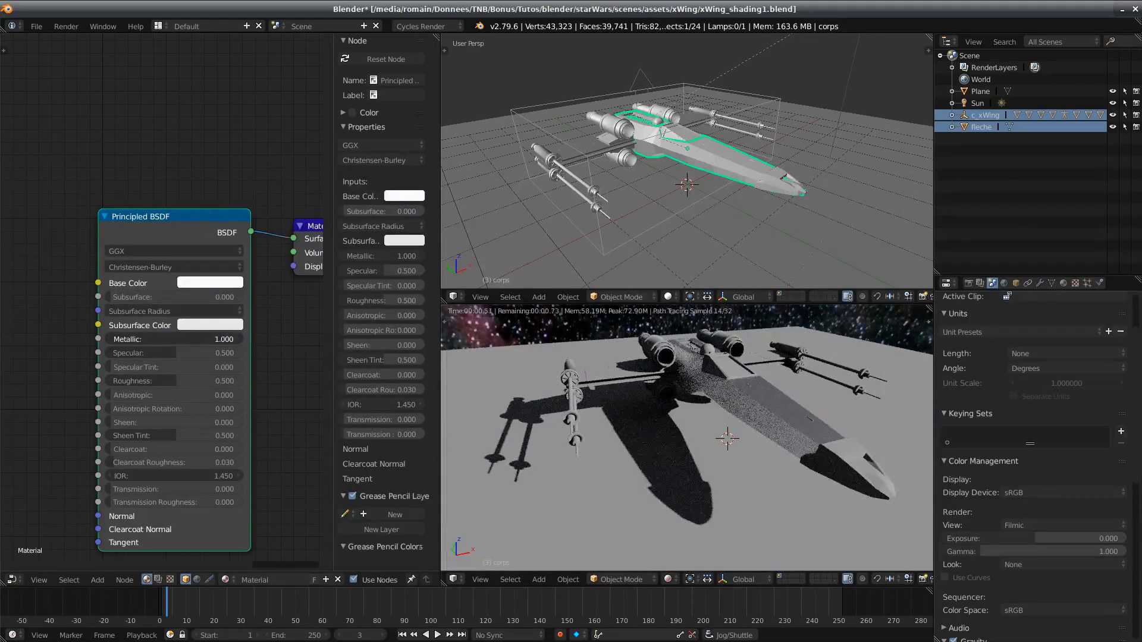
{"action": "middle_click_drag", "start_coordinate": [811, 454], "coordinate": [790, 477]}
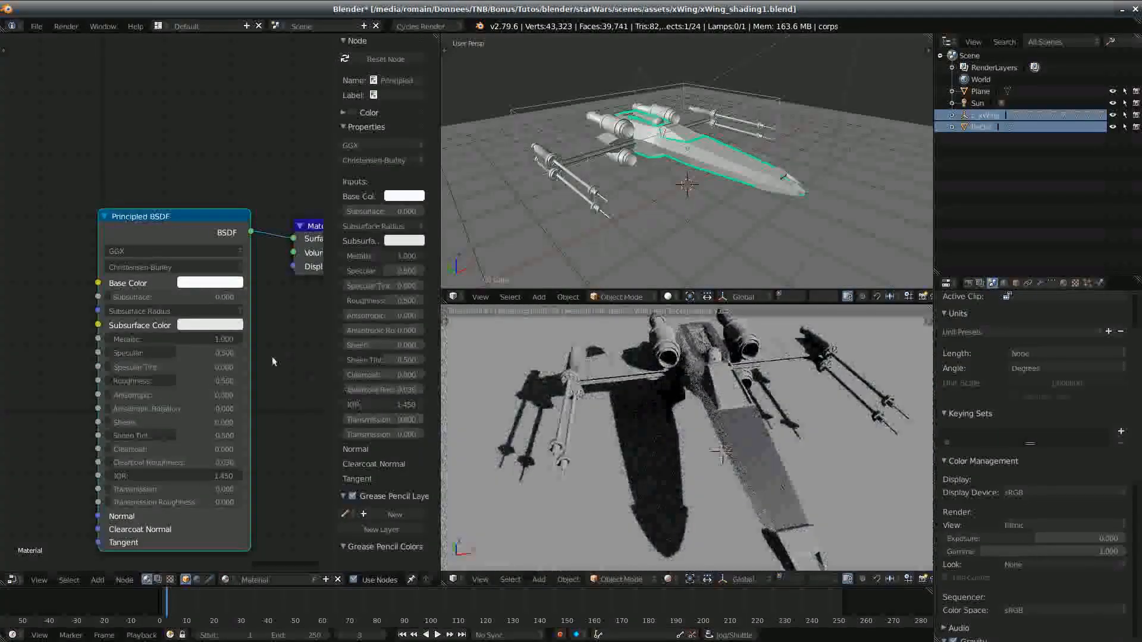
{"action": "left_click_drag", "start_coordinate": [237, 339], "coordinate": [103, 340]}
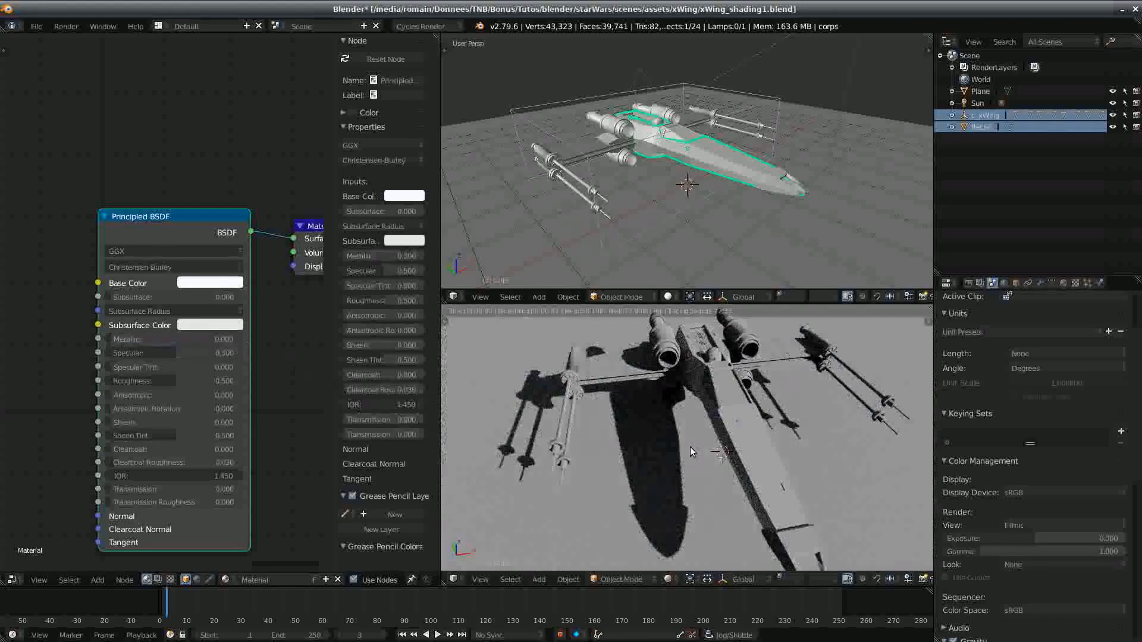
{"action": "middle_click_drag", "start_coordinate": [690, 448], "coordinate": [724, 432]}
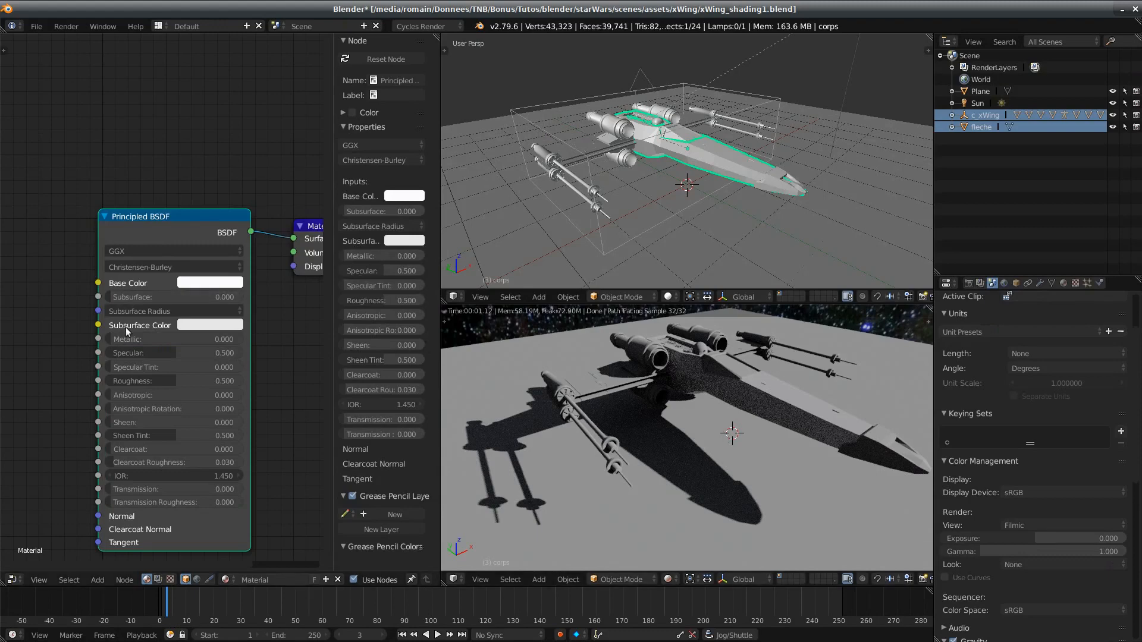
{"action": "left_click_drag", "start_coordinate": [122, 338], "coordinate": [117, 338]}
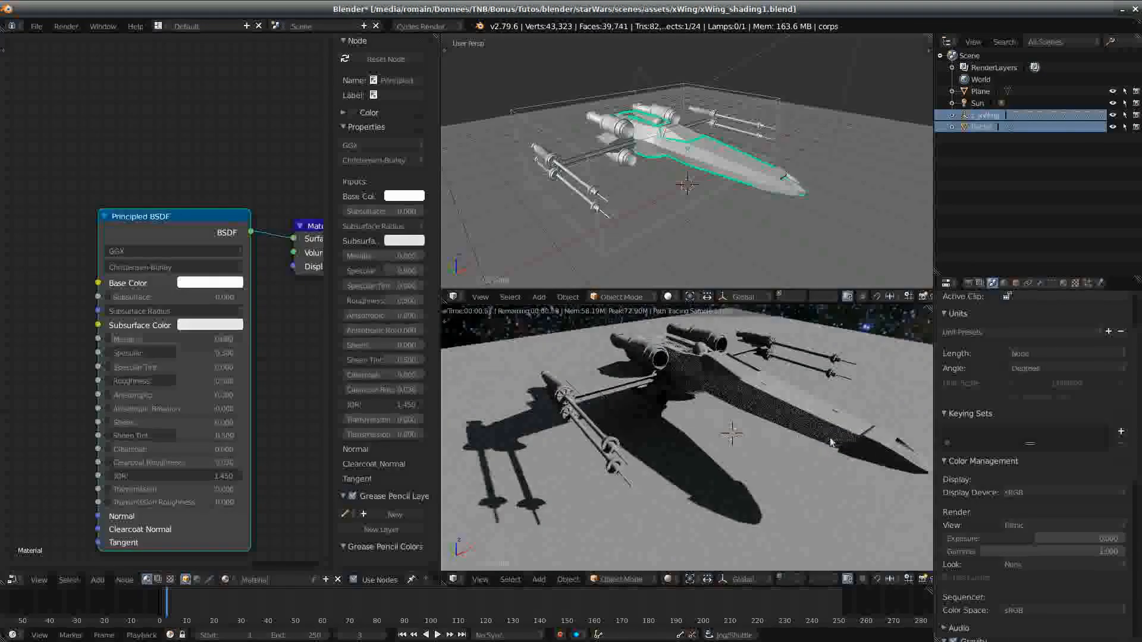
{"action": "middle_click_drag", "start_coordinate": [827, 438], "coordinate": [784, 438], "text": "shift"}
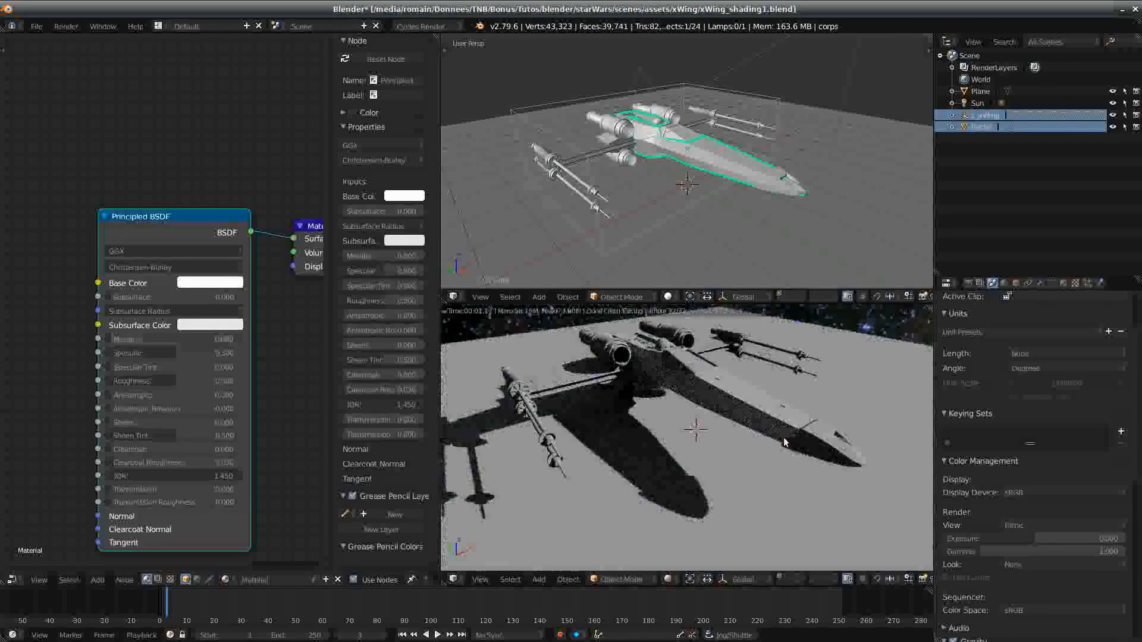
{"action": "left_click_drag", "start_coordinate": [145, 340], "coordinate": [109, 337]}
Step: Set the shader's specular to 0.467 and keep specular tint at 0.000
{"action": "mouse_move", "coordinate": [183, 351]}
{"action": "left_mouse_down"}
{"action": "mouse_move", "coordinate": [247, 352]}
{"action": "mouse_move", "coordinate": [173, 356]}
{"action": "left_mouse_up"}
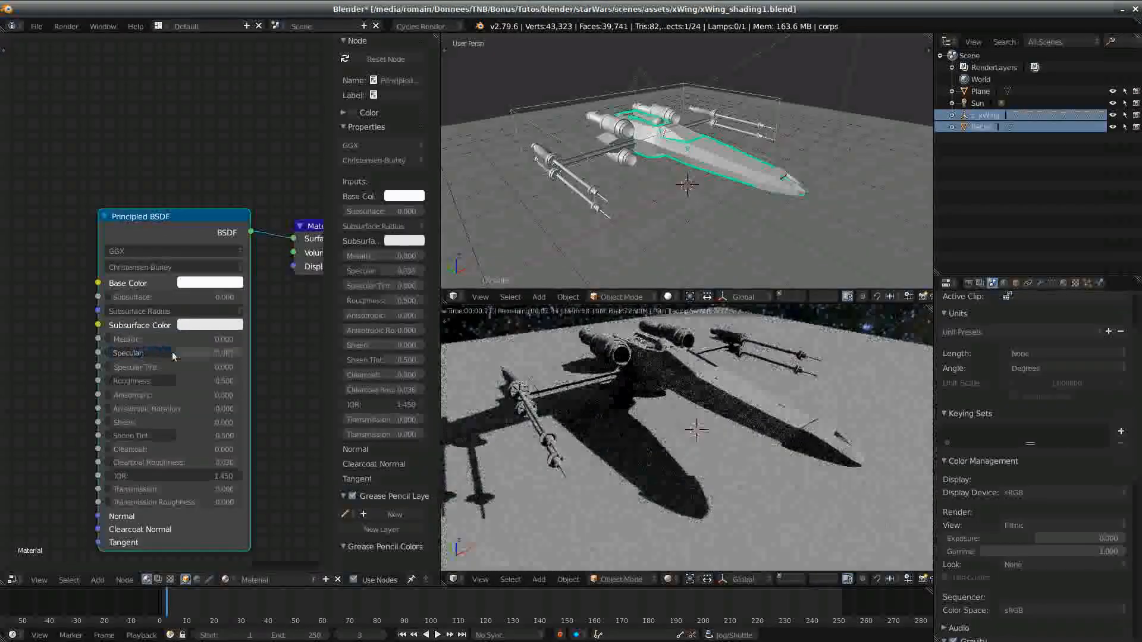
{"action": "middle_click_drag", "start_coordinate": [695, 470], "coordinate": [671, 453]}
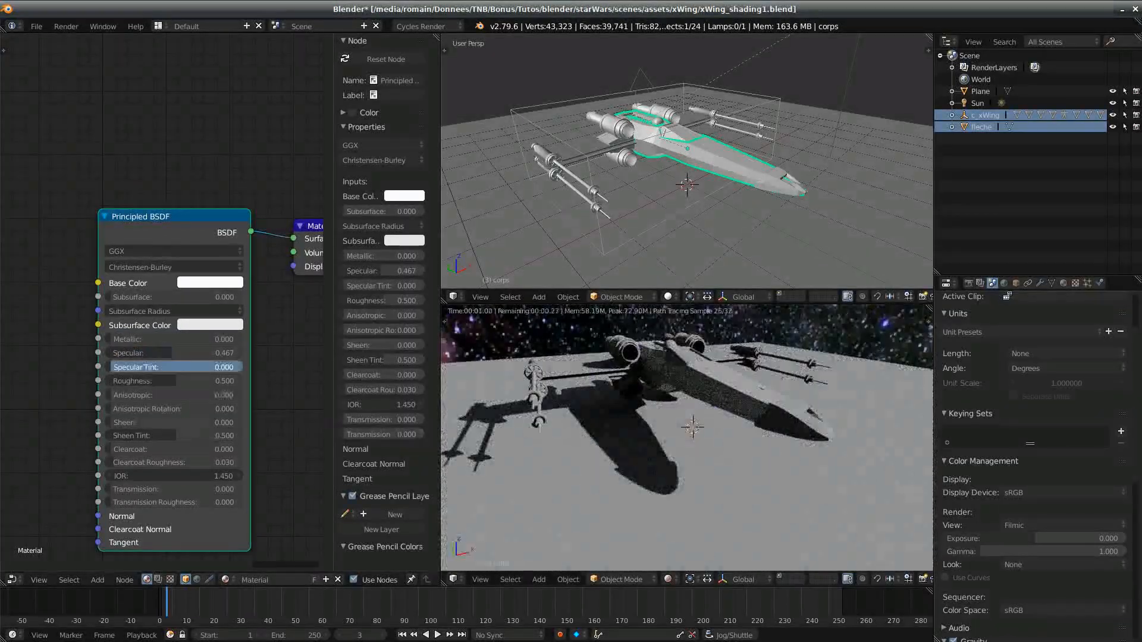
{"action": "left_click_drag", "start_coordinate": [143, 367], "coordinate": [112, 367]}
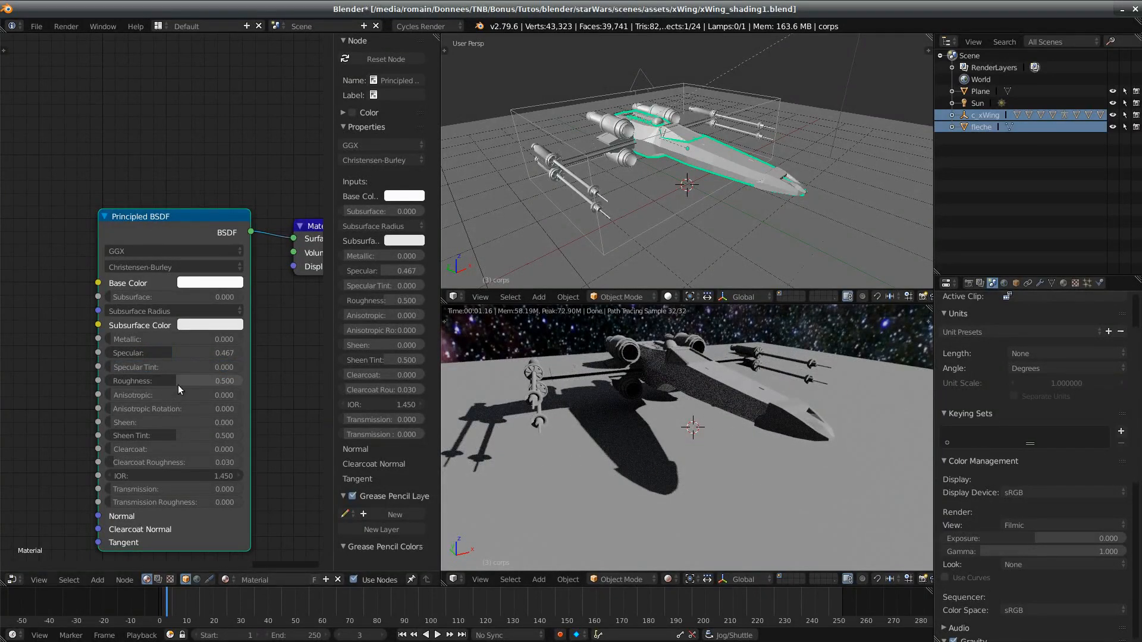
Step: Try the body material's roughness at 0.248 and at 0.000 while checking the rendered reflections up close
{"action": "mouse_move", "coordinate": [180, 386]}
{"action": "left_mouse_down"}
{"action": "mouse_move", "coordinate": [224, 395]}
{"action": "mouse_move", "coordinate": [205, 372]}
{"action": "mouse_move", "coordinate": [171, 370]}
{"action": "left_mouse_up"}
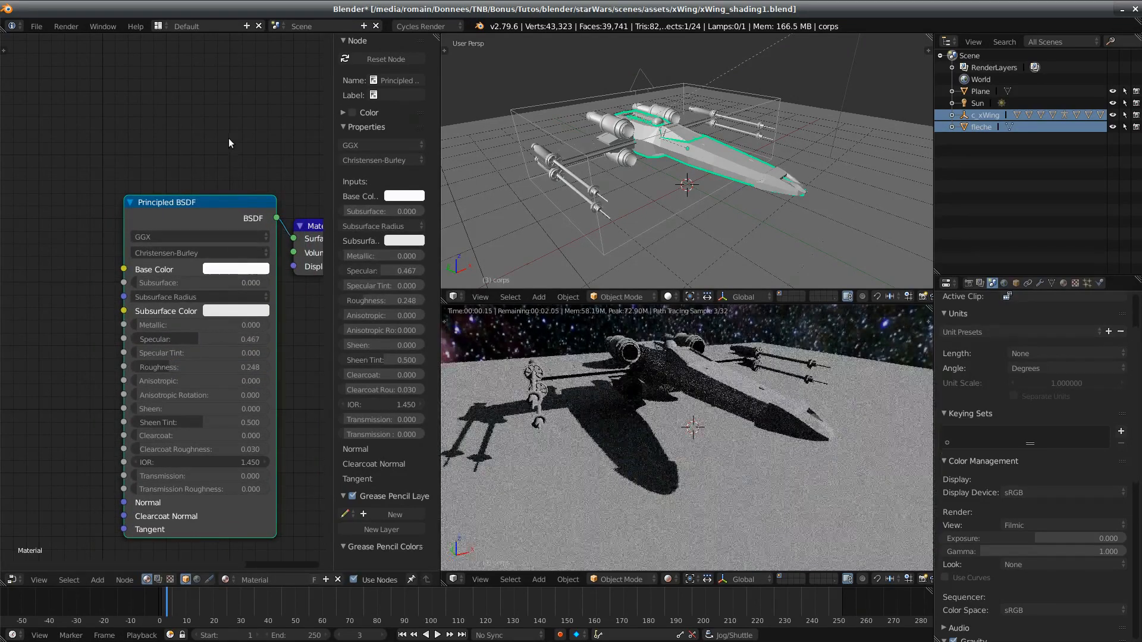
{"action": "left_click_drag", "start_coordinate": [234, 203], "coordinate": [209, 196]}
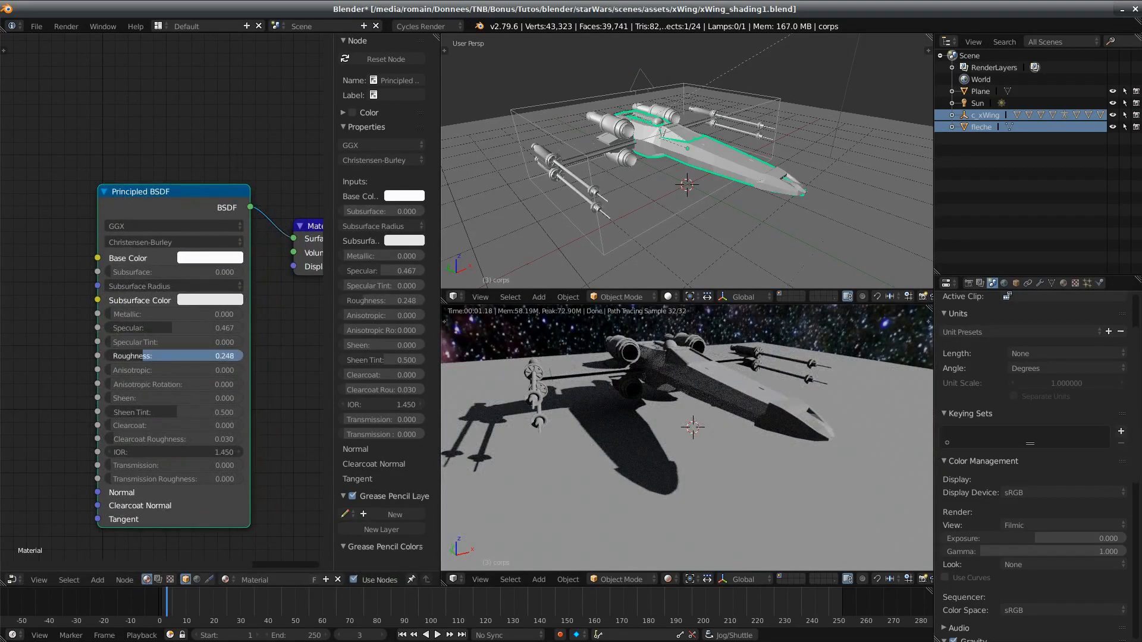
{"action": "left_click_drag", "start_coordinate": [146, 357], "coordinate": [149, 356]}
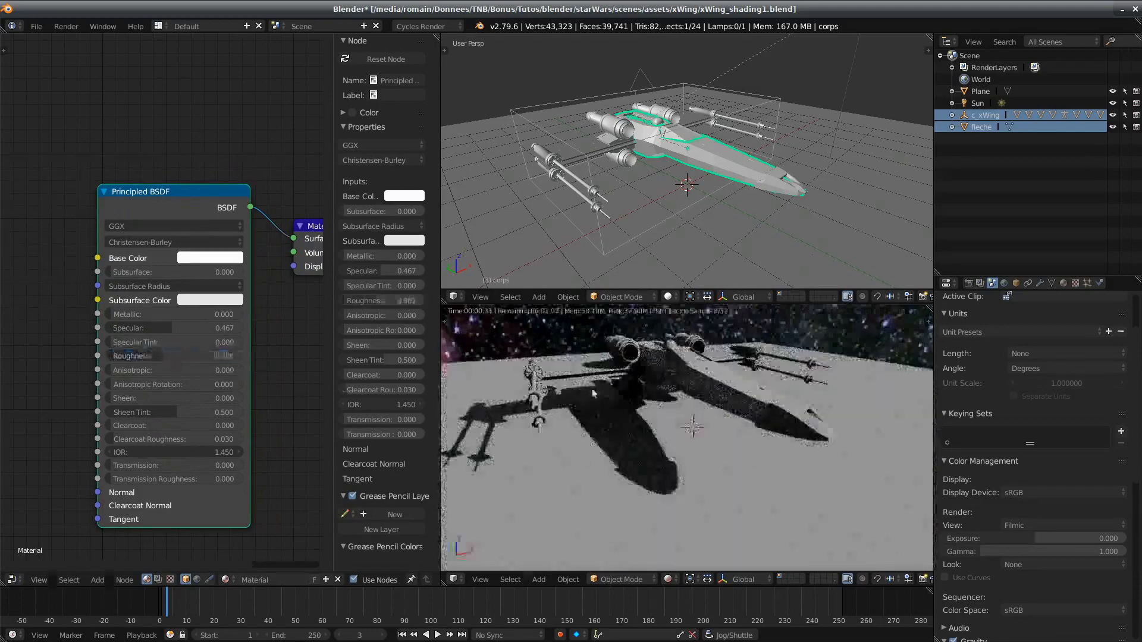
{"action": "middle_click_drag", "start_coordinate": [593, 392], "coordinate": [643, 437]}
{"action": "left_click_drag", "start_coordinate": [162, 355], "coordinate": [106, 355]}
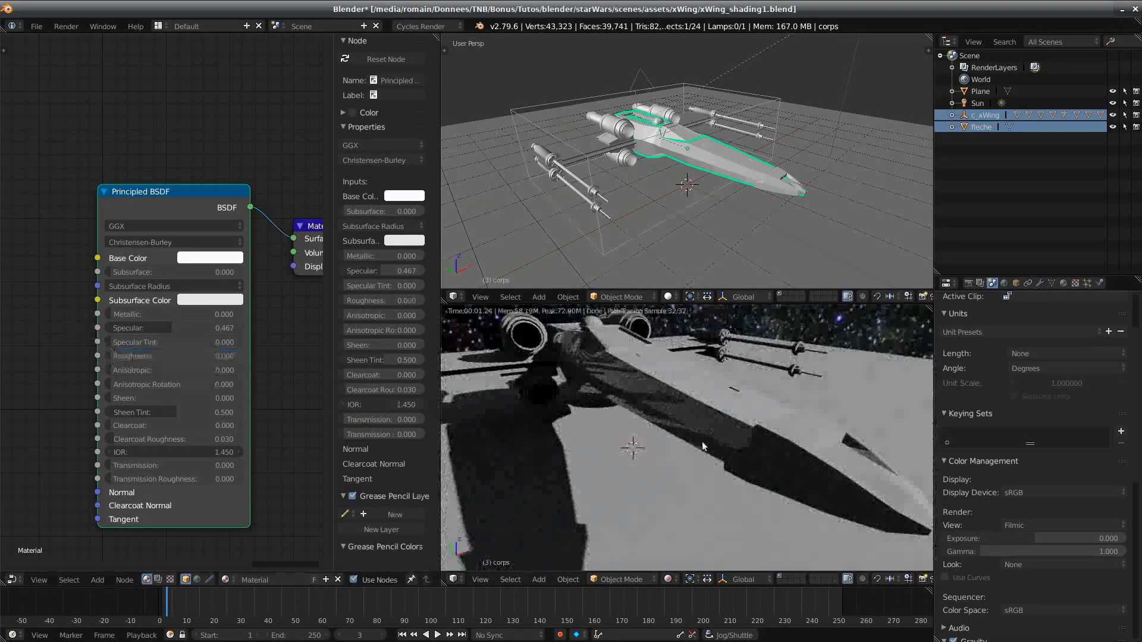
Step: Try a brushed-metal look with metallic 1.000, roughness 0.052 and anisotropic 1.000
{"action": "middle_click_drag", "start_coordinate": [702, 442], "coordinate": [672, 443]}
{"action": "left_click_drag", "start_coordinate": [159, 314], "coordinate": [317, 363]}
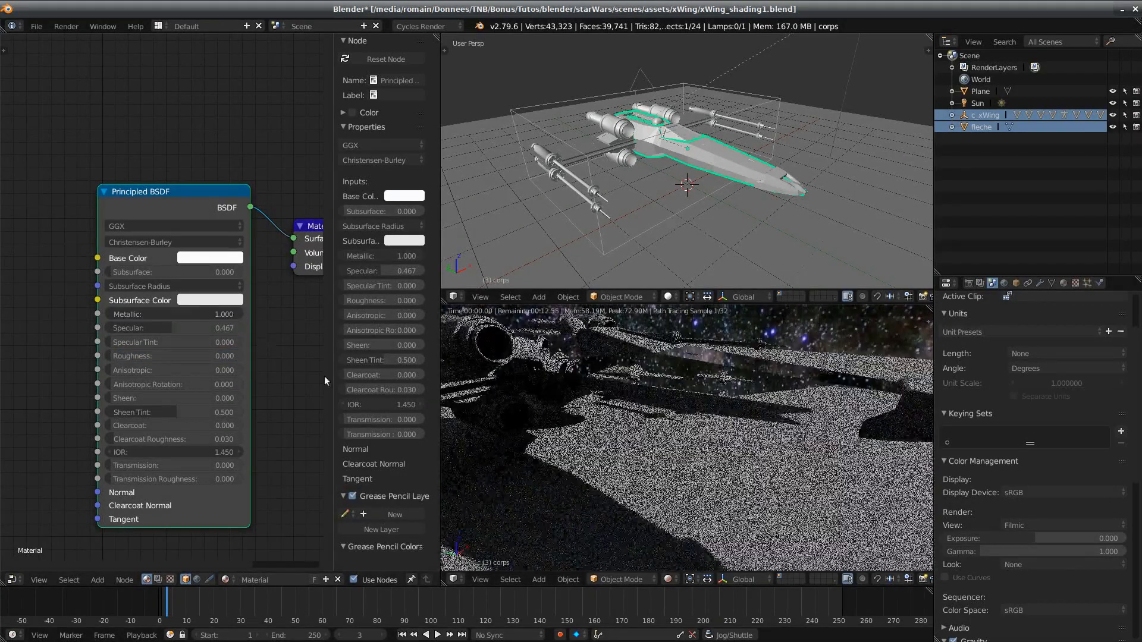
{"action": "middle_click_drag", "start_coordinate": [722, 397], "coordinate": [708, 452]}
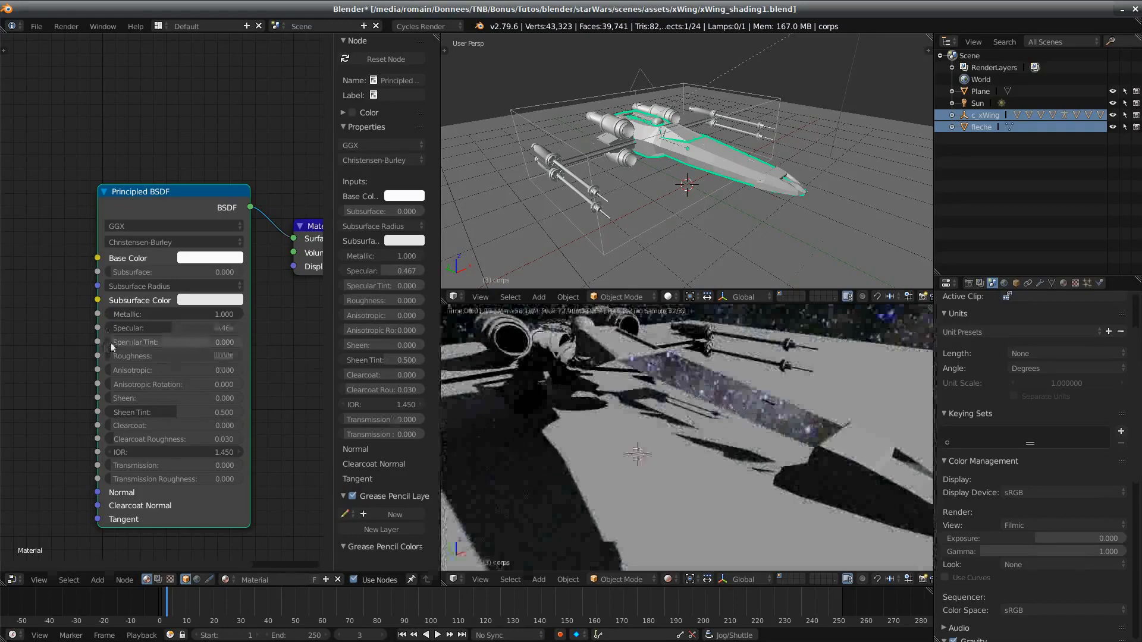
{"action": "left_click_drag", "start_coordinate": [113, 356], "coordinate": [218, 367]}
{"action": "left_click_drag", "start_coordinate": [148, 358], "coordinate": [250, 367]}
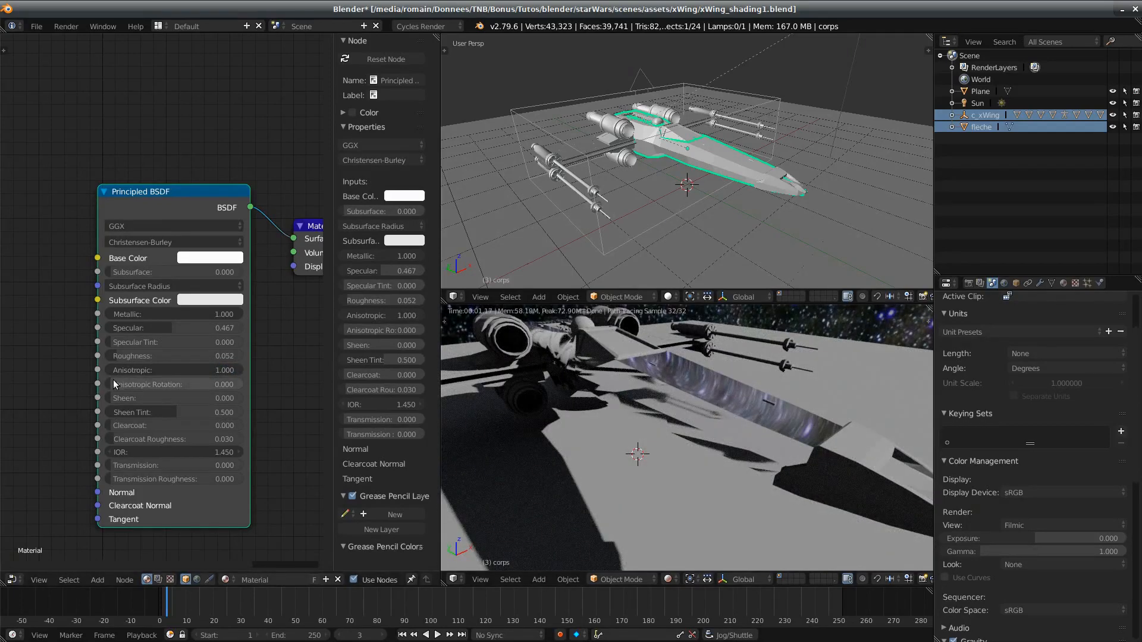
{"action": "mouse_move", "coordinate": [113, 383]}
{"action": "left_mouse_down"}
{"action": "mouse_move", "coordinate": [243, 384]}
{"action": "mouse_move", "coordinate": [108, 384]}
{"action": "left_mouse_up"}
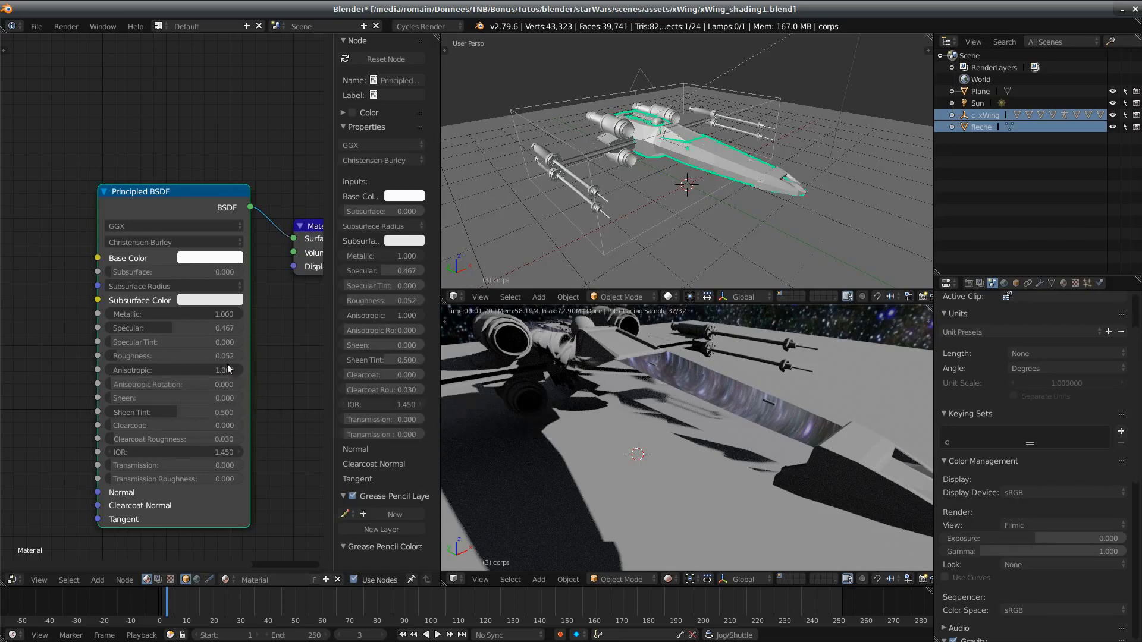
Step: Reset anisotropic to 0.000 and set sheen to 1.000 with tint 0.781, and clearcoat to 1.000 with roughness 0.000
{"action": "left_click_drag", "start_coordinate": [228, 368], "coordinate": [244, 401]}
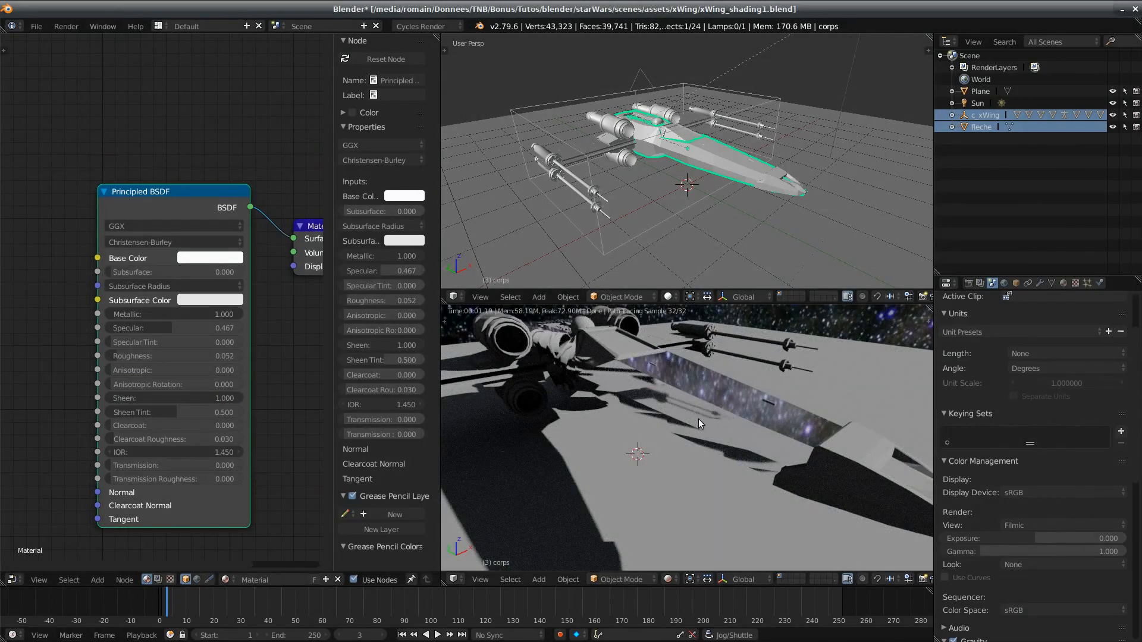
{"action": "mouse_move", "coordinate": [164, 416]}
{"action": "left_mouse_down"}
{"action": "mouse_move", "coordinate": [245, 416]}
{"action": "mouse_move", "coordinate": [159, 407]}
{"action": "left_mouse_up"}
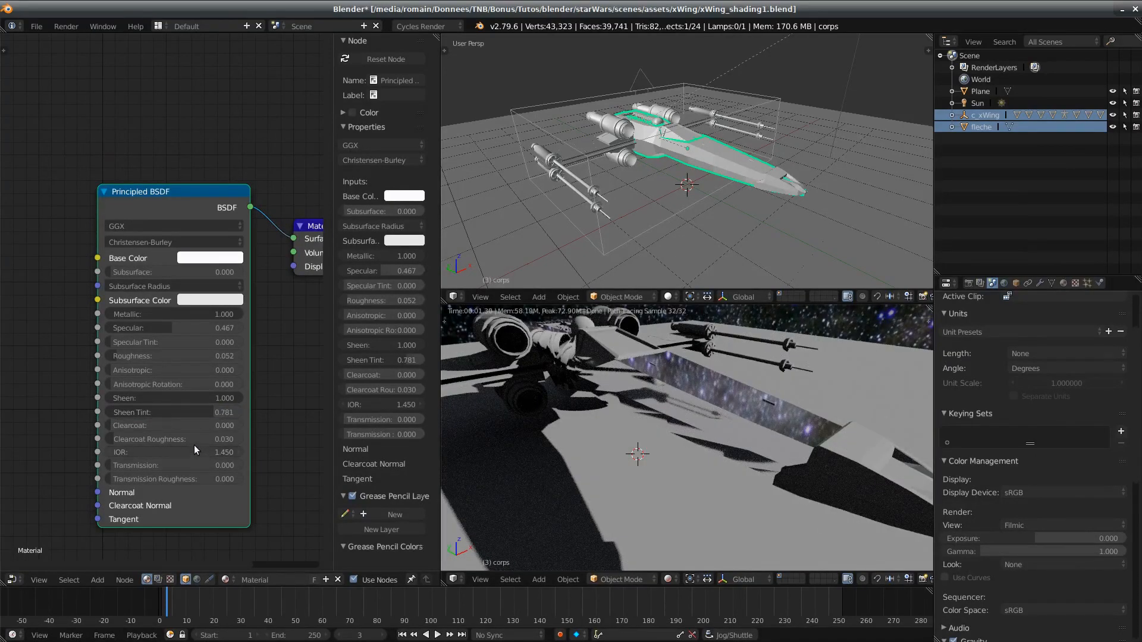
{"action": "left_click_drag", "start_coordinate": [156, 424], "coordinate": [245, 425]}
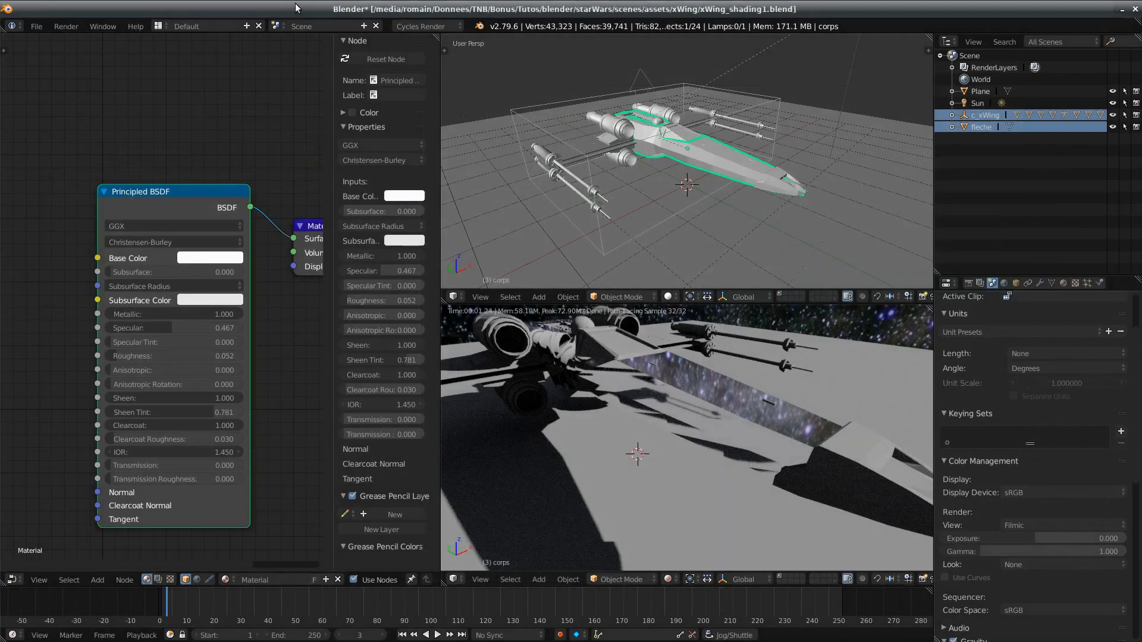
{"action": "mouse_move", "coordinate": [128, 440]}
{"action": "left_mouse_down"}
{"action": "mouse_move", "coordinate": [164, 439]}
{"action": "mouse_move", "coordinate": [119, 440]}
{"action": "left_mouse_up"}
Step: Make the material glass-like with IOR 1.650, transmission 1.000 and metallic 0.000
{"action": "mouse_move", "coordinate": [185, 456]}
{"action": "left_mouse_down"}
{"action": "mouse_move", "coordinate": [298, 456]}
{"action": "mouse_move", "coordinate": [182, 469]}
{"action": "left_mouse_up"}
{"action": "left_click_drag", "start_coordinate": [128, 470], "coordinate": [201, 467]}
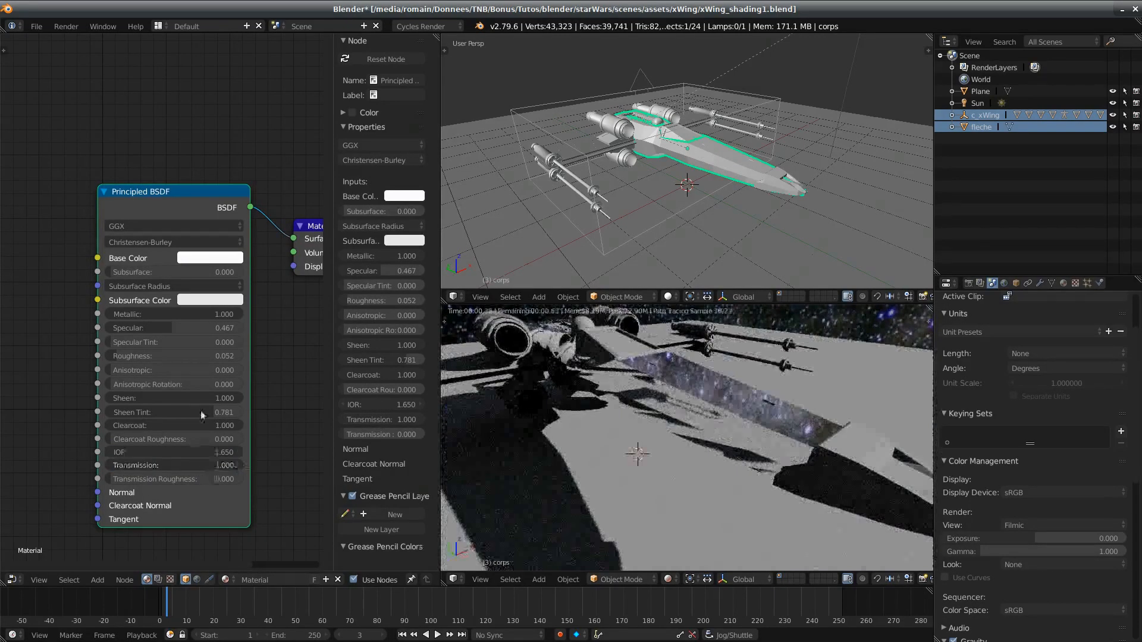
{"action": "left_click_drag", "start_coordinate": [203, 315], "coordinate": [108, 315]}
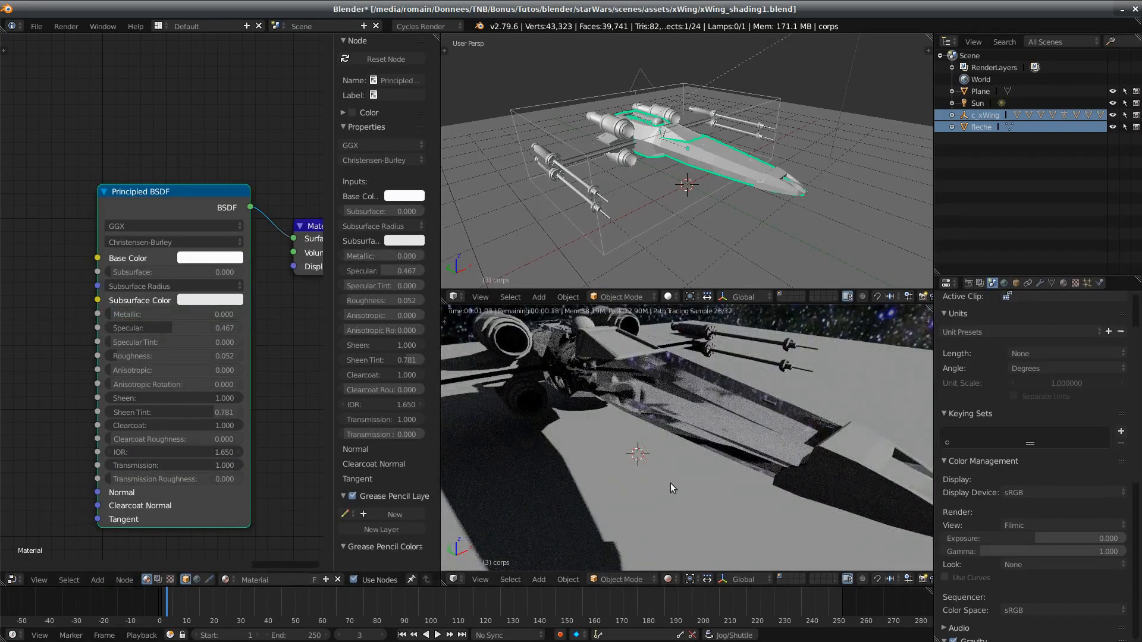
{"action": "mouse_move", "coordinate": [672, 487]}
{"action": "middle_mouse_down"}
{"action": "mouse_move", "coordinate": [742, 462]}
{"action": "mouse_move", "coordinate": [672, 473]}
{"action": "middle_mouse_up"}
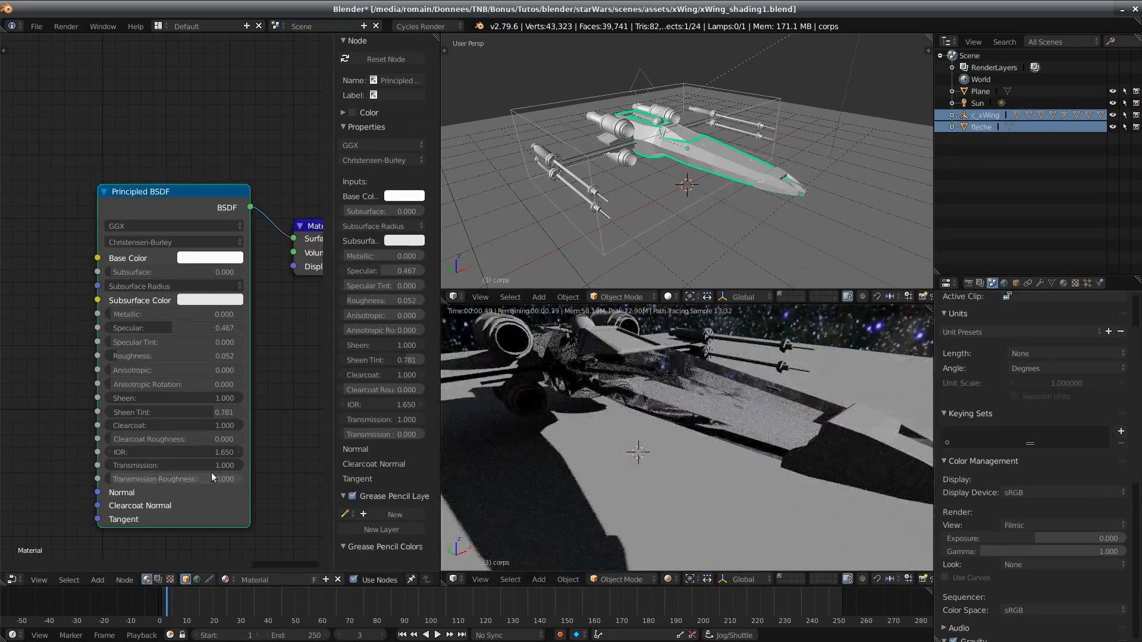
Step: Try a transmission roughness of 0.214 on the glass-like material
{"action": "left_click_drag", "start_coordinate": [208, 466], "coordinate": [141, 479]}
{"action": "key", "text": "ctrl+z"}
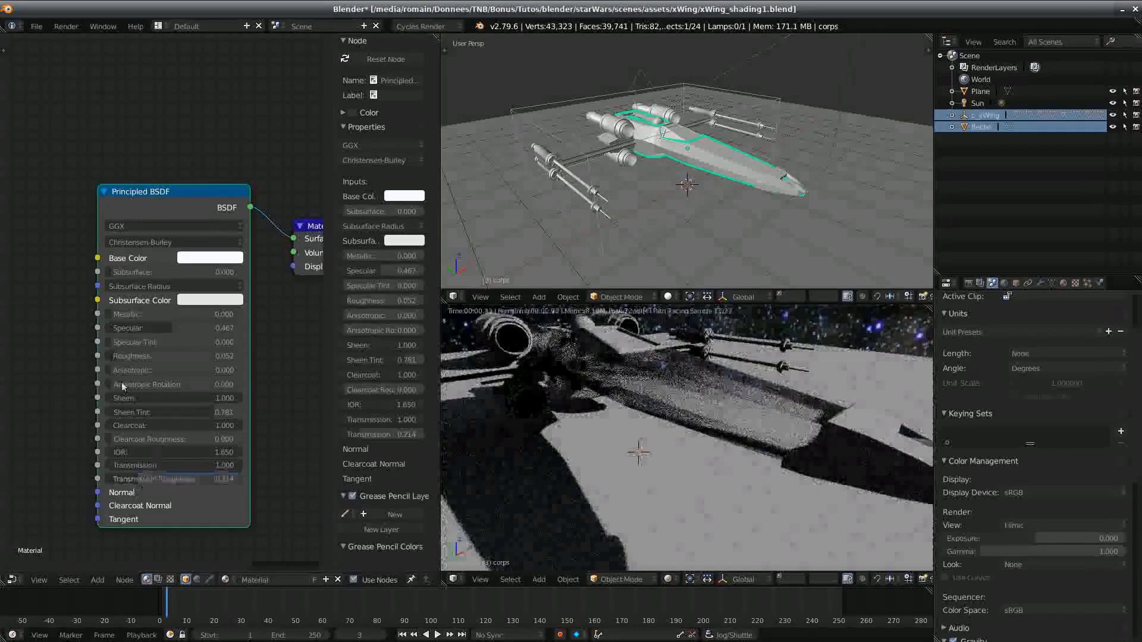
{"action": "left_click_drag", "start_coordinate": [205, 189], "coordinate": [215, 175]}
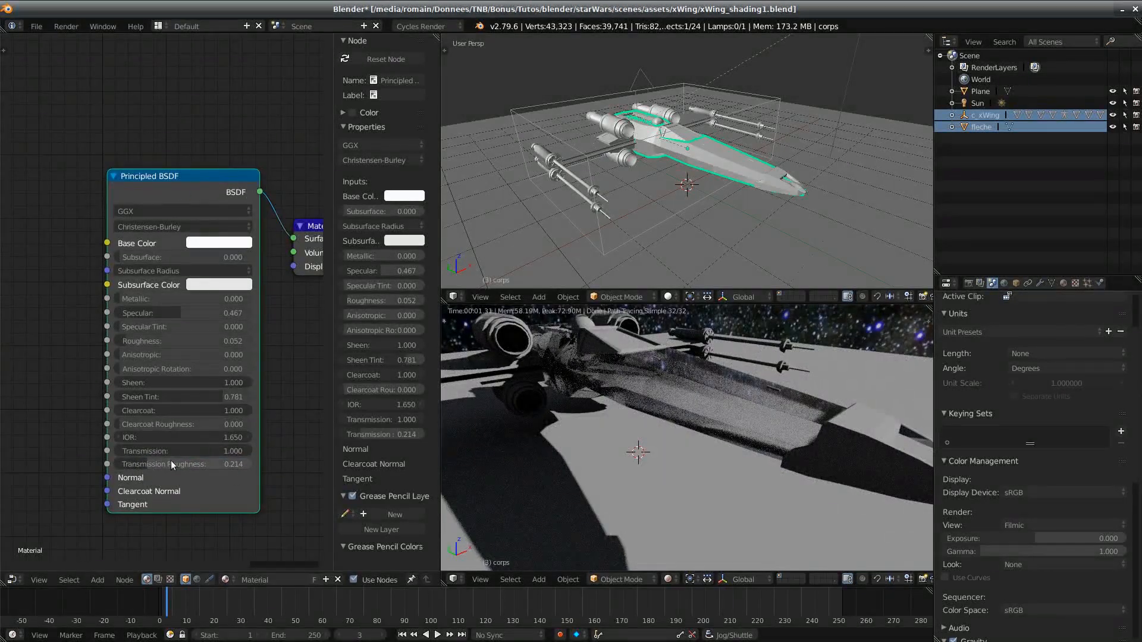
Step: Compare different roughness and transmission roughness amounts, including roughness 0.148, and set both to 0.000
{"action": "left_click_drag", "start_coordinate": [144, 464], "coordinate": [146, 464]}
{"action": "left_click_drag", "start_coordinate": [132, 341], "coordinate": [146, 341]}
{"action": "left_click_drag", "start_coordinate": [140, 464], "coordinate": [117, 465]}
{"action": "mouse_move", "coordinate": [179, 341]}
{"action": "left_mouse_down"}
{"action": "mouse_move", "coordinate": [214, 340]}
{"action": "mouse_move", "coordinate": [171, 341]}
{"action": "left_mouse_up"}
{"action": "mouse_move", "coordinate": [149, 464]}
{"action": "left_mouse_down"}
{"action": "mouse_move", "coordinate": [279, 464]}
{"action": "mouse_move", "coordinate": [119, 464]}
{"action": "mouse_move", "coordinate": [143, 469]}
{"action": "left_mouse_up"}
{"action": "left_click", "coordinate": [109, 464]}
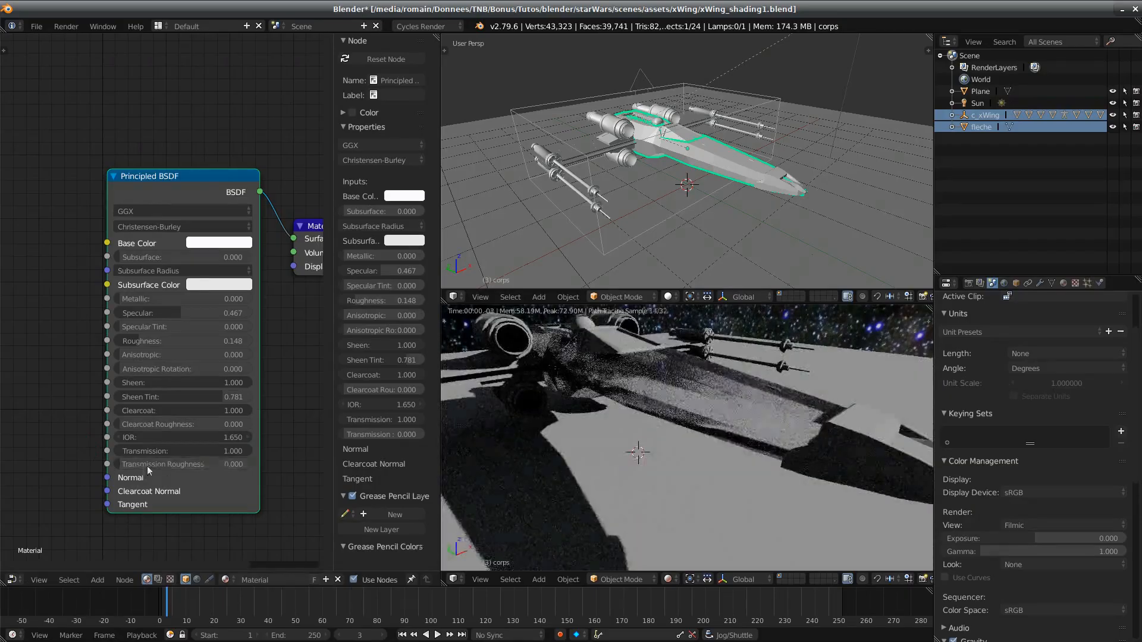
{"action": "left_click_drag", "start_coordinate": [141, 341], "coordinate": [119, 341]}
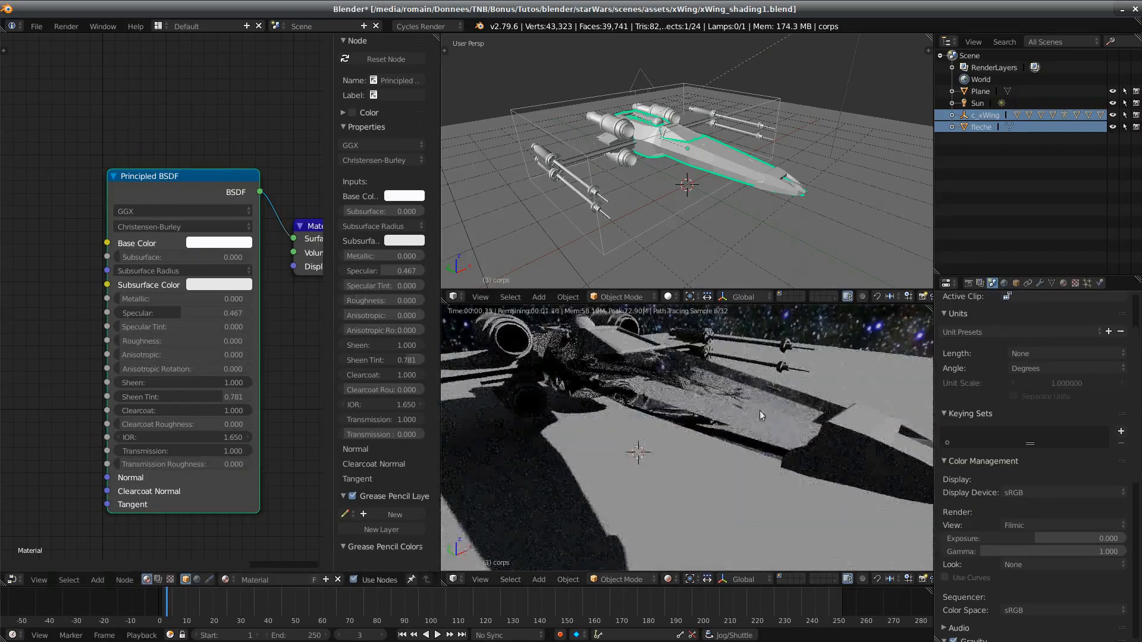
Step: Rename the ship body's material as sh_metal
{"action": "middle_click_drag", "start_coordinate": [741, 453], "coordinate": [778, 427]}
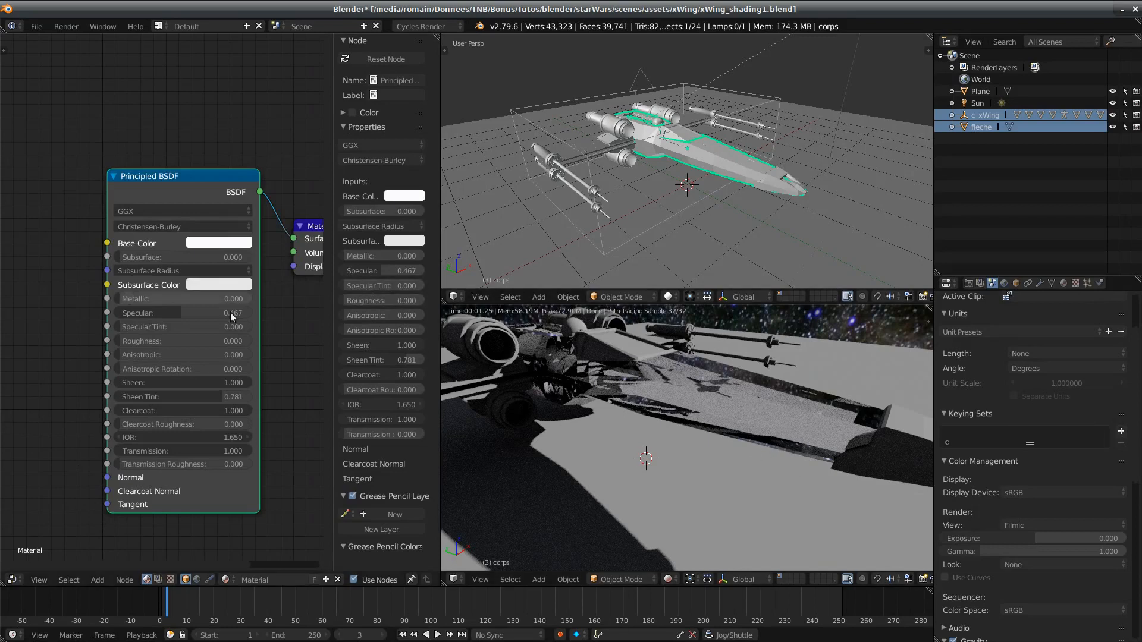
{"action": "scroll", "coordinate": [660, 391], "scroll_direction": "down", "scroll_amount": 2}
{"action": "middle_click_drag", "start_coordinate": [660, 391], "coordinate": [671, 441]}
{"action": "left_click", "coordinate": [264, 578]}
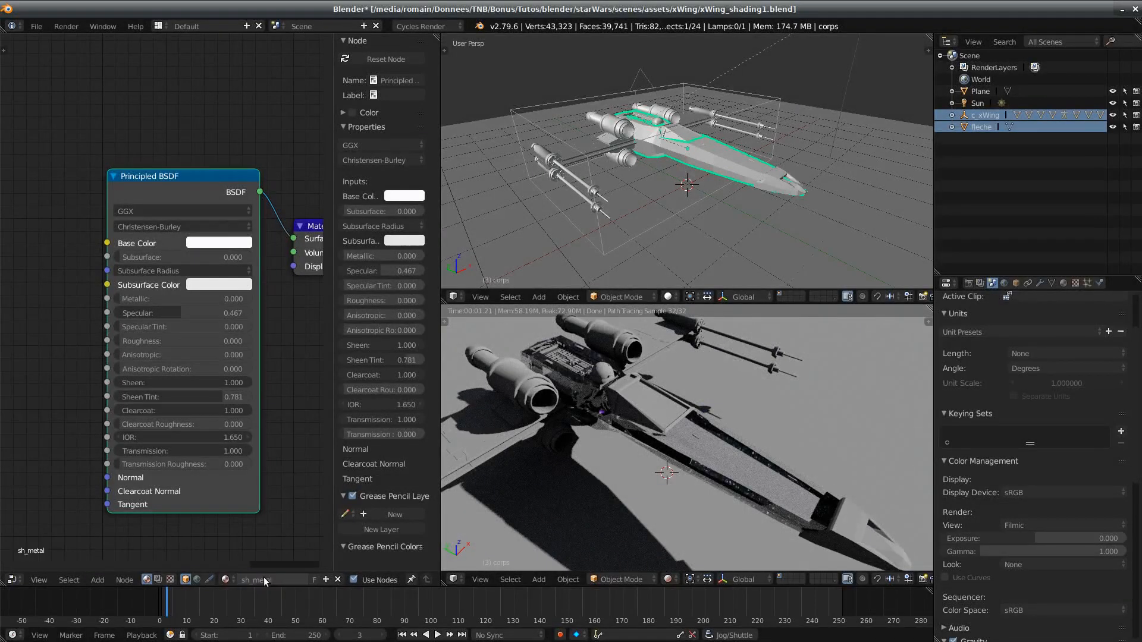
{"action": "key", "text": "Return"}
Step: Select every object except the ground plane with the ship body active, and link its material to all of them
{"action": "key", "text": "a"}
{"action": "key", "text": "a"}
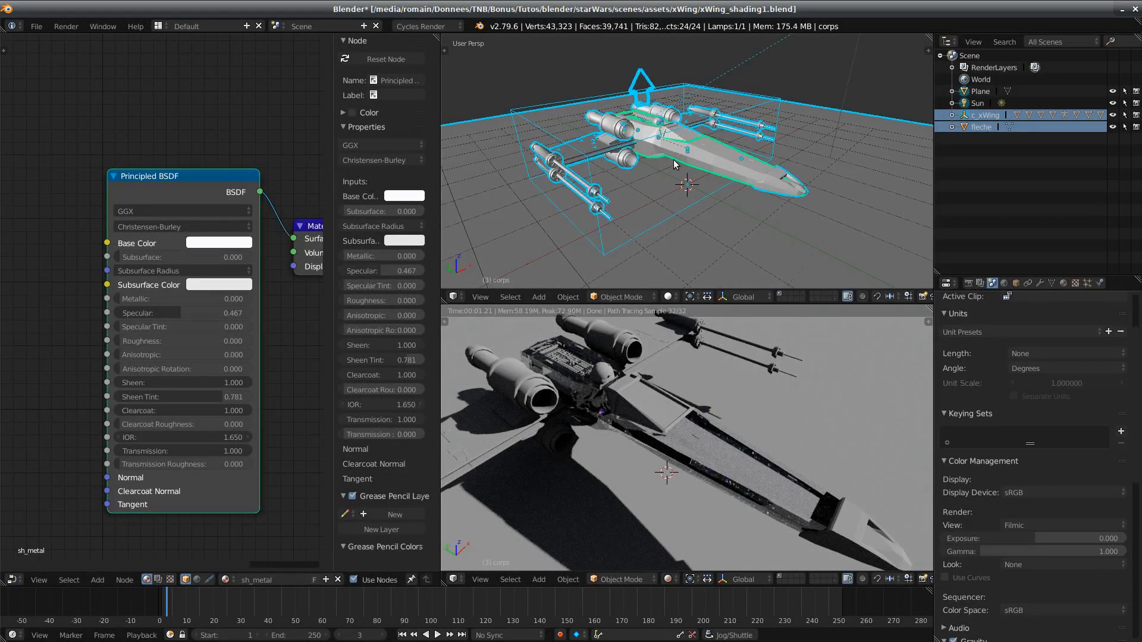
{"action": "right_click", "coordinate": [881, 149], "text": "shift"}
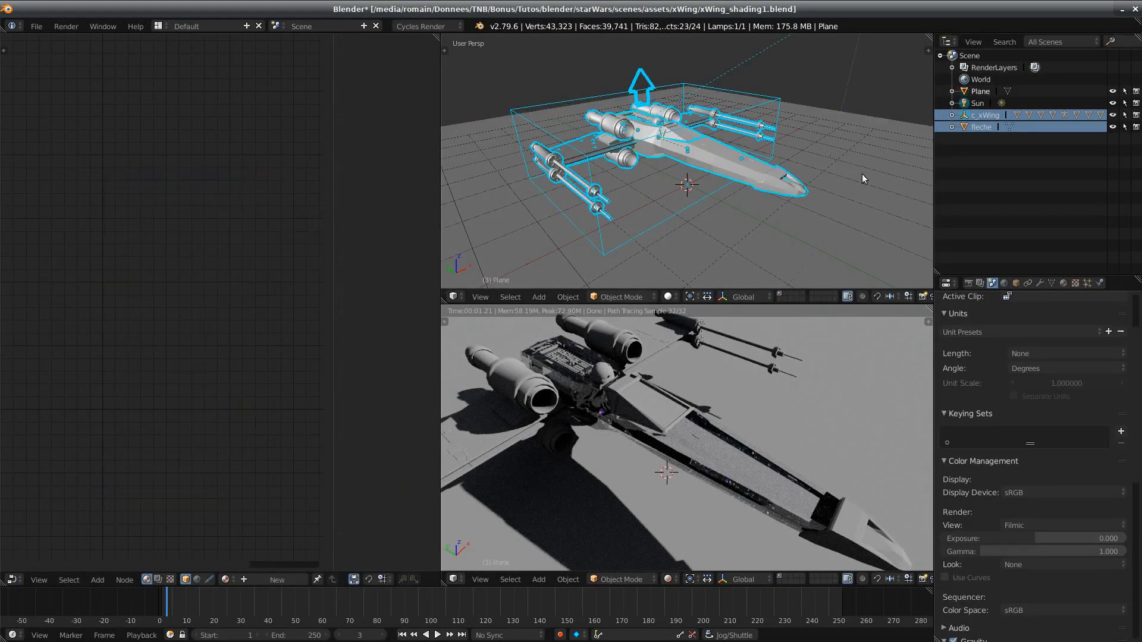
{"action": "right_click", "coordinate": [712, 171], "text": "shift"}
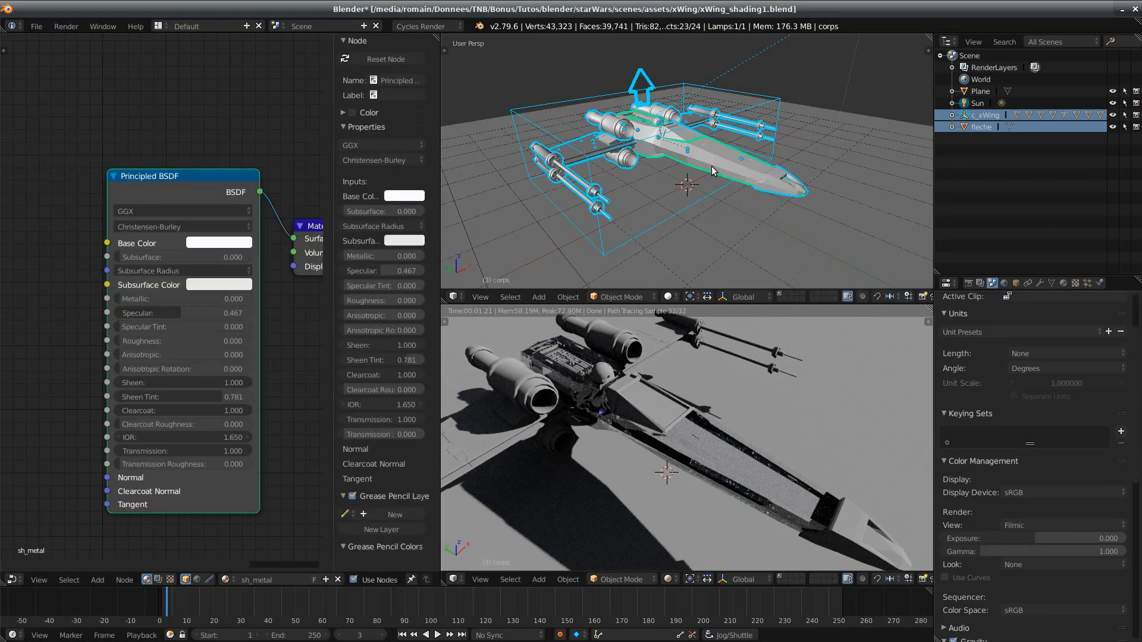
{"action": "key", "text": "ctrl+l"}
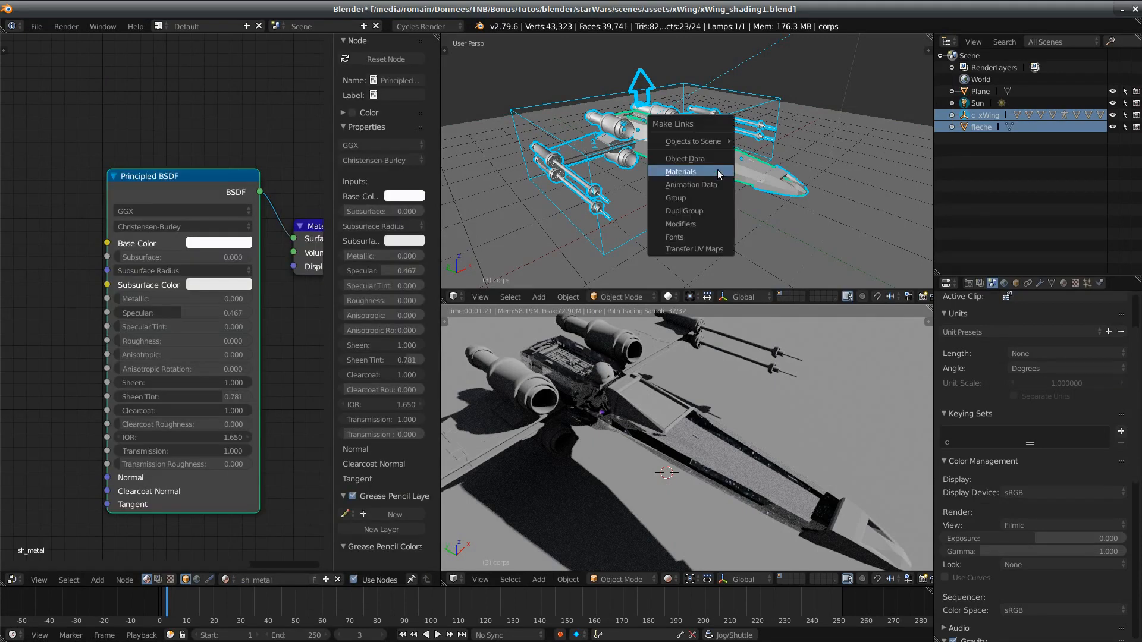
{"action": "left_click", "coordinate": [717, 171]}
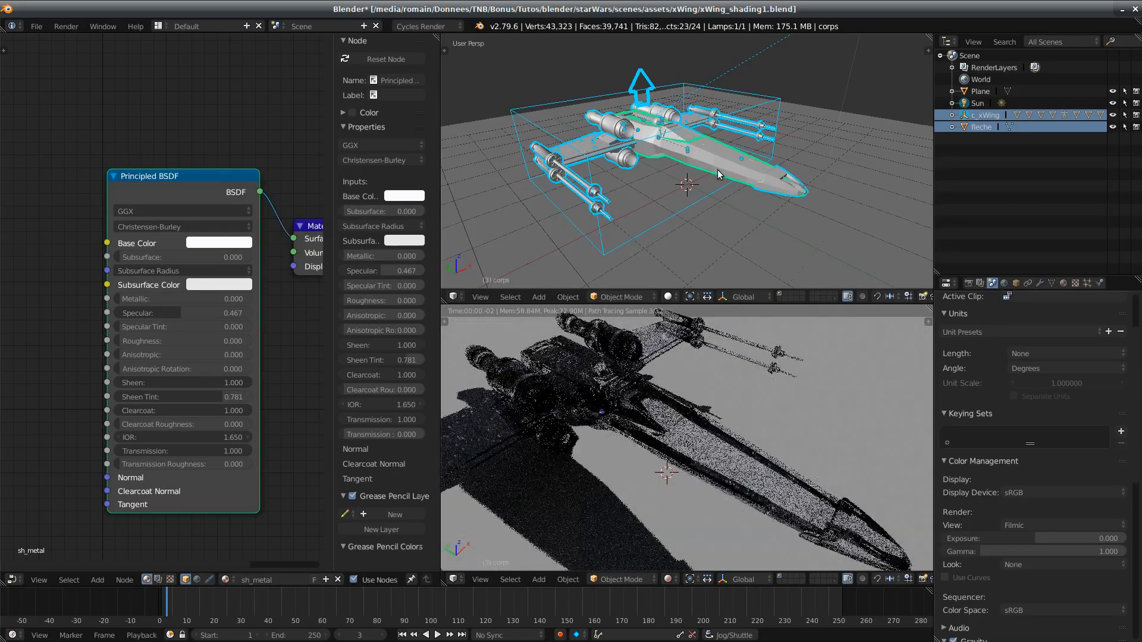
Step: Turn sh_metal into a metal by setting transmission to 0.000 and metallic to 1.000, and inspect the reflections
{"action": "middle_click_drag", "start_coordinate": [634, 472], "coordinate": [734, 460]}
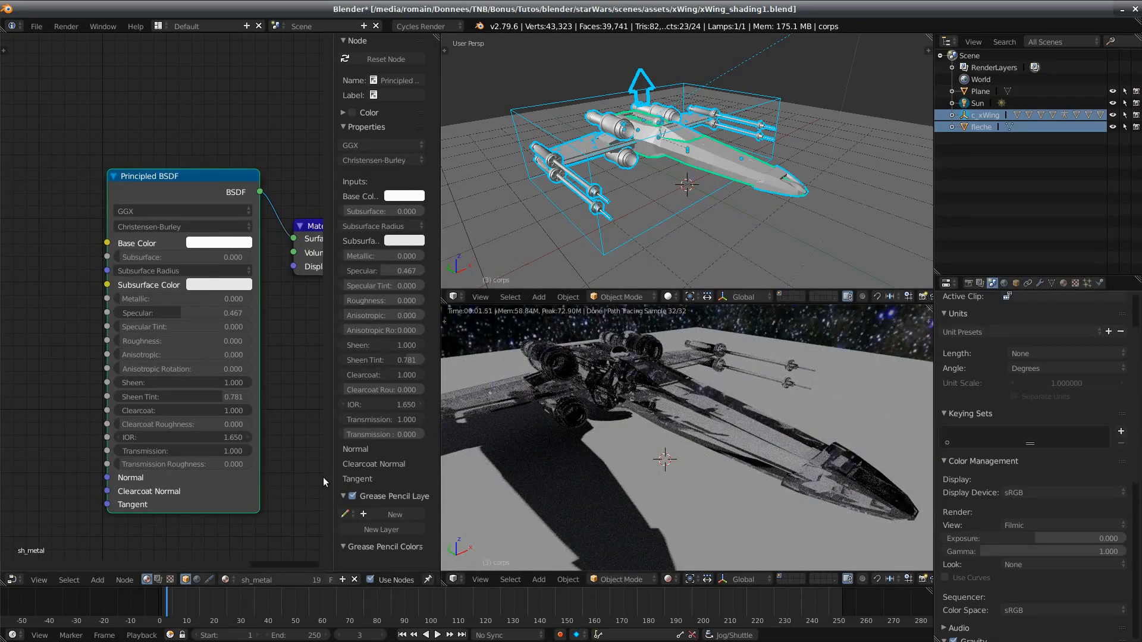
{"action": "left_click_drag", "start_coordinate": [213, 451], "coordinate": [121, 452]}
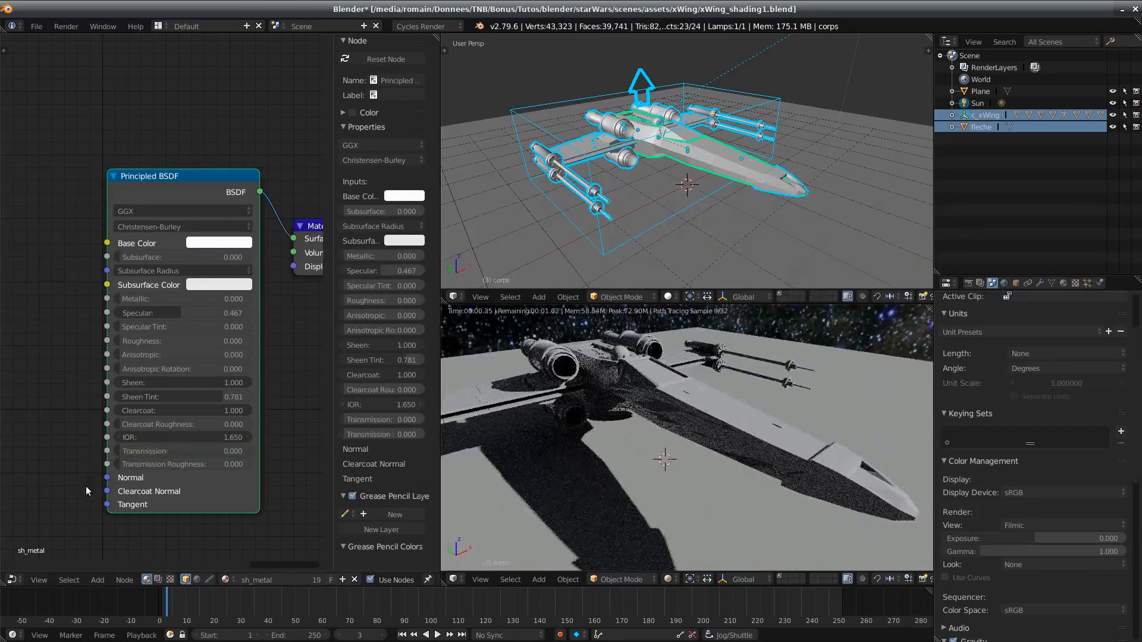
{"action": "left_click_drag", "start_coordinate": [161, 296], "coordinate": [255, 297]}
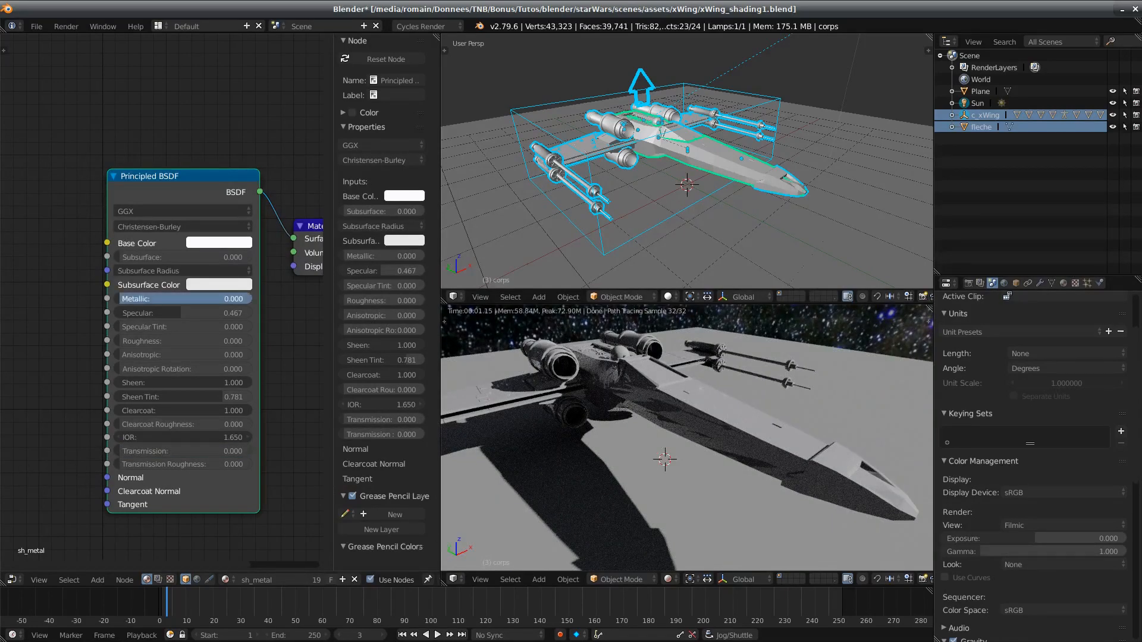
{"action": "middle_click_drag", "start_coordinate": [776, 423], "coordinate": [690, 452]}
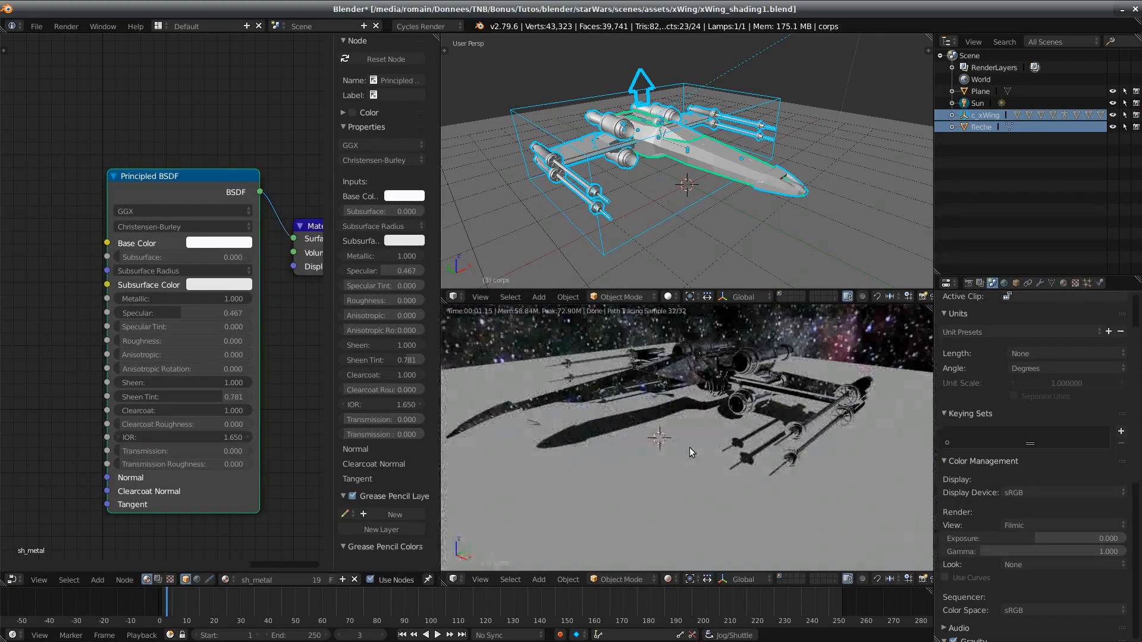
{"action": "middle_click_drag", "start_coordinate": [663, 436], "coordinate": [771, 434]}
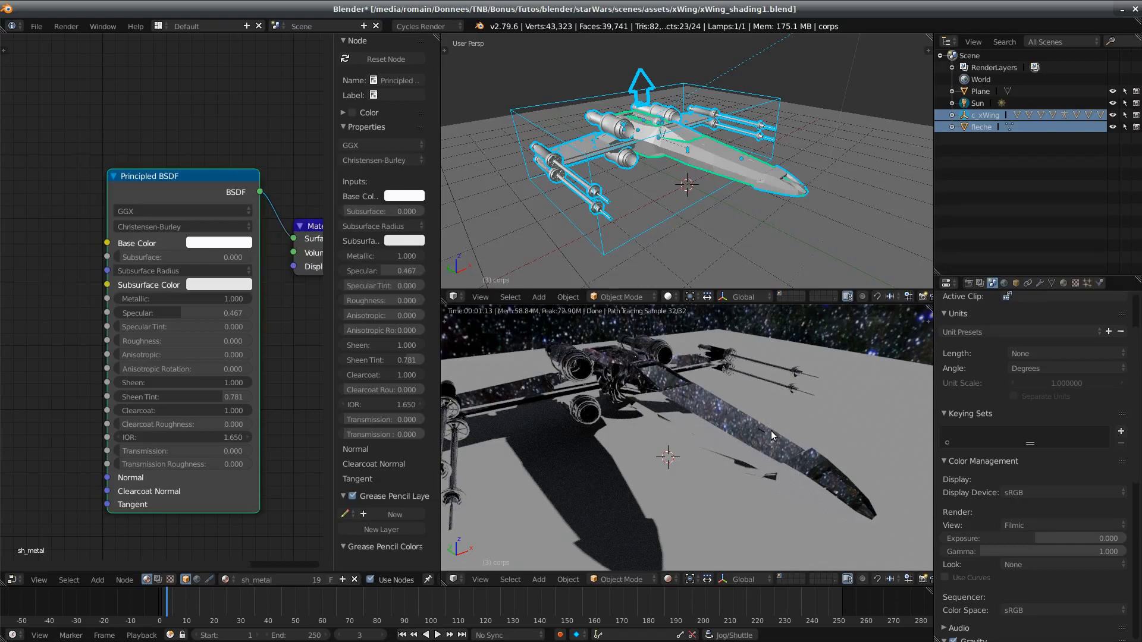
Step: Try a roughness of 0.200 on sh_metal, then set it to 0.576 and check the ship from other angles
{"action": "left_click_drag", "start_coordinate": [119, 341], "coordinate": [141, 341]}
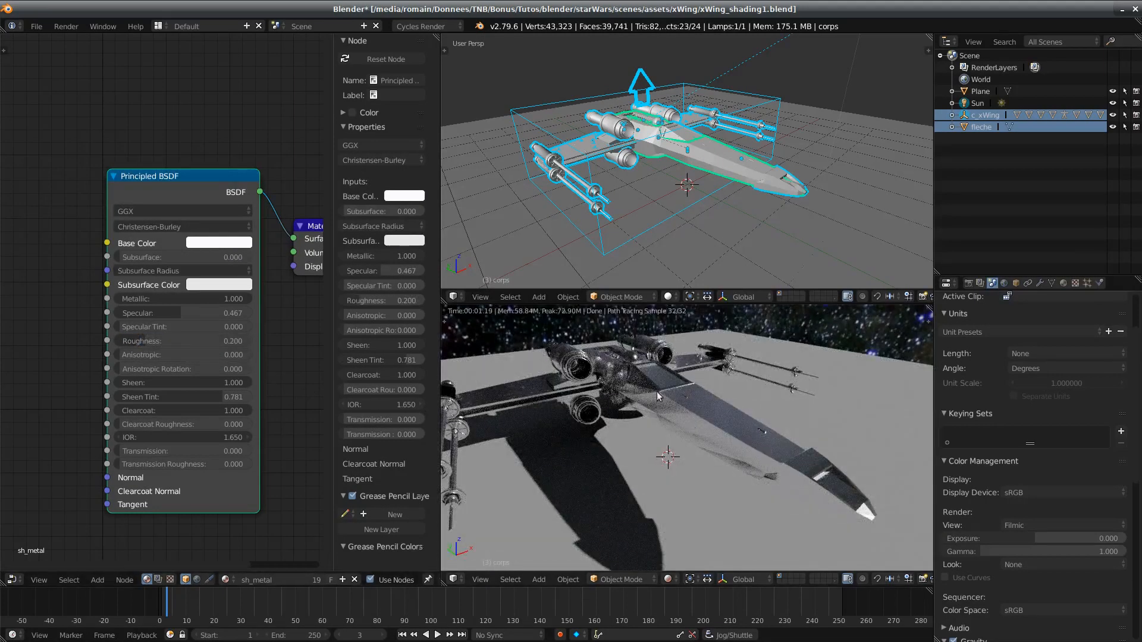
{"action": "middle_click_drag", "start_coordinate": [679, 438], "coordinate": [754, 448]}
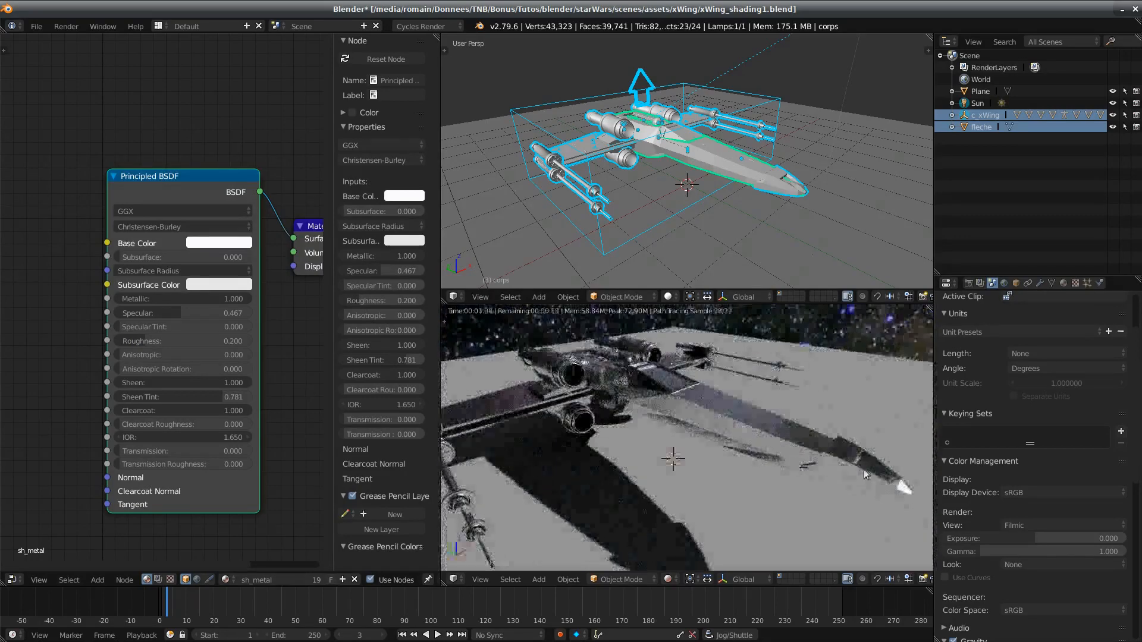
{"action": "middle_click_drag", "start_coordinate": [857, 467], "coordinate": [700, 427]}
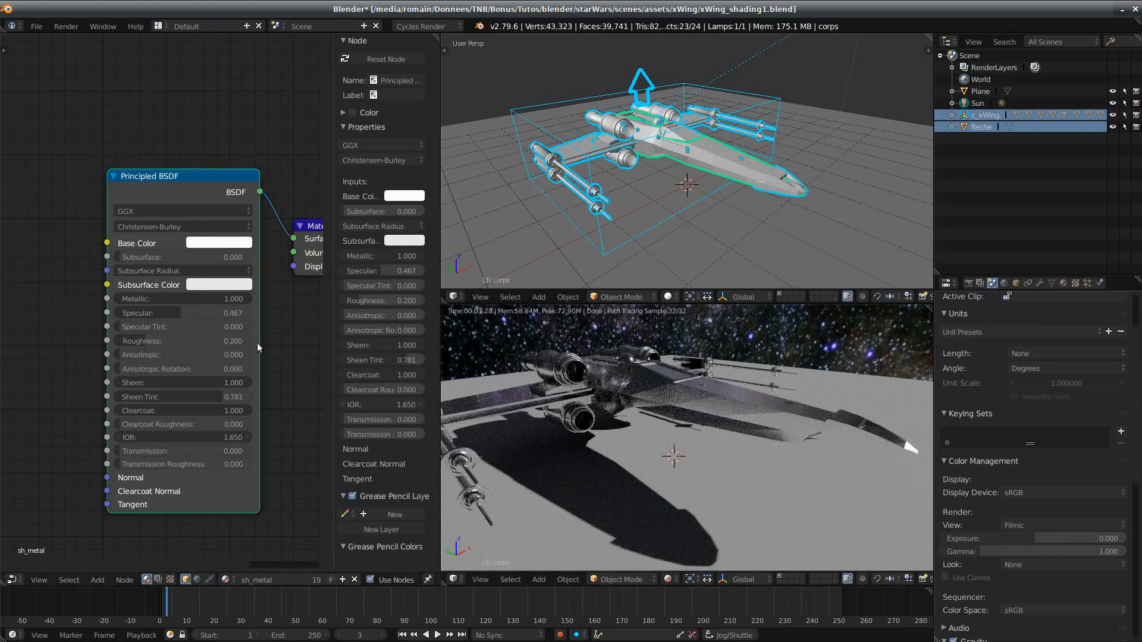
{"action": "left_click_drag", "start_coordinate": [148, 341], "coordinate": [197, 343]}
{"action": "middle_click_drag", "start_coordinate": [795, 423], "coordinate": [547, 419]}
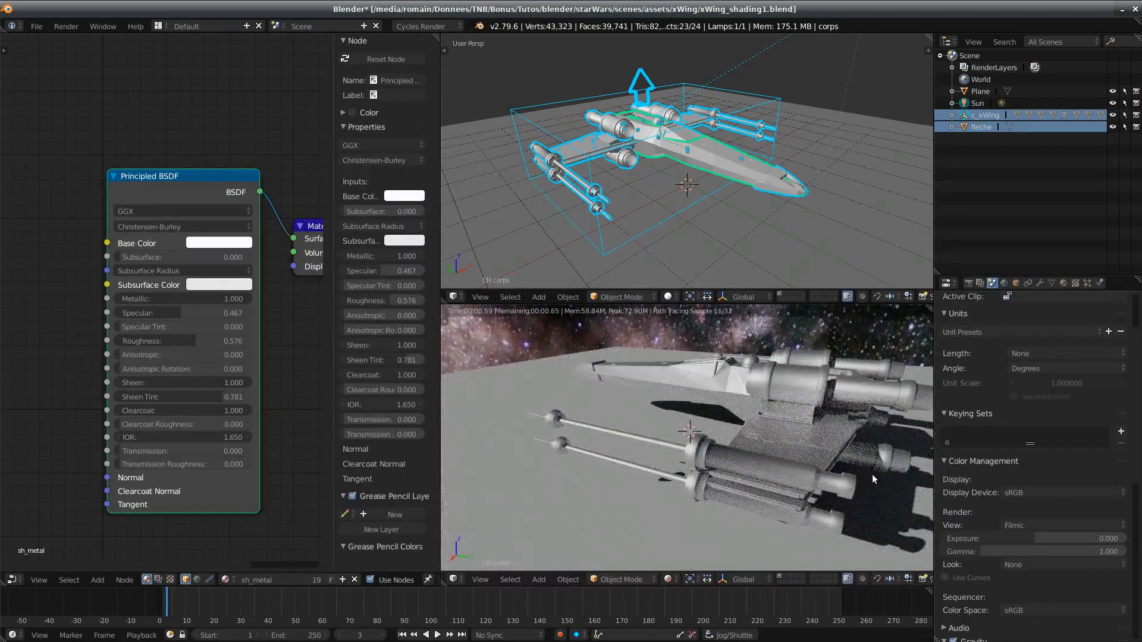
{"action": "middle_click_drag", "start_coordinate": [871, 474], "coordinate": [870, 438]}
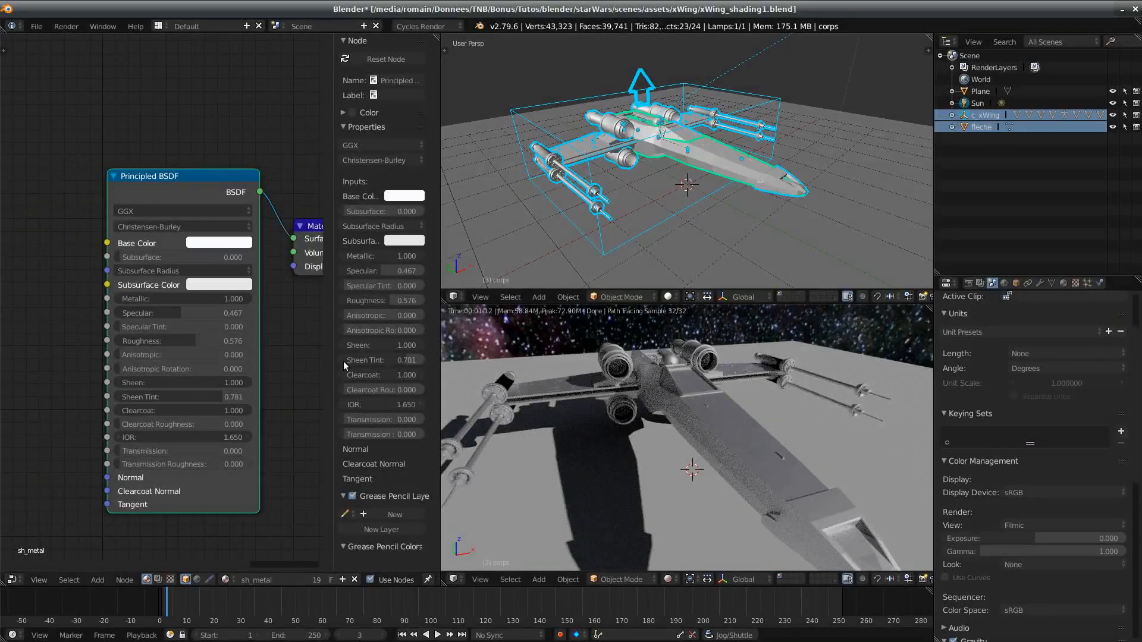
Step: Darken the base color of sh_metal to a light grey and inspect the ship
{"action": "left_click", "coordinate": [248, 244]}
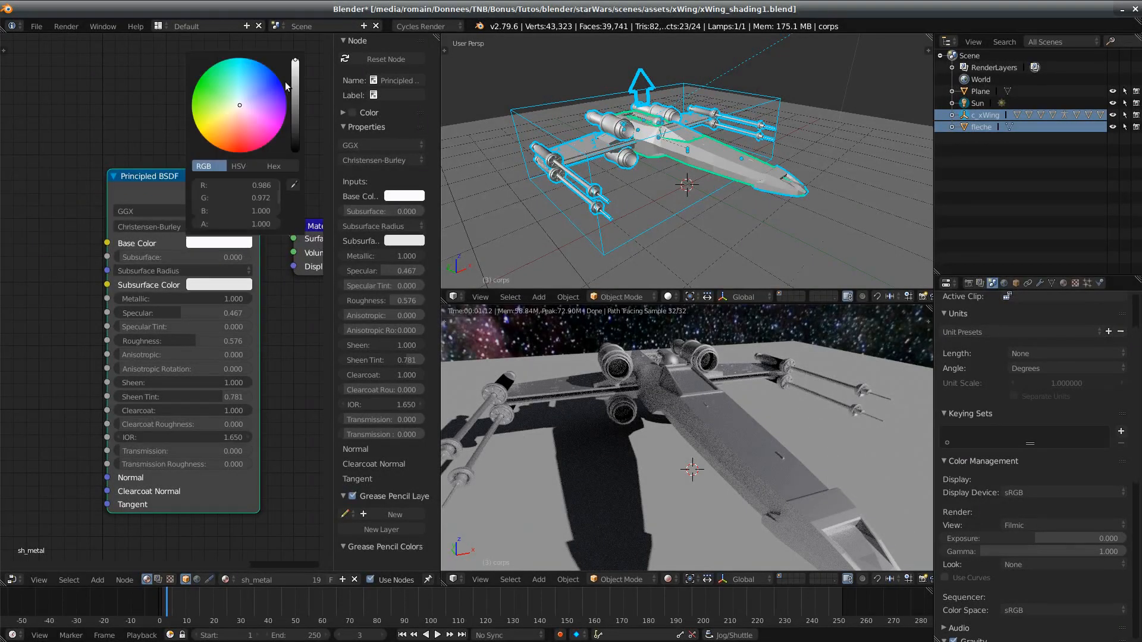
{"action": "left_click_drag", "start_coordinate": [295, 64], "coordinate": [295, 90]}
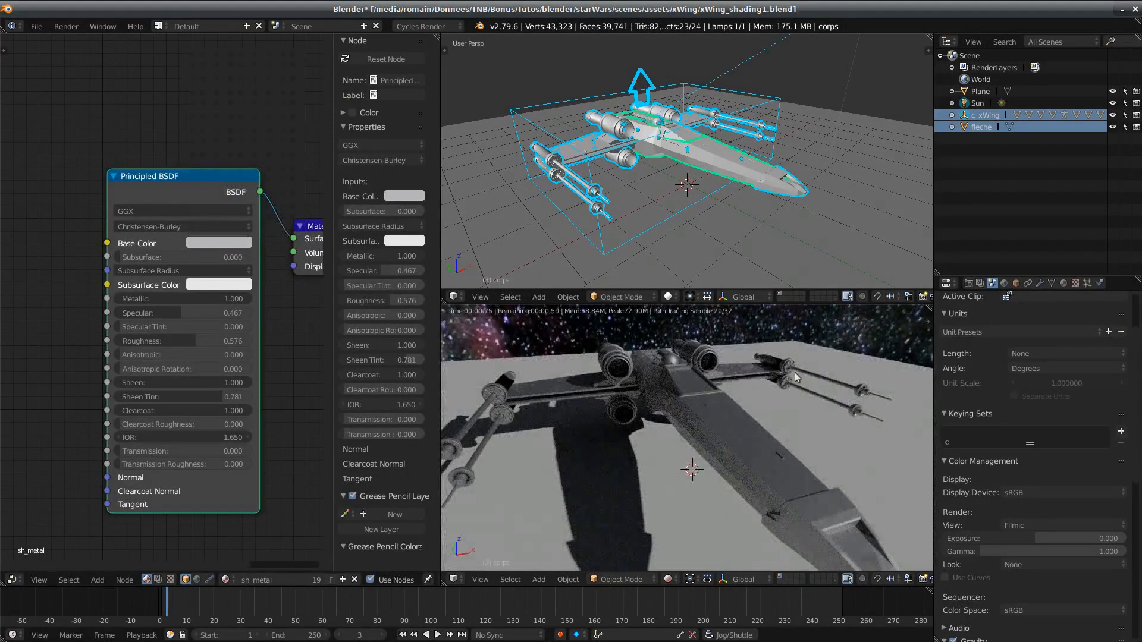
{"action": "middle_click_drag", "start_coordinate": [610, 447], "coordinate": [715, 527]}
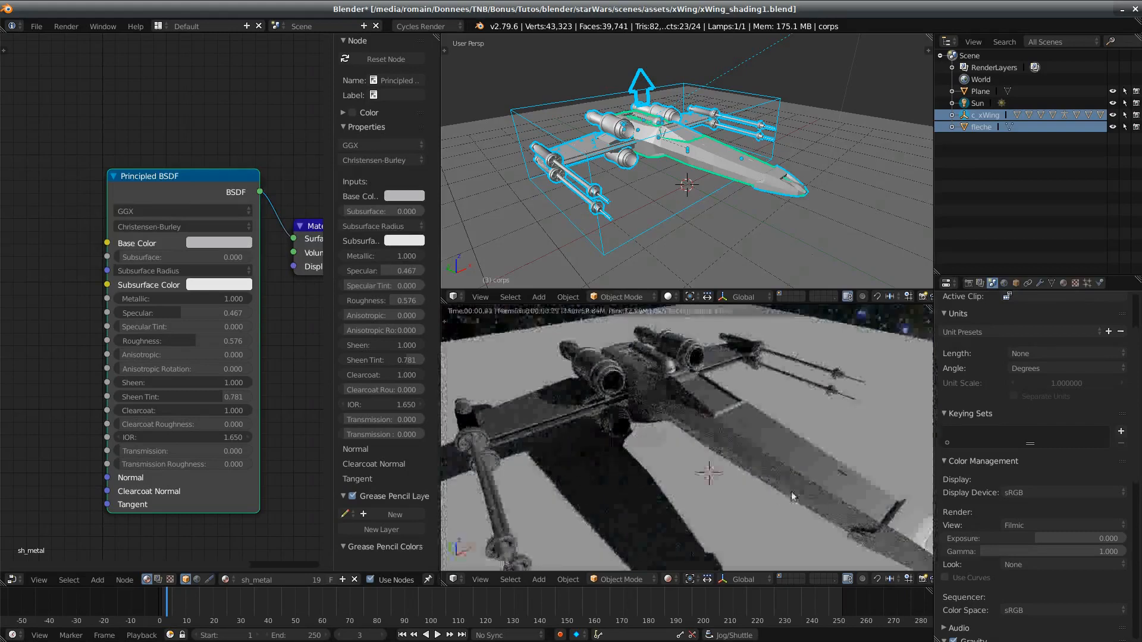
{"action": "middle_click_drag", "start_coordinate": [790, 491], "coordinate": [761, 493]}
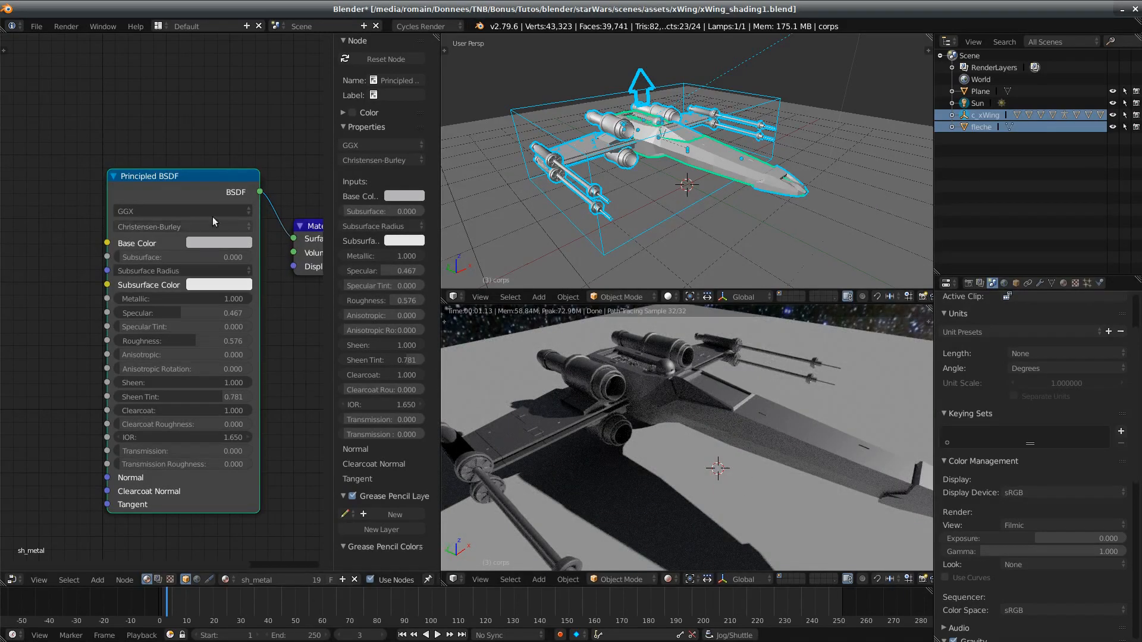
Step: Make room in the node tree and add a Noise Texture node ahead of the Principled BSDF
{"action": "left_click_drag", "start_coordinate": [180, 180], "coordinate": [175, 165]}
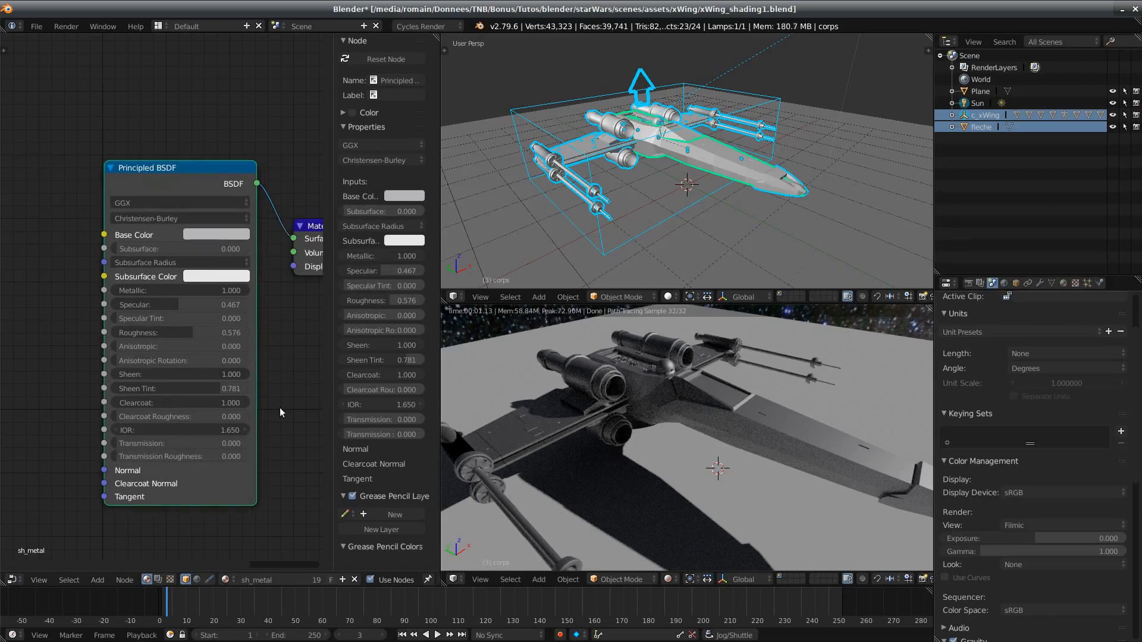
{"action": "middle_click_drag", "start_coordinate": [279, 410], "coordinate": [270, 404]}
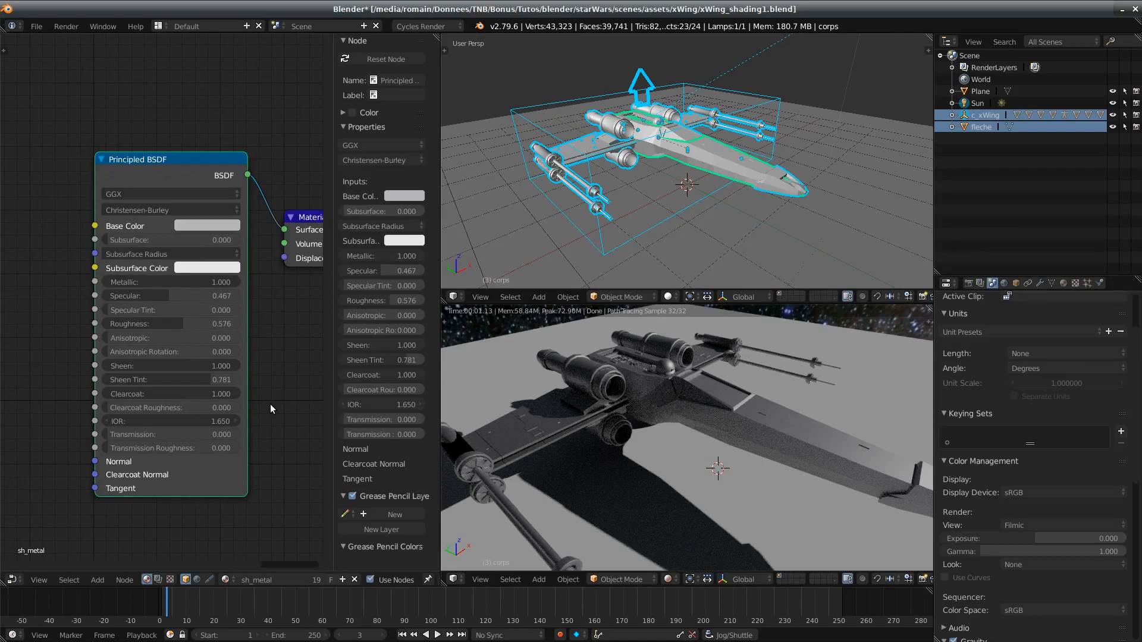
{"action": "scroll", "coordinate": [270, 409], "scroll_direction": "down", "scroll_amount": 2}
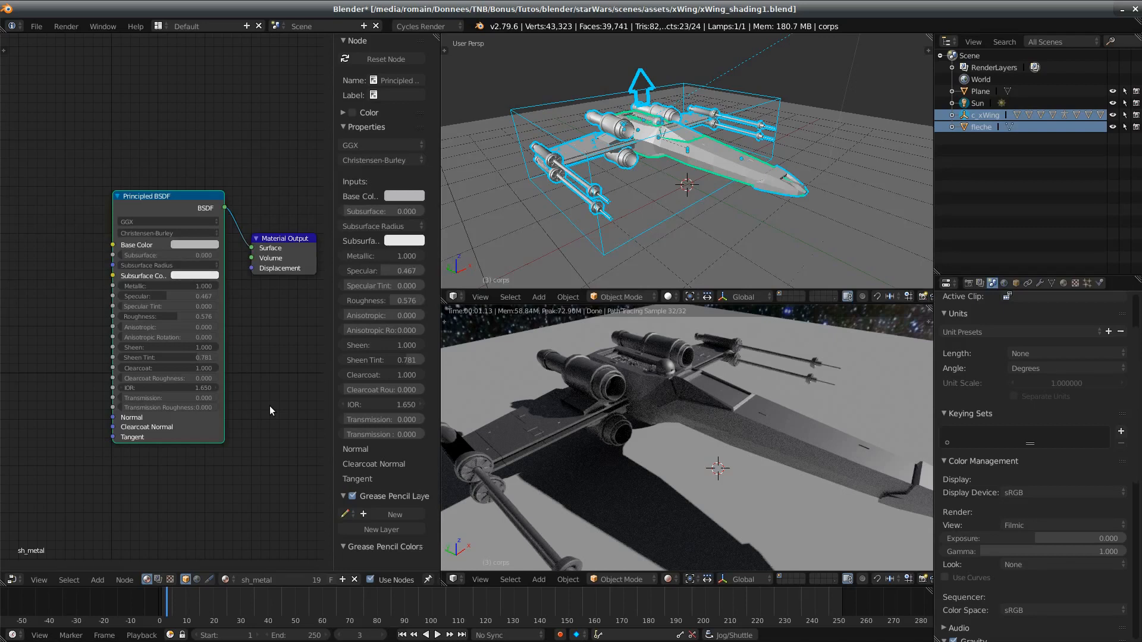
{"action": "middle_click_drag", "start_coordinate": [662, 450], "coordinate": [551, 442]}
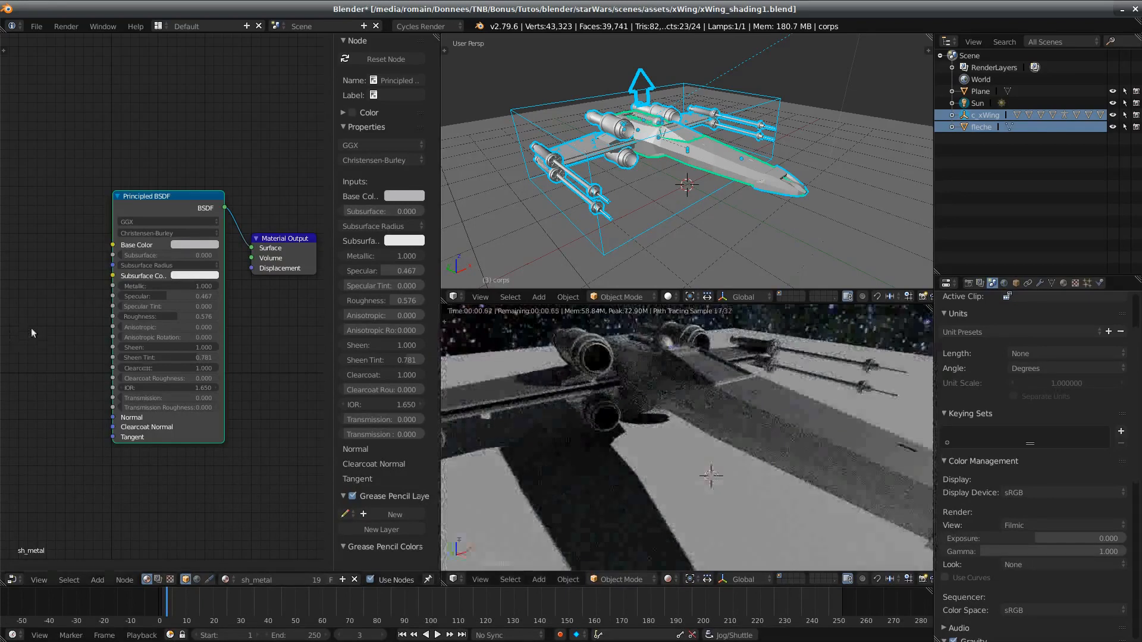
{"action": "scroll", "coordinate": [31, 327], "scroll_direction": "down", "scroll_amount": 1}
{"action": "middle_click_drag", "start_coordinate": [31, 327], "coordinate": [155, 336]}
{"action": "key", "text": "shift+a"}
{"action": "mouse_move", "coordinate": [46, 328]}
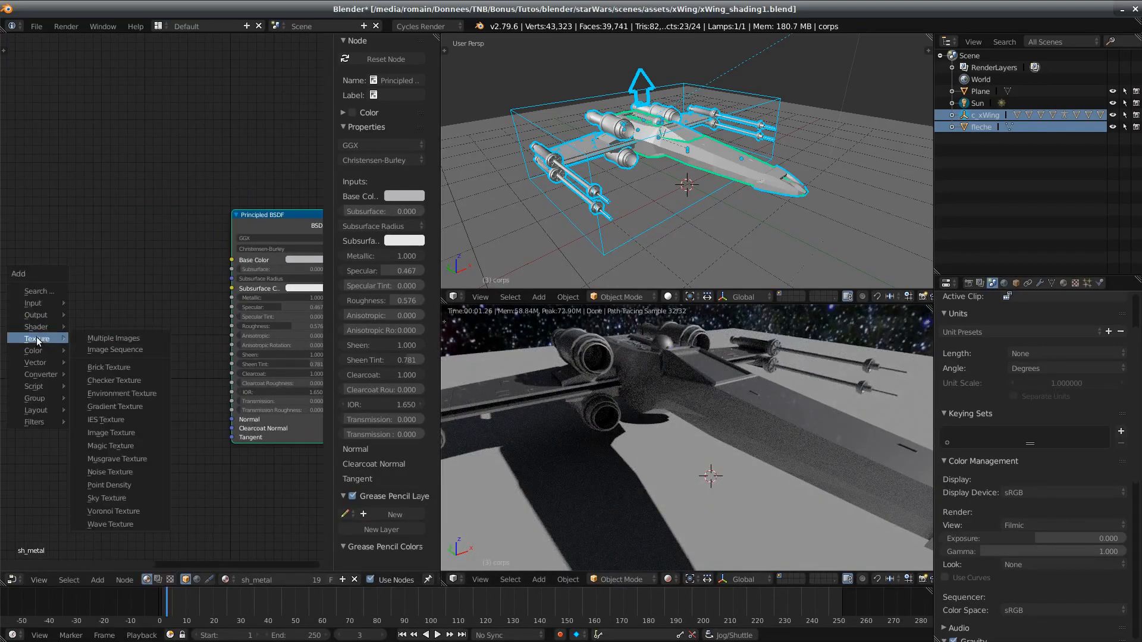
{"action": "left_click", "coordinate": [147, 473]}
{"action": "left_click", "coordinate": [71, 292]}
{"action": "scroll", "coordinate": [144, 326], "scroll_direction": "down", "scroll_amount": 1}
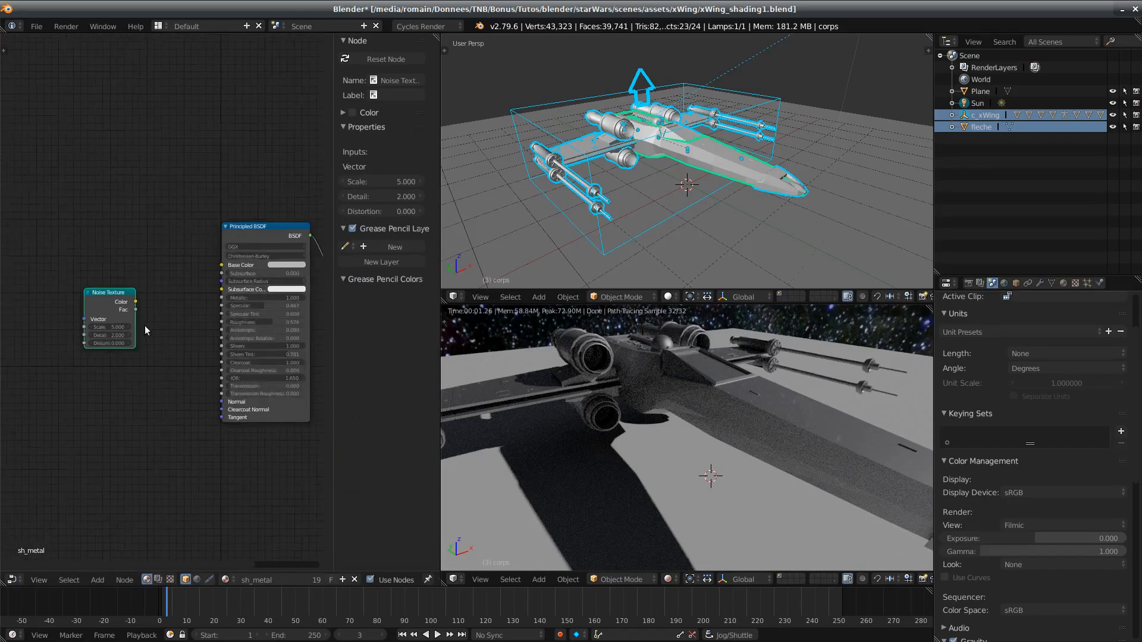
Step: Connect the Noise Texture's Color output to the Principled BSDF's Base Color and inspect the pattern on the ship
{"action": "middle_click_drag", "start_coordinate": [144, 326], "coordinate": [191, 321]}
{"action": "left_click_drag", "start_coordinate": [139, 289], "coordinate": [265, 266]}
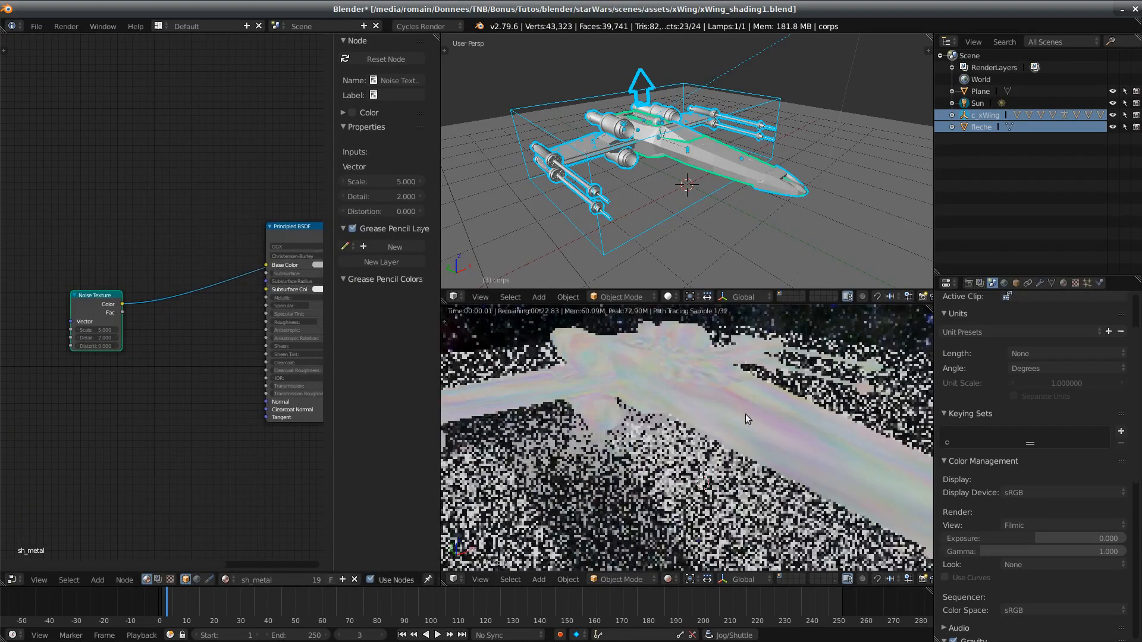
{"action": "middle_click_drag", "start_coordinate": [690, 451], "coordinate": [719, 413]}
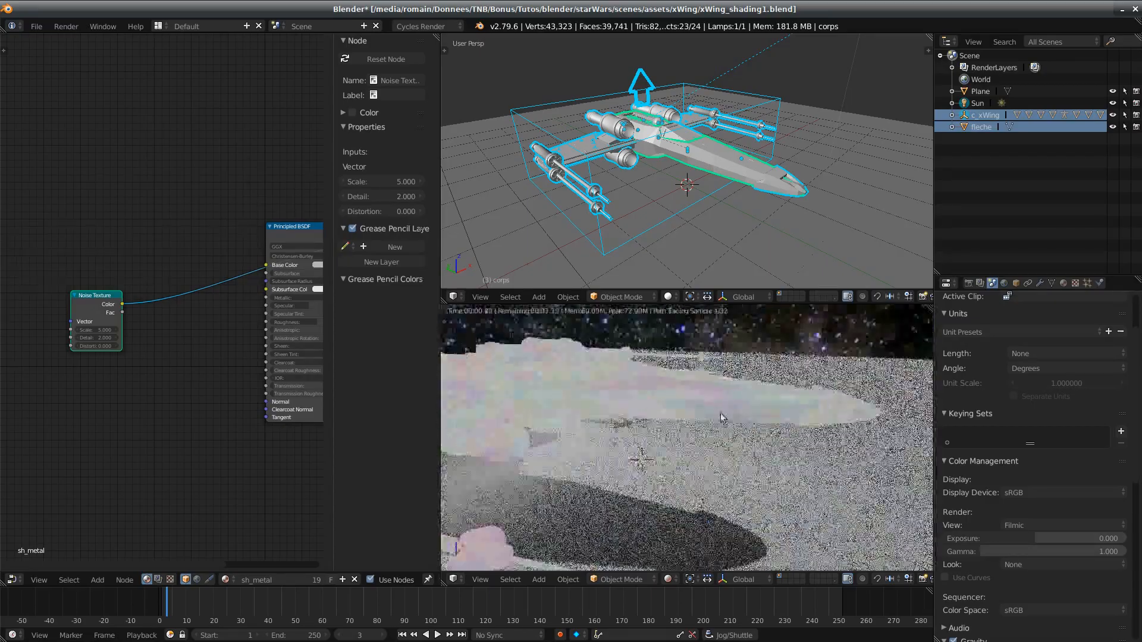
Step: Add Texture Coordinate and Mapping nodes to the Noise Texture and feed the mapping from the Object coordinates
{"action": "middle_click_drag", "start_coordinate": [110, 417], "coordinate": [269, 436]}
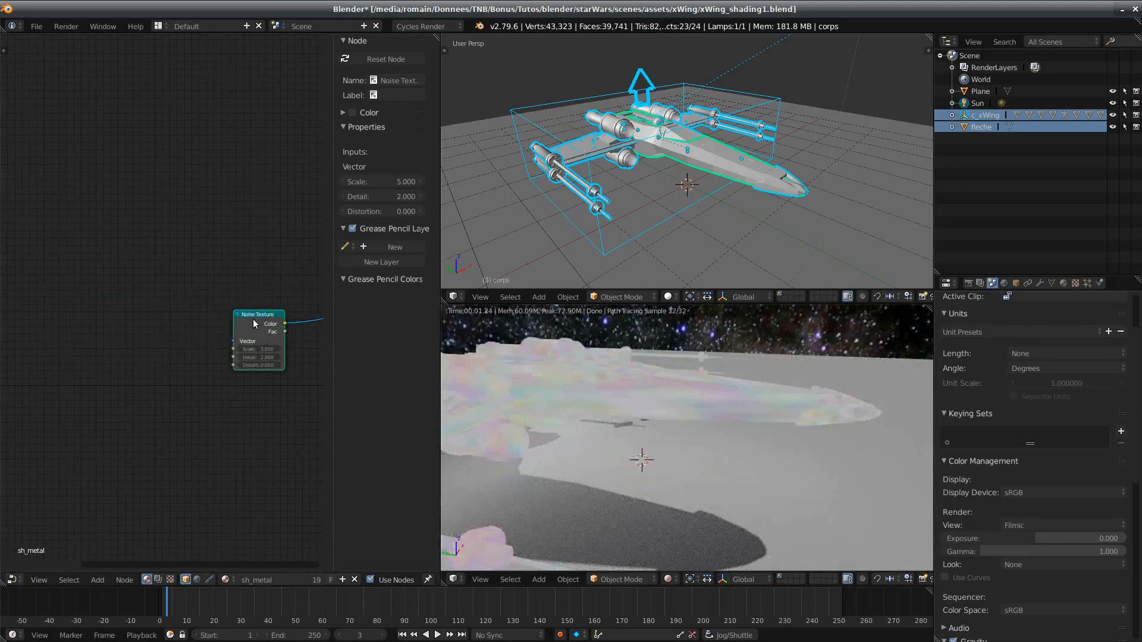
{"action": "key", "text": "ctrl+t"}
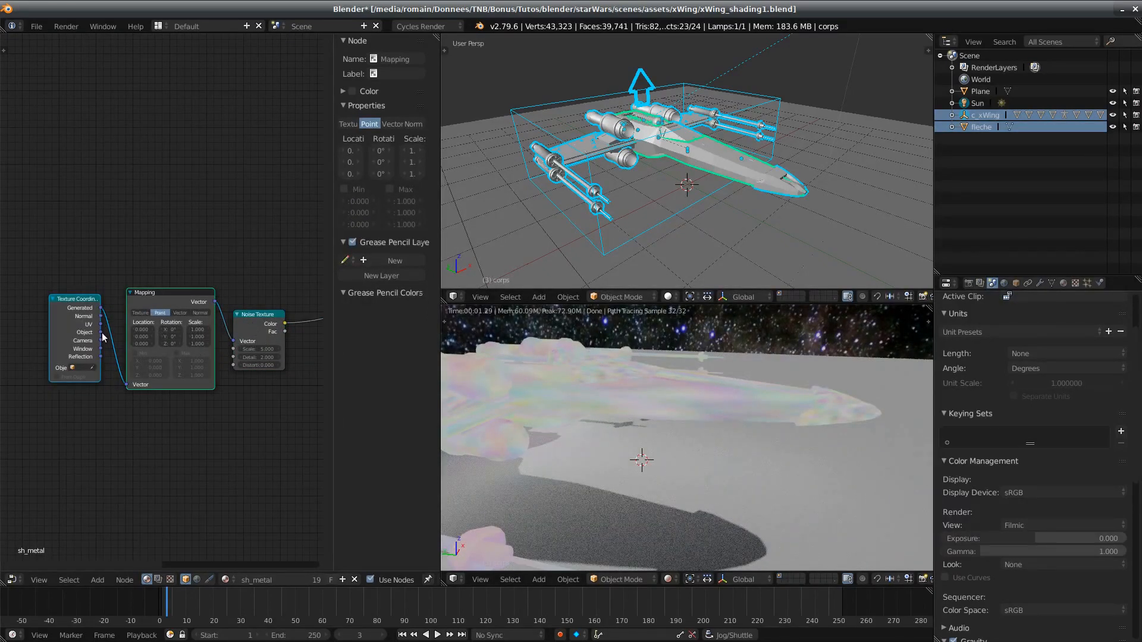
{"action": "left_click_drag", "start_coordinate": [101, 332], "coordinate": [126, 385]}
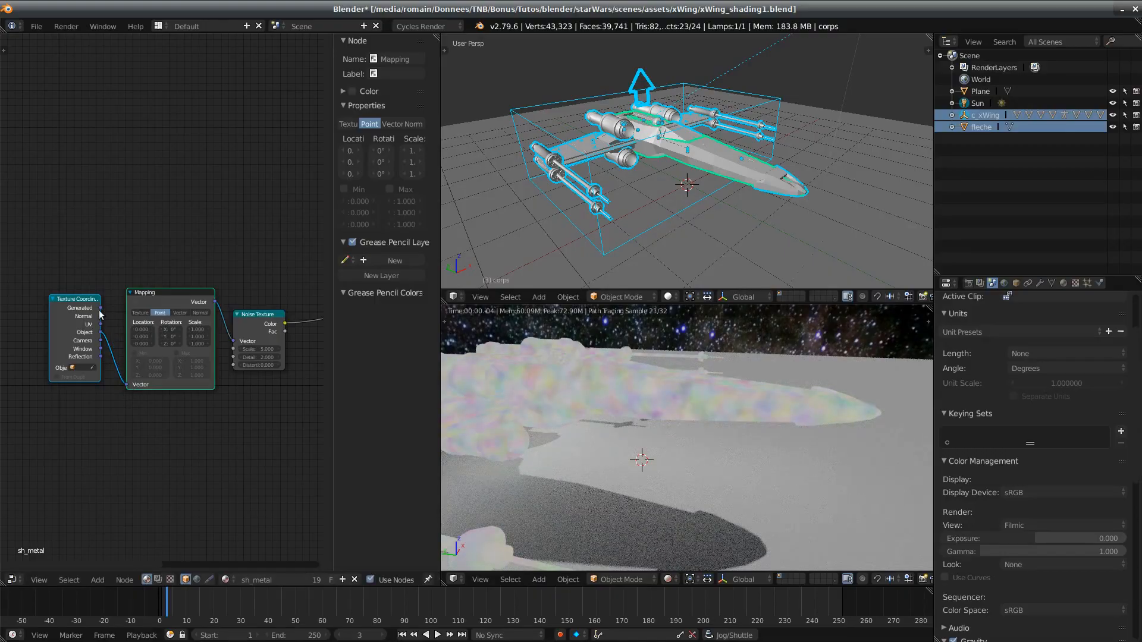
{"action": "middle_click_drag", "start_coordinate": [716, 409], "coordinate": [456, 395]}
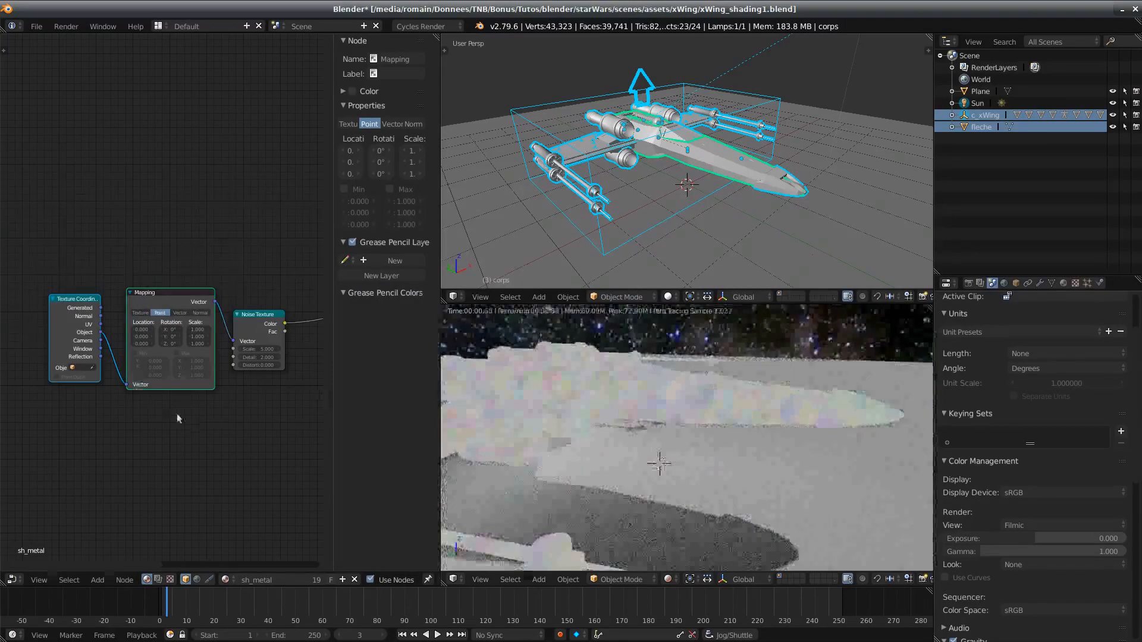
Step: Connect the Object coordinates directly to the Noise Texture's Vector input, bypassing the Mapping node
{"action": "middle_click_drag", "start_coordinate": [177, 413], "coordinate": [137, 415]}
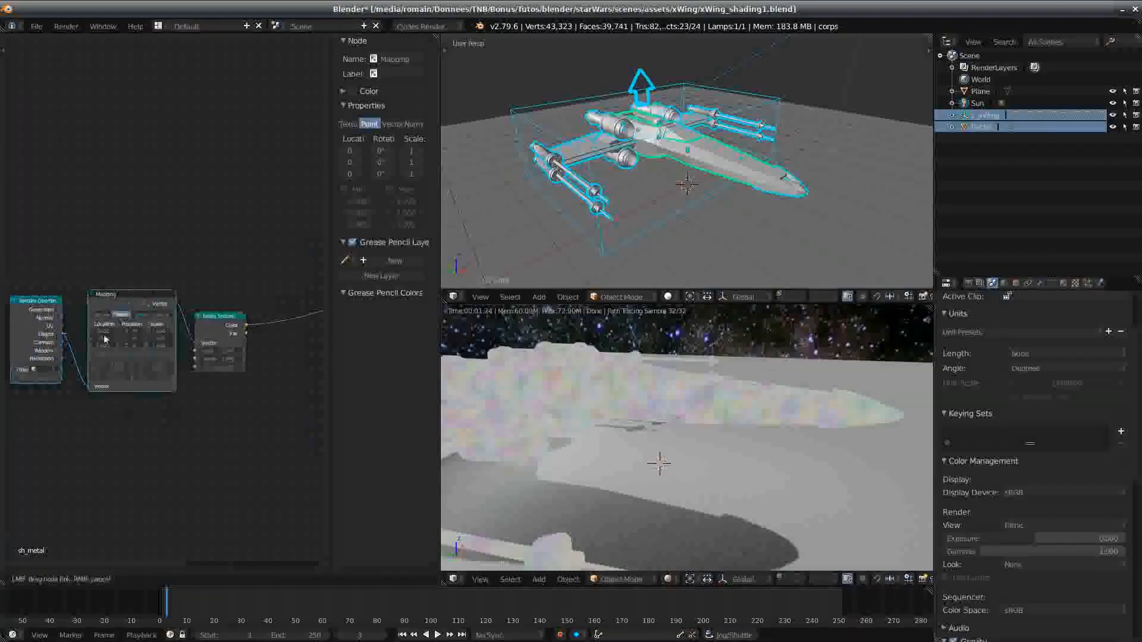
{"action": "left_click_drag", "start_coordinate": [59, 336], "coordinate": [198, 345]}
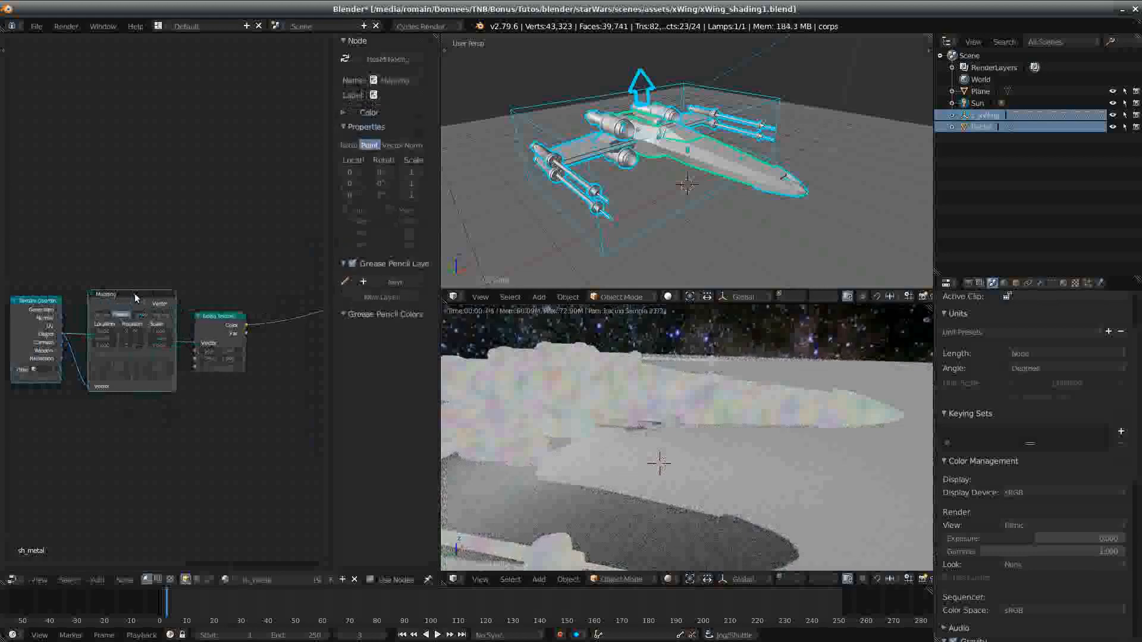
Step: Delete the Mapping node and move the Texture Coordinate node next to the Noise Texture
{"action": "key", "text": "x"}
{"action": "left_click_drag", "start_coordinate": [42, 302], "coordinate": [158, 310]}
{"action": "middle_click_drag", "start_coordinate": [268, 397], "coordinate": [100, 393]}
{"action": "middle_click_drag", "start_coordinate": [711, 369], "coordinate": [690, 376]}
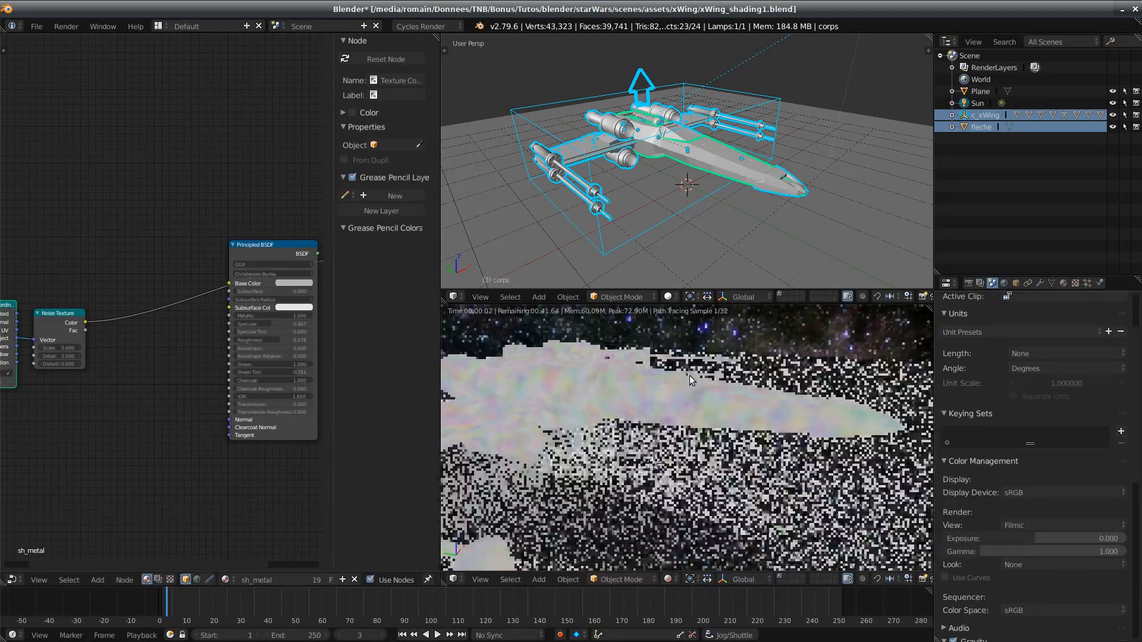
{"action": "middle_click_drag", "start_coordinate": [117, 414], "coordinate": [165, 415]}
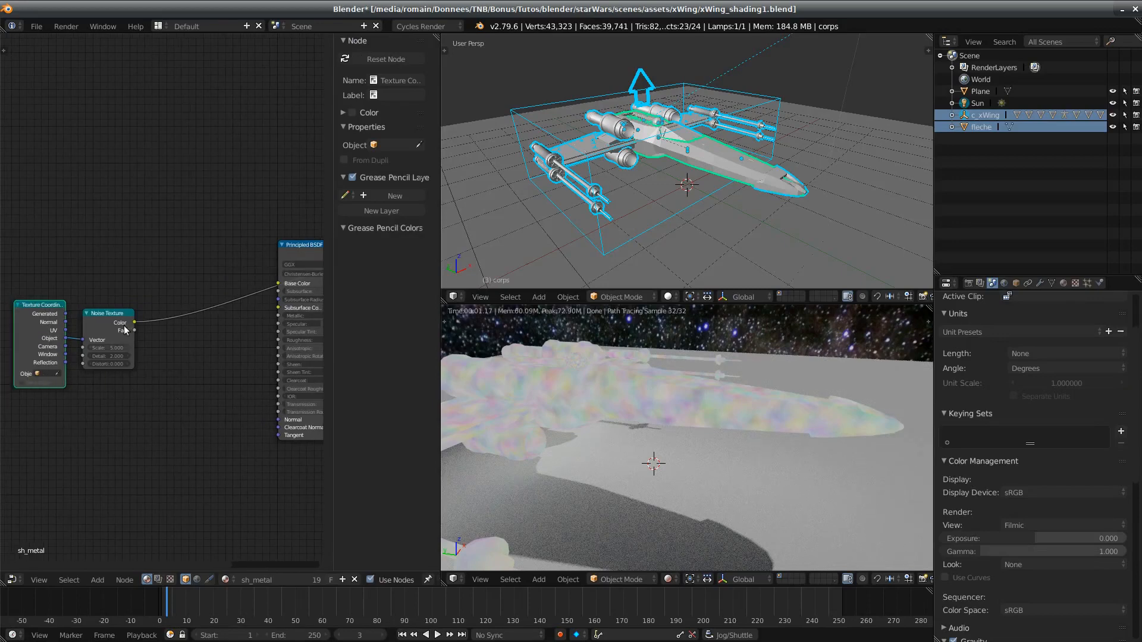
Step: Use the Noise Texture's Fac output instead of Color, reroute it from Base Color to the Principled BSDF's Roughness, and inspect the hull's reflections
{"action": "left_click", "coordinate": [121, 324], "text": "ctrl+shift"}
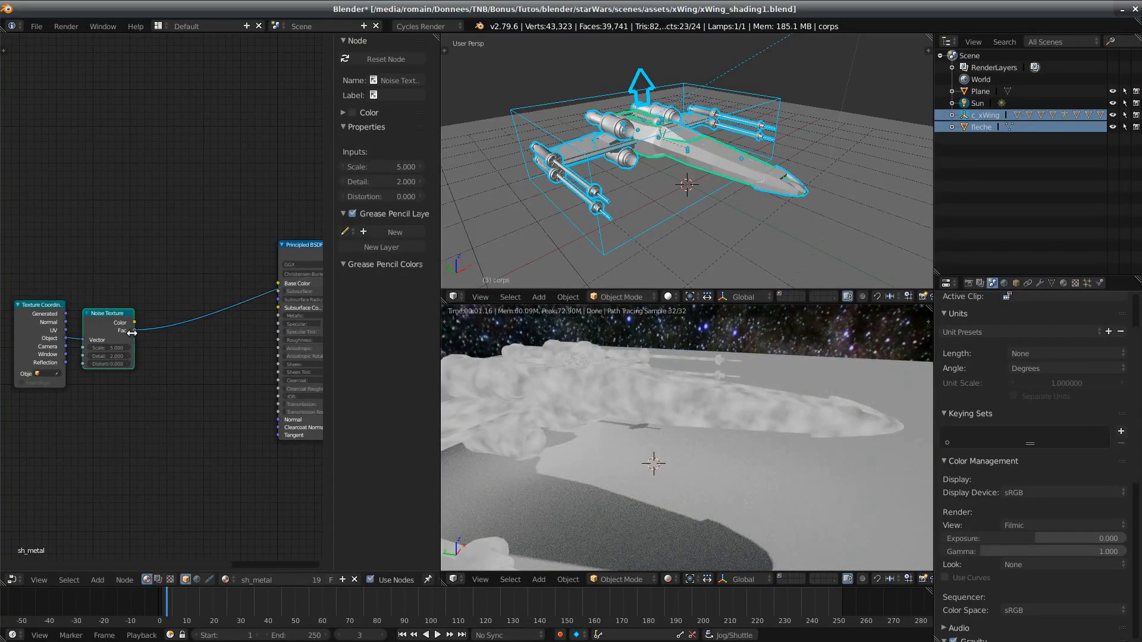
{"action": "middle_click_drag", "start_coordinate": [800, 512], "coordinate": [684, 478]}
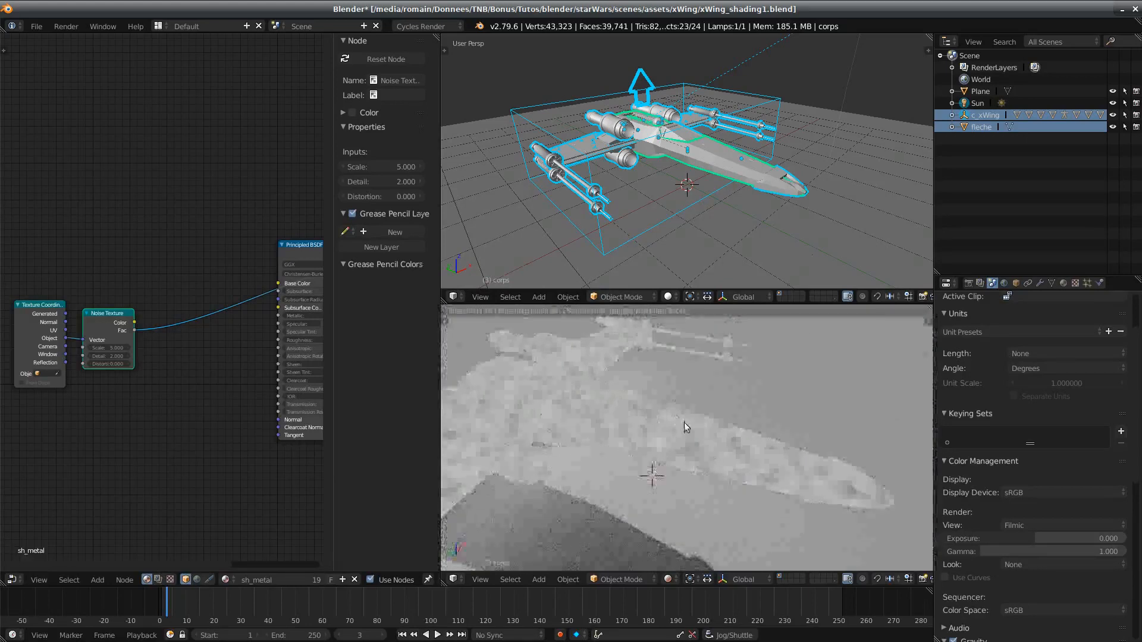
{"action": "left_click_drag", "start_coordinate": [135, 331], "coordinate": [278, 340]}
{"action": "left_click", "coordinate": [288, 249]}
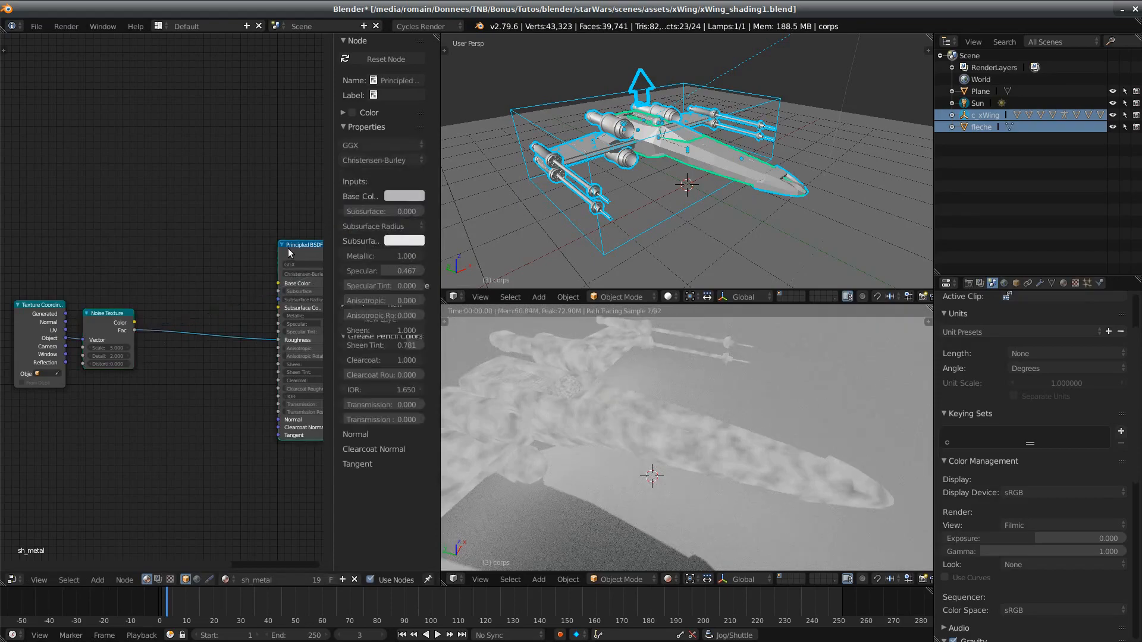
{"action": "left_click_drag", "start_coordinate": [278, 283], "coordinate": [276, 213]}
{"action": "middle_click_drag", "start_coordinate": [606, 430], "coordinate": [705, 534]}
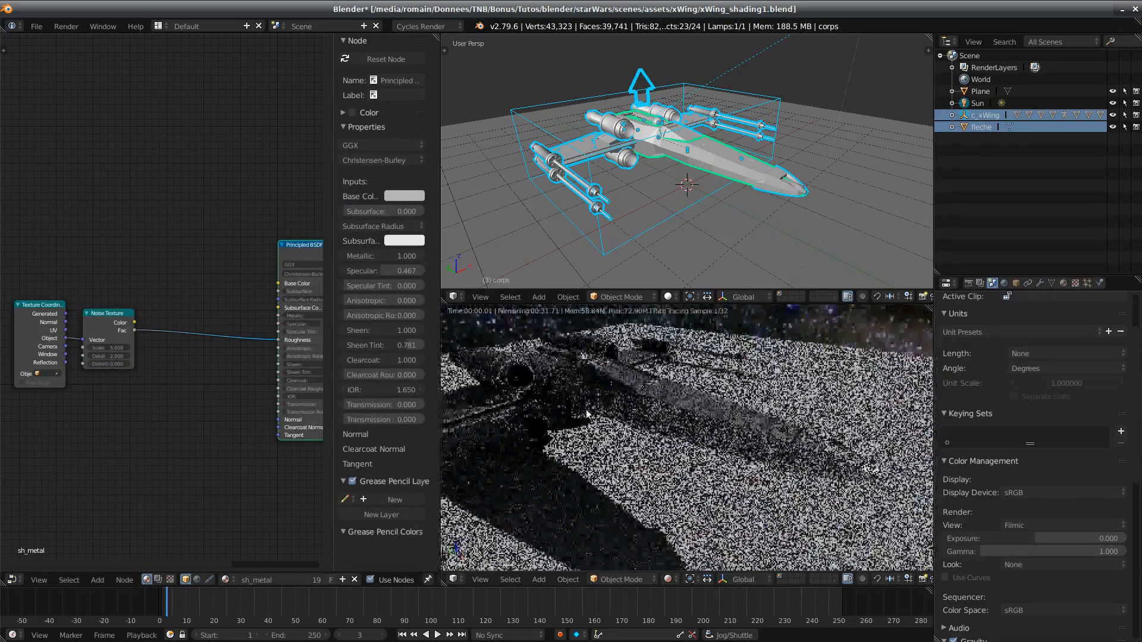
{"action": "middle_click_drag", "start_coordinate": [719, 398], "coordinate": [738, 515]}
{"action": "scroll", "coordinate": [726, 468], "scroll_direction": "up", "scroll_amount": 3}
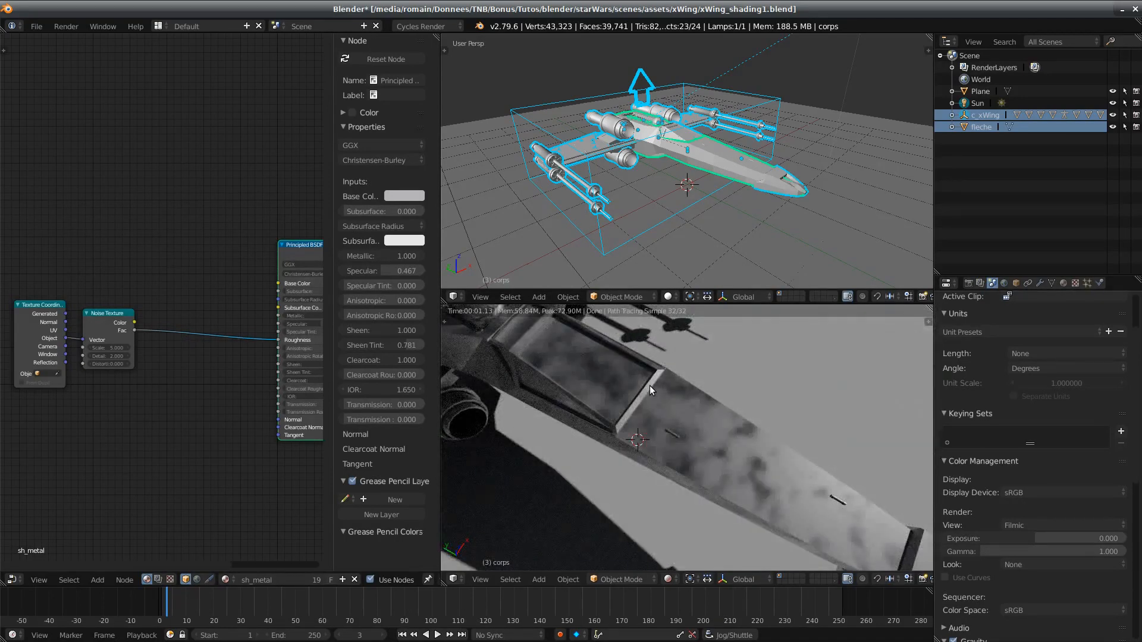
{"action": "middle_click_drag", "start_coordinate": [650, 386], "coordinate": [712, 429]}
{"action": "scroll", "coordinate": [164, 427], "scroll_direction": "down", "scroll_amount": 2}
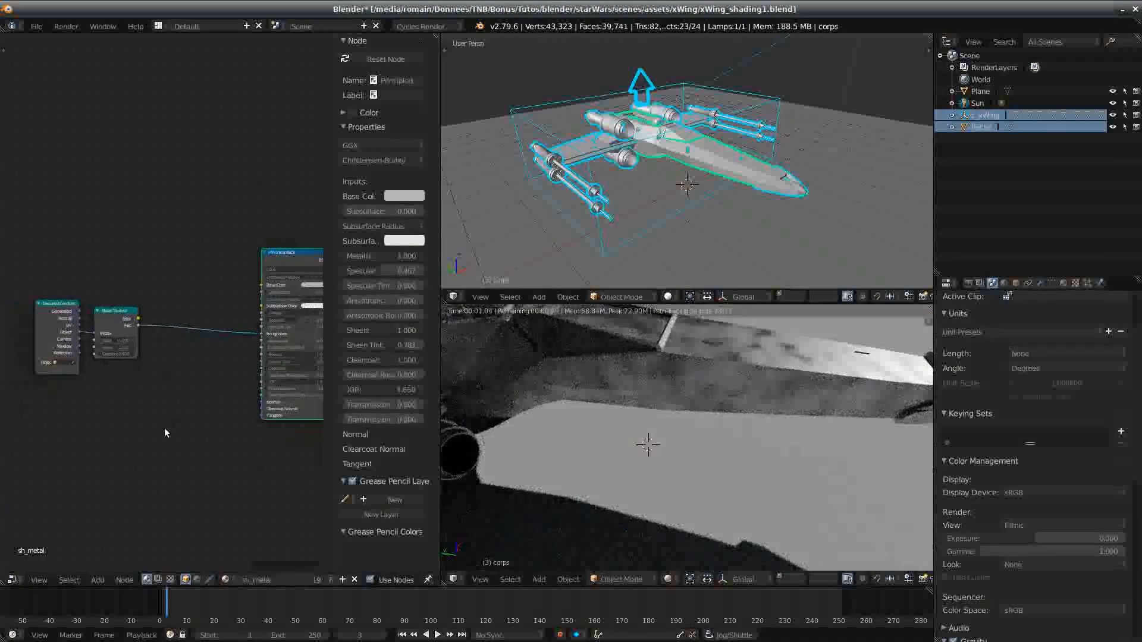
Step: Begin adding another node to the sh_metal material by searching the available node types
{"action": "middle_click_drag", "start_coordinate": [164, 427], "coordinate": [154, 465]}
{"action": "key", "text": "shift+a"}
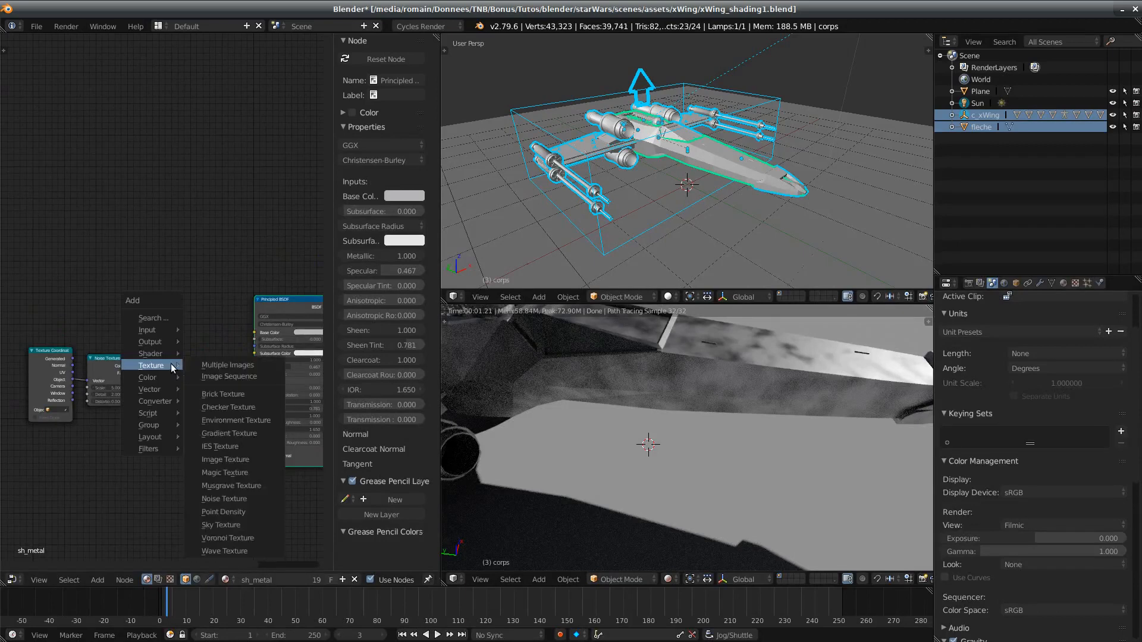
{"action": "left_click", "coordinate": [172, 320]}
{"action": "key", "text": "Down"}
{"action": "key", "text": "Down"}
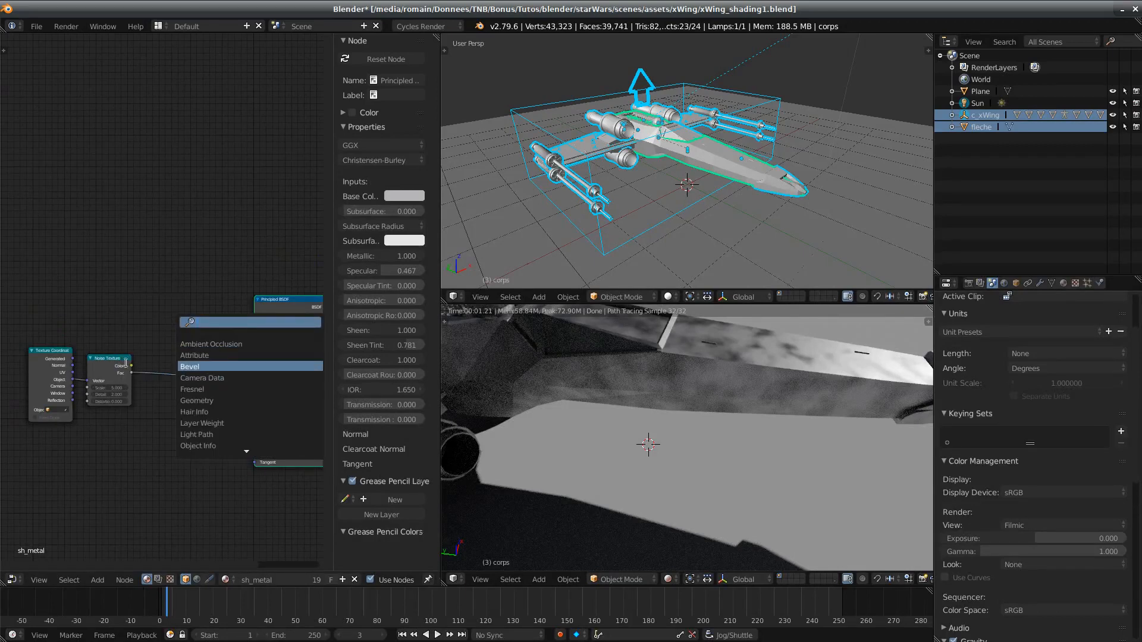
Step: Insert an RGB Curves node between the Noise Texture's factor output and the Principled BSDF's roughness input
{"action": "type", "text": "curve"}
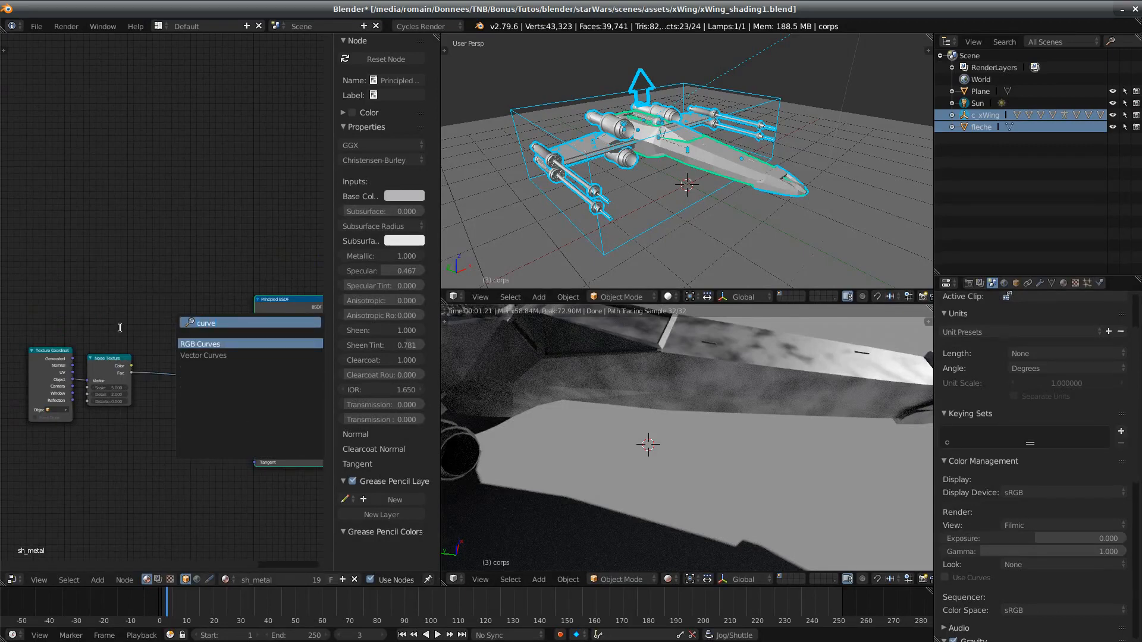
{"action": "key", "text": "Return"}
{"action": "left_click", "coordinate": [159, 330]}
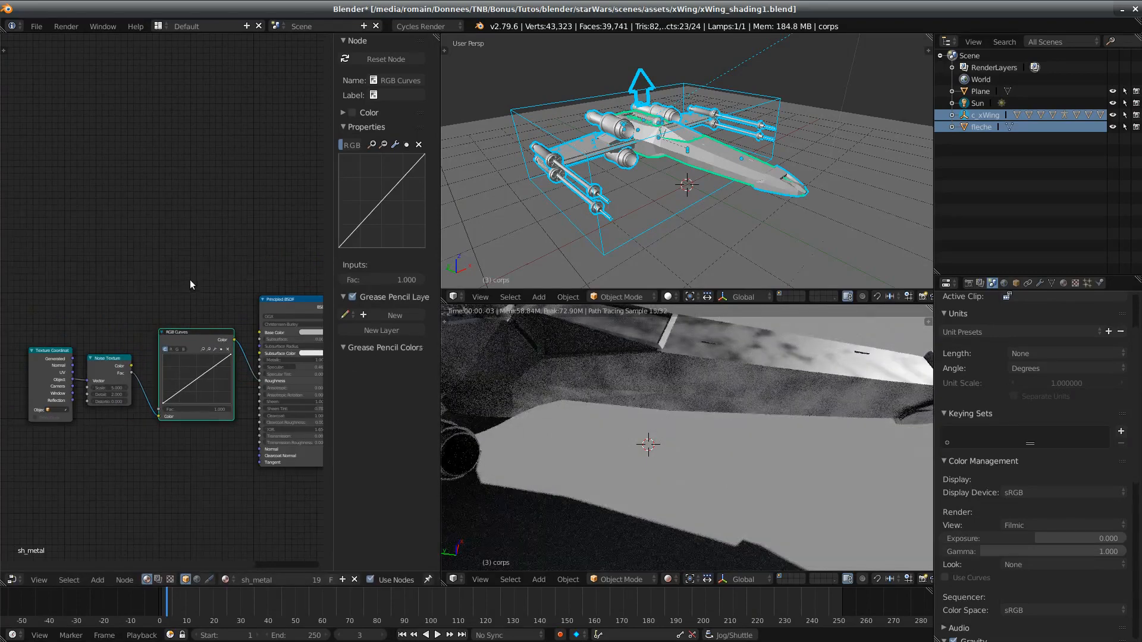
Step: Bend the RGB Curves curve slightly upward by placing its midpoint at about X 0.450, Y 0.537
{"action": "scroll", "coordinate": [167, 271], "scroll_direction": "up", "scroll_amount": 2}
{"action": "middle_click_drag", "start_coordinate": [140, 262], "coordinate": [54, 206]}
{"action": "left_click_drag", "start_coordinate": [137, 328], "coordinate": [140, 354]}
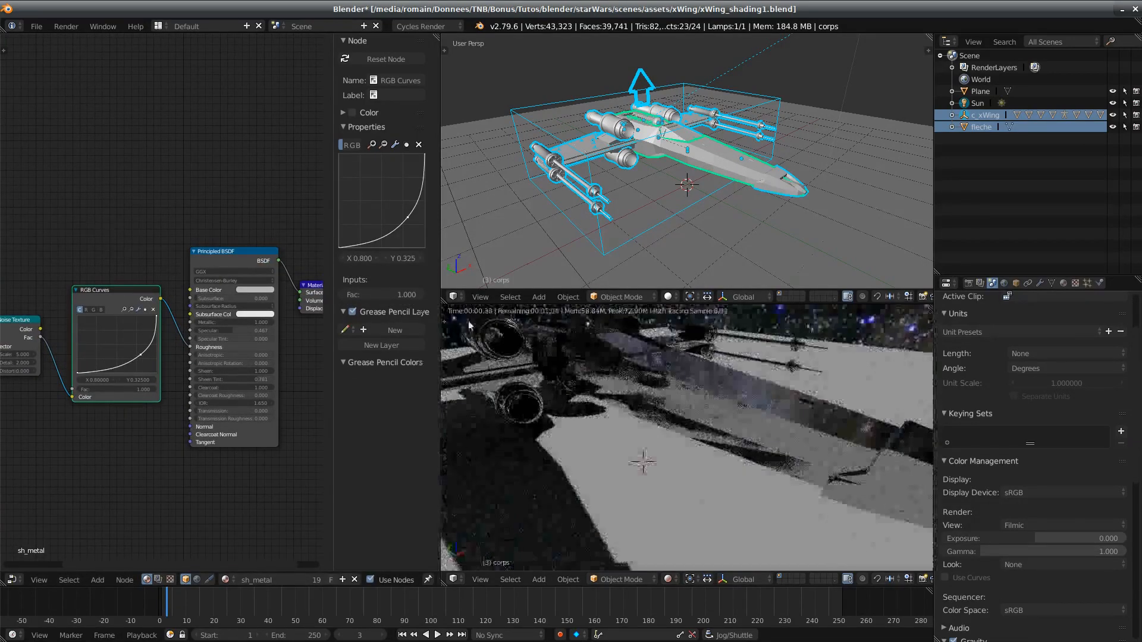
{"action": "left_click_drag", "start_coordinate": [143, 361], "coordinate": [115, 349]}
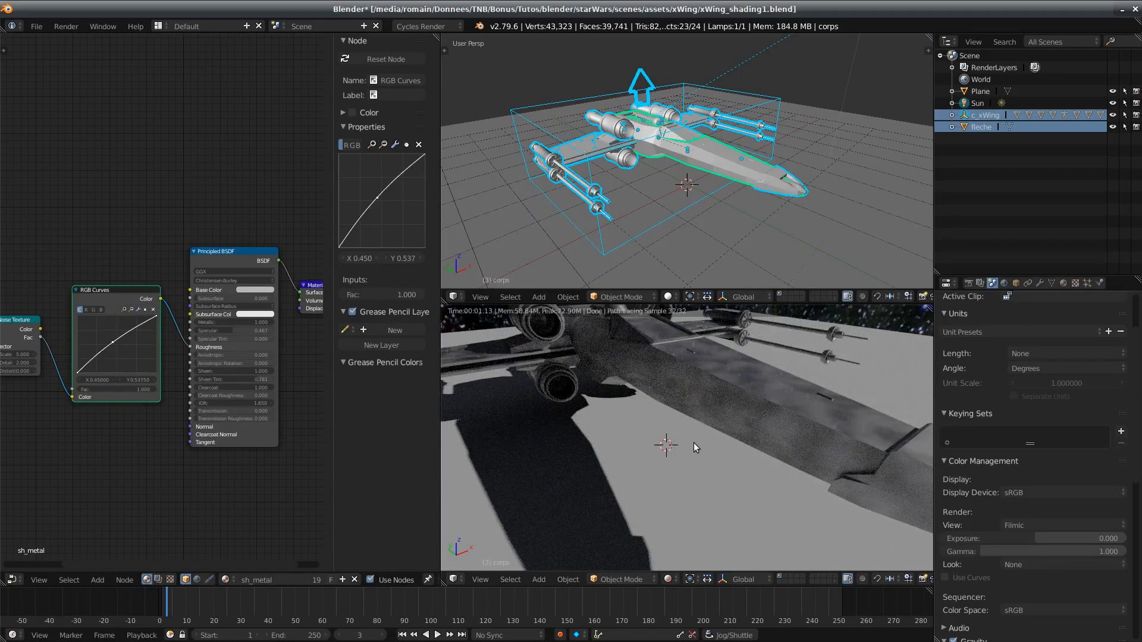
{"action": "middle_click_drag", "start_coordinate": [694, 442], "coordinate": [630, 440]}
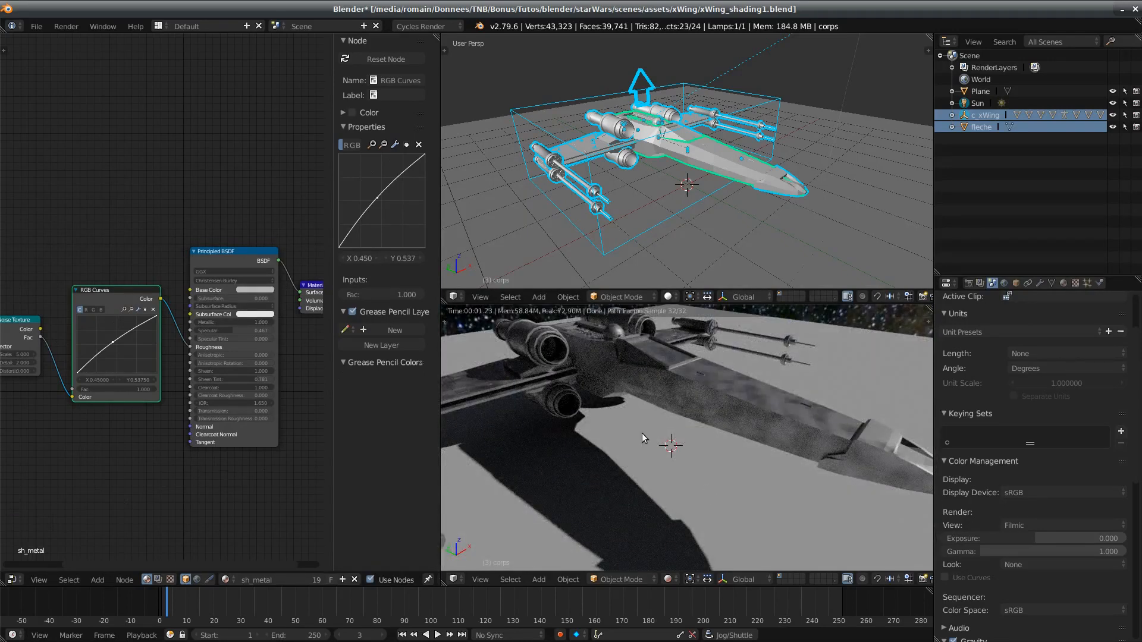
Step: Move the Texture Coordinate and Noise Texture nodes away from the RGB Curves node and space them apart
{"action": "middle_click_drag", "start_coordinate": [52, 480], "coordinate": [226, 469]}
{"action": "left_click_drag", "start_coordinate": [53, 275], "coordinate": [201, 407]}
{"action": "key", "text": "g"}
{"action": "right_click", "coordinate": [112, 420]}
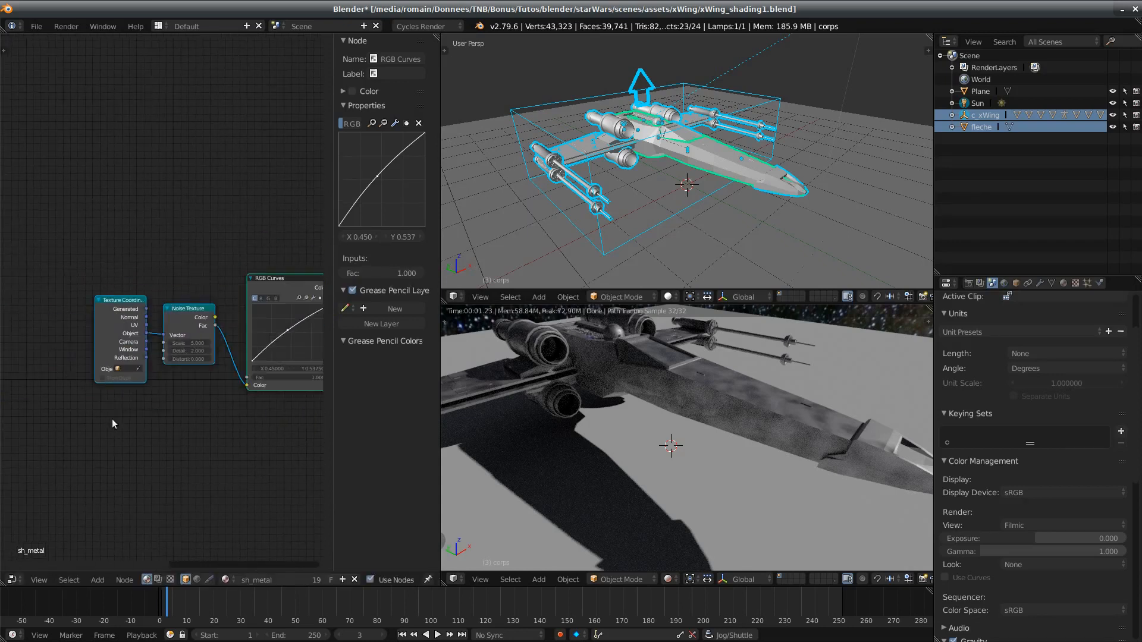
{"action": "right_click", "coordinate": [172, 322]}
{"action": "right_click", "coordinate": [124, 331], "text": "shift"}
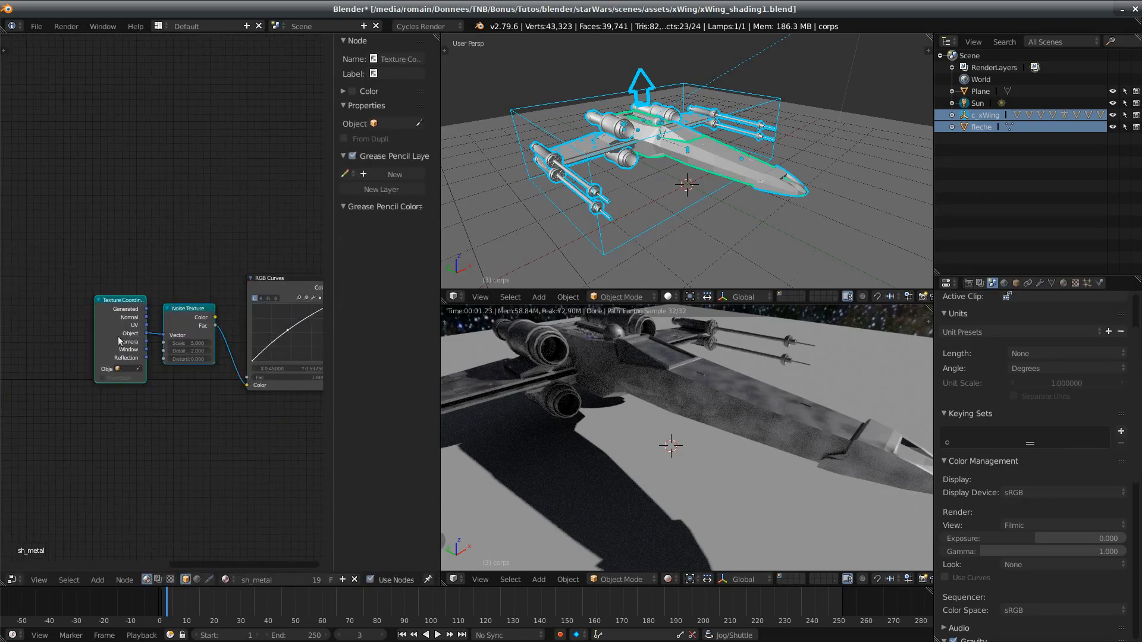
{"action": "key", "text": "g"}
{"action": "left_click", "coordinate": [30, 411]}
{"action": "right_click", "coordinate": [93, 341]}
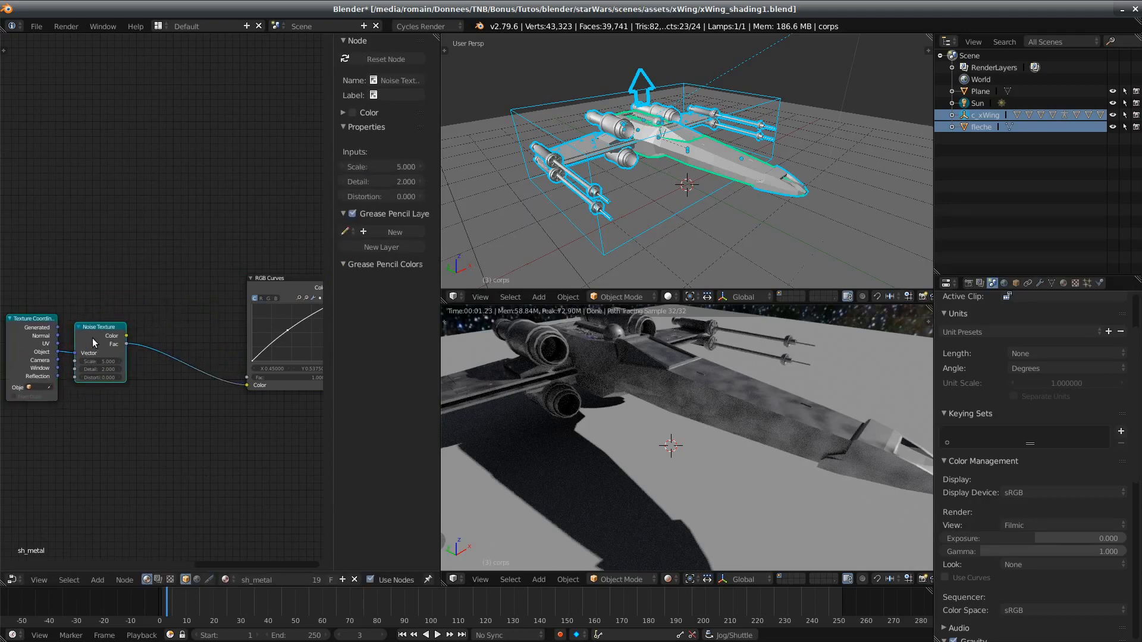
{"action": "key", "text": "g"}
{"action": "left_click", "coordinate": [106, 332]}
Step: Duplicate the Noise Texture below the original, feed it the Object coordinates, preview it on the ship and set its scale to 19.1
{"action": "key", "text": "shift+d"}
{"action": "left_click", "coordinate": [131, 470]}
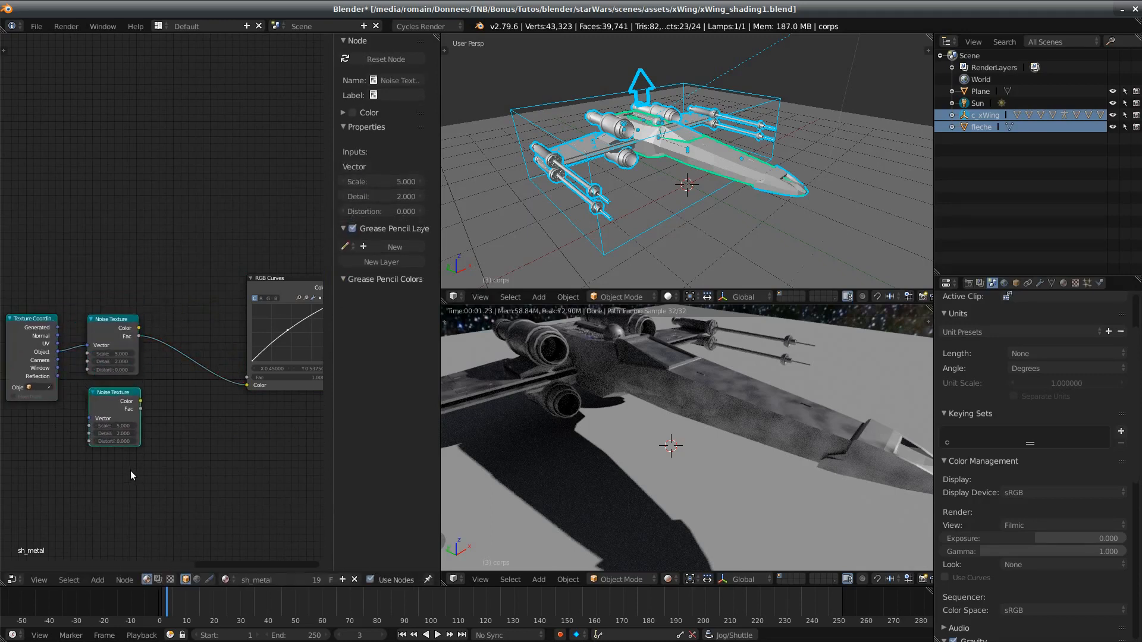
{"action": "left_click_drag", "start_coordinate": [58, 352], "coordinate": [88, 419]}
{"action": "left_click", "coordinate": [107, 405], "text": "ctrl+shift"}
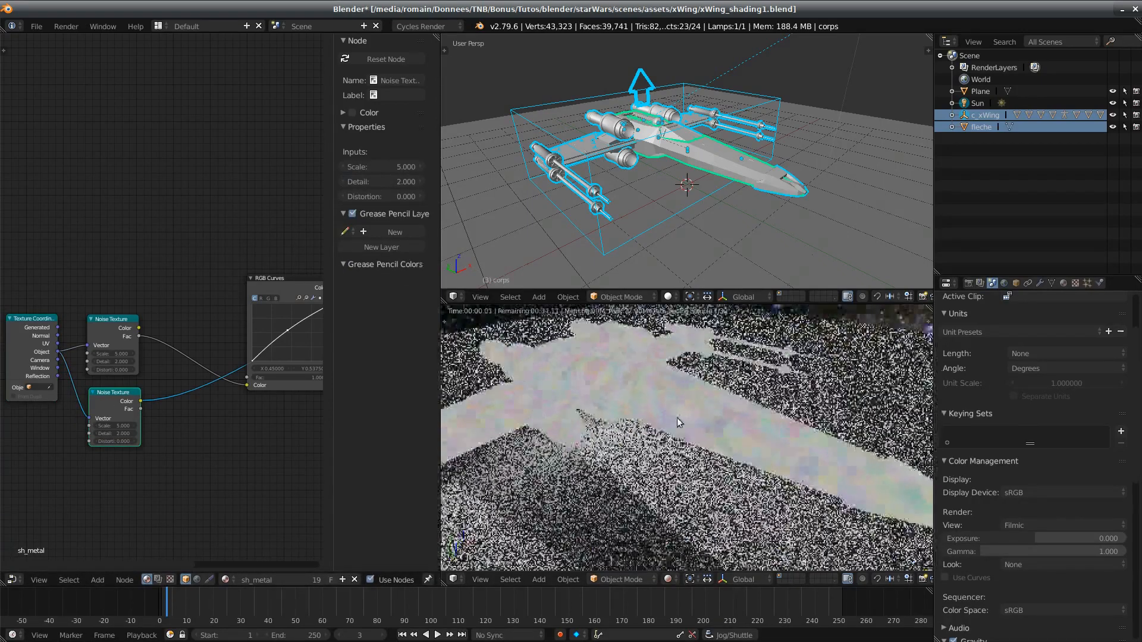
{"action": "mouse_move", "coordinate": [115, 430]}
{"action": "left_mouse_down"}
{"action": "mouse_move", "coordinate": [161, 430]}
{"action": "mouse_move", "coordinate": [135, 430]}
{"action": "left_mouse_up"}
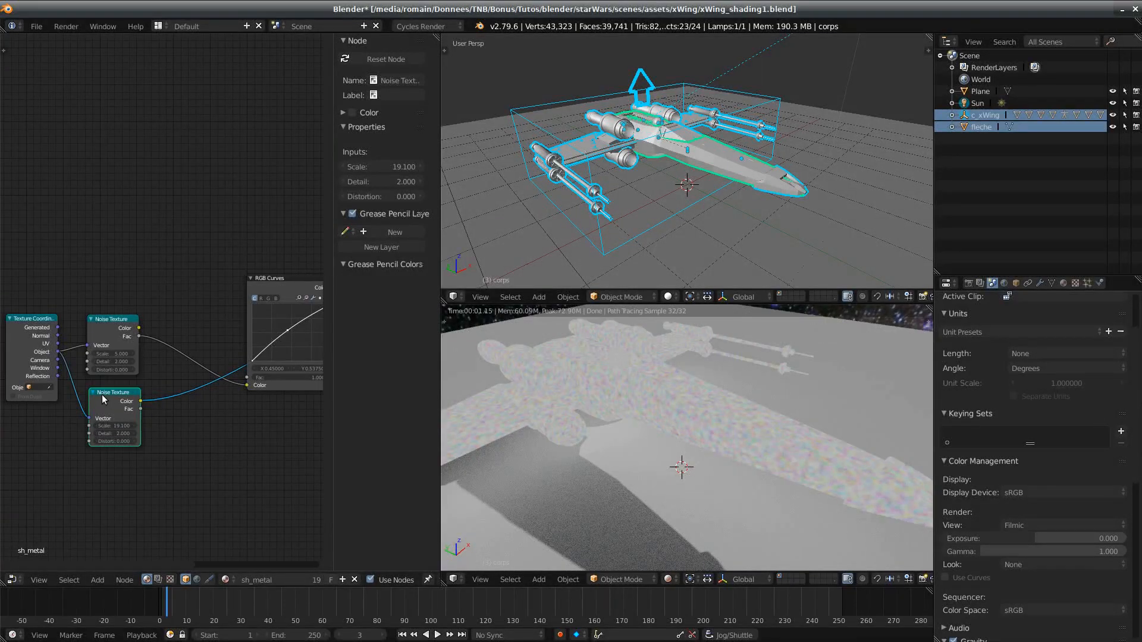
Step: Duplicate the 19.1-scale Noise Texture above the others, feed it the Object coordinates, preview it, and set scale 1 and detail 16
{"action": "key", "text": "shift+d"}
{"action": "left_click", "coordinate": [105, 250]}
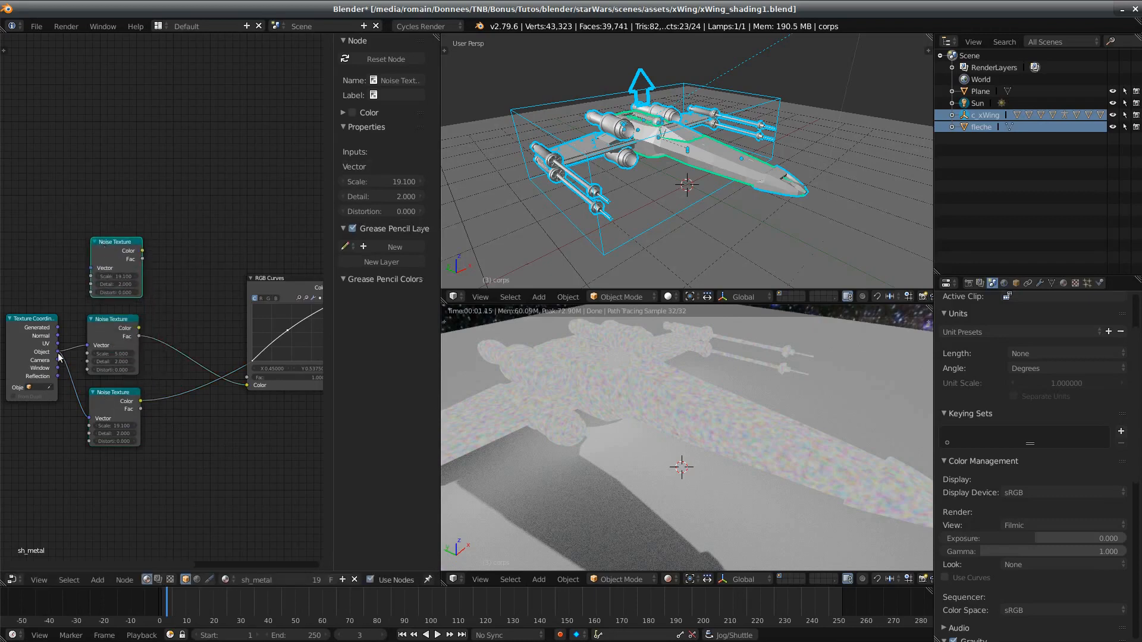
{"action": "left_click_drag", "start_coordinate": [59, 351], "coordinate": [91, 268]}
{"action": "left_click", "coordinate": [106, 249], "text": "ctrl+shift"}
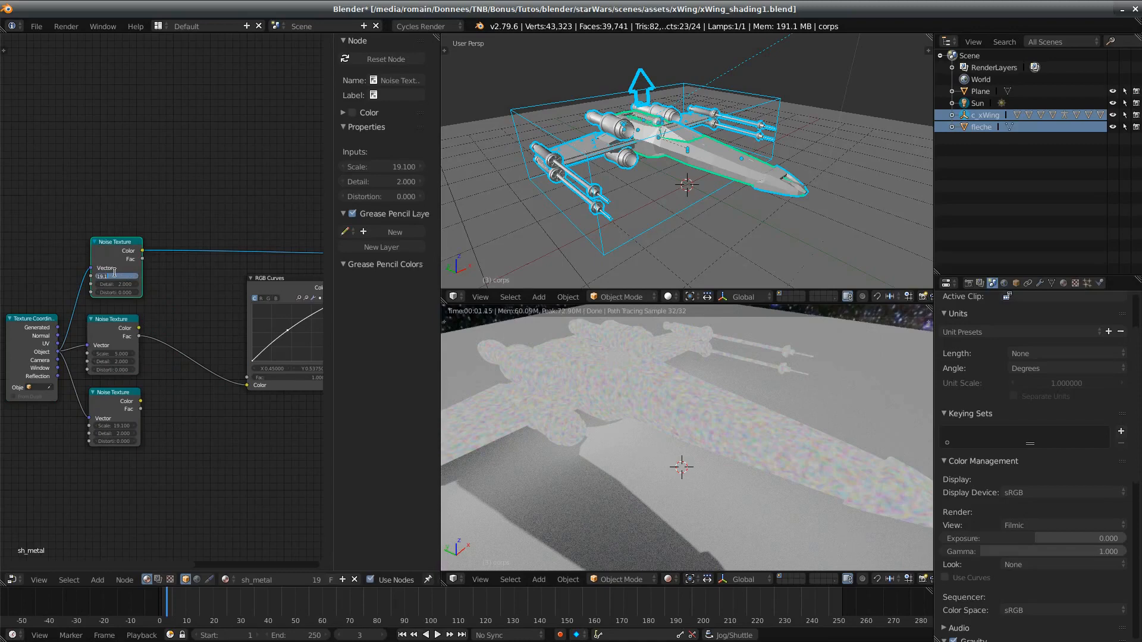
{"action": "type", "text": "1"}
{"action": "key", "text": "Return"}
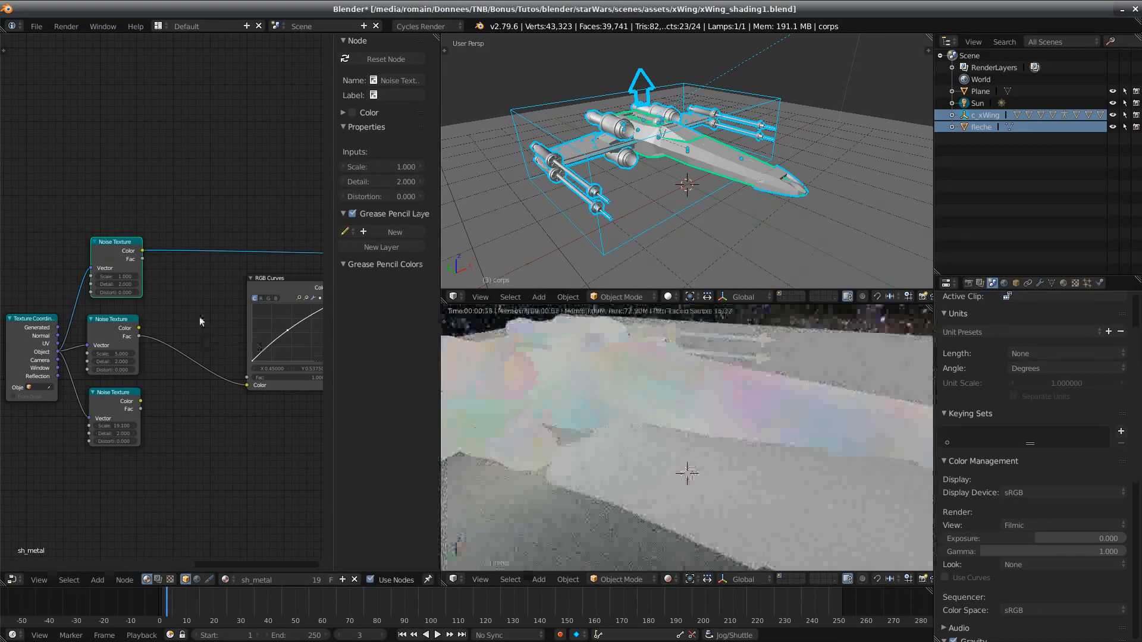
{"action": "left_click_drag", "start_coordinate": [118, 284], "coordinate": [226, 284]}
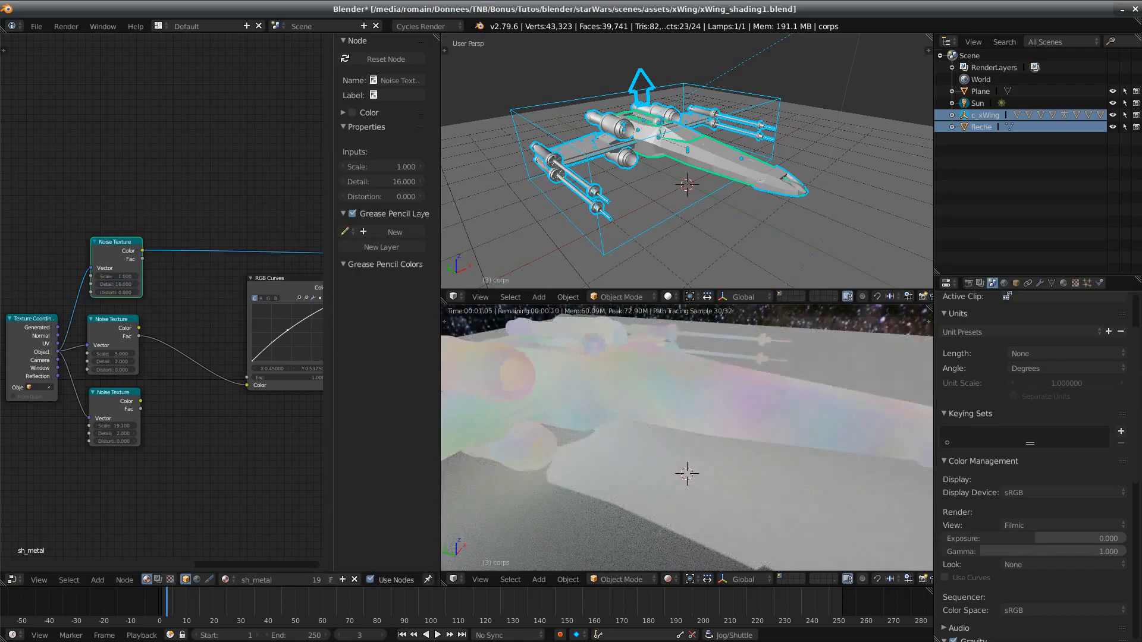
Step: Set the middle Noise Texture's detail to 16 and preview the three noise textures on the ship one after another
{"action": "middle_click_drag", "start_coordinate": [583, 404], "coordinate": [527, 440]}
{"action": "left_click", "coordinate": [108, 323], "text": "ctrl+shift"}
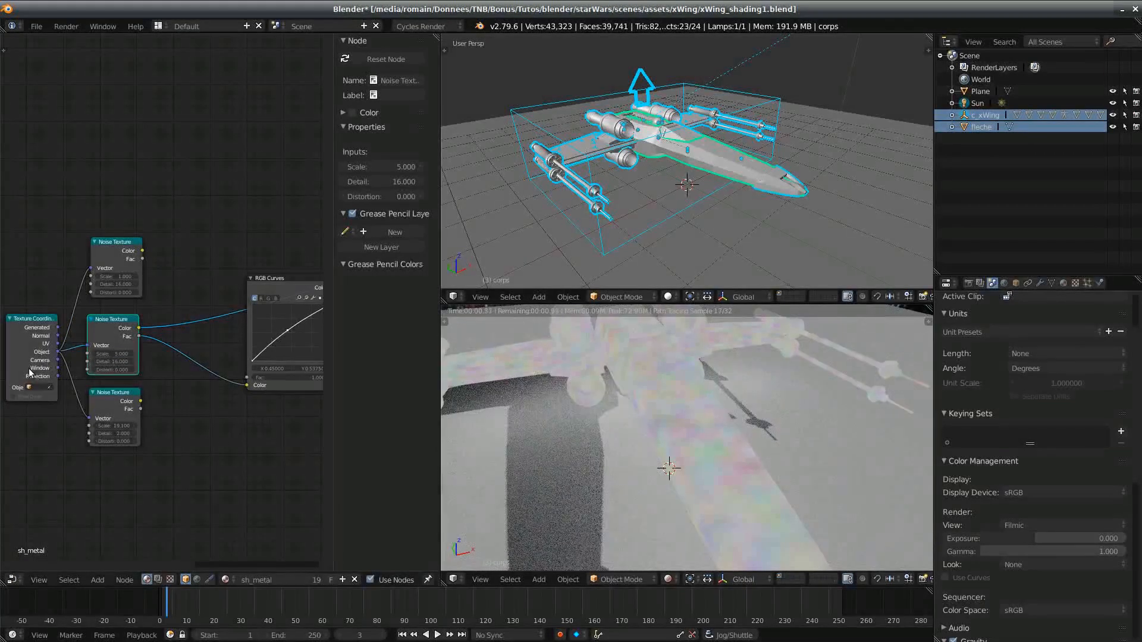
{"action": "left_click", "coordinate": [105, 393], "text": "ctrl+shift"}
{"action": "middle_click_drag", "start_coordinate": [523, 438], "coordinate": [556, 440]}
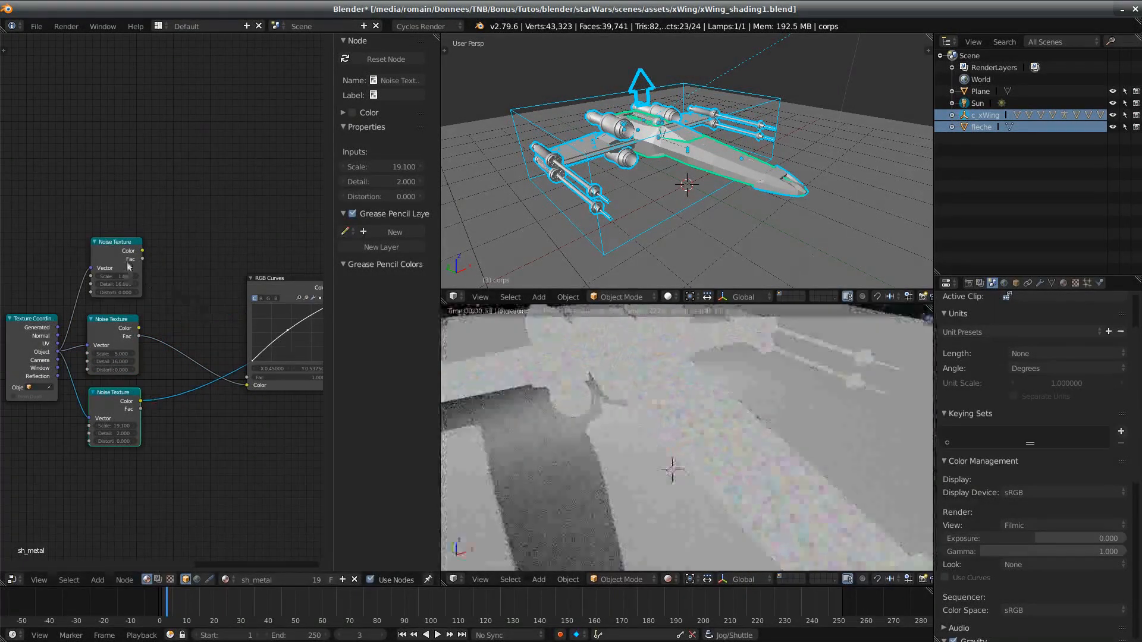
{"action": "left_click", "coordinate": [126, 256], "text": "ctrl+shift"}
Step: Move the RGB Curves, Principled BSDF and output nodes away from the noise textures to make room between them
{"action": "scroll", "coordinate": [198, 439], "scroll_direction": "down", "scroll_amount": 3}
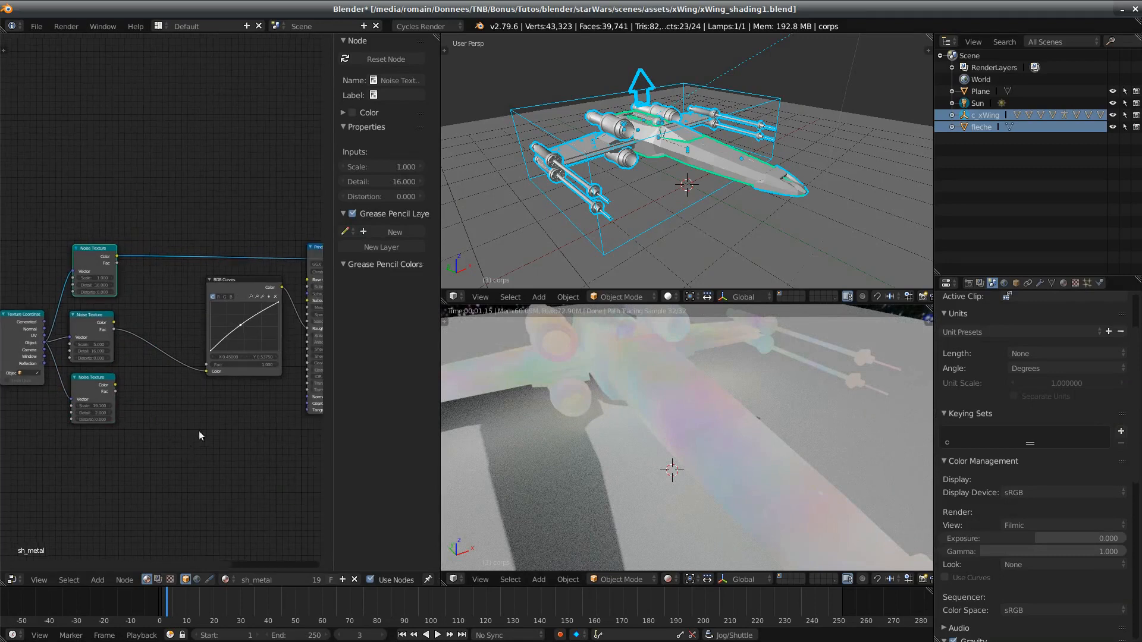
{"action": "middle_click_drag", "start_coordinate": [177, 449], "coordinate": [99, 445]}
{"action": "key", "text": "b"}
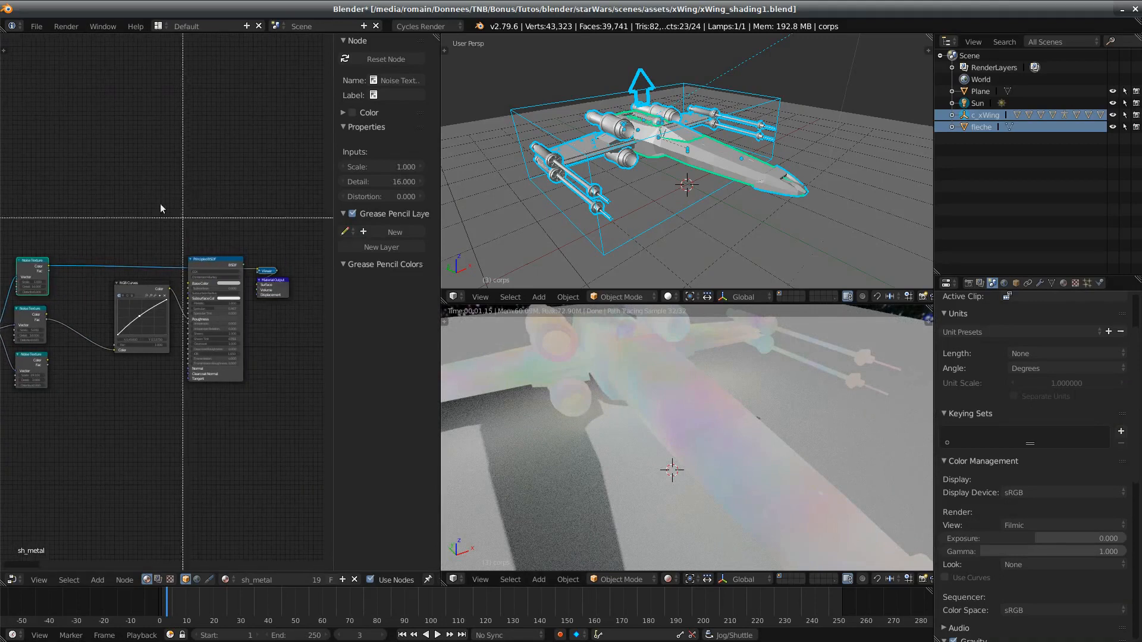
{"action": "left_click_drag", "start_coordinate": [123, 208], "coordinate": [306, 404]}
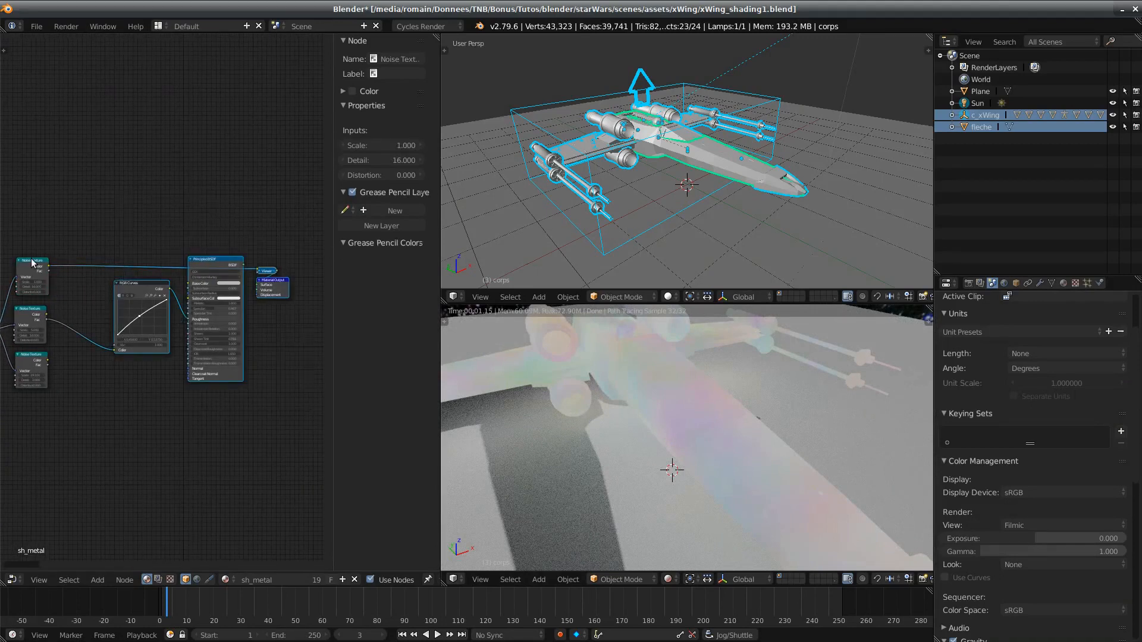
{"action": "key", "text": "g"}
{"action": "left_click", "coordinate": [301, 388]}
{"action": "middle_click_drag", "start_coordinate": [126, 439], "coordinate": [215, 445]}
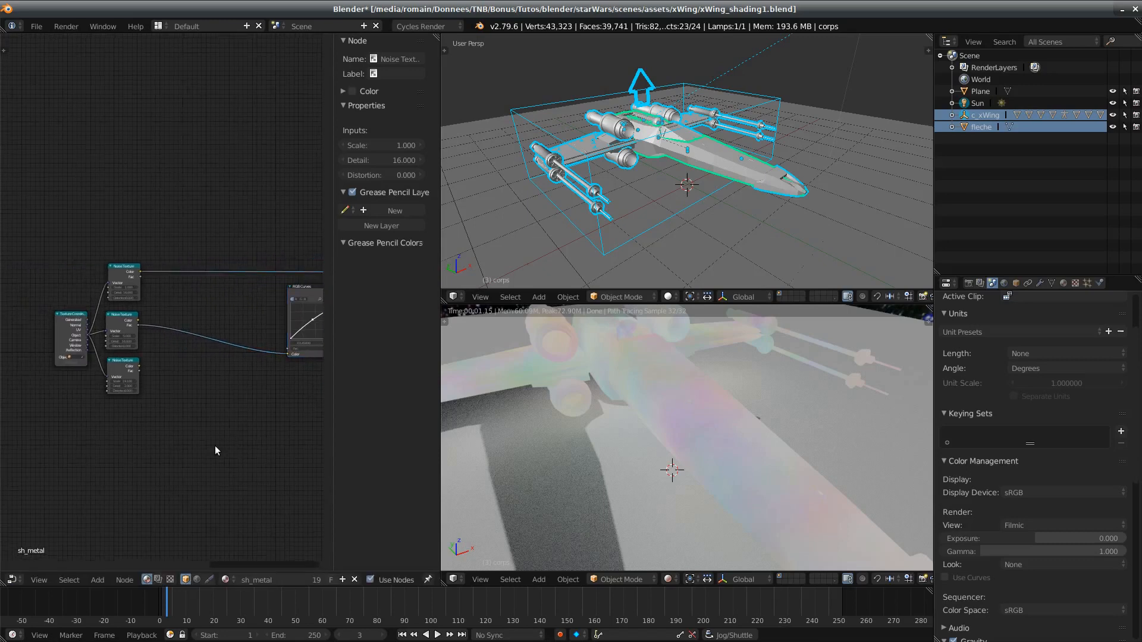
{"action": "scroll", "coordinate": [208, 433], "scroll_direction": "up", "scroll_amount": 2}
{"action": "key", "text": "shift+a"}
{"action": "type", "text": "mix"}
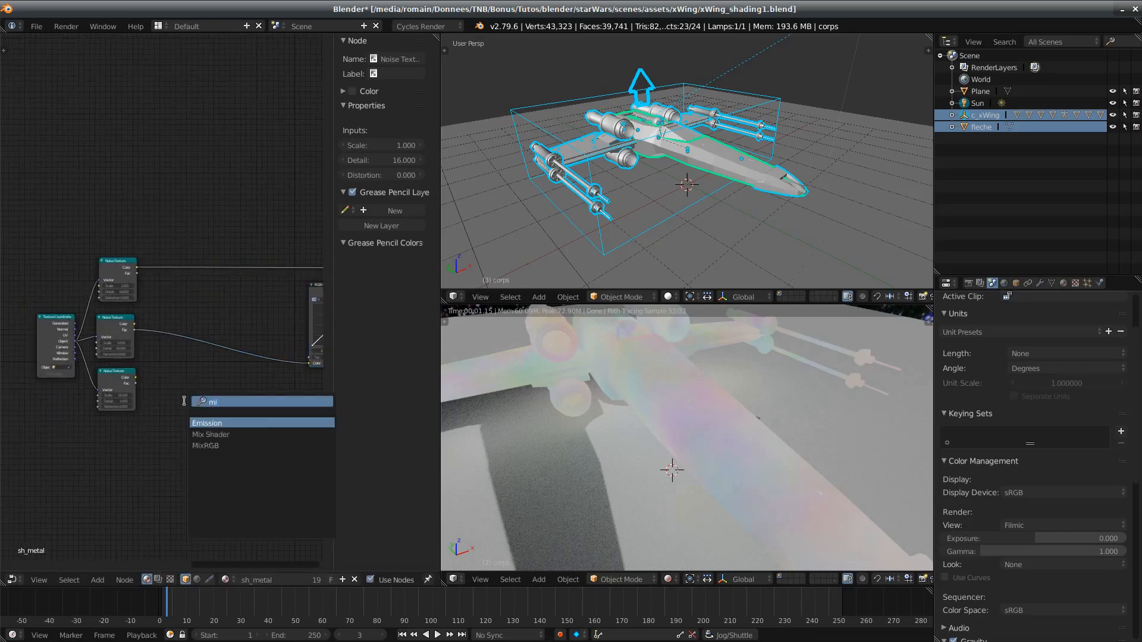
{"action": "key", "text": "Down"}
{"action": "key", "text": "Down"}
{"action": "key", "text": "Down"}
{"action": "key", "text": "Return"}
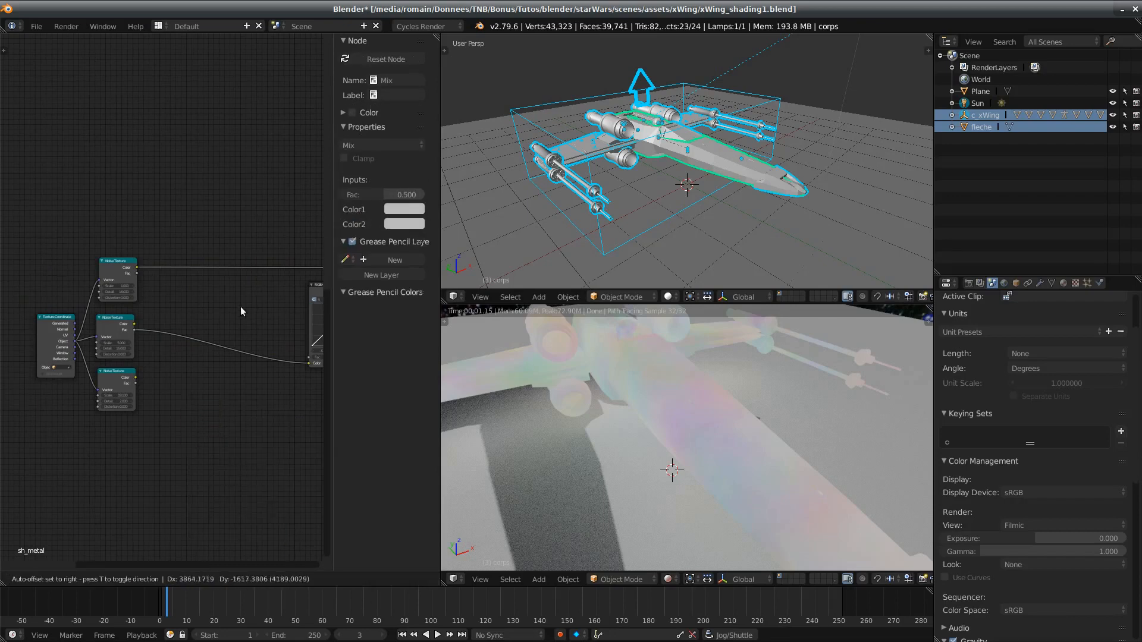
{"action": "key", "text": "Escape"}
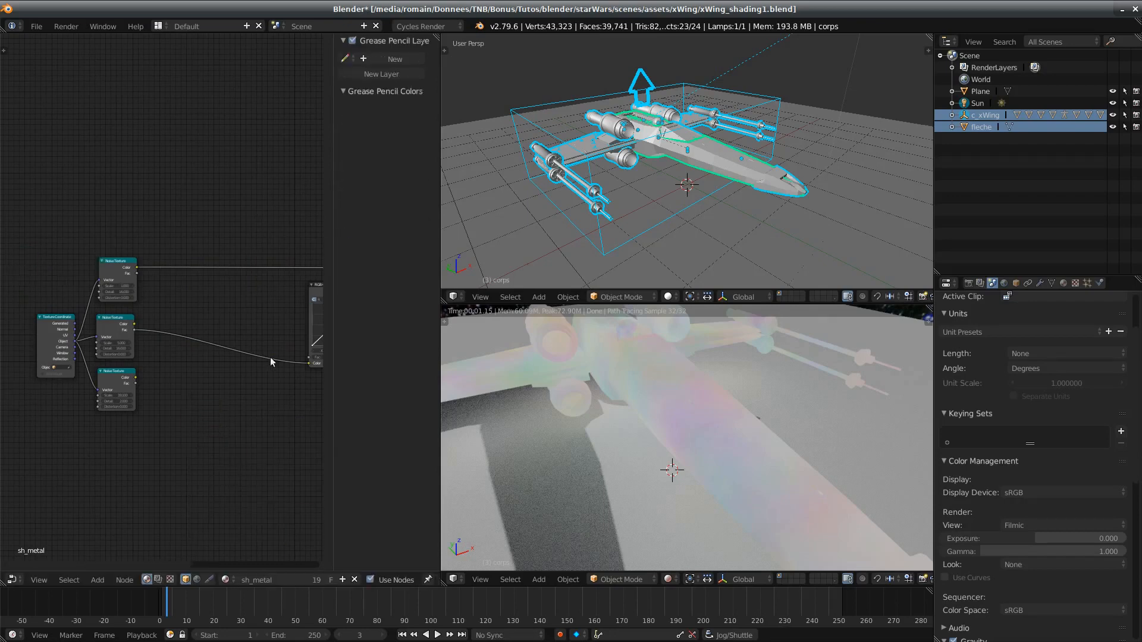
Step: Add a MixRGB node between the noise textures and the RGB Curves node
{"action": "middle_click_drag", "start_coordinate": [270, 357], "coordinate": [51, 258], "text": "ctrl"}
{"action": "scroll", "coordinate": [196, 414], "scroll_direction": "up", "scroll_amount": 10}
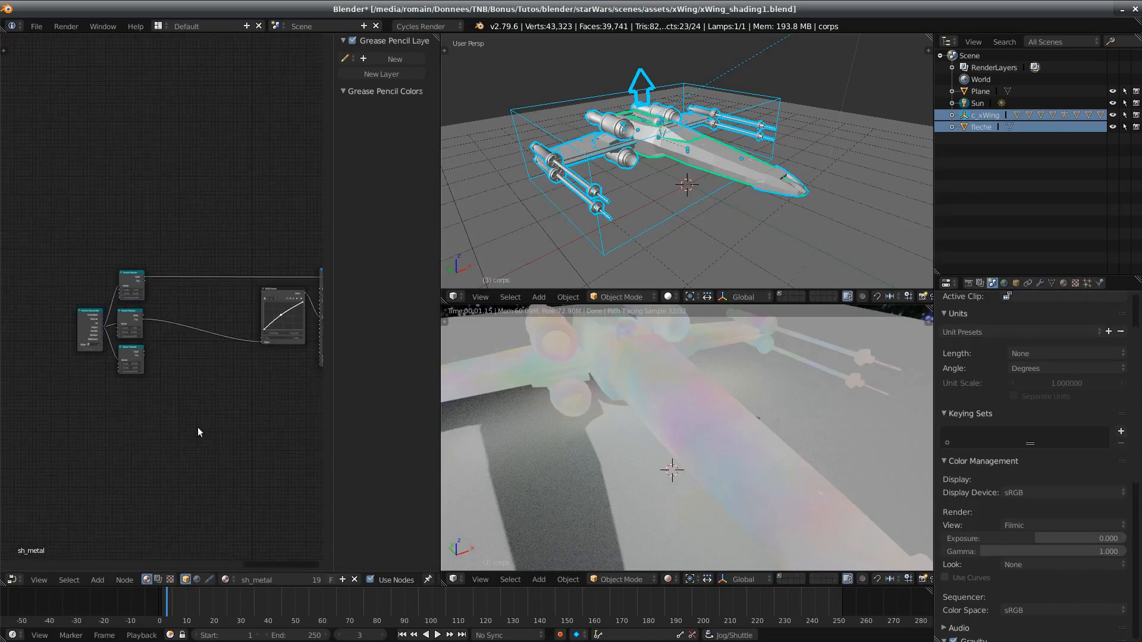
{"action": "key", "text": "shift+a"}
{"action": "left_click", "coordinate": [198, 427]}
{"action": "type", "text": "muix"}
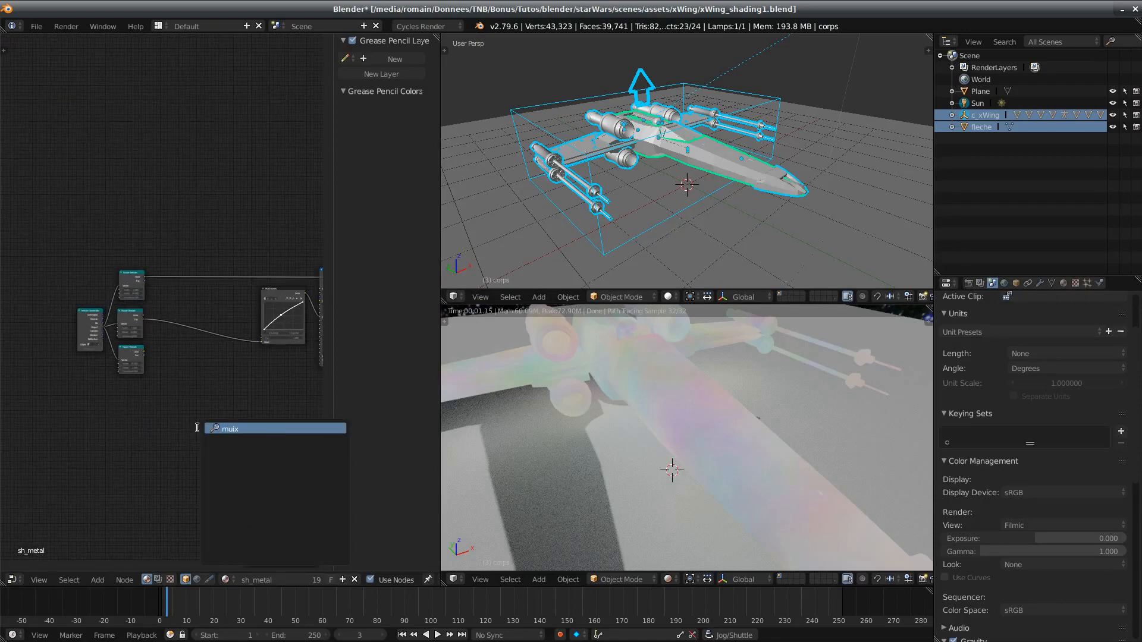
{"action": "key", "text": "BackSpace"}
{"action": "key", "text": "BackSpace"}
{"action": "key", "text": "BackSpace"}
{"action": "type", "text": "ix"}
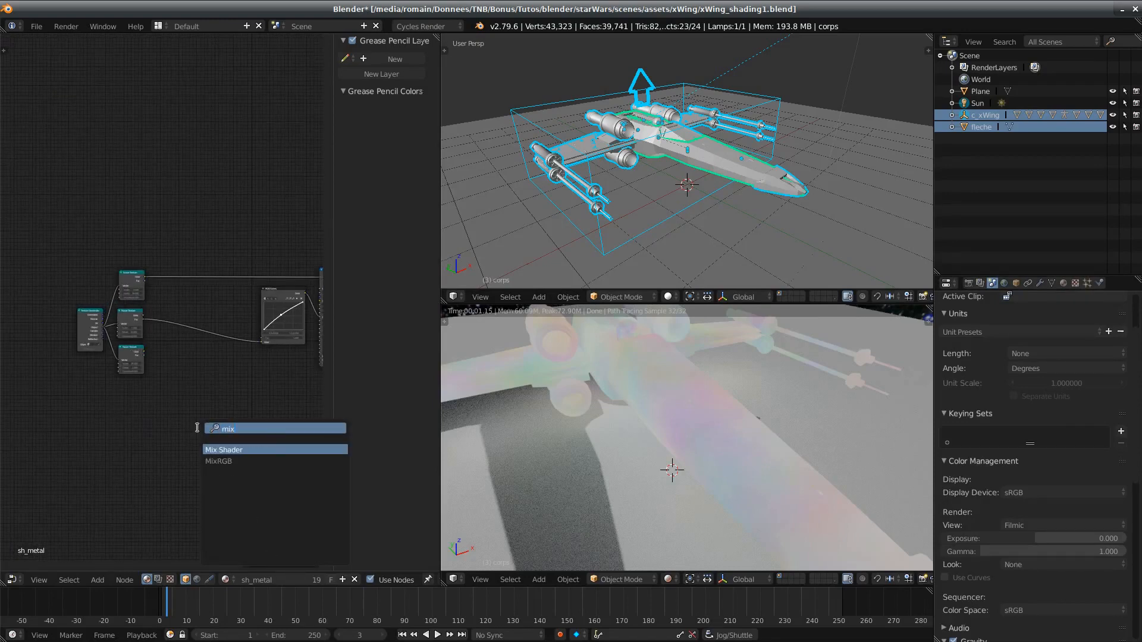
{"action": "key", "text": "Down"}
{"action": "key", "text": "Return"}
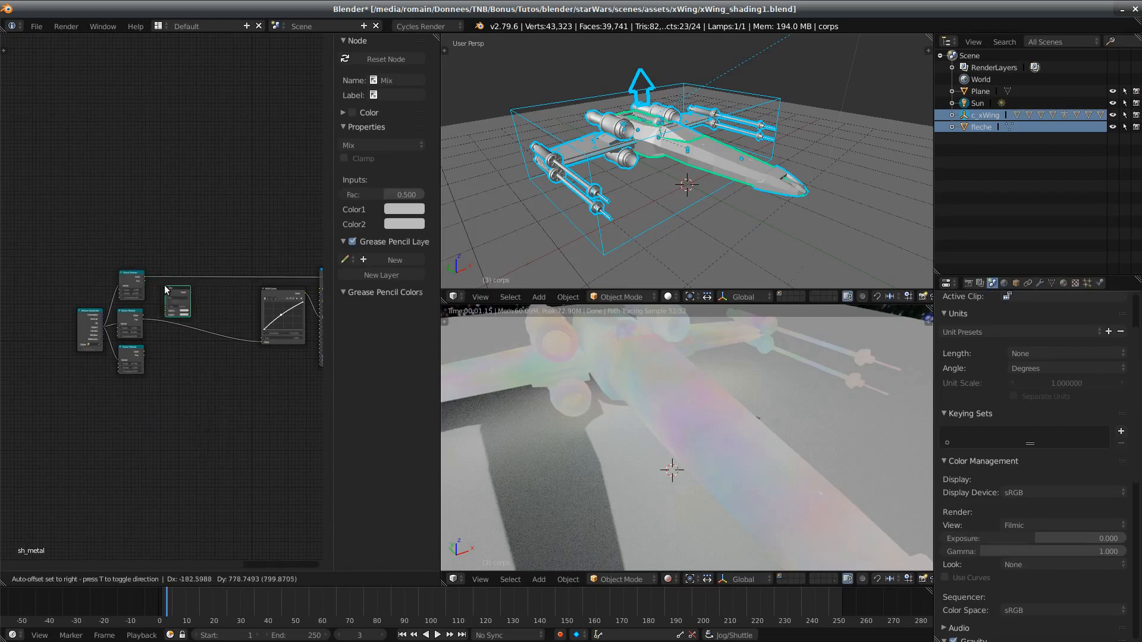
{"action": "left_click", "coordinate": [166, 292]}
Step: Connect the upper Noise Texture's factor to the Mix node's Color1 and the middle Noise Texture's factor to Color2
{"action": "scroll", "coordinate": [167, 296], "scroll_direction": "up", "scroll_amount": 4}
{"action": "left_click_drag", "start_coordinate": [188, 274], "coordinate": [217, 276]}
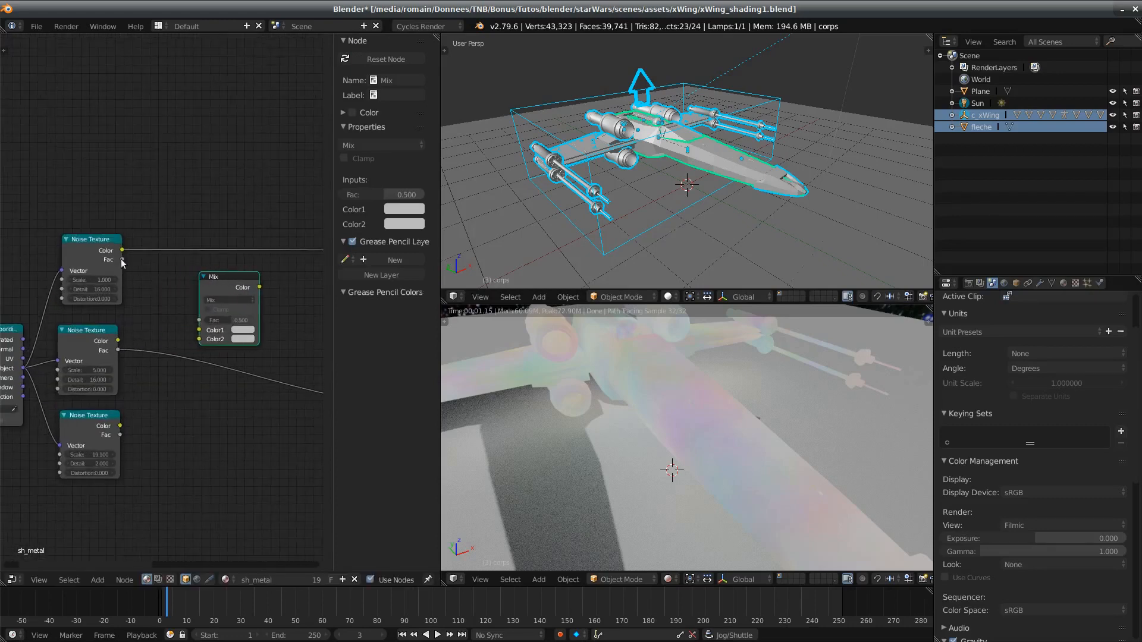
{"action": "left_click_drag", "start_coordinate": [127, 257], "coordinate": [144, 273]}
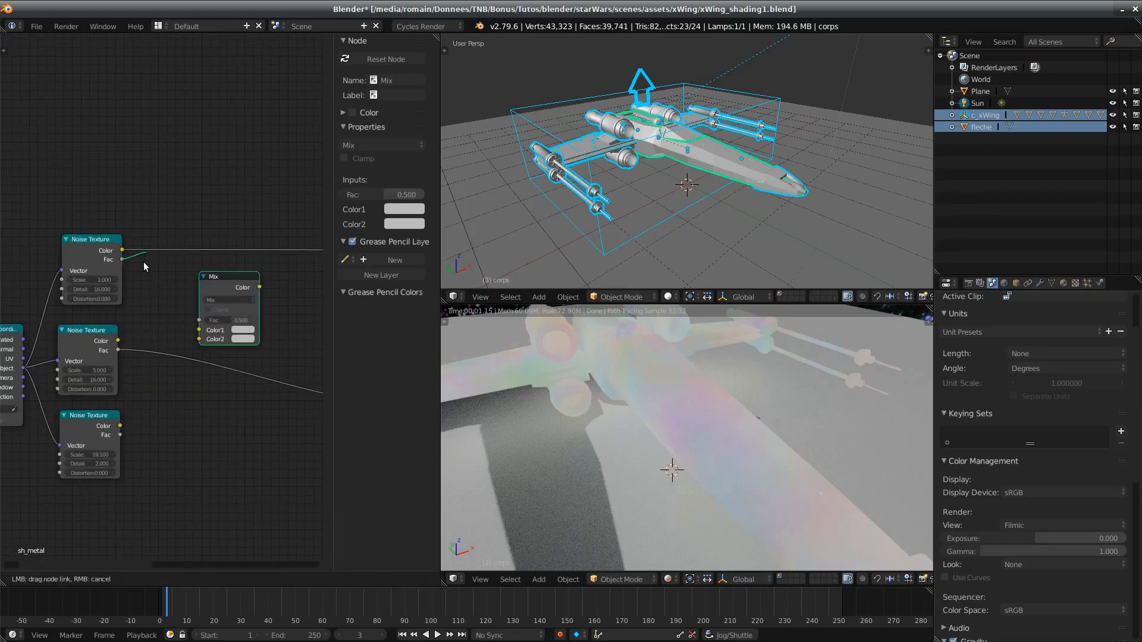
{"action": "left_click_drag", "start_coordinate": [188, 328], "coordinate": [199, 329]}
{"action": "left_click_drag", "start_coordinate": [120, 348], "coordinate": [199, 339]}
Step: Duplicate the Mix node, feeding the first mix's output into Color1 and the lower Noise Texture's color into Color2
{"action": "middle_click_drag", "start_coordinate": [226, 323], "coordinate": [84, 320]}
{"action": "key", "text": "shift+d"}
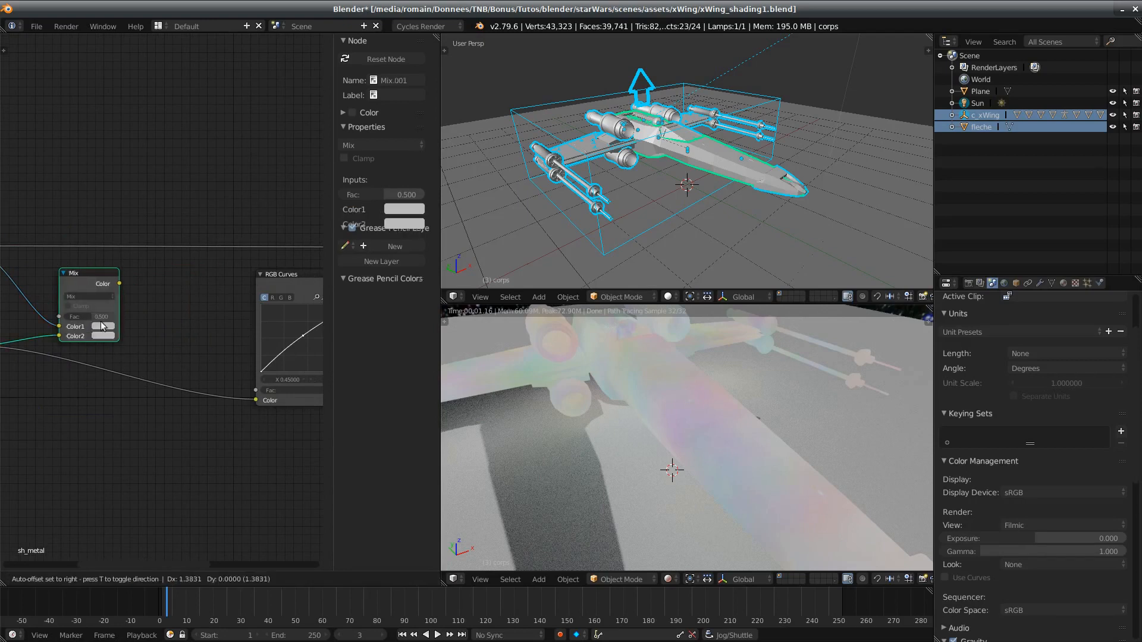
{"action": "left_click", "coordinate": [183, 339]}
{"action": "left_click_drag", "start_coordinate": [118, 284], "coordinate": [157, 346]}
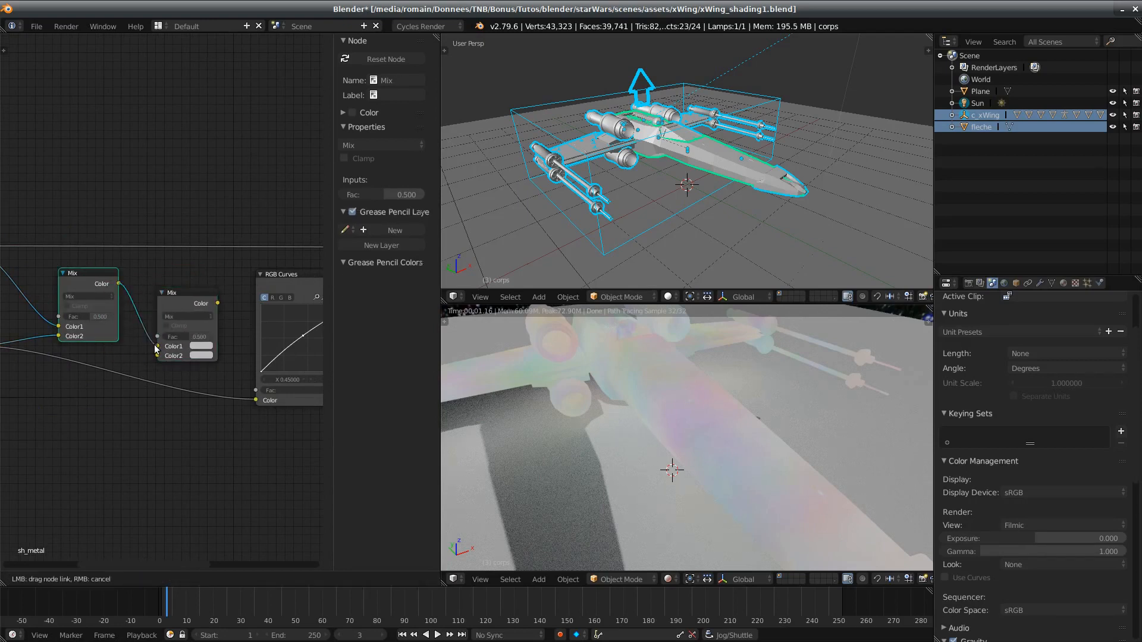
{"action": "middle_click_drag", "start_coordinate": [136, 404], "coordinate": [237, 361]}
{"action": "left_click_drag", "start_coordinate": [82, 378], "coordinate": [260, 312]}
Step: Preview the second Mix node's output on the ship and examine the combined noise pattern
{"action": "middle_click_drag", "start_coordinate": [277, 284], "coordinate": [234, 313]}
{"action": "left_click", "coordinate": [236, 283], "text": "ctrl+shift"}
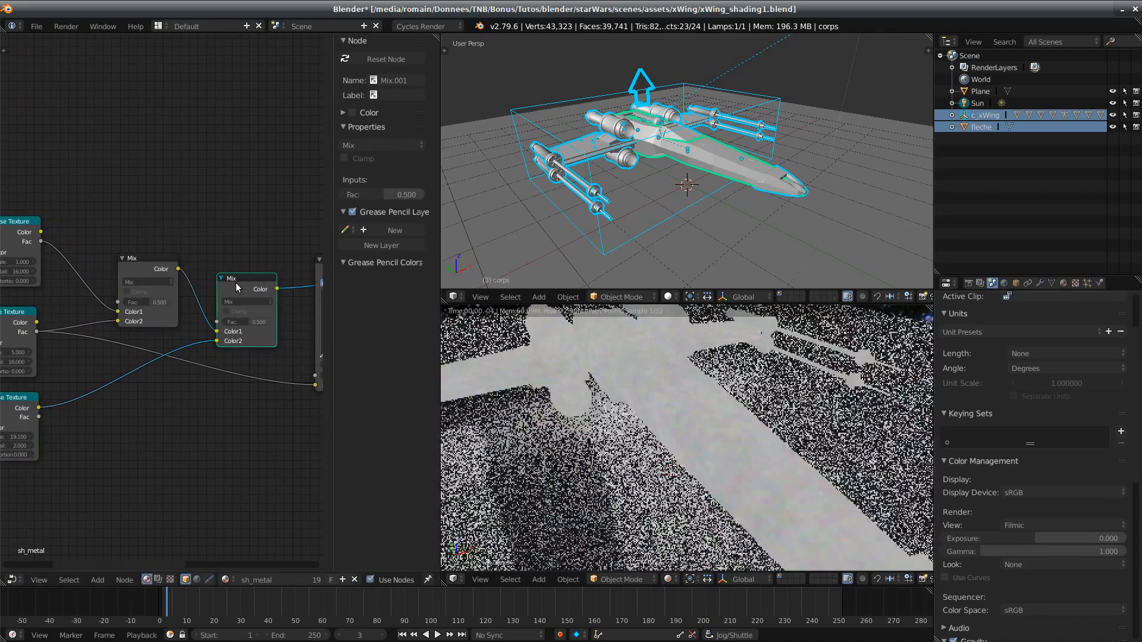
{"action": "middle_click_drag", "start_coordinate": [666, 433], "coordinate": [715, 430]}
{"action": "middle_click_drag", "start_coordinate": [769, 455], "coordinate": [736, 446]}
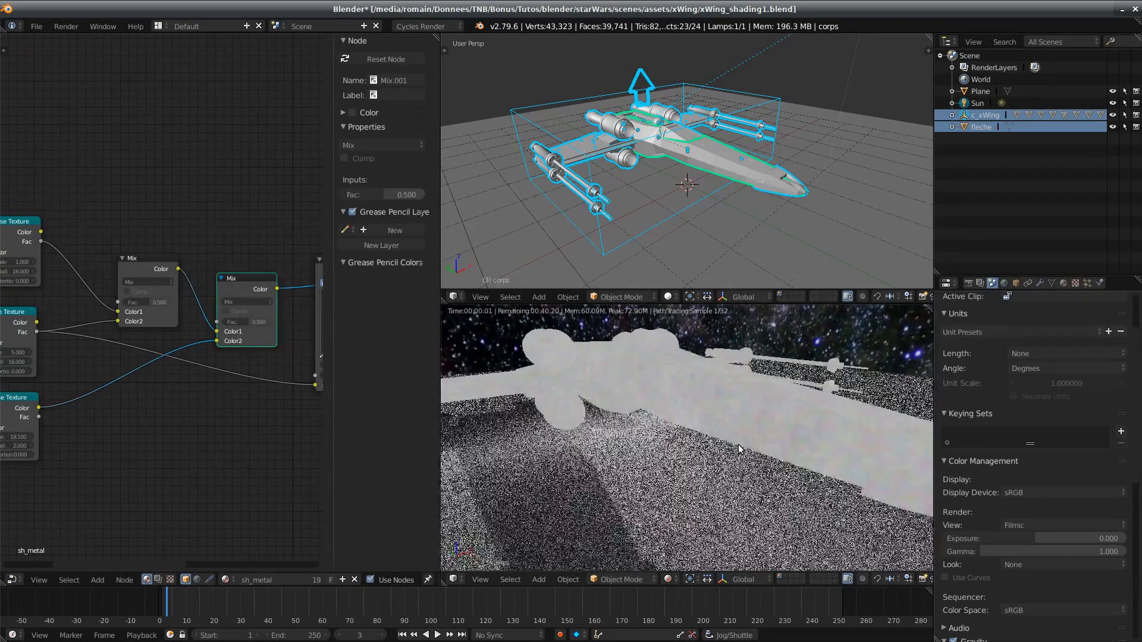
{"action": "middle_click_drag", "start_coordinate": [188, 448], "coordinate": [218, 457]}
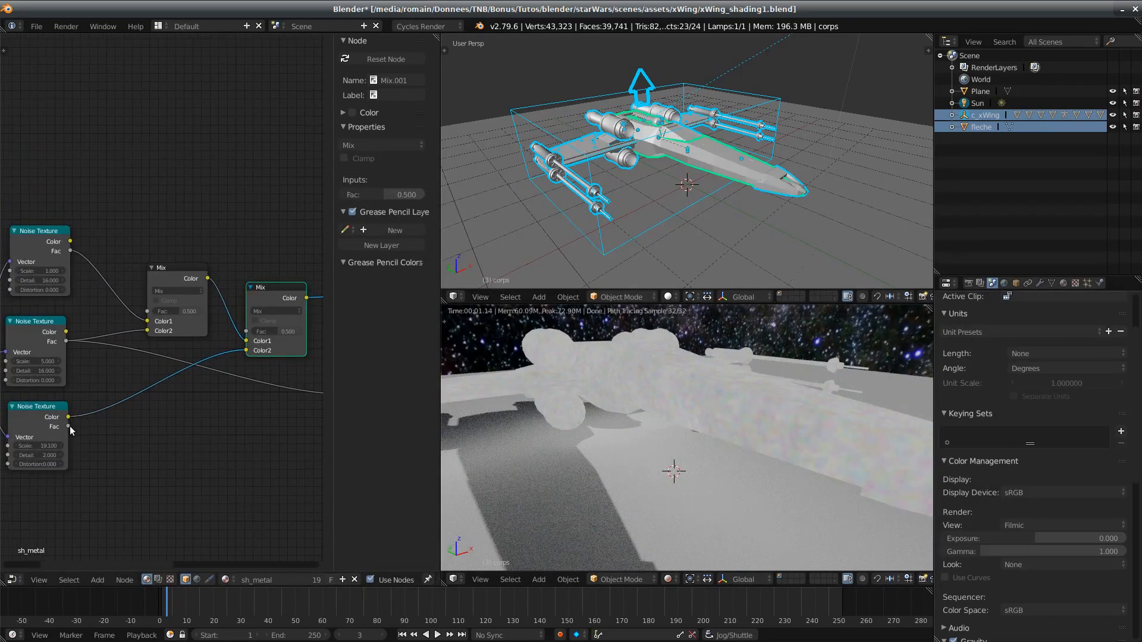
Step: Feed the lower Noise Texture's factor into the second Mix node's Color2 and set the first Mix node's factor to about 0.2
{"action": "left_click_drag", "start_coordinate": [68, 426], "coordinate": [256, 351]}
{"action": "middle_click_drag", "start_coordinate": [163, 322], "coordinate": [178, 333]}
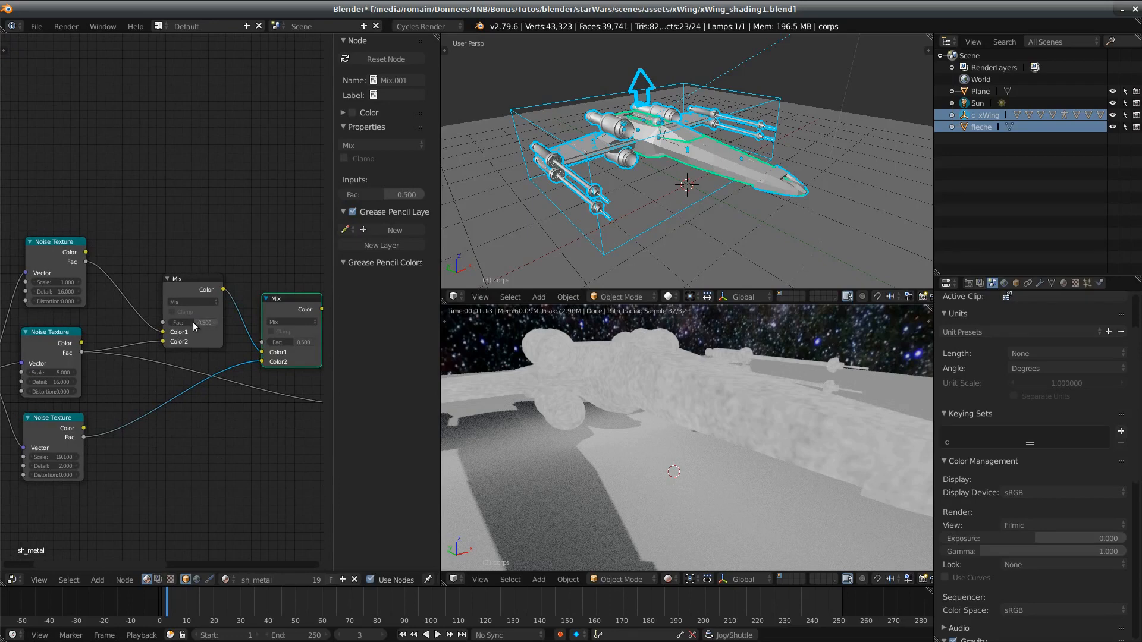
{"action": "left_click_drag", "start_coordinate": [192, 322], "coordinate": [172, 322]}
{"action": "left_click", "coordinate": [195, 287], "text": "ctrl+shift"}
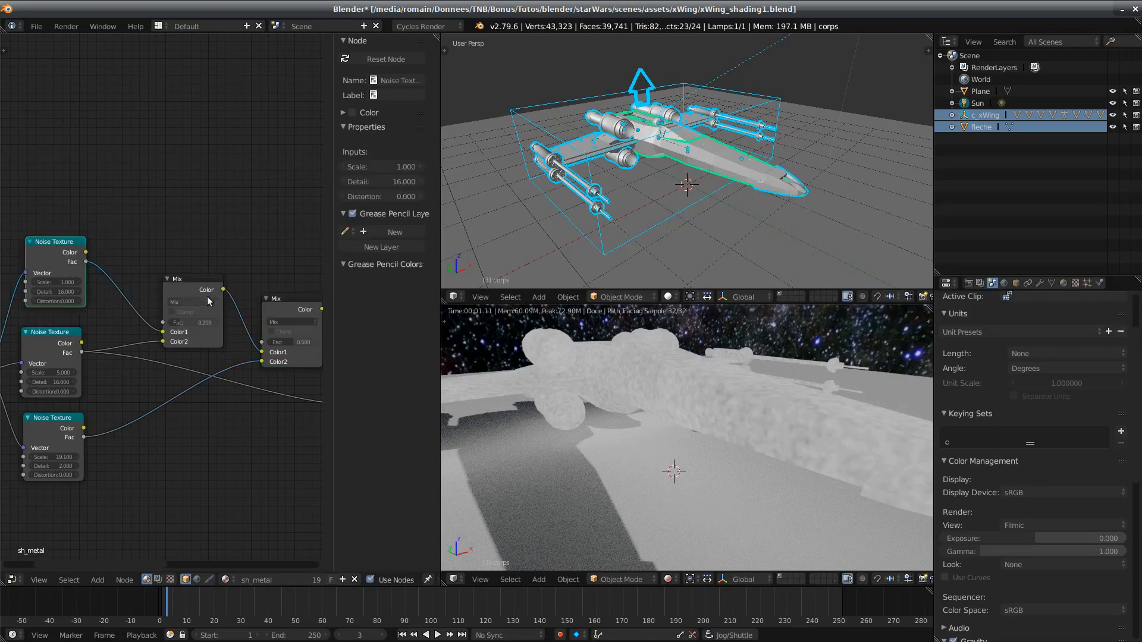
{"action": "middle_click_drag", "start_coordinate": [781, 410], "coordinate": [660, 437]}
{"action": "mouse_move", "coordinate": [191, 323]}
{"action": "left_mouse_down"}
{"action": "mouse_move", "coordinate": [208, 323]}
{"action": "mouse_move", "coordinate": [182, 323]}
{"action": "left_mouse_up"}
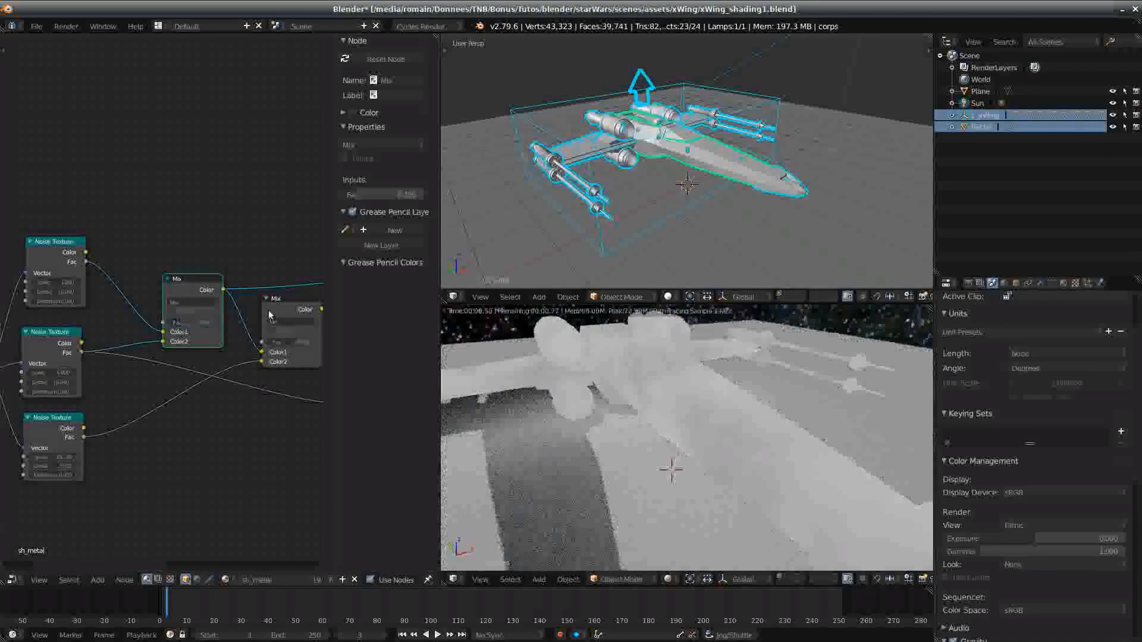
Step: Preview the second Mix node on the ship and set its factor to 0.118
{"action": "left_click", "coordinate": [282, 301]}
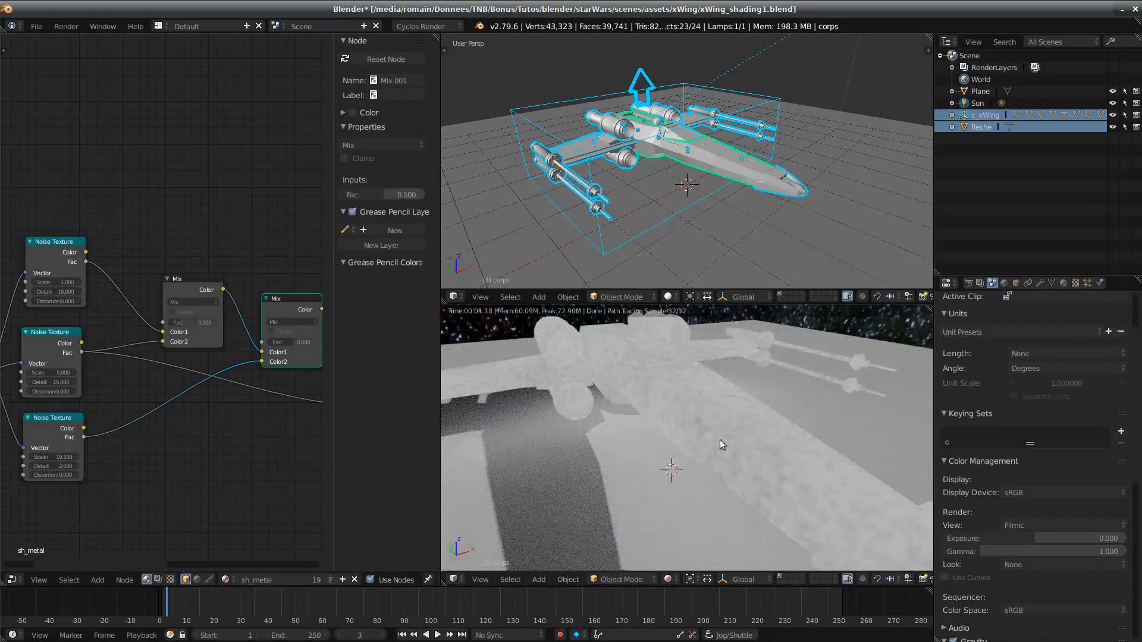
{"action": "left_click_drag", "start_coordinate": [298, 342], "coordinate": [275, 342]}
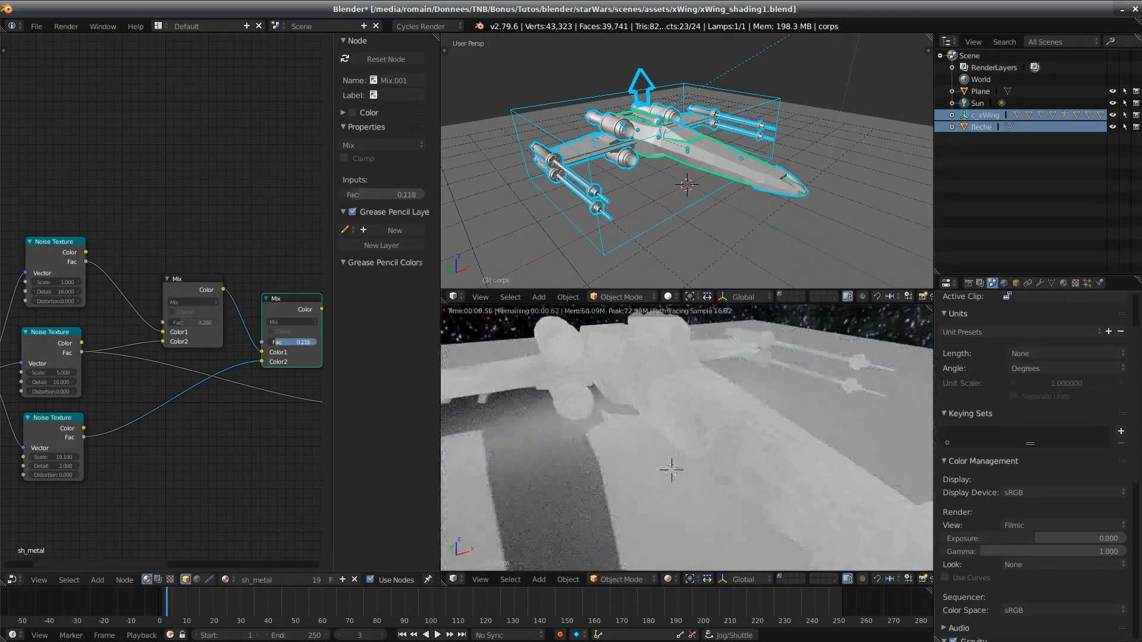
{"action": "middle_click_drag", "start_coordinate": [693, 417], "coordinate": [626, 428]}
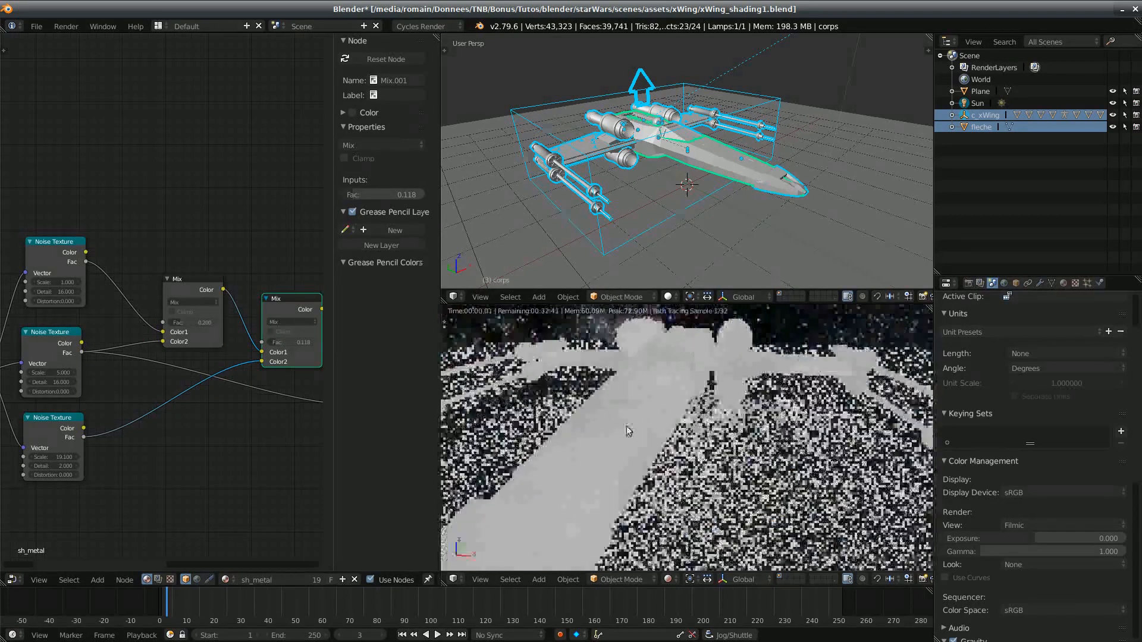
Step: Connect the second Mix node's output to the RGB Curves Color input and restore the Principled BSDF as the displayed shader
{"action": "middle_click_drag", "start_coordinate": [238, 418], "coordinate": [111, 404]}
{"action": "left_click_drag", "start_coordinate": [194, 296], "coordinate": [211, 335]}
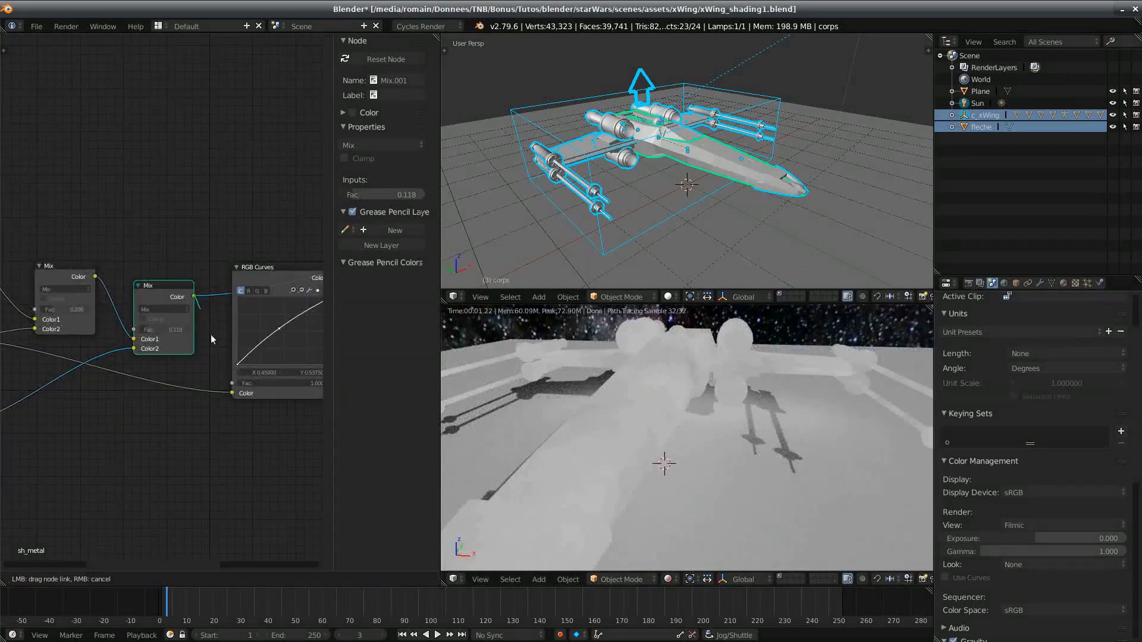
{"action": "left_click_drag", "start_coordinate": [232, 393], "coordinate": [232, 392]}
{"action": "middle_click_drag", "start_coordinate": [271, 447], "coordinate": [149, 469]}
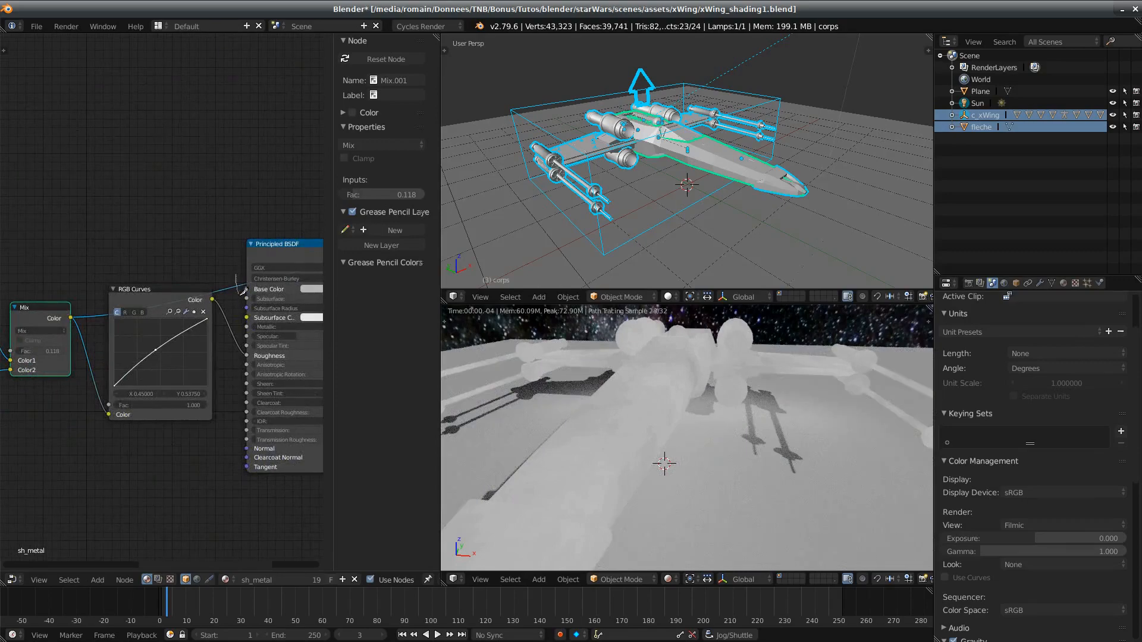
{"action": "left_click_drag", "start_coordinate": [240, 294], "coordinate": [242, 297], "text": "ctrl"}
{"action": "left_click", "coordinate": [271, 247]}
Step: Switch the viewport out of rendered shading, select the engines object (moteurs) and display its modifiers
{"action": "mouse_move", "coordinate": [636, 410]}
{"action": "middle_mouse_down"}
{"action": "mouse_move", "coordinate": [636, 435]}
{"action": "mouse_move", "coordinate": [707, 480]}
{"action": "mouse_move", "coordinate": [684, 426]}
{"action": "mouse_move", "coordinate": [700, 395]}
{"action": "middle_mouse_up"}
{"action": "middle_click_drag", "start_coordinate": [671, 469], "coordinate": [903, 464]}
{"action": "scroll", "coordinate": [669, 449], "scroll_direction": "up", "scroll_amount": 1}
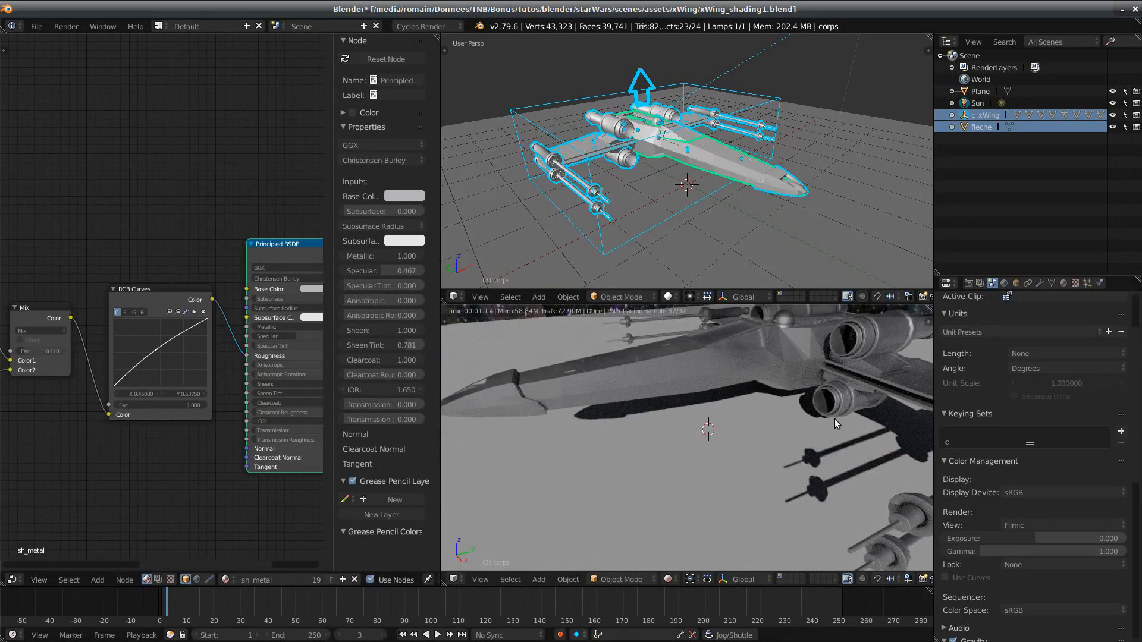
{"action": "middle_click_drag", "start_coordinate": [833, 419], "coordinate": [758, 410]}
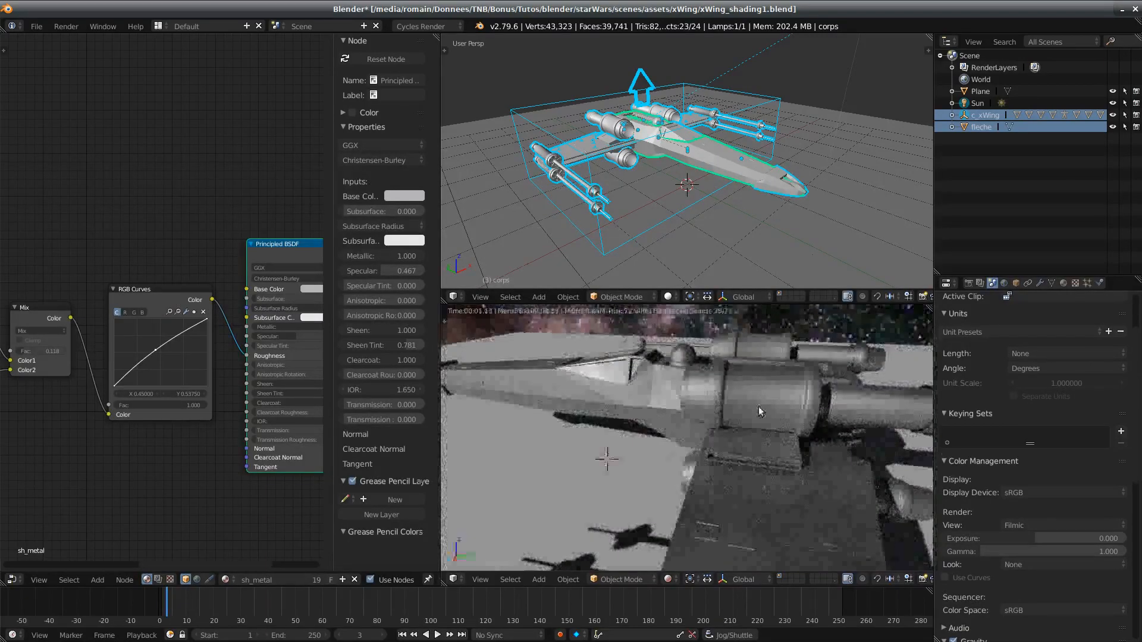
{"action": "right_click", "coordinate": [758, 406]}
{"action": "key", "text": "shift+z"}
{"action": "middle_click_drag", "start_coordinate": [757, 408], "coordinate": [730, 426]}
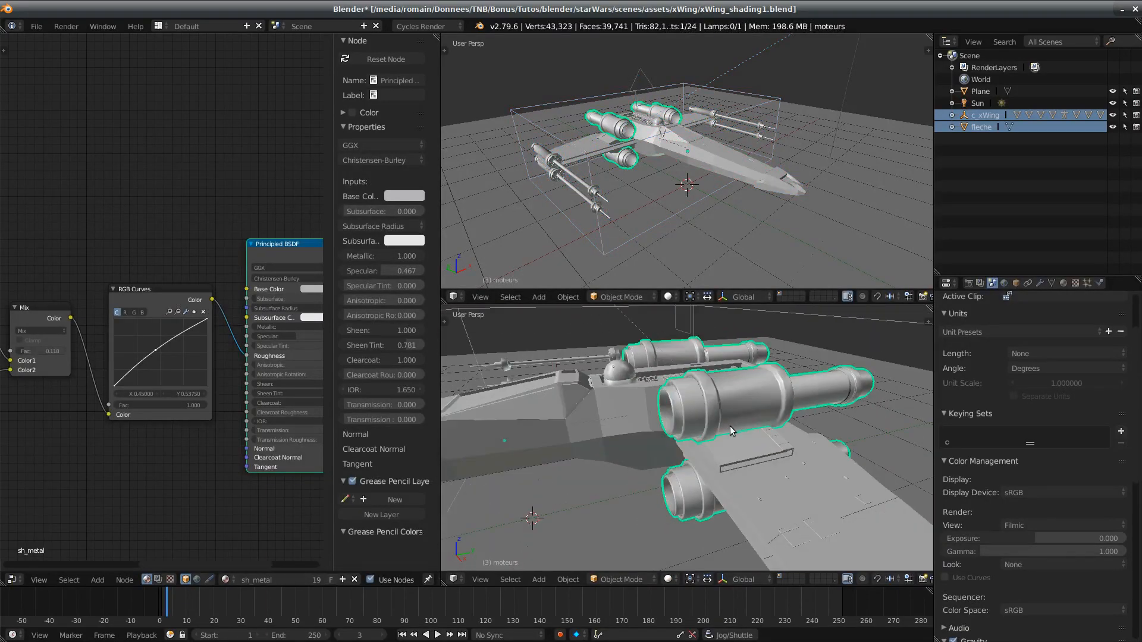
{"action": "middle_click_drag", "start_coordinate": [608, 414], "coordinate": [755, 405], "text": "shift"}
{"action": "right_click", "coordinate": [755, 404]}
{"action": "left_click", "coordinate": [1042, 283]}
{"action": "right_click", "coordinate": [905, 379]}
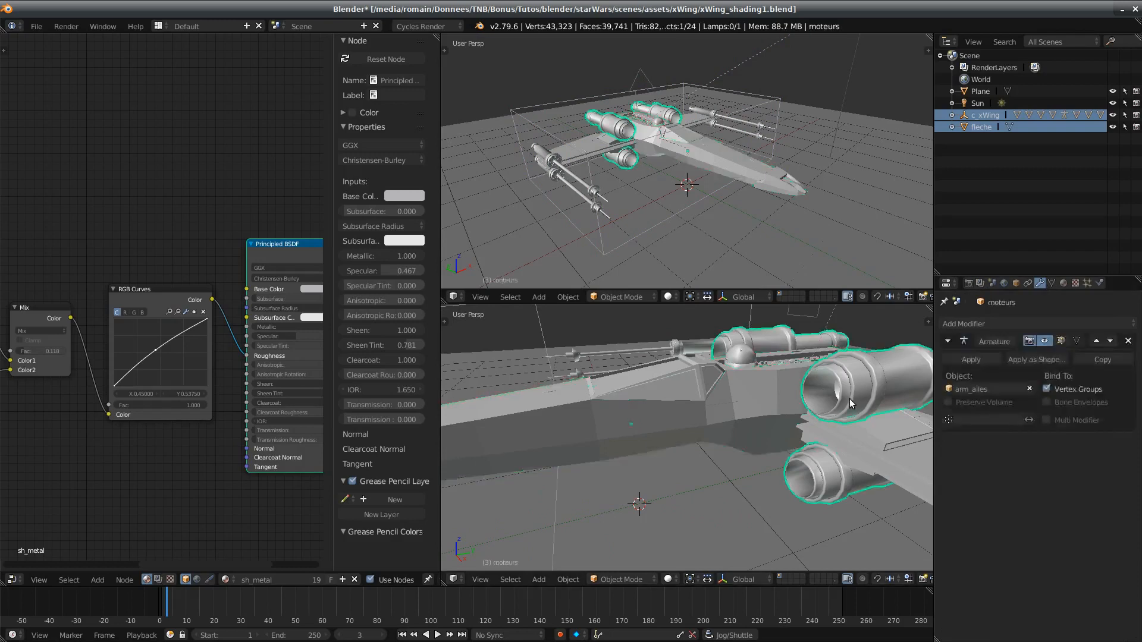
Step: Add a level 2 Subdivision Surface modifier to the engines and save the file over the existing version
{"action": "right_click", "coordinate": [841, 380]}
{"action": "middle_click_drag", "start_coordinate": [906, 378], "coordinate": [702, 432], "text": "shift"}
{"action": "right_click", "coordinate": [841, 380]}
{"action": "key", "text": "Tab"}
{"action": "key", "text": "Tab"}
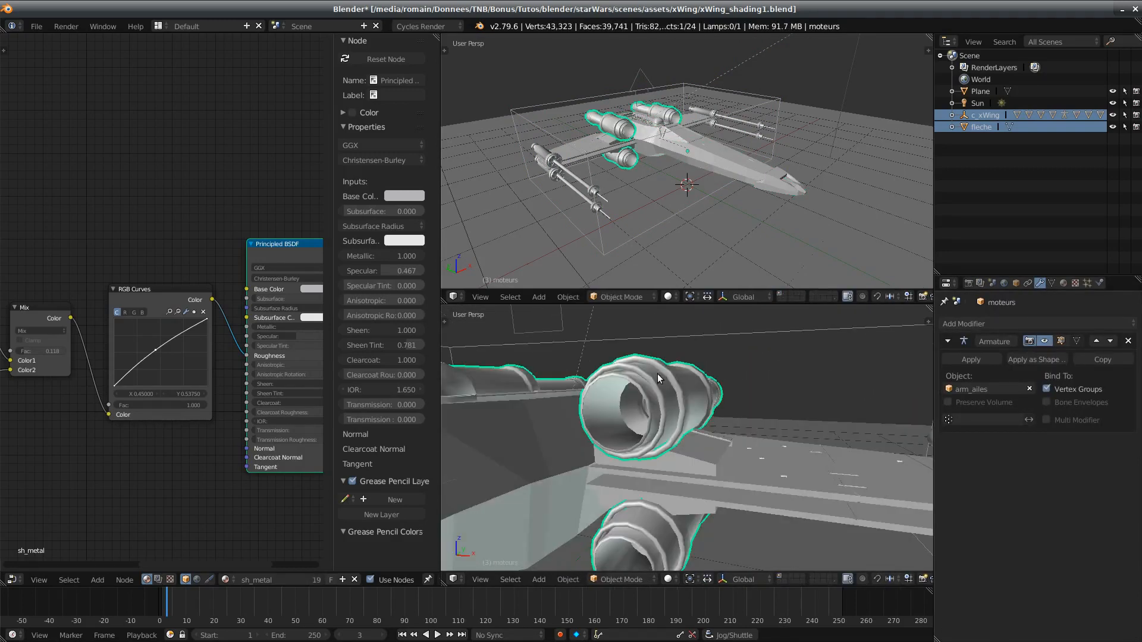
{"action": "key", "text": "ctrl+2"}
{"action": "middle_click_drag", "start_coordinate": [657, 373], "coordinate": [694, 402]}
{"action": "key", "text": "ctrl+s"}
{"action": "left_click", "coordinate": [648, 419]}
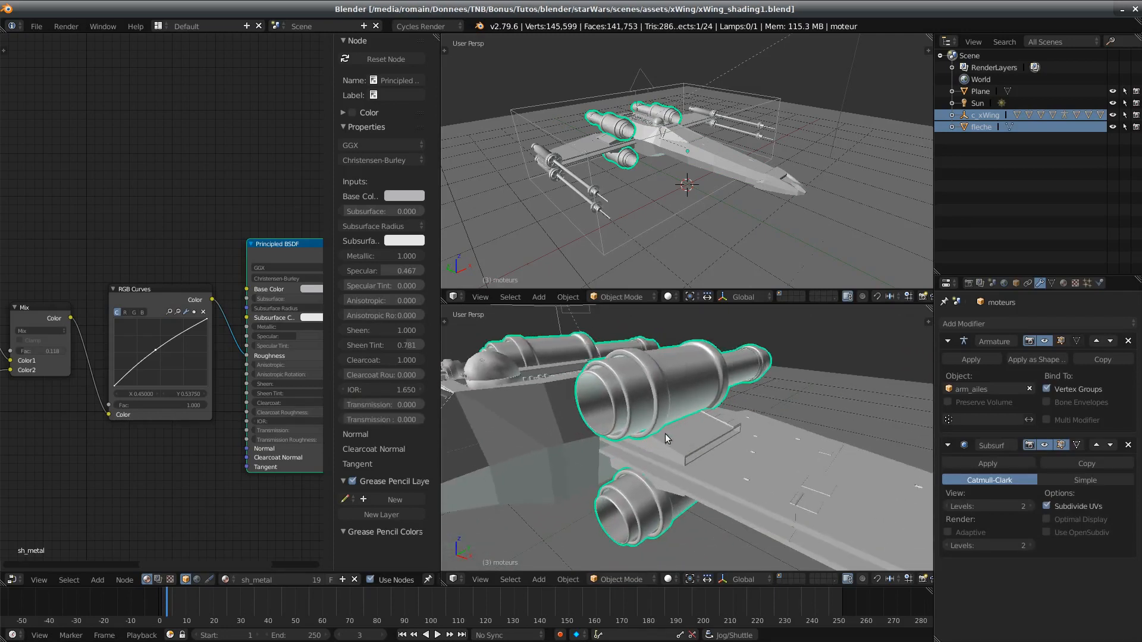
Step: Return to rendered shading near the engines and reshape the roughness RGB Curves with added points, raising the midtones near X 0.35, Y 0.61
{"action": "key", "text": "shift+z"}
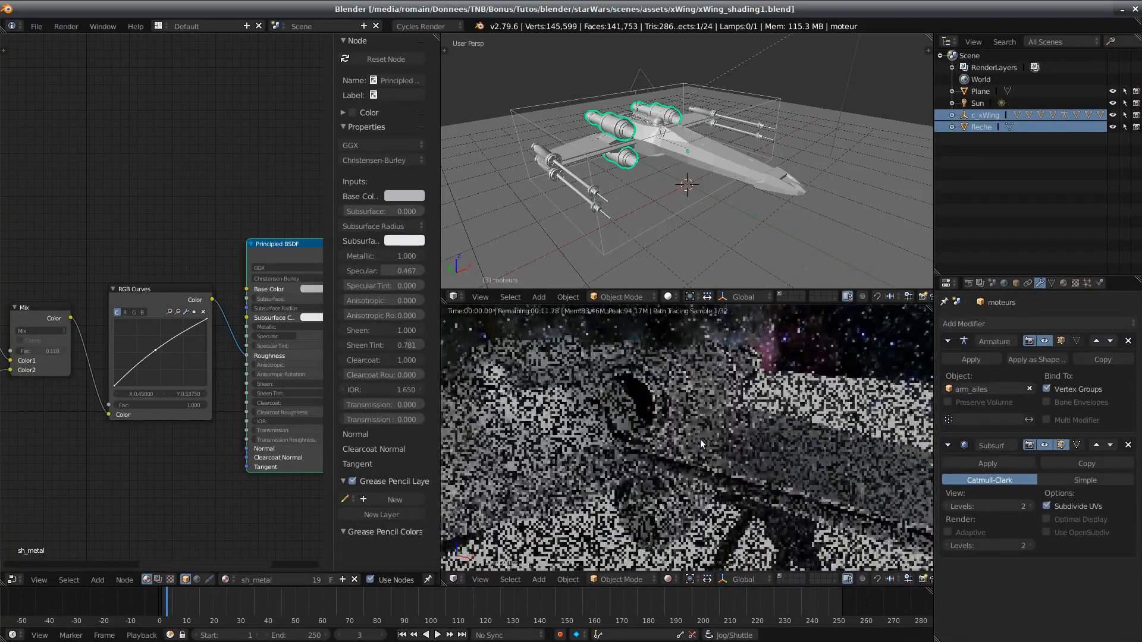
{"action": "scroll", "coordinate": [701, 438], "scroll_direction": "up", "scroll_amount": 4}
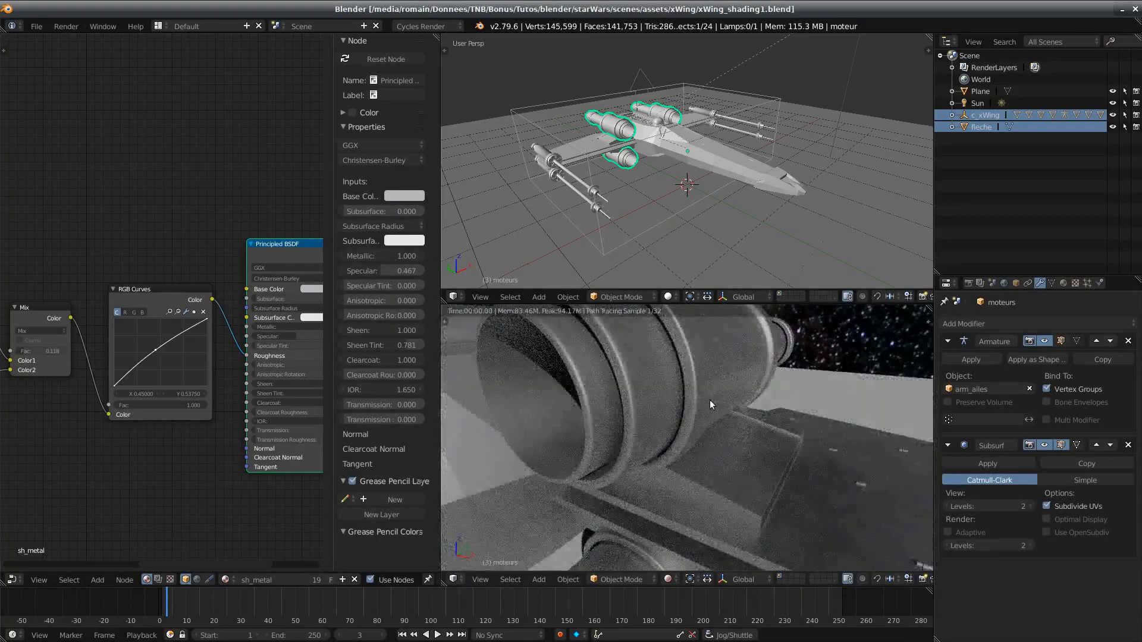
{"action": "middle_click_drag", "start_coordinate": [709, 399], "coordinate": [634, 359]}
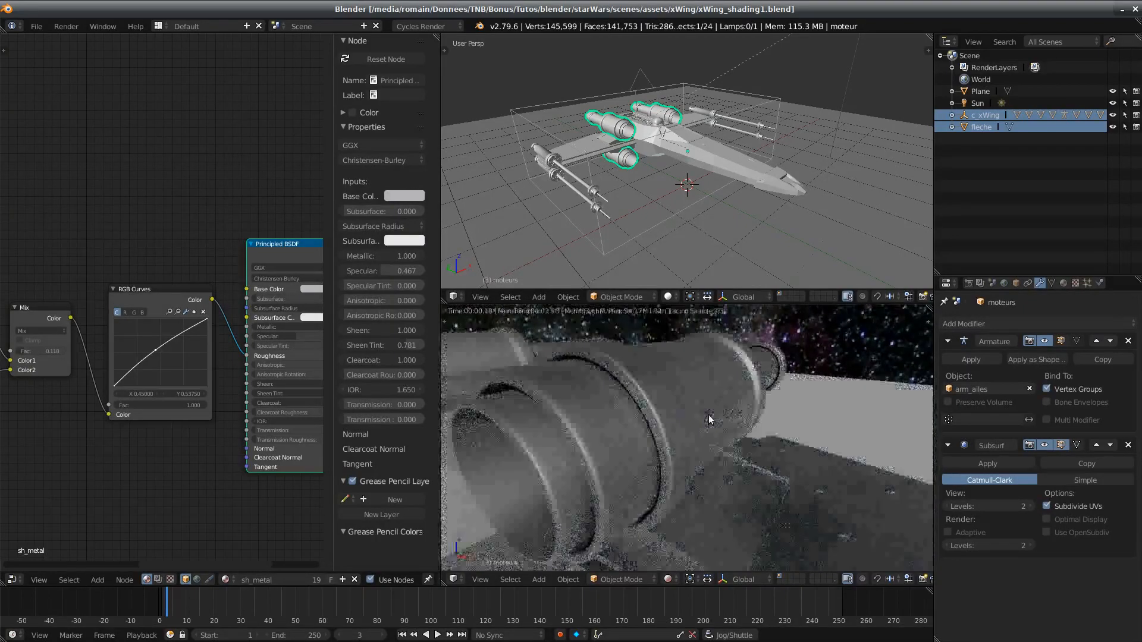
{"action": "middle_click_drag", "start_coordinate": [654, 397], "coordinate": [712, 491]}
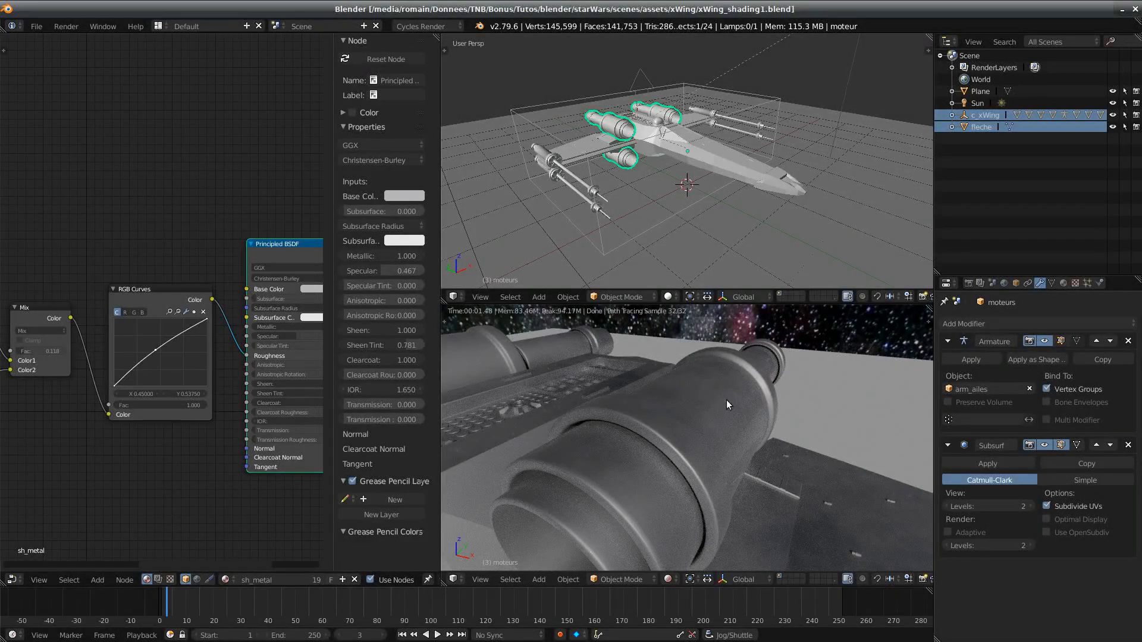
{"action": "left_click_drag", "start_coordinate": [160, 355], "coordinate": [149, 349]}
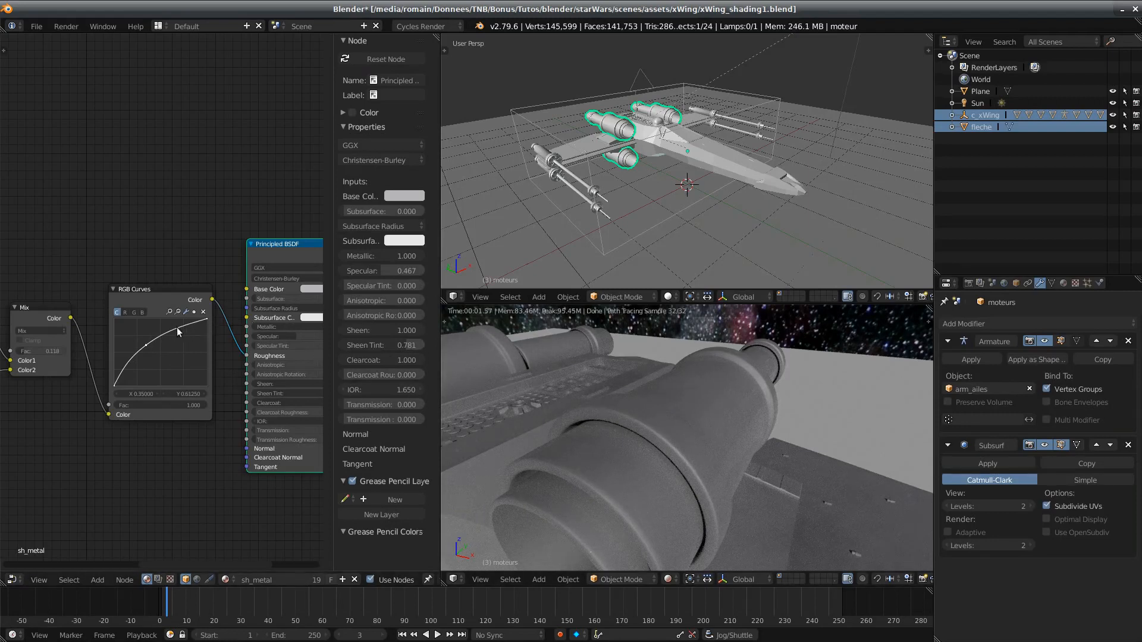
{"action": "left_click_drag", "start_coordinate": [182, 335], "coordinate": [185, 337]}
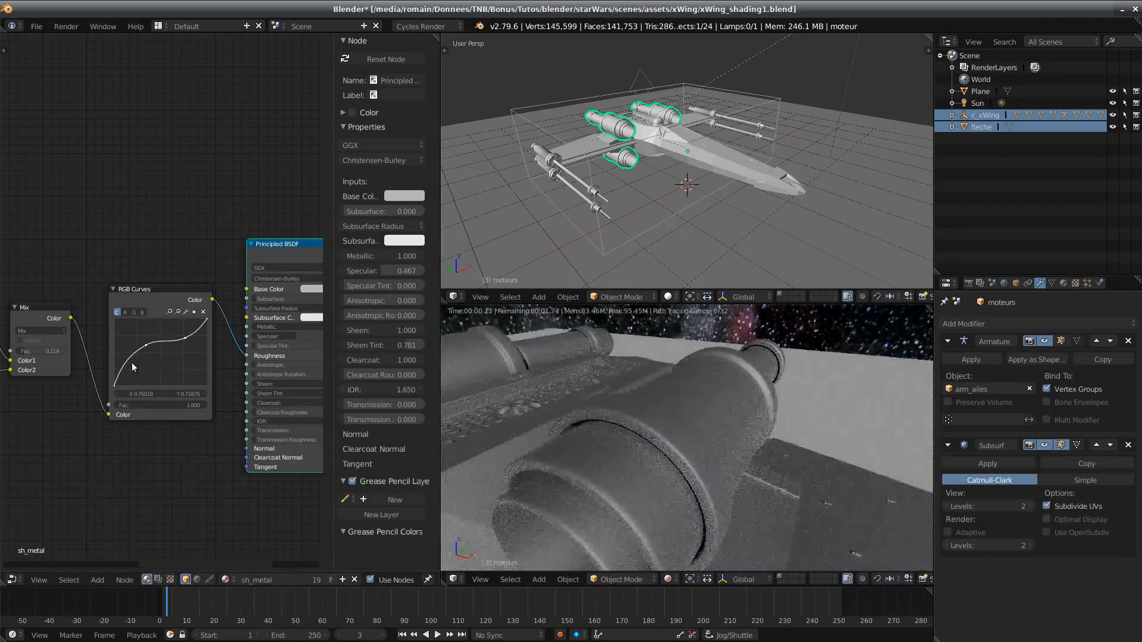
{"action": "left_click_drag", "start_coordinate": [133, 379], "coordinate": [129, 376]}
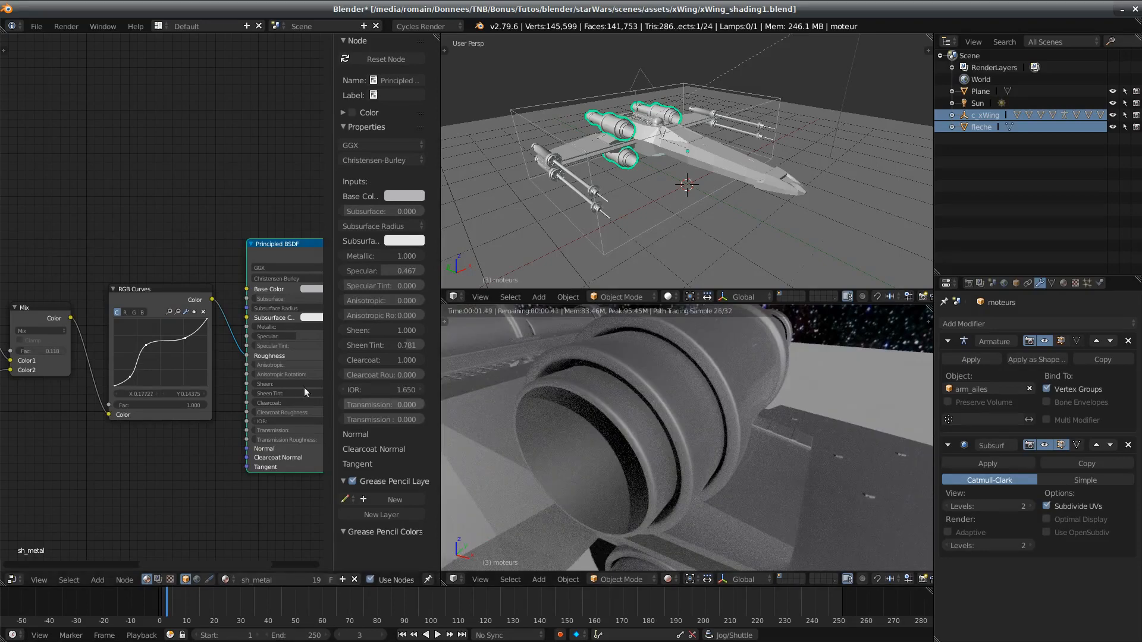
{"action": "left_click_drag", "start_coordinate": [128, 376], "coordinate": [121, 373]}
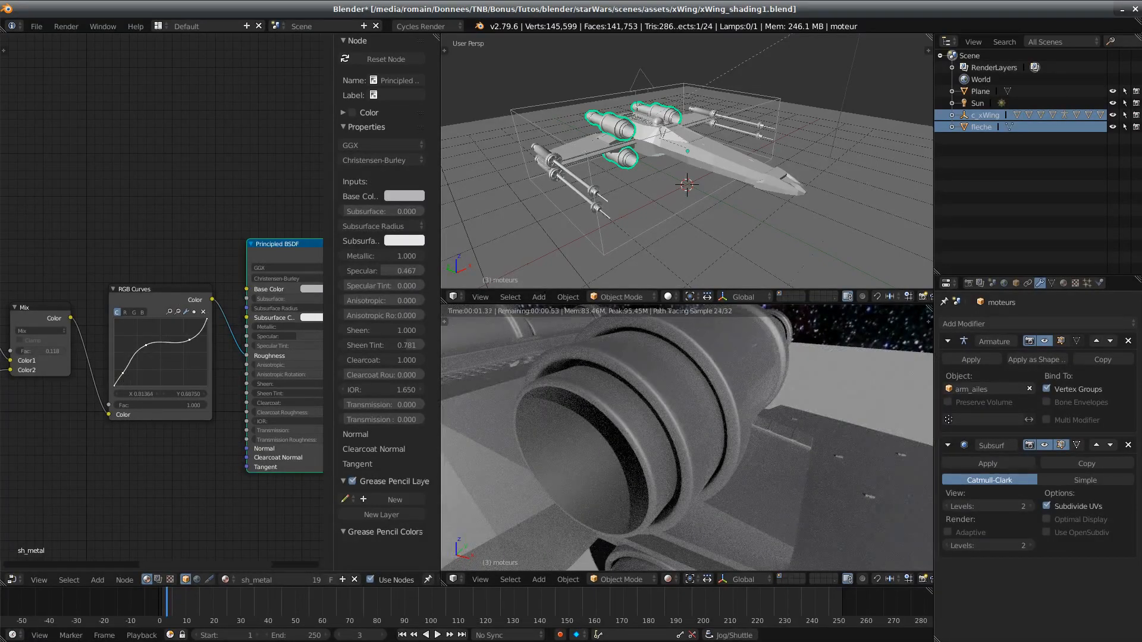
Step: Darken the Principled BSDF base color to a deeper grey and check it on the engines
{"action": "middle_click_drag", "start_coordinate": [293, 265], "coordinate": [237, 266]}
{"action": "left_click", "coordinate": [261, 288]}
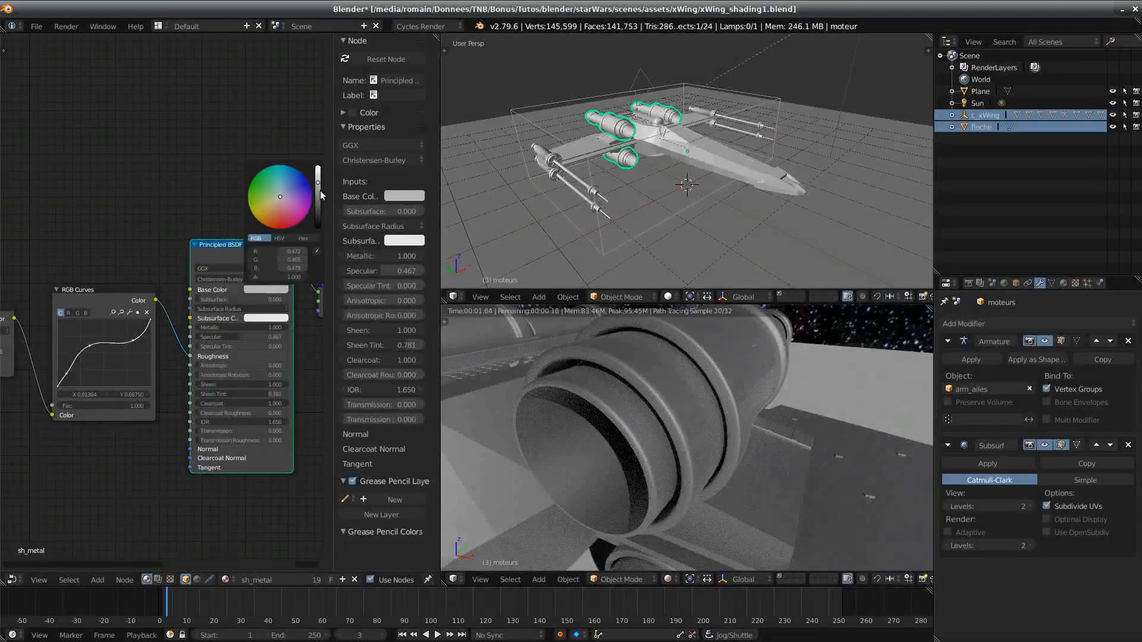
{"action": "left_click_drag", "start_coordinate": [320, 195], "coordinate": [317, 203]}
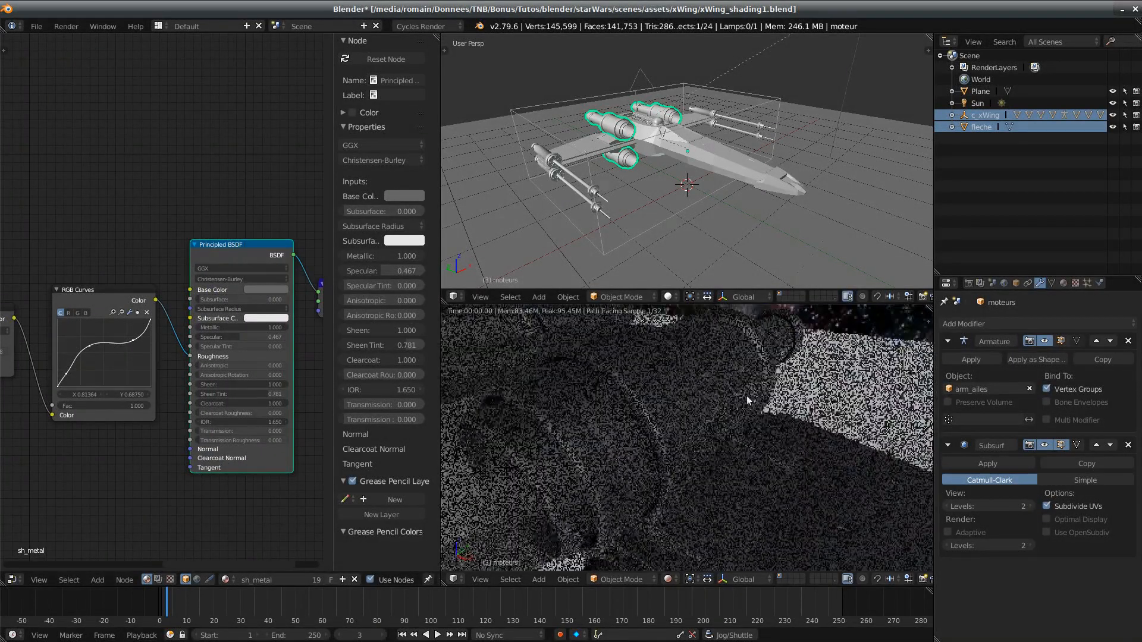
{"action": "middle_click_drag", "start_coordinate": [747, 394], "coordinate": [776, 379]}
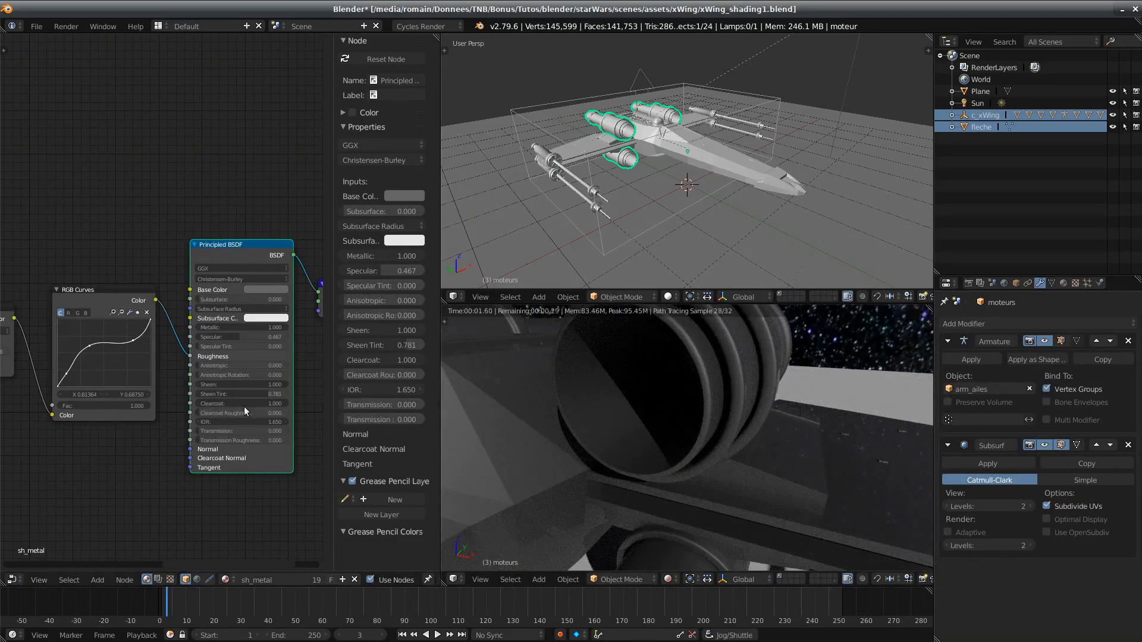
Step: Set the Principled BSDF's Clearcoat, Sheen and Sheen Tint to 0.000
{"action": "left_click_drag", "start_coordinate": [244, 405], "coordinate": [149, 405]}
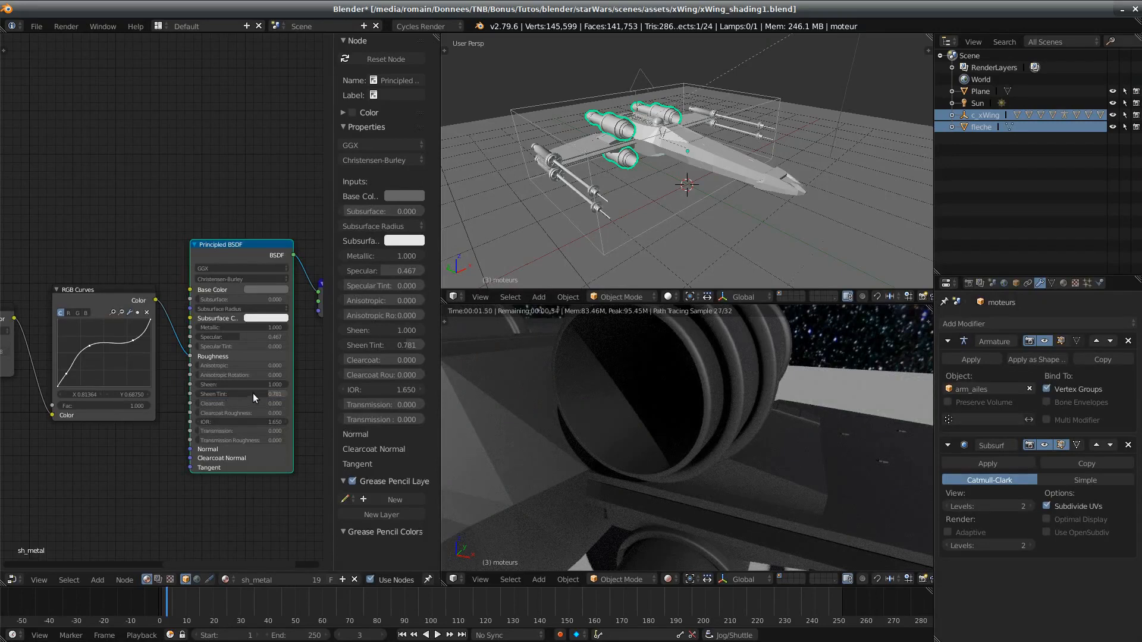
{"action": "left_click_drag", "start_coordinate": [253, 394], "coordinate": [160, 385]}
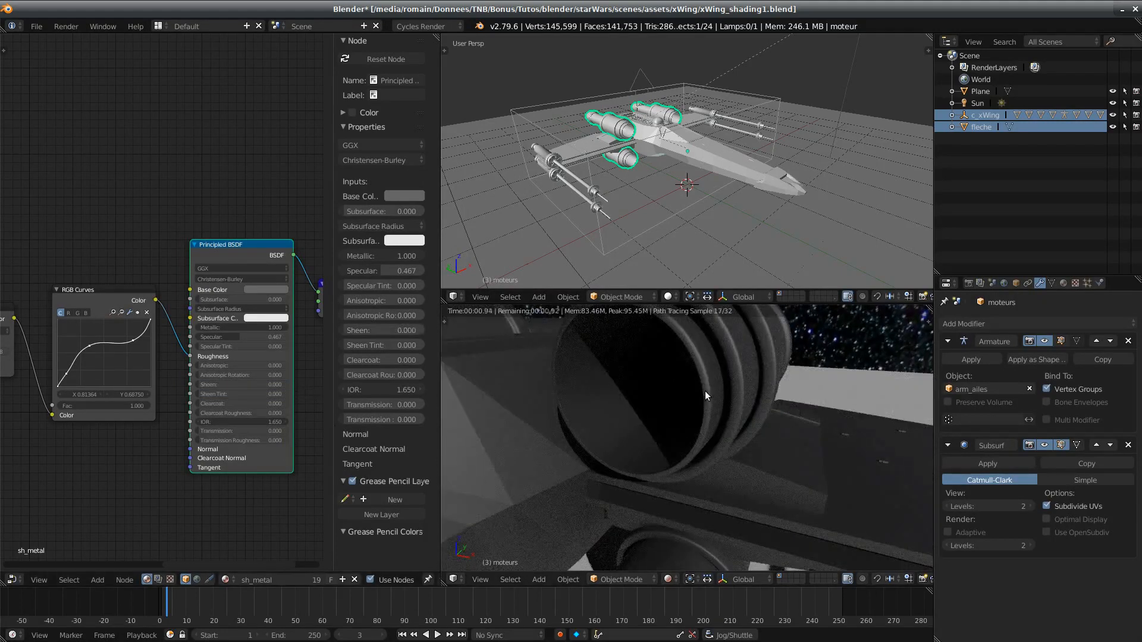
{"action": "middle_click_drag", "start_coordinate": [704, 391], "coordinate": [729, 448]}
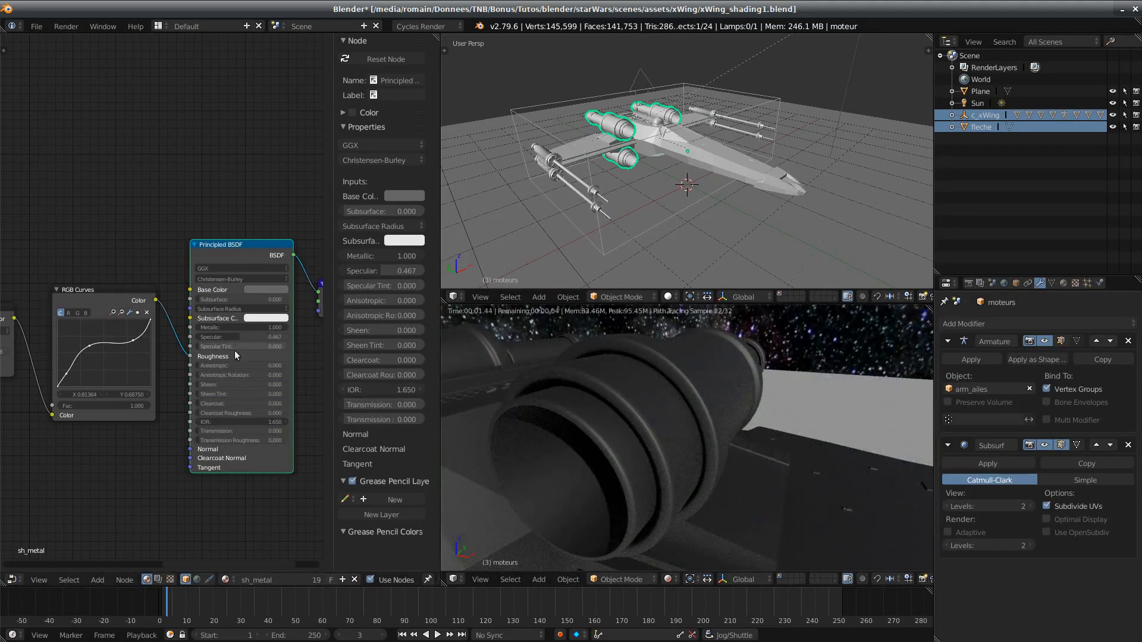
Step: Test a fixed roughness of 1.000 on the Principled BSDF with its link cut, and reconnect the RGB Curves output
{"action": "left_click_drag", "start_coordinate": [174, 310], "coordinate": [165, 345], "text": "ctrl"}
{"action": "left_click_drag", "start_coordinate": [247, 356], "coordinate": [285, 355]}
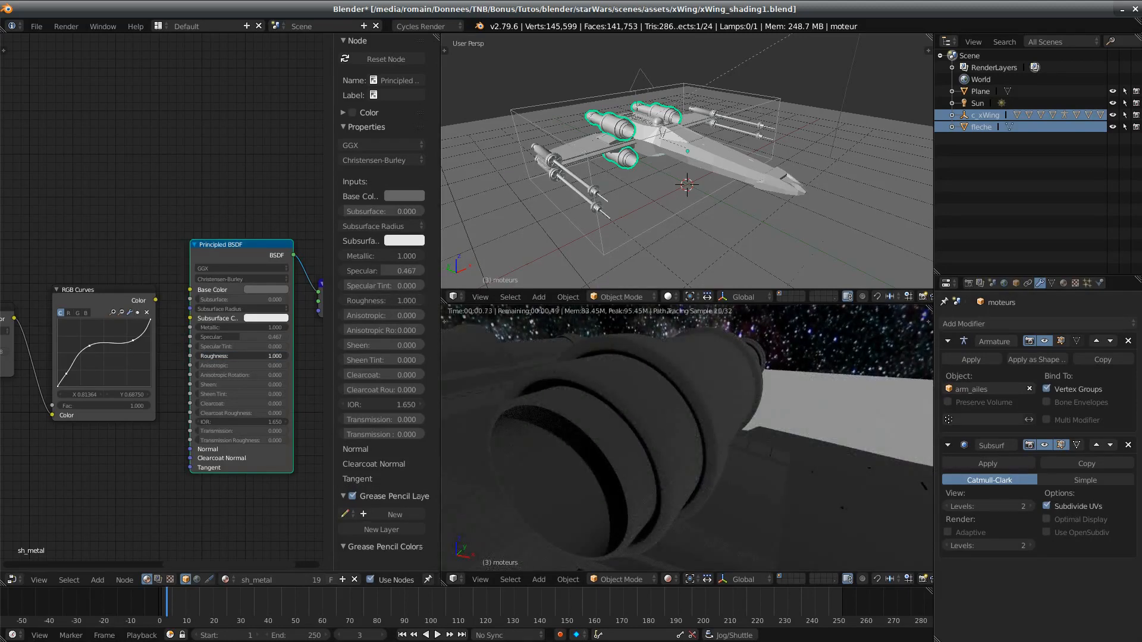
{"action": "left_click_drag", "start_coordinate": [157, 304], "coordinate": [189, 356]}
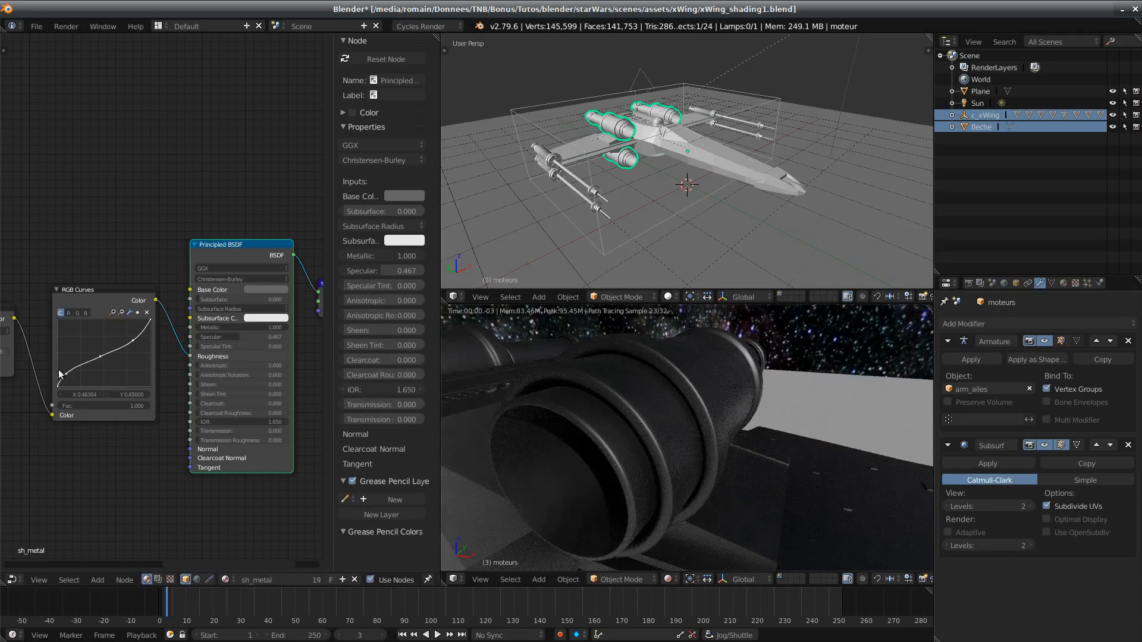
Step: Reshape the RGB Curves into a steep S-curve with its upper bend near X 0.54, Y 0.70 for stronger roughness contrast
{"action": "left_click_drag", "start_coordinate": [66, 373], "coordinate": [75, 380]}
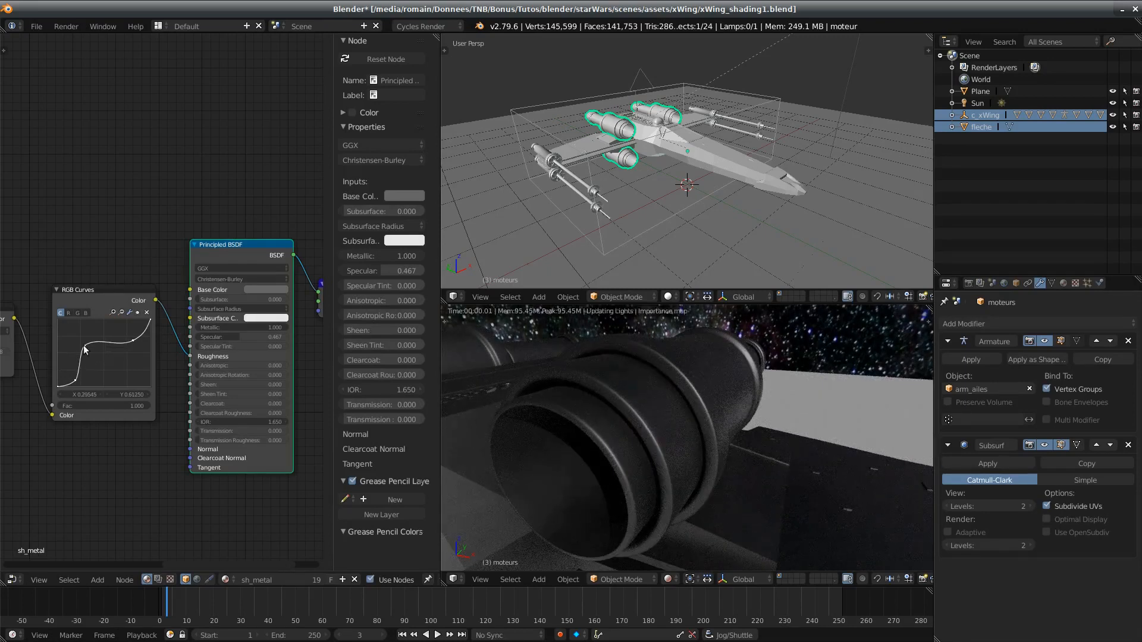
{"action": "left_click_drag", "start_coordinate": [110, 330], "coordinate": [114, 333]}
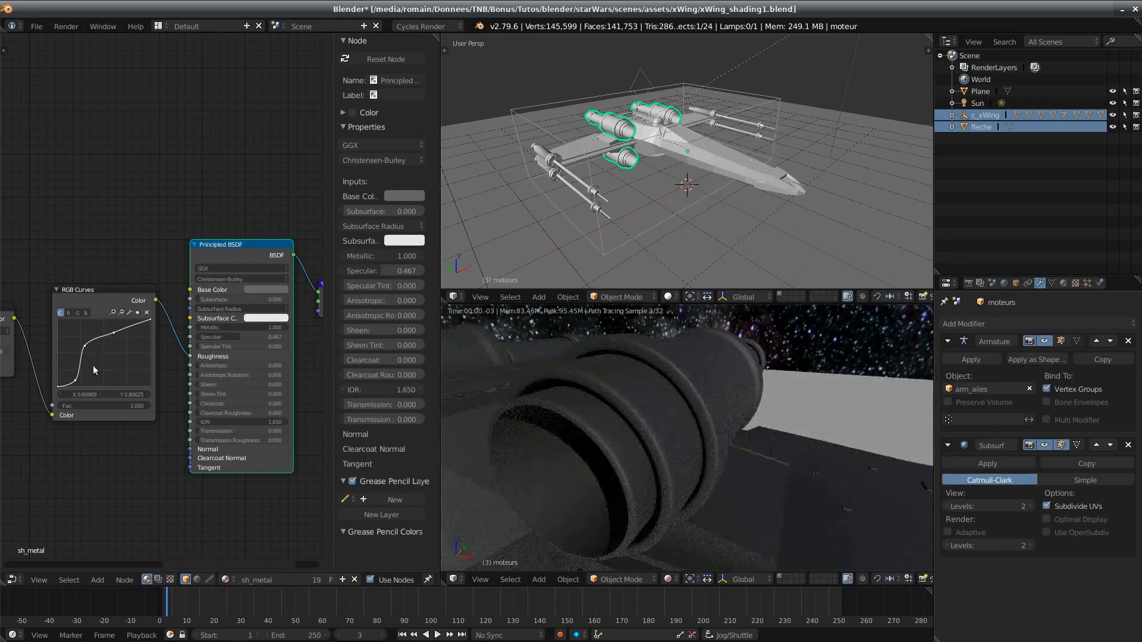
{"action": "middle_click_drag", "start_coordinate": [832, 446], "coordinate": [705, 451]}
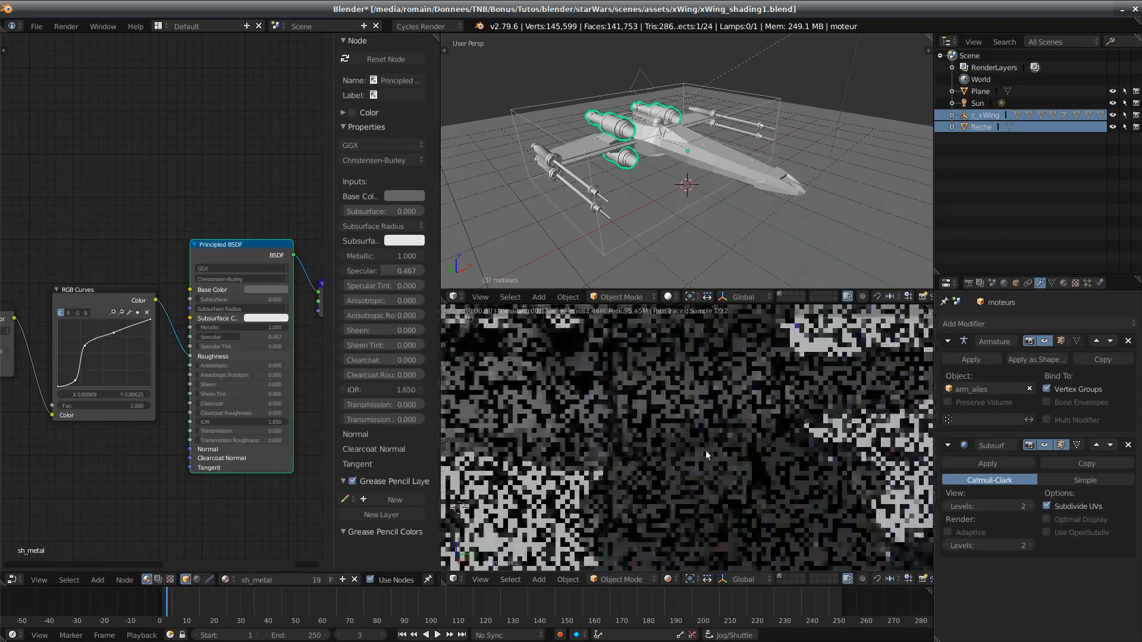
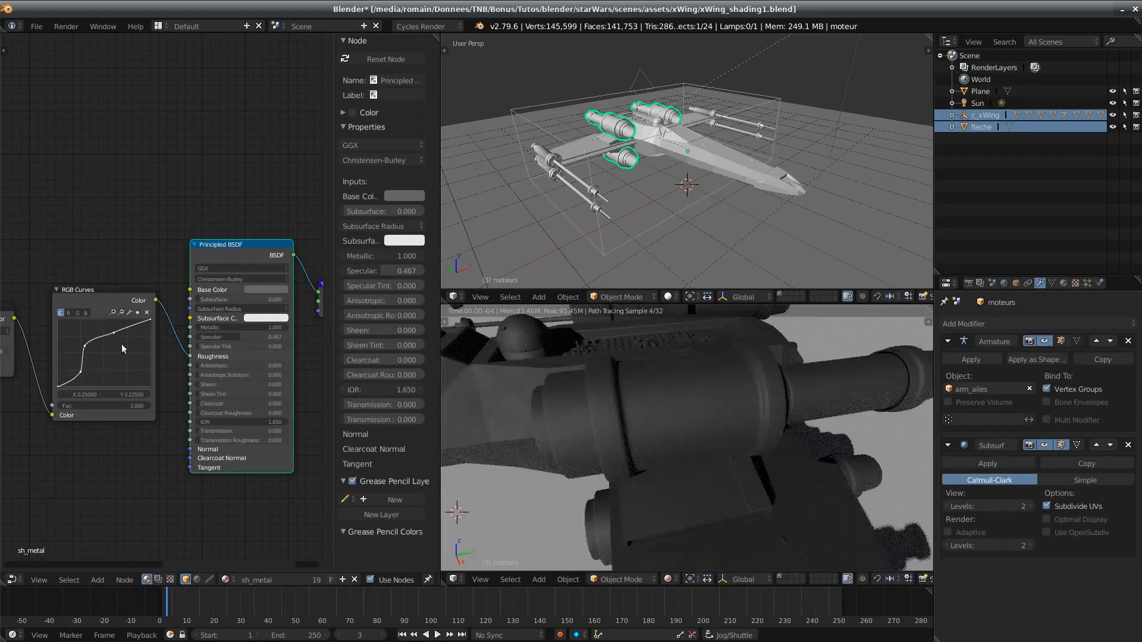
{"action": "left_click_drag", "start_coordinate": [84, 345], "coordinate": [108, 340]}
{"action": "middle_click_drag", "start_coordinate": [589, 440], "coordinate": [712, 406]}
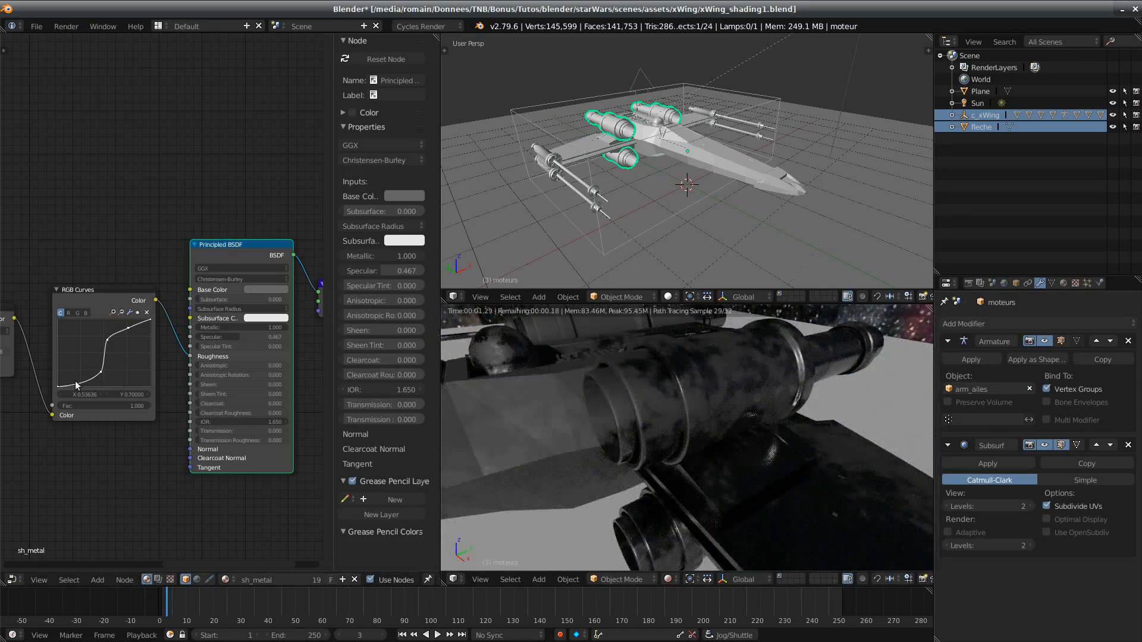
Step: Soften the RGB Curves into a gentler S-curve with its upper point at X 0.65, Y 0.65, and check the whole ship
{"action": "left_click_drag", "start_coordinate": [101, 370], "coordinate": [91, 375]}
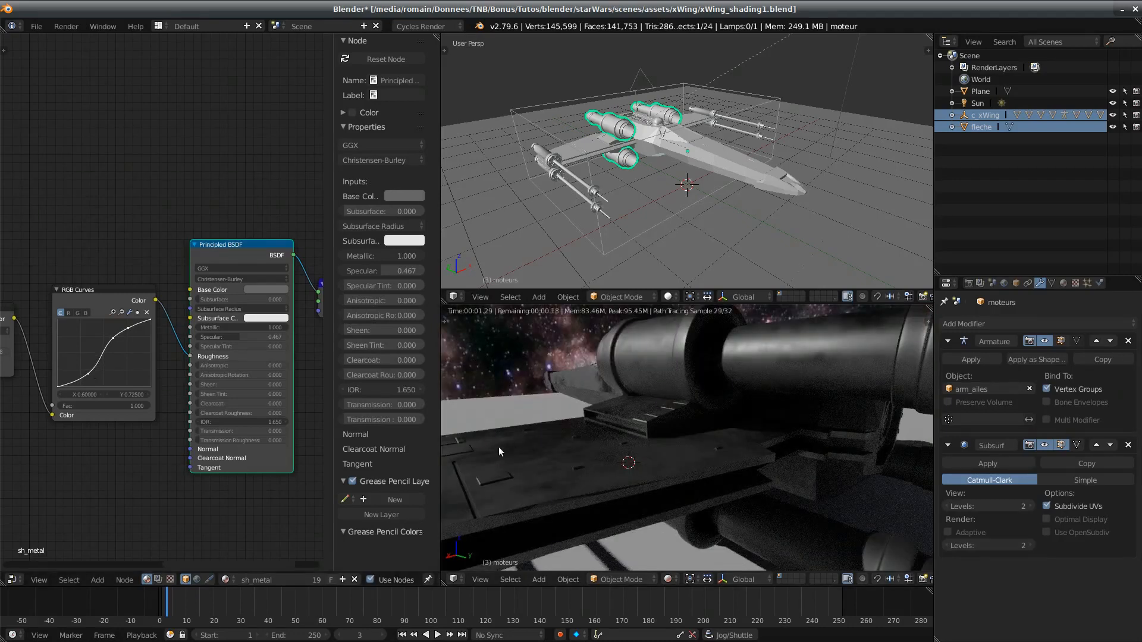
{"action": "left_click_drag", "start_coordinate": [113, 338], "coordinate": [123, 347]}
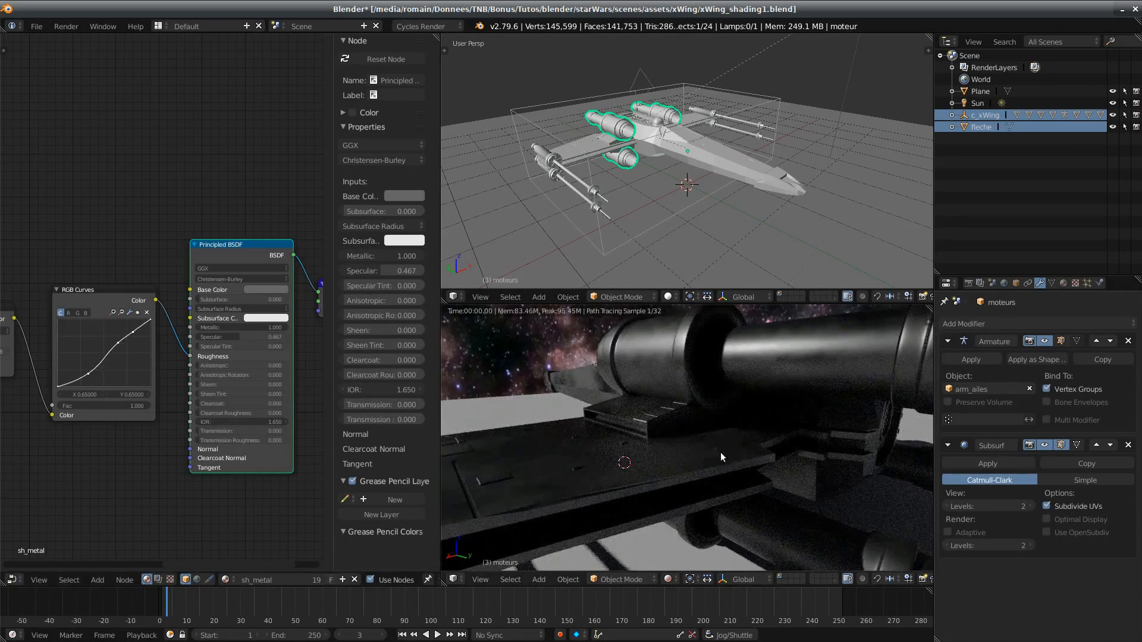
{"action": "middle_click_drag", "start_coordinate": [721, 452], "coordinate": [691, 504]}
{"action": "scroll", "coordinate": [651, 477], "scroll_direction": "down", "scroll_amount": 6}
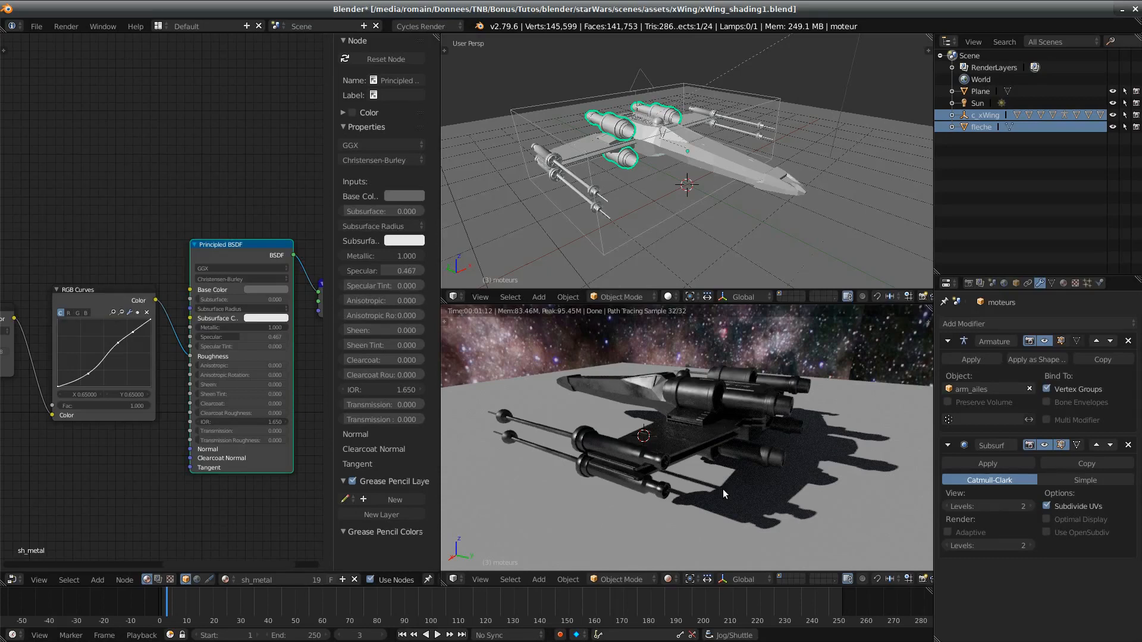
Step: Examine the sh_metal node chain from the Texture Coordinate node to the Principled BSDF
{"action": "middle_click_drag", "start_coordinate": [152, 503], "coordinate": [288, 514]}
{"action": "scroll", "coordinate": [155, 474], "scroll_direction": "down", "scroll_amount": 3}
{"action": "middle_click_drag", "start_coordinate": [165, 480], "coordinate": [270, 435]}
{"action": "scroll", "coordinate": [213, 438], "scroll_direction": "down", "scroll_amount": 4}
{"action": "middle_click_drag", "start_coordinate": [196, 442], "coordinate": [70, 445]}
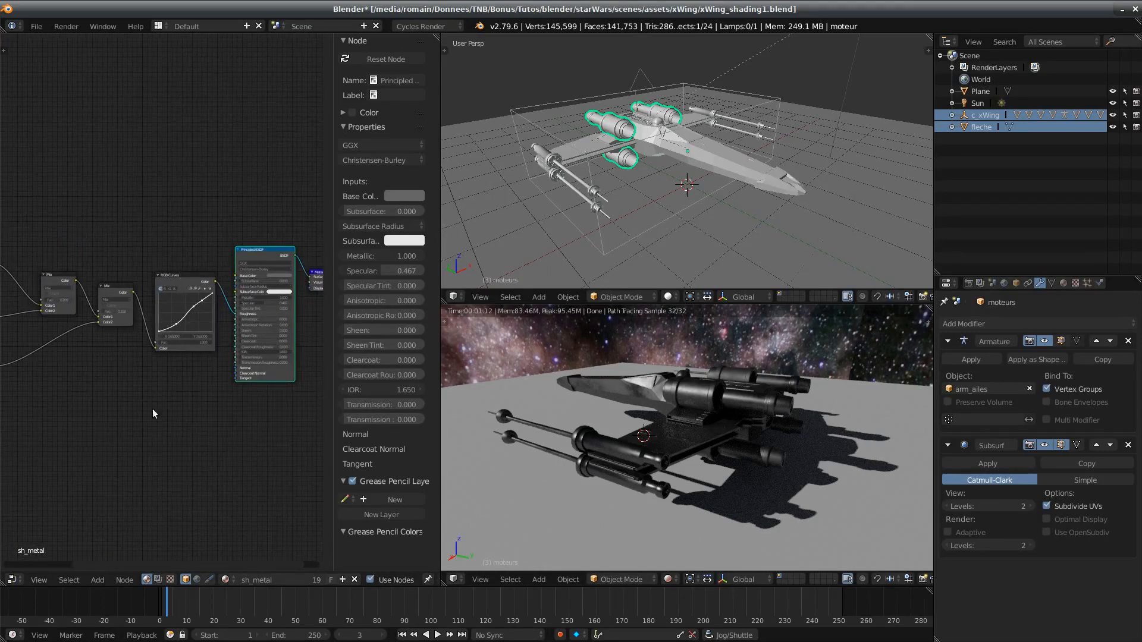
{"action": "middle_click_drag", "start_coordinate": [172, 401], "coordinate": [237, 443]}
{"action": "scroll", "coordinate": [116, 426], "scroll_direction": "up", "scroll_amount": 3}
{"action": "scroll", "coordinate": [144, 457], "scroll_direction": "down", "scroll_amount": 7}
{"action": "middle_click_drag", "start_coordinate": [144, 458], "coordinate": [176, 465]}
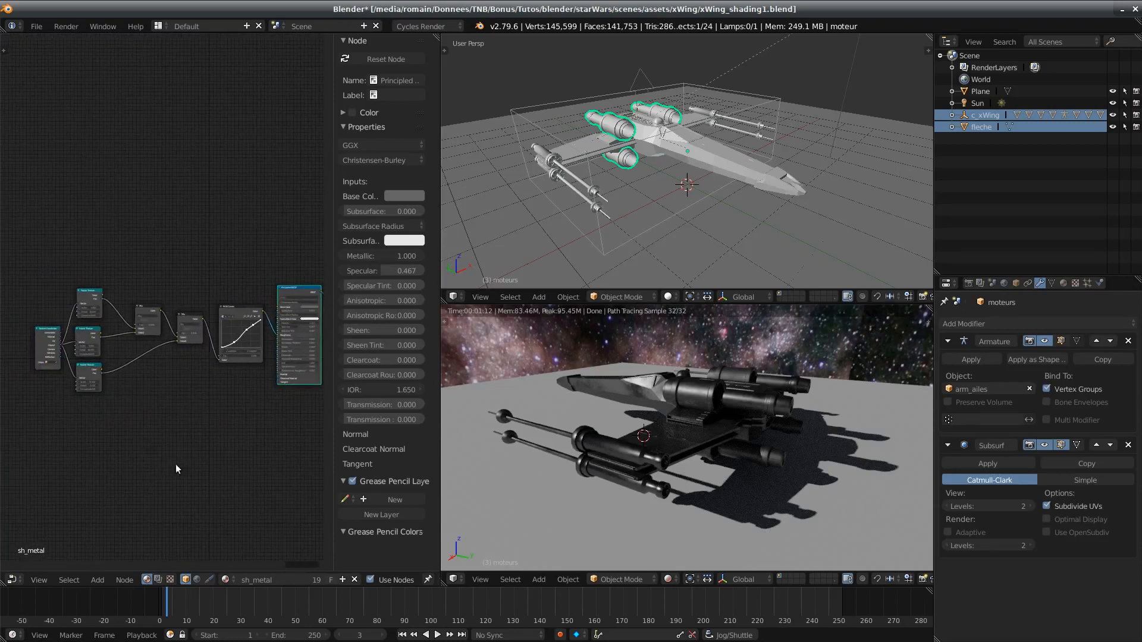
{"action": "key", "text": "b"}
{"action": "left_click_drag", "start_coordinate": [68, 267], "coordinate": [108, 426]}
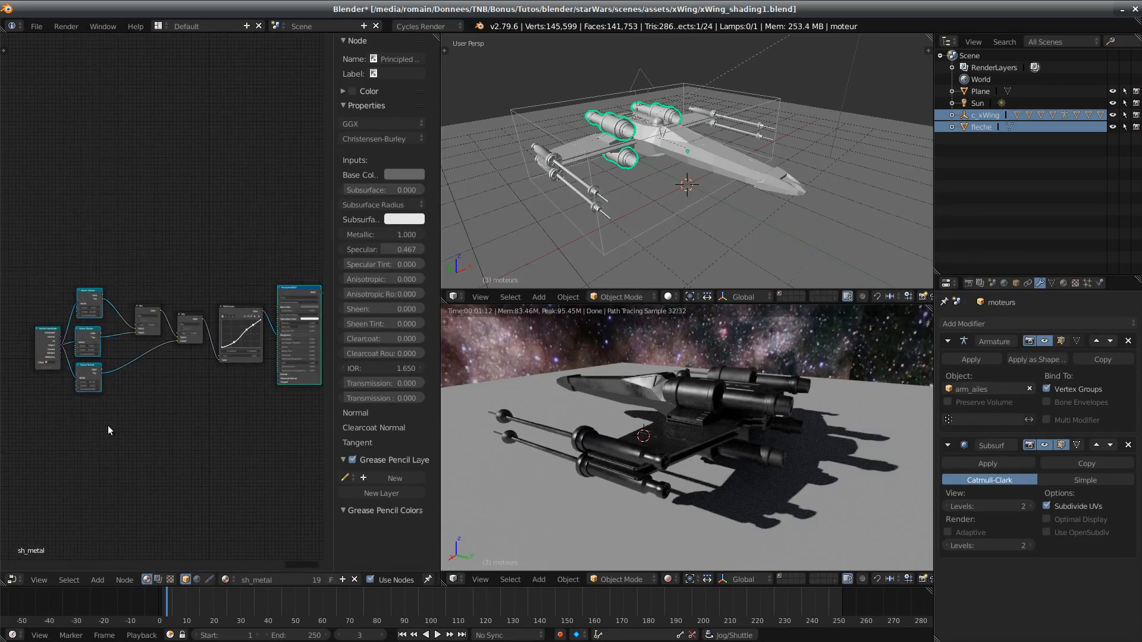
{"action": "key", "text": "g"}
{"action": "right_click", "coordinate": [154, 402]}
Step: Move the two Mix nodes together, closer to the RGB Curves node
{"action": "key", "text": "a"}
{"action": "key", "text": "b"}
{"action": "left_click_drag", "start_coordinate": [129, 275], "coordinate": [188, 361]}
{"action": "key", "text": "g"}
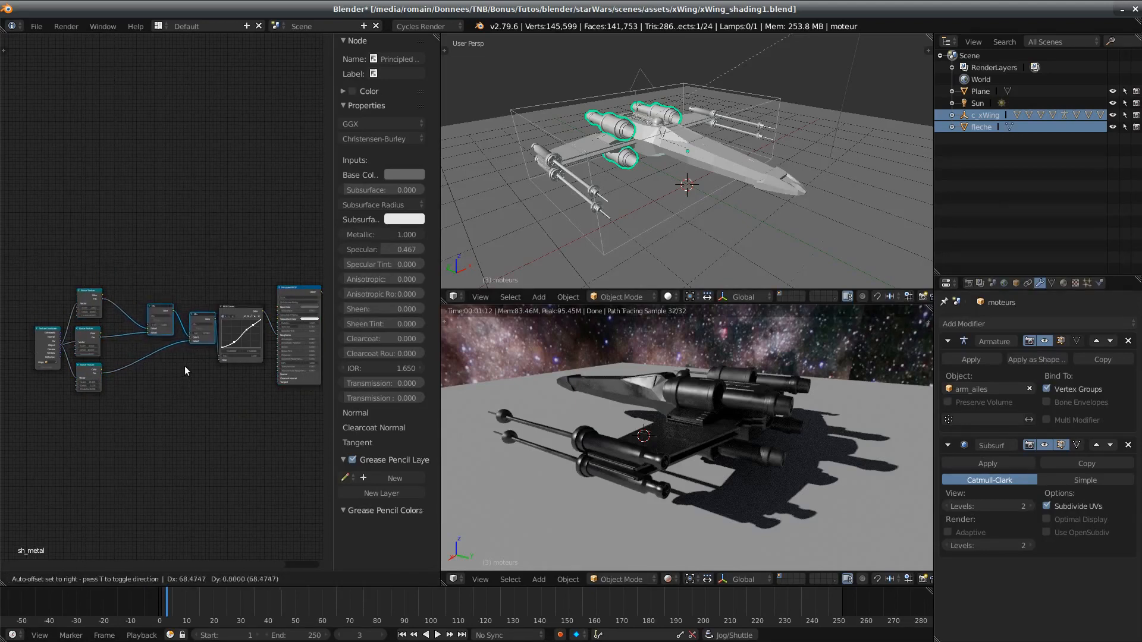
{"action": "left_click", "coordinate": [185, 365]}
Step: Move the three Noise Texture nodes together, closer to the Mix nodes
{"action": "key", "text": "a"}
{"action": "key", "text": "b"}
{"action": "left_click_drag", "start_coordinate": [89, 261], "coordinate": [122, 394]}
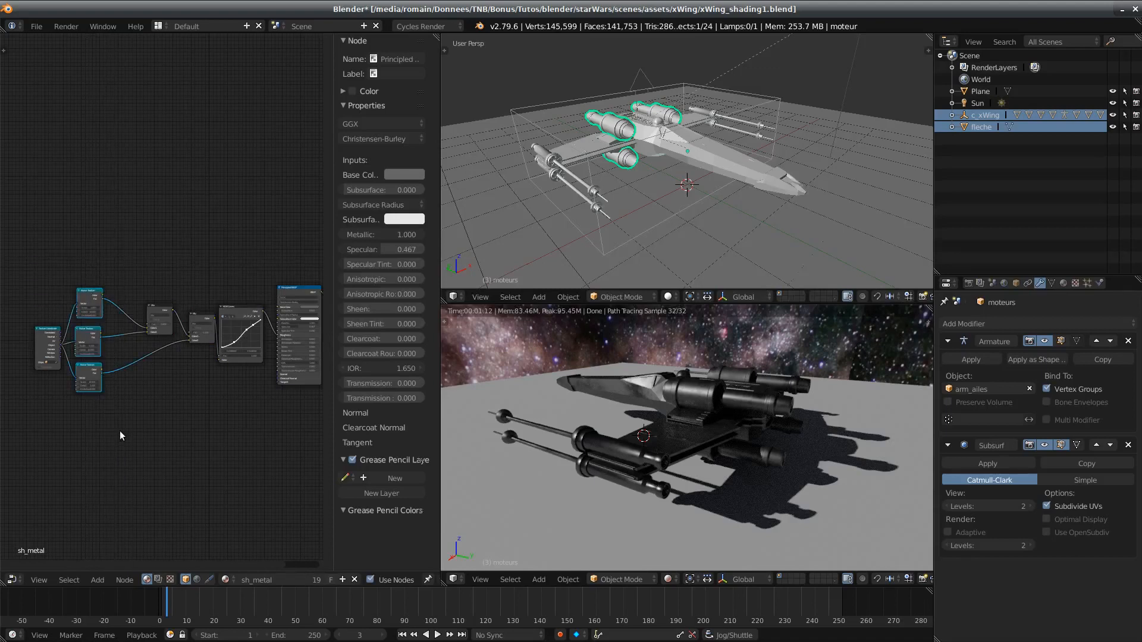
{"action": "key", "text": "g"}
{"action": "left_click", "coordinate": [160, 433]}
{"action": "key", "text": "a"}
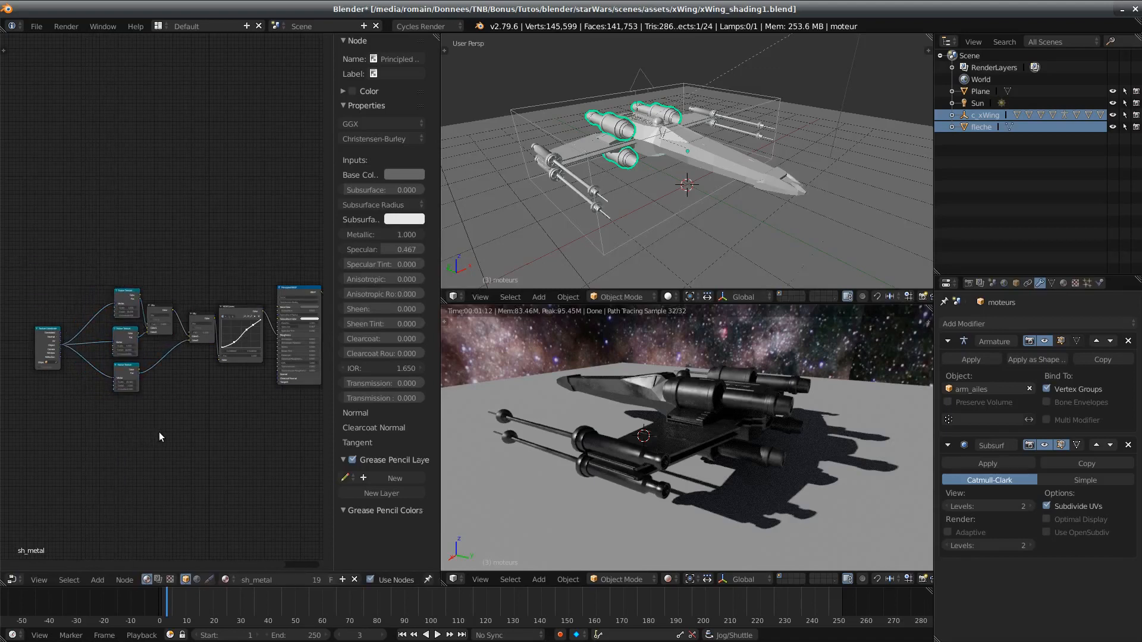
Step: Move the Texture Coordinate node closer to the noise textures and save over xWing_shading1.blend
{"action": "key", "text": "b"}
{"action": "left_click_drag", "start_coordinate": [25, 306], "coordinate": [57, 415]}
{"action": "key", "text": "g"}
{"action": "left_click", "coordinate": [90, 415]}
{"action": "key", "text": "a"}
{"action": "key", "text": "ctrl+s"}
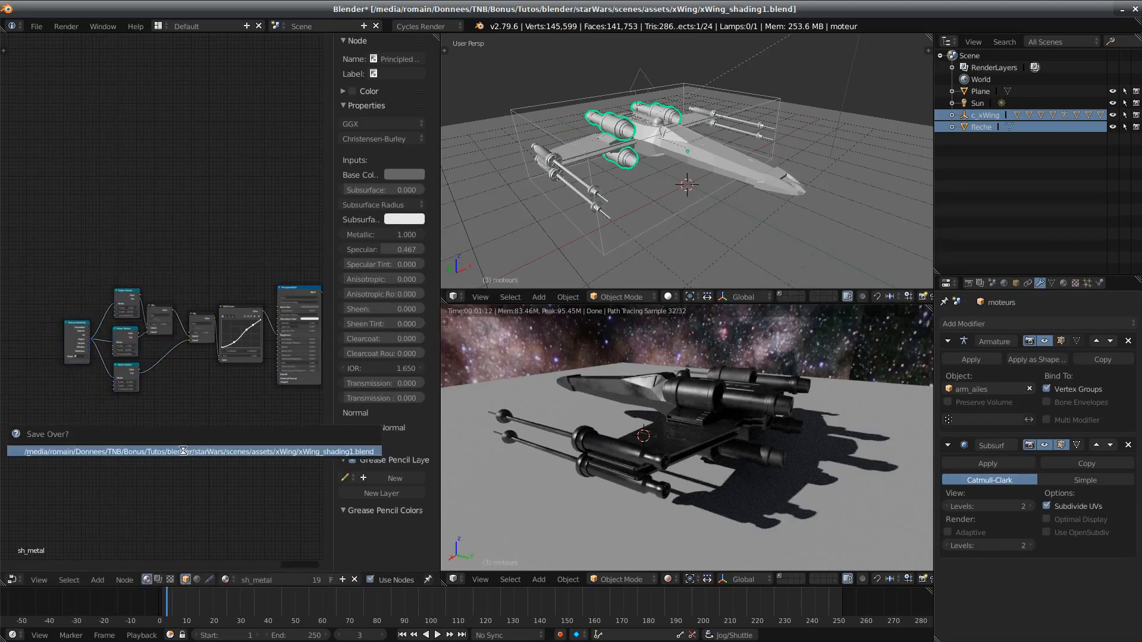
{"action": "left_click", "coordinate": [183, 452]}
Step: Inspect the metal on the engines and wing in the rendered view, and save over xWing_shading1.blend again
{"action": "scroll", "coordinate": [208, 449], "scroll_direction": "up", "scroll_amount": 3}
{"action": "middle_click_drag", "start_coordinate": [214, 447], "coordinate": [131, 425]}
{"action": "scroll", "coordinate": [170, 455], "scroll_direction": "up", "scroll_amount": 1}
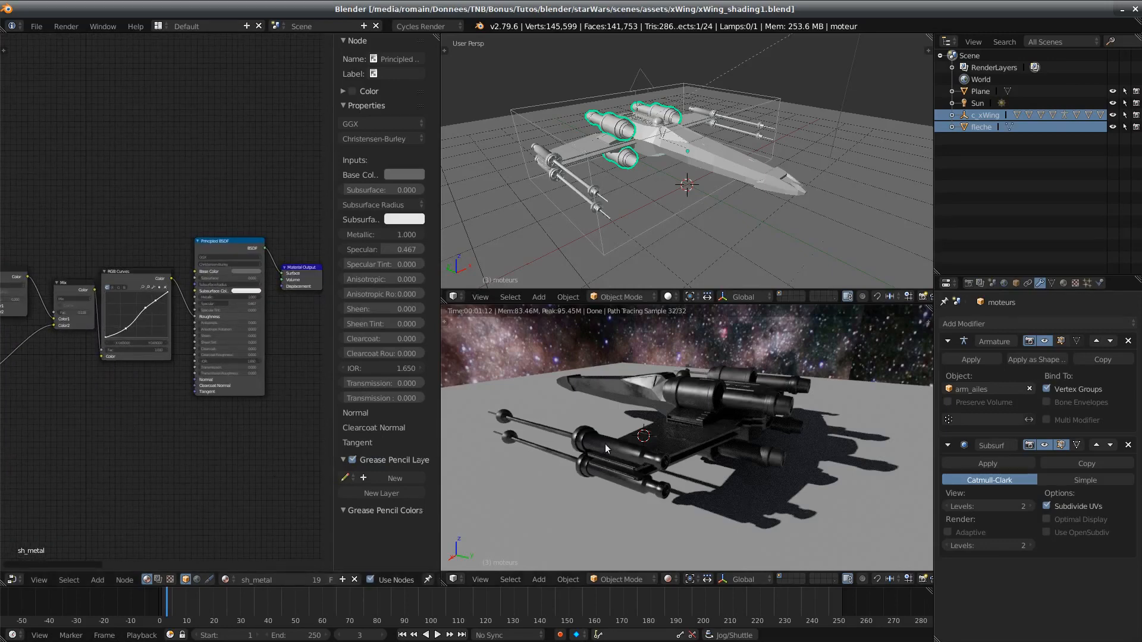
{"action": "scroll", "coordinate": [607, 445], "scroll_direction": "up", "scroll_amount": 4}
{"action": "middle_click_drag", "start_coordinate": [625, 459], "coordinate": [673, 479]}
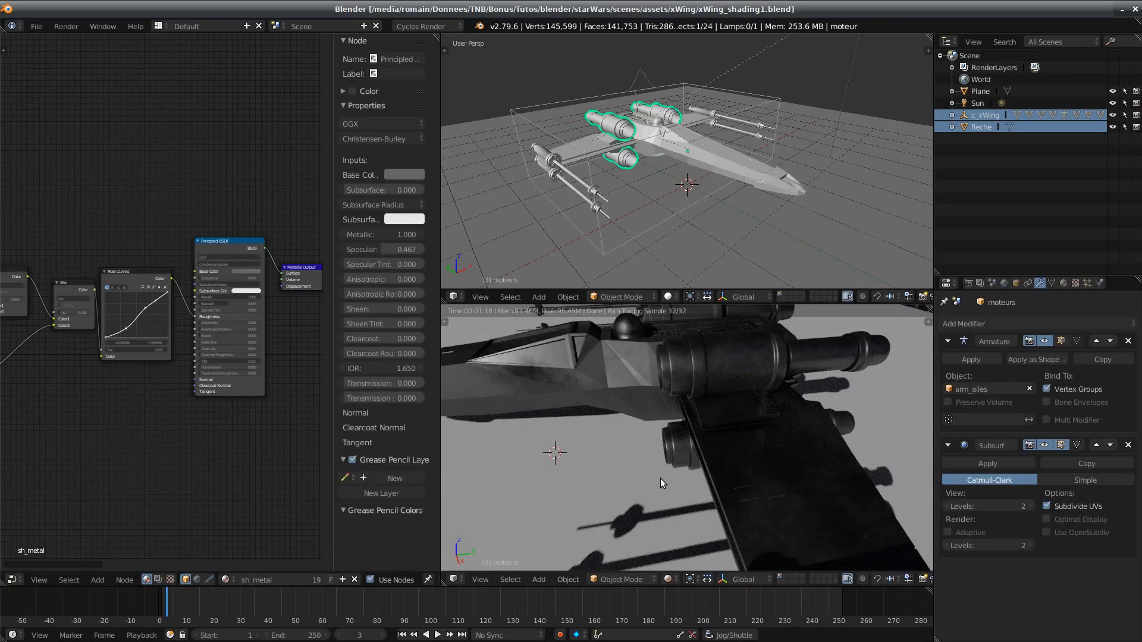
{"action": "middle_click_drag", "start_coordinate": [653, 505], "coordinate": [678, 444]}
{"action": "scroll", "coordinate": [678, 443], "scroll_direction": "down", "scroll_amount": 1}
{"action": "key", "text": "ctrl+s"}
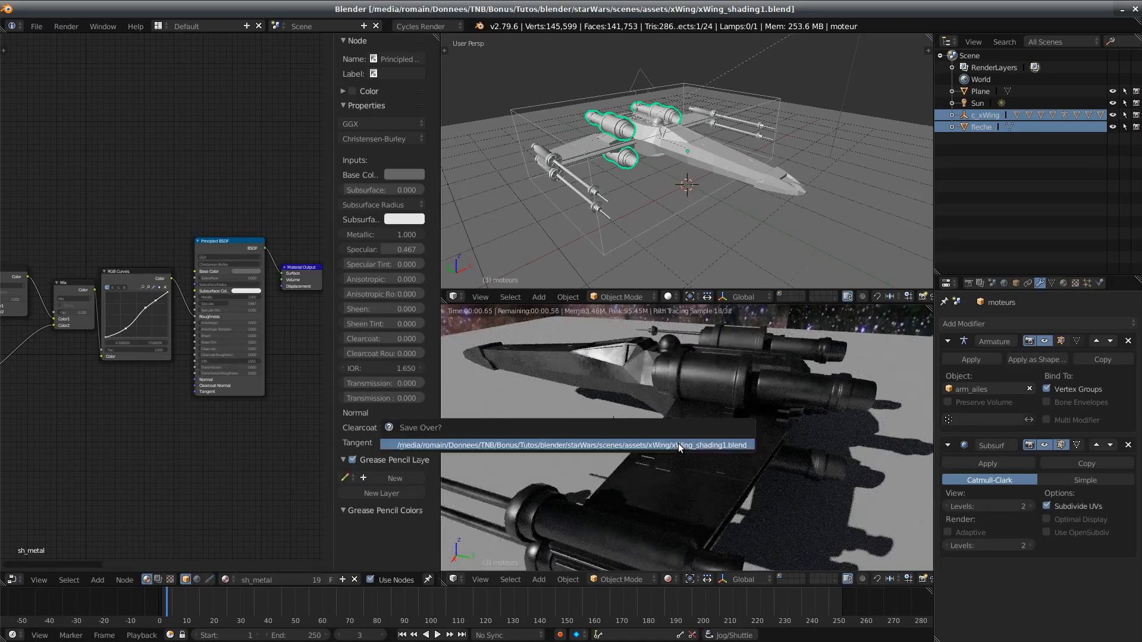
{"action": "left_click", "coordinate": [678, 443]}
Step: Add an Image Texture node below the RGB Curves and load Feraille_2.png from Footages/Textures/métaux/VaisseauxSpatial
{"action": "key", "text": "shift+a"}
{"action": "middle_click_drag", "start_coordinate": [14, 443], "coordinate": [25, 405]}
{"action": "key", "text": "Escape"}
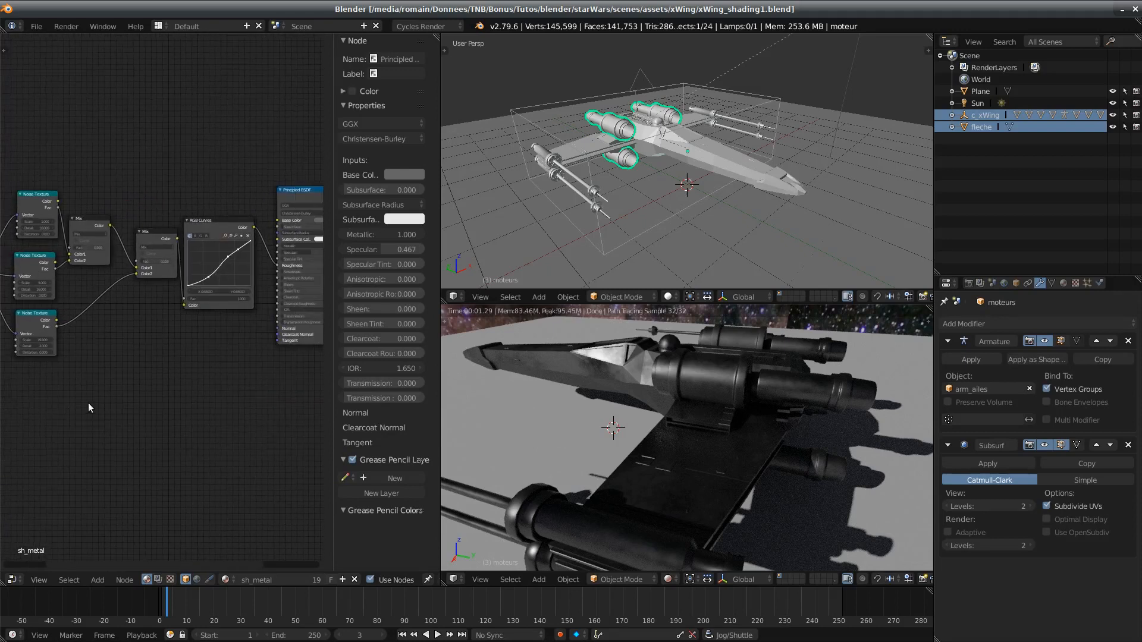
{"action": "key", "text": "shift+a"}
{"action": "mouse_move", "coordinate": [89, 457]}
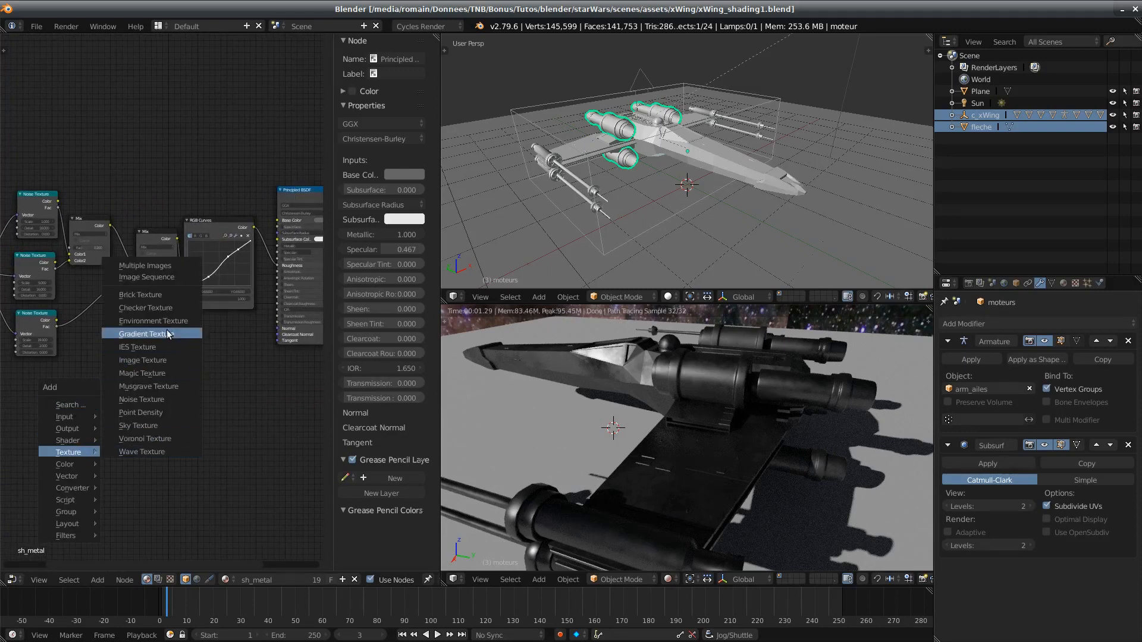
{"action": "left_click", "coordinate": [157, 361]}
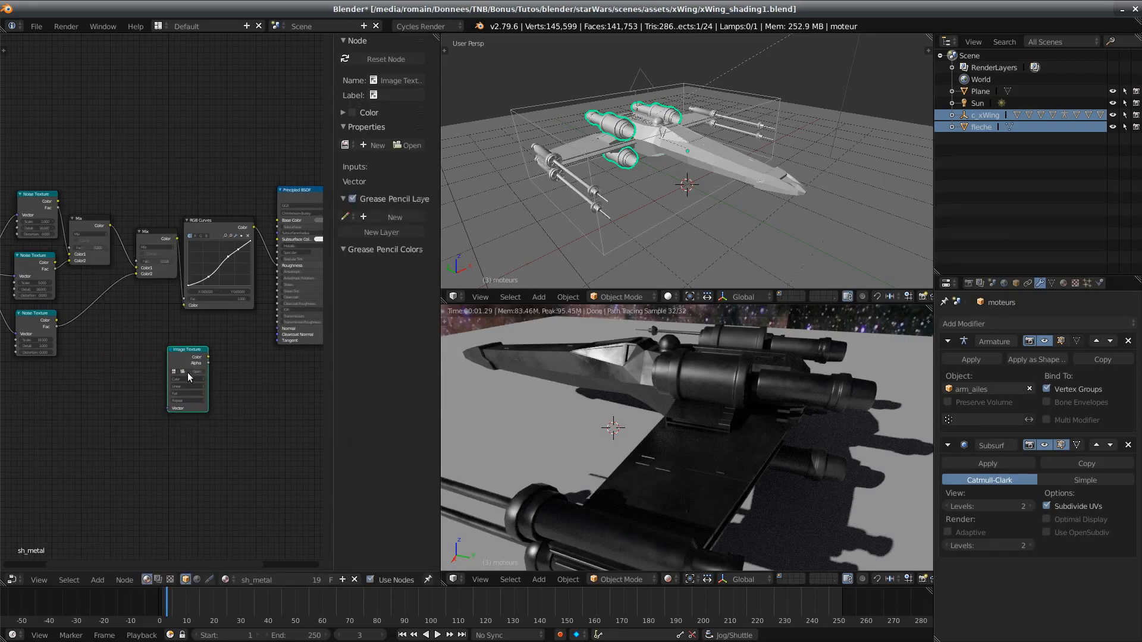
{"action": "left_click", "coordinate": [189, 372]}
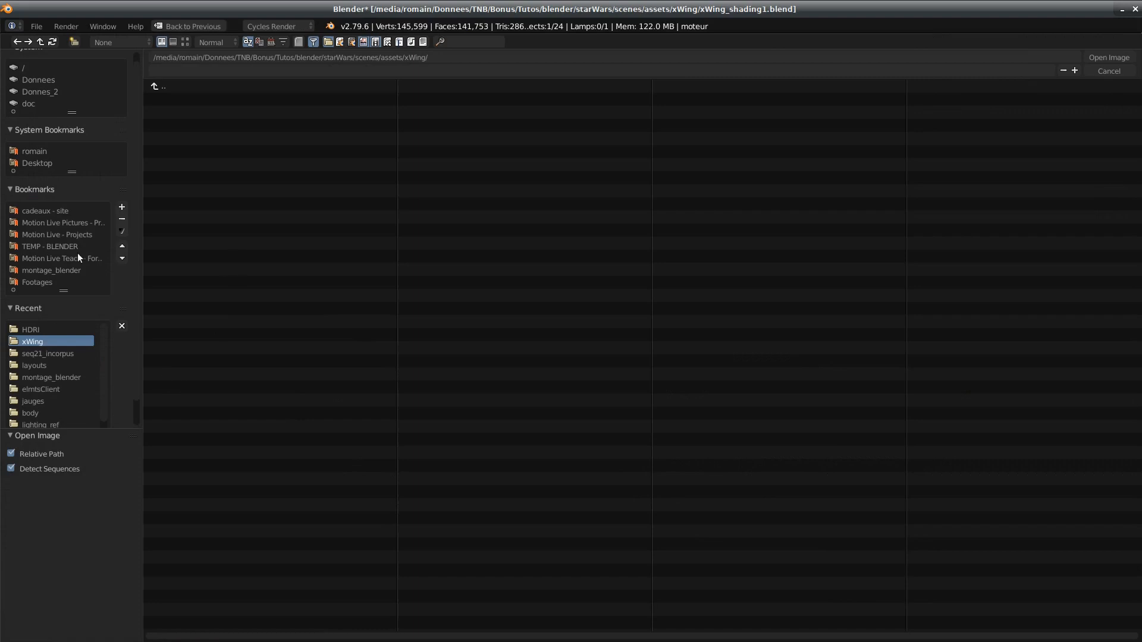
{"action": "left_click", "coordinate": [39, 278]}
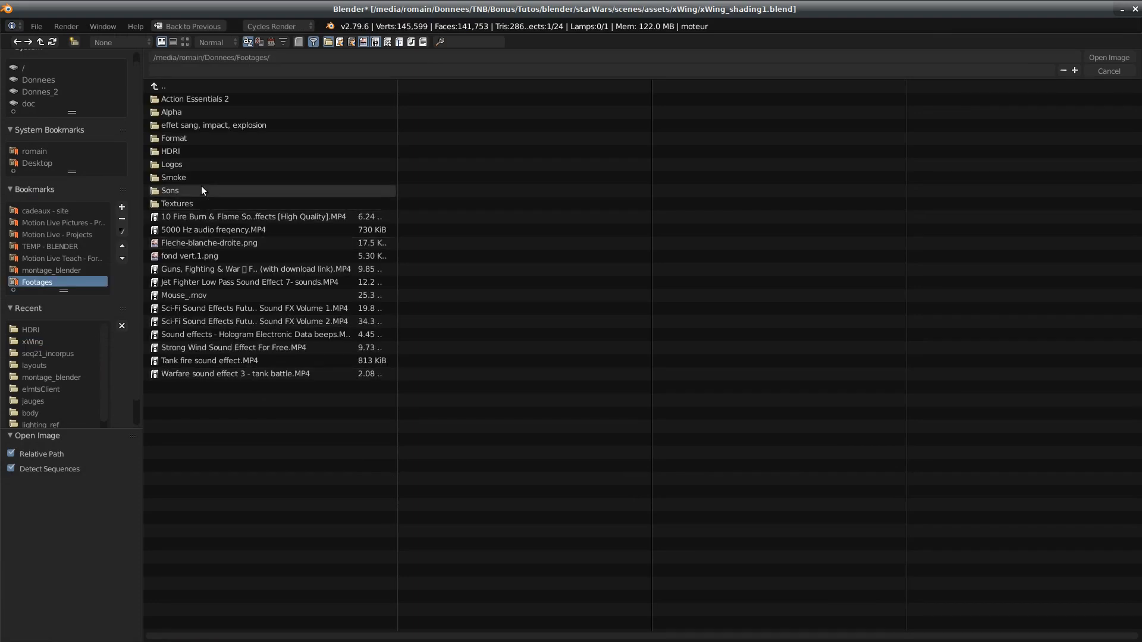
{"action": "left_click", "coordinate": [199, 203]}
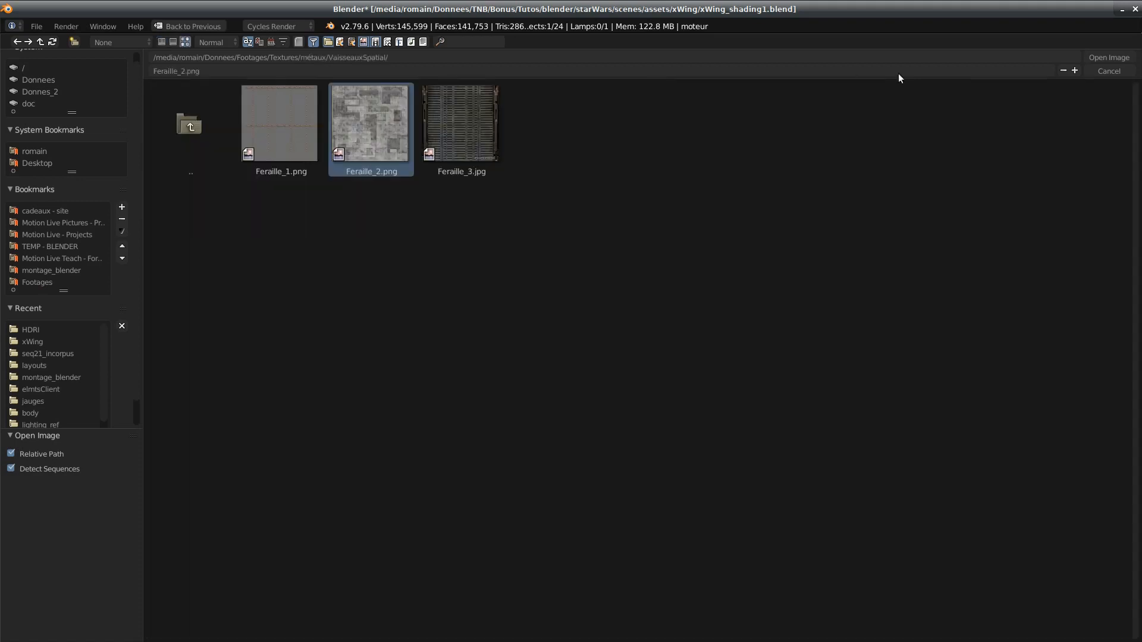
{"action": "key", "text": "Return"}
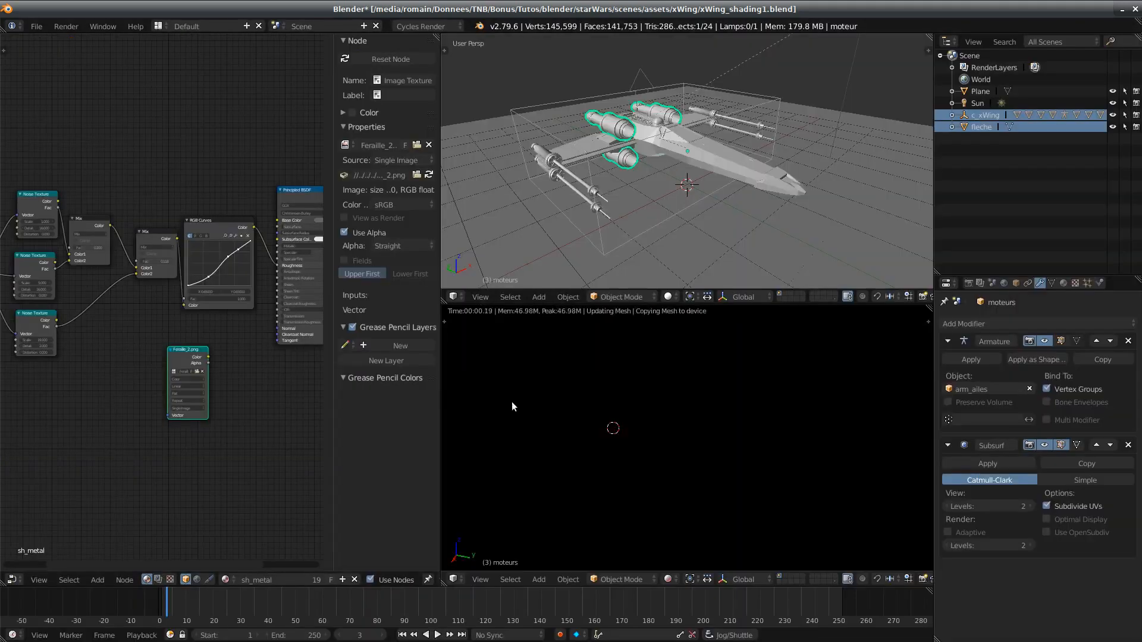
Step: Duplicate the Feraille_2.png node, load metal_gris.jpg from the métaux folder into the copy, and align it beneath the original
{"action": "left_click_drag", "start_coordinate": [185, 352], "coordinate": [178, 328]}
{"action": "key", "text": "shift+d"}
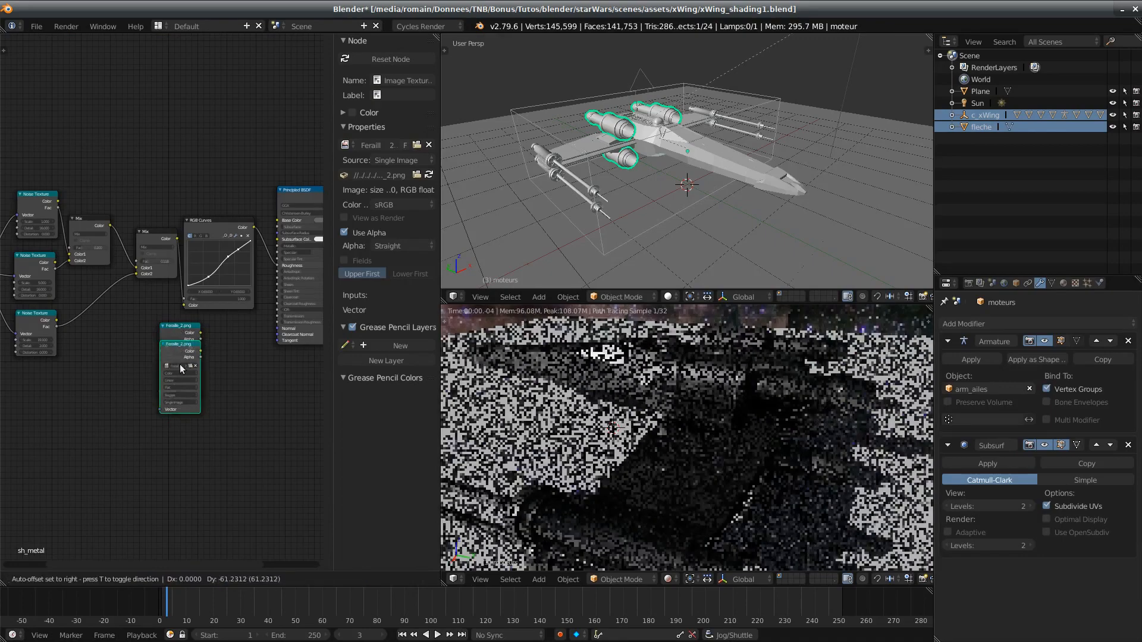
{"action": "left_click", "coordinate": [178, 421]}
{"action": "left_click", "coordinate": [191, 443]}
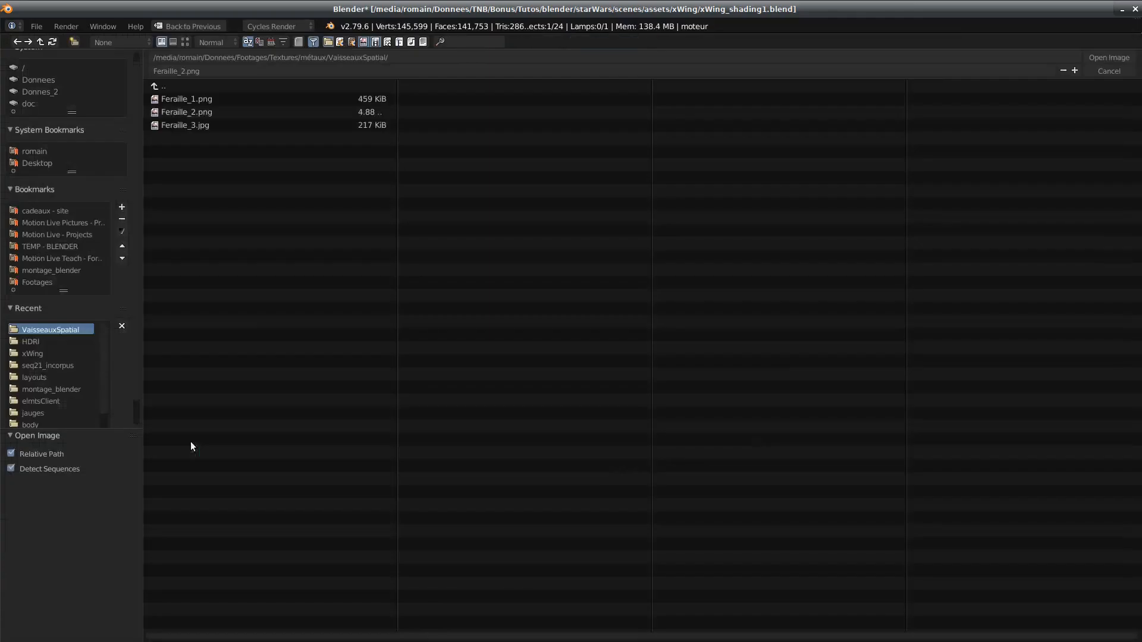
{"action": "left_click", "coordinate": [177, 94]}
{"action": "left_click", "coordinate": [163, 87]}
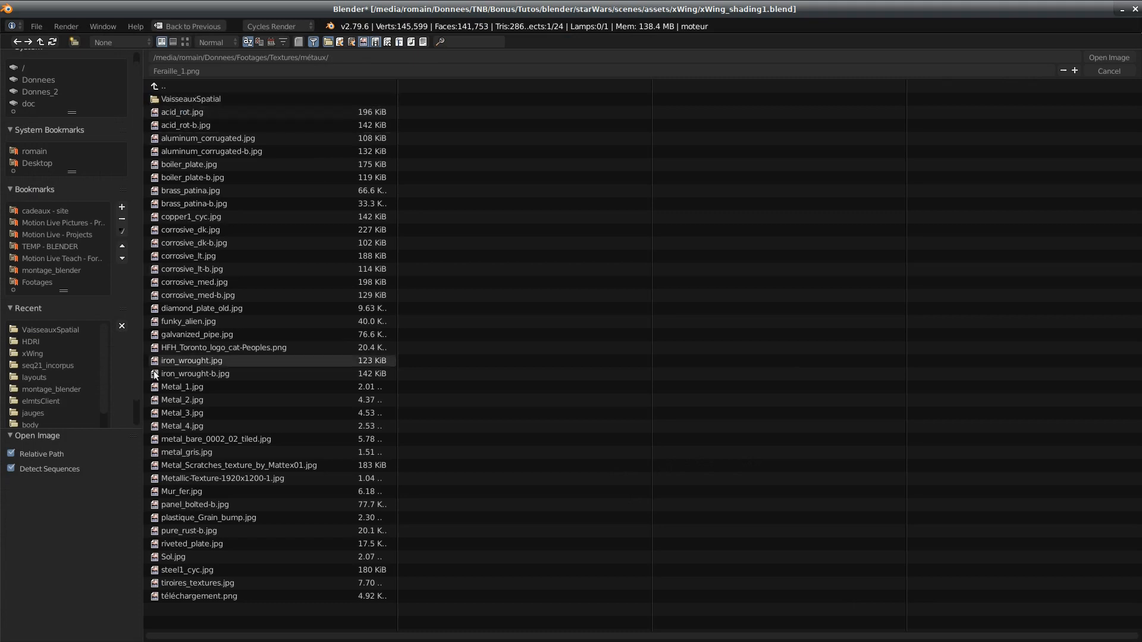
{"action": "left_click", "coordinate": [185, 41]}
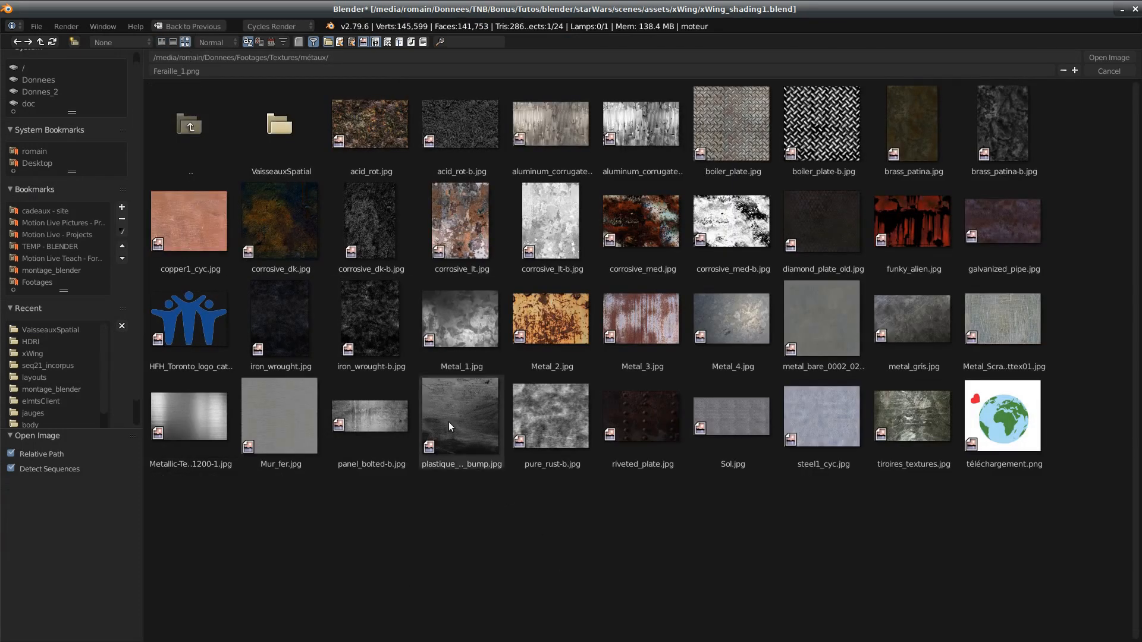
{"action": "left_click", "coordinate": [476, 422]}
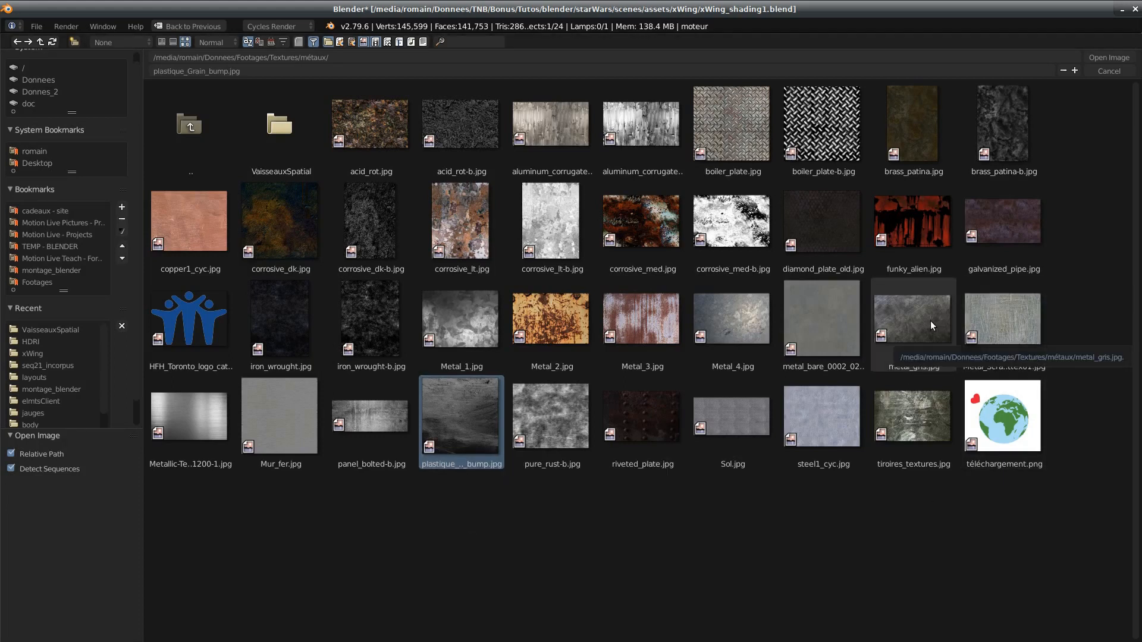
{"action": "double_click", "coordinate": [915, 326]}
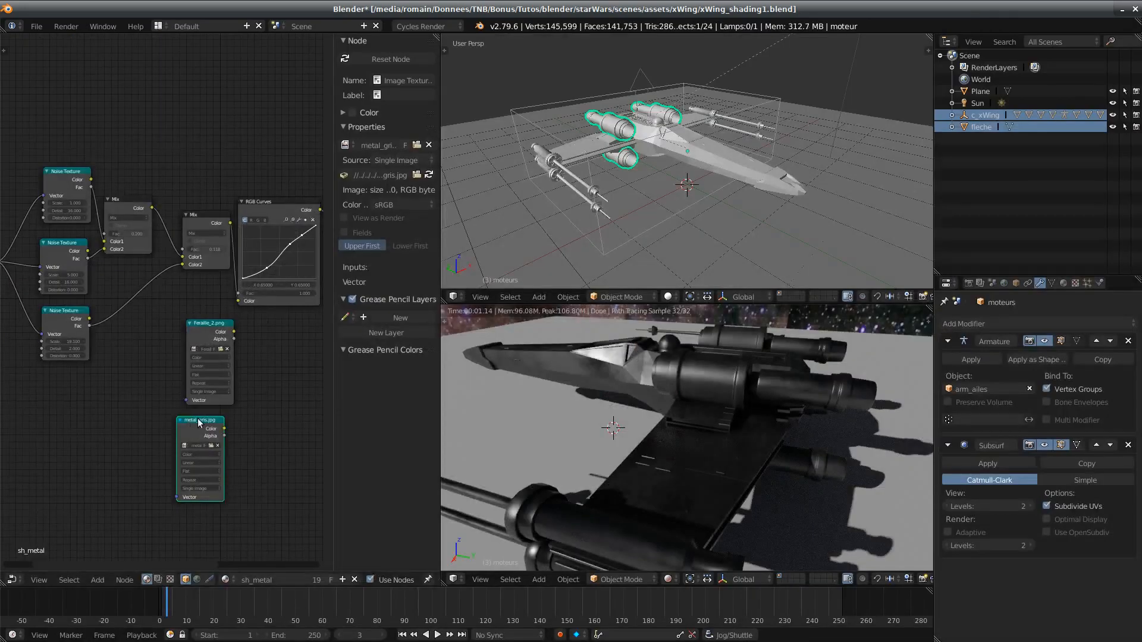
{"action": "left_click_drag", "start_coordinate": [198, 419], "coordinate": [207, 419]}
Step: Preview the Feraille_2.png texture directly on the X-wing in place of the metal shader
{"action": "middle_click_drag", "start_coordinate": [146, 416], "coordinate": [201, 417]}
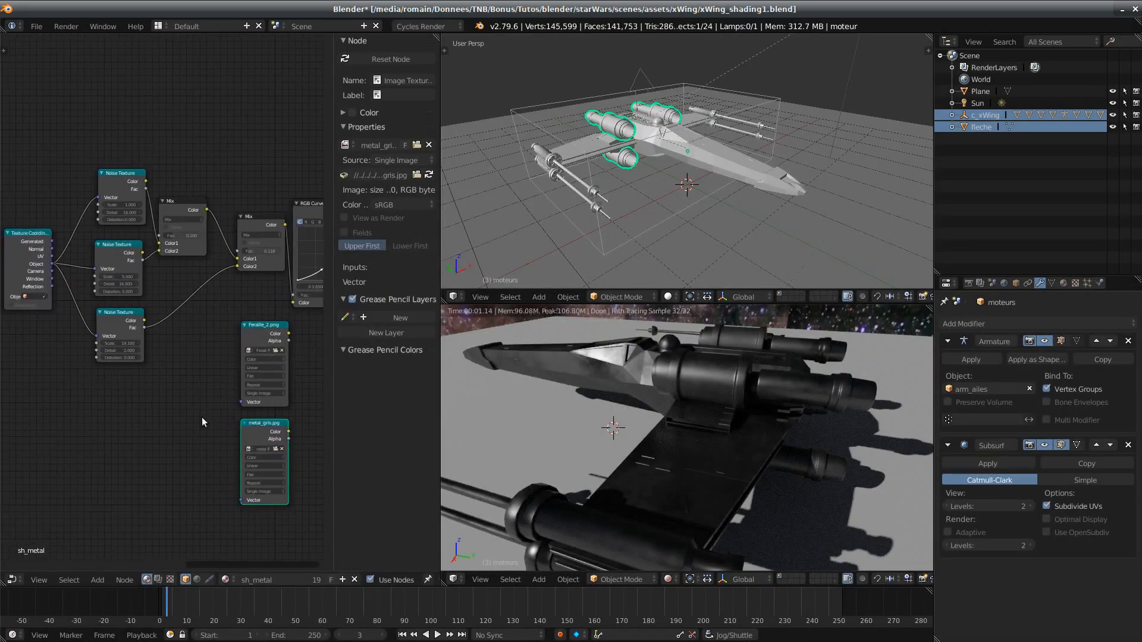
{"action": "left_click", "coordinate": [262, 330], "text": "ctrl+shift"}
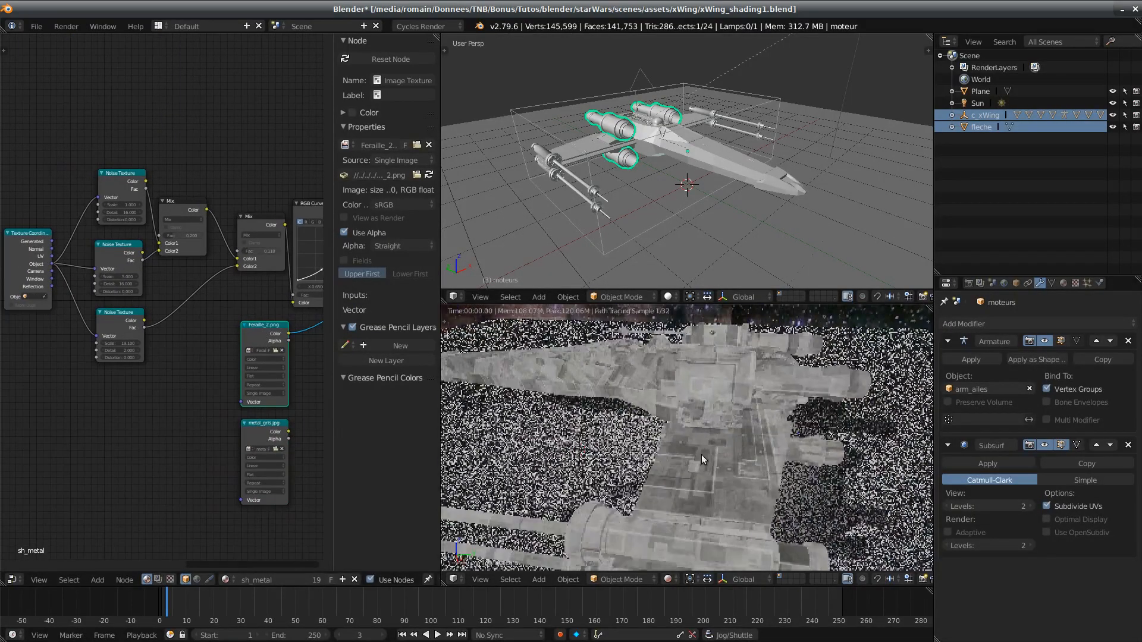
{"action": "middle_click_drag", "start_coordinate": [200, 391], "coordinate": [256, 396]}
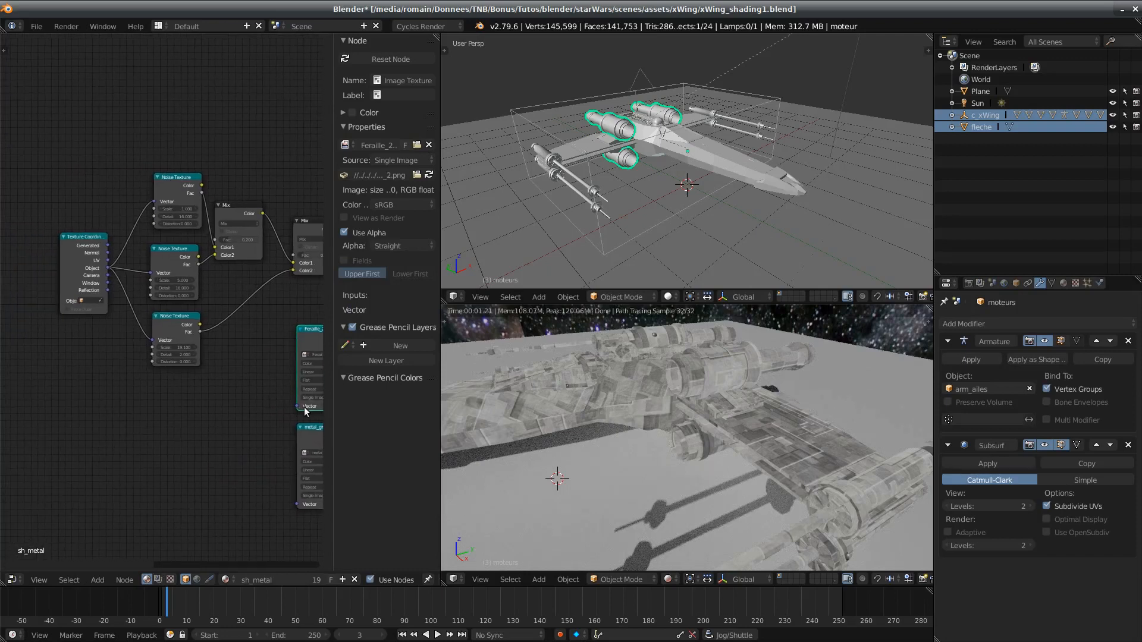
Step: Try mapping the Feraille_2.png texture with the Object coordinates and inspect it around the X-wing
{"action": "left_click_drag", "start_coordinate": [297, 406], "coordinate": [108, 261]}
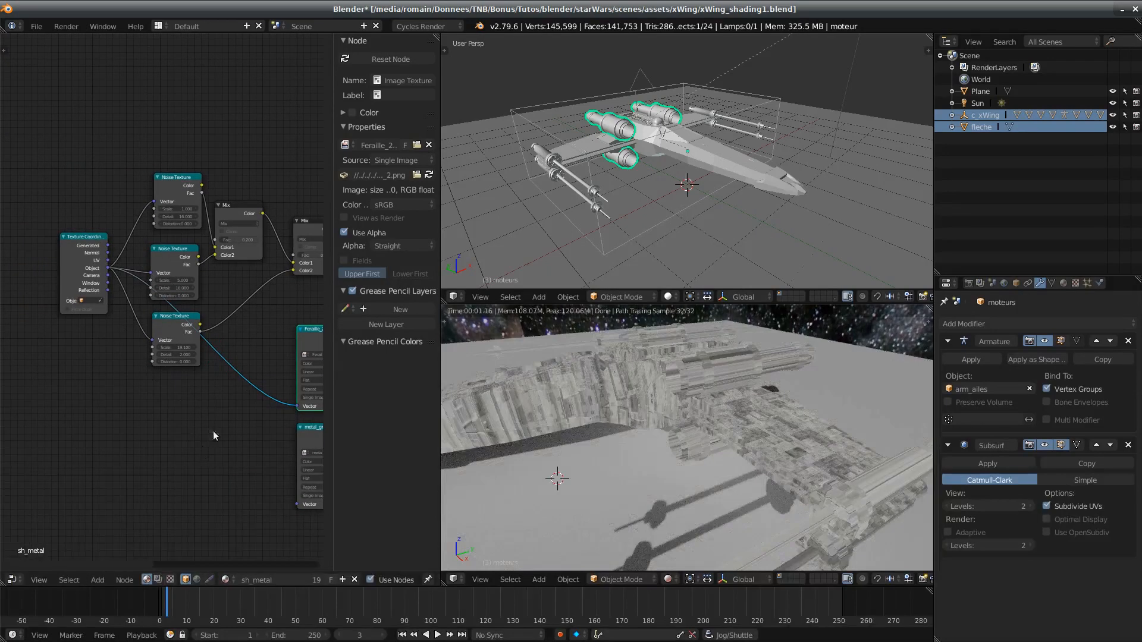
{"action": "middle_click_drag", "start_coordinate": [209, 433], "coordinate": [183, 433]}
{"action": "mouse_move", "coordinate": [612, 443]}
{"action": "middle_mouse_down"}
{"action": "mouse_move", "coordinate": [569, 480]}
{"action": "mouse_move", "coordinate": [617, 454]}
{"action": "mouse_move", "coordinate": [547, 470]}
{"action": "mouse_move", "coordinate": [570, 441]}
{"action": "middle_mouse_up"}
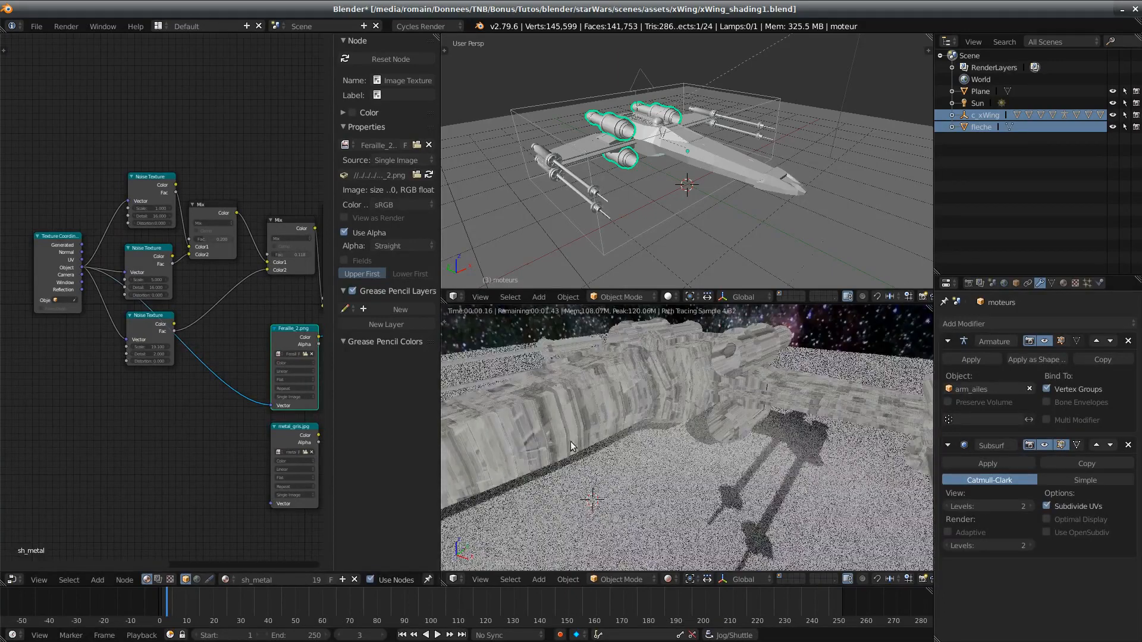
{"action": "middle_click_drag", "start_coordinate": [684, 425], "coordinate": [618, 420]}
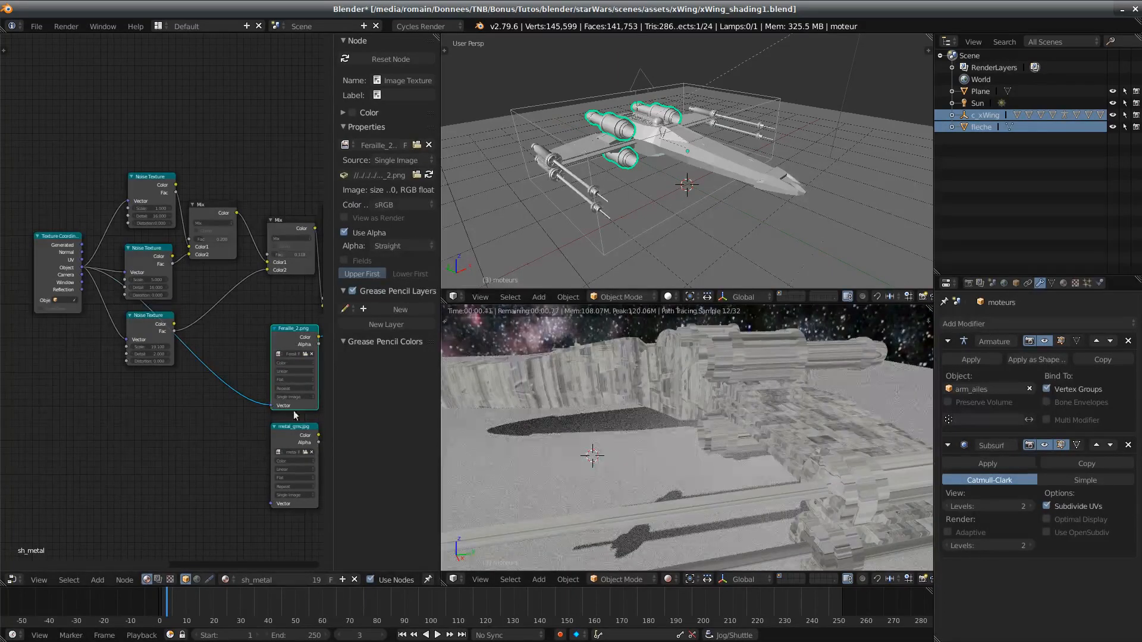
Step: Connect the UV coordinates to the Vector inputs of Feraille_2.png and metal_gris.jpg, and move the Texture Coordinate node farther from the textures
{"action": "mouse_move", "coordinate": [269, 403]}
{"action": "left_mouse_down"}
{"action": "mouse_move", "coordinate": [9, 264]}
{"action": "mouse_move", "coordinate": [272, 406]}
{"action": "left_mouse_up"}
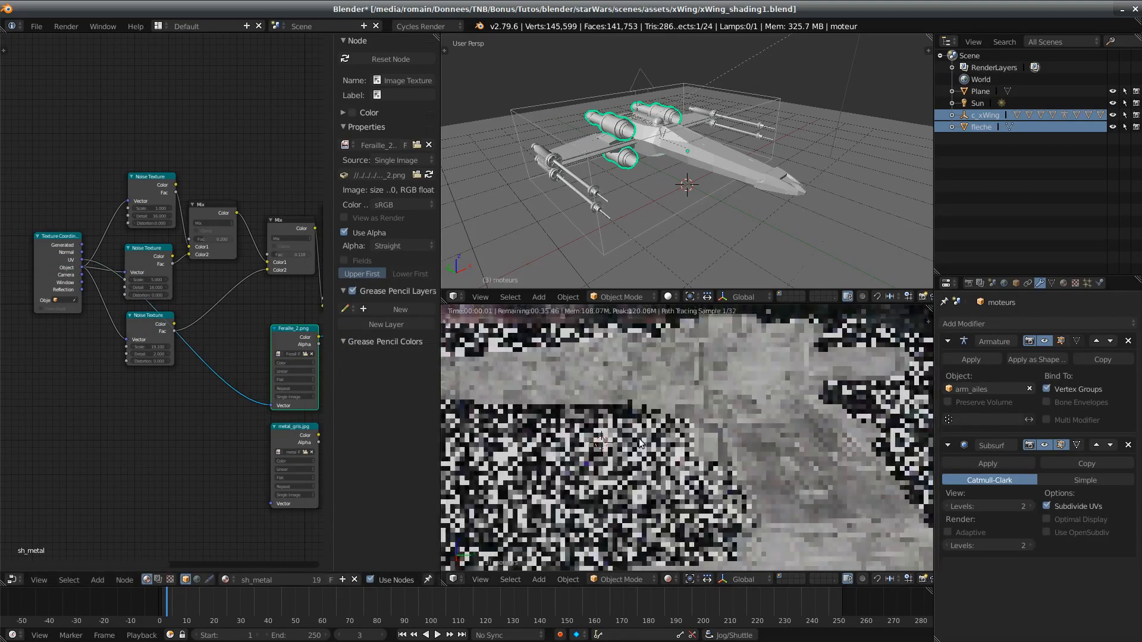
{"action": "mouse_move", "coordinate": [639, 444]}
{"action": "middle_mouse_down"}
{"action": "mouse_move", "coordinate": [588, 446]}
{"action": "mouse_move", "coordinate": [603, 446]}
{"action": "middle_mouse_up"}
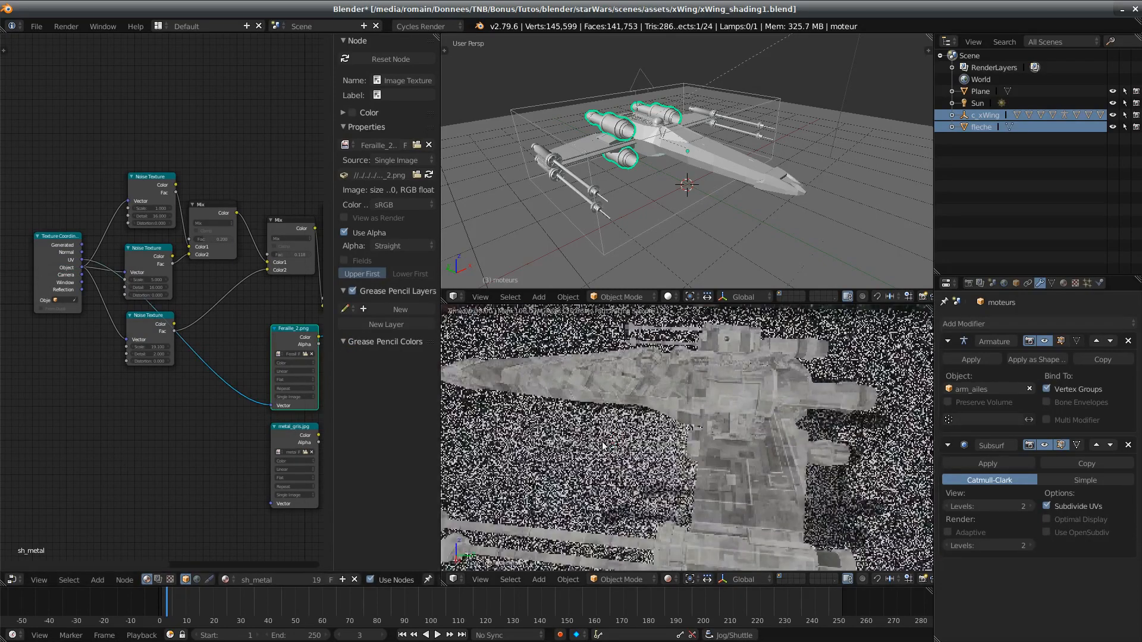
{"action": "left_click_drag", "start_coordinate": [271, 503], "coordinate": [14, 242]}
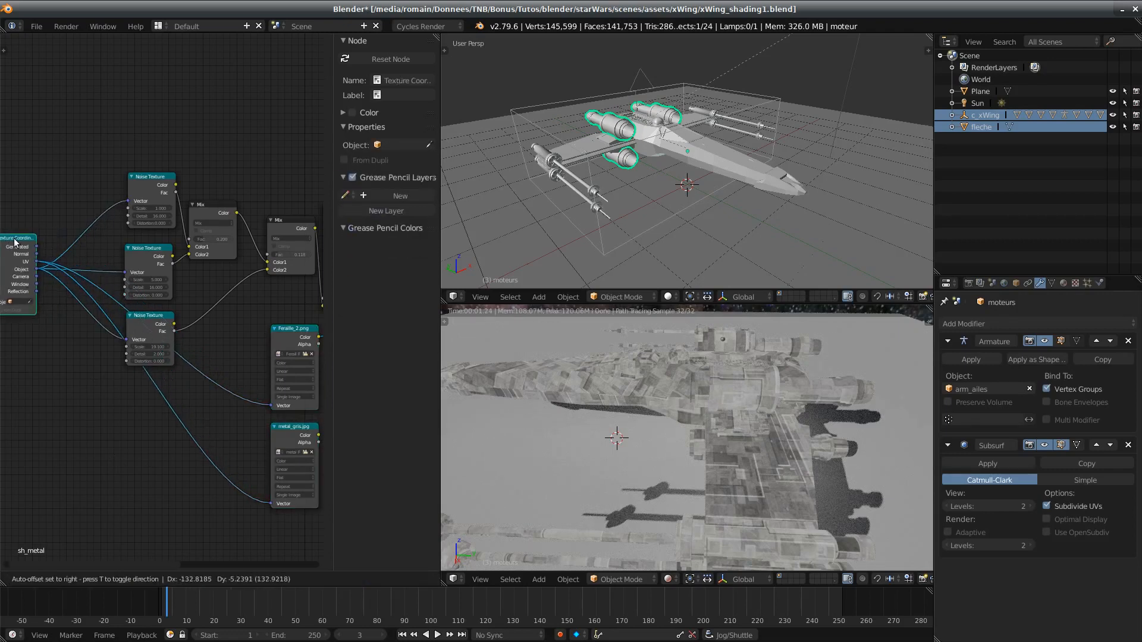
Step: Preview the metal_gris.jpg texture directly on the X-wing and feed its Vector input from the Generated coordinates
{"action": "left_click", "coordinate": [284, 427]}
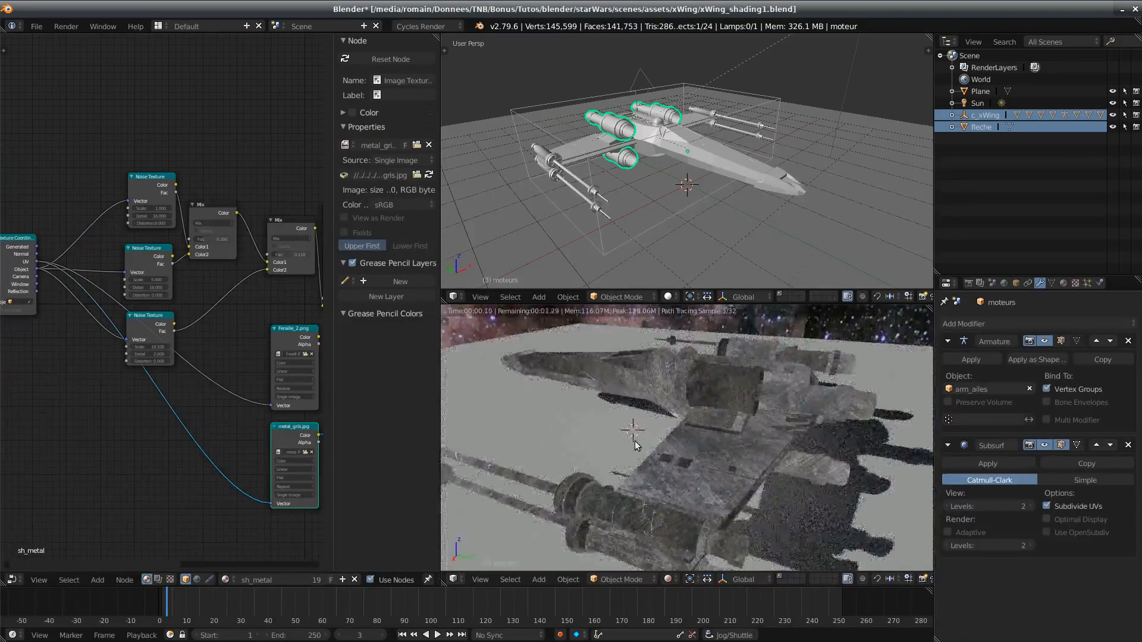
{"action": "mouse_move", "coordinate": [653, 459]}
{"action": "middle_mouse_down"}
{"action": "mouse_move", "coordinate": [660, 488]}
{"action": "mouse_move", "coordinate": [648, 497]}
{"action": "mouse_move", "coordinate": [547, 474]}
{"action": "middle_mouse_up"}
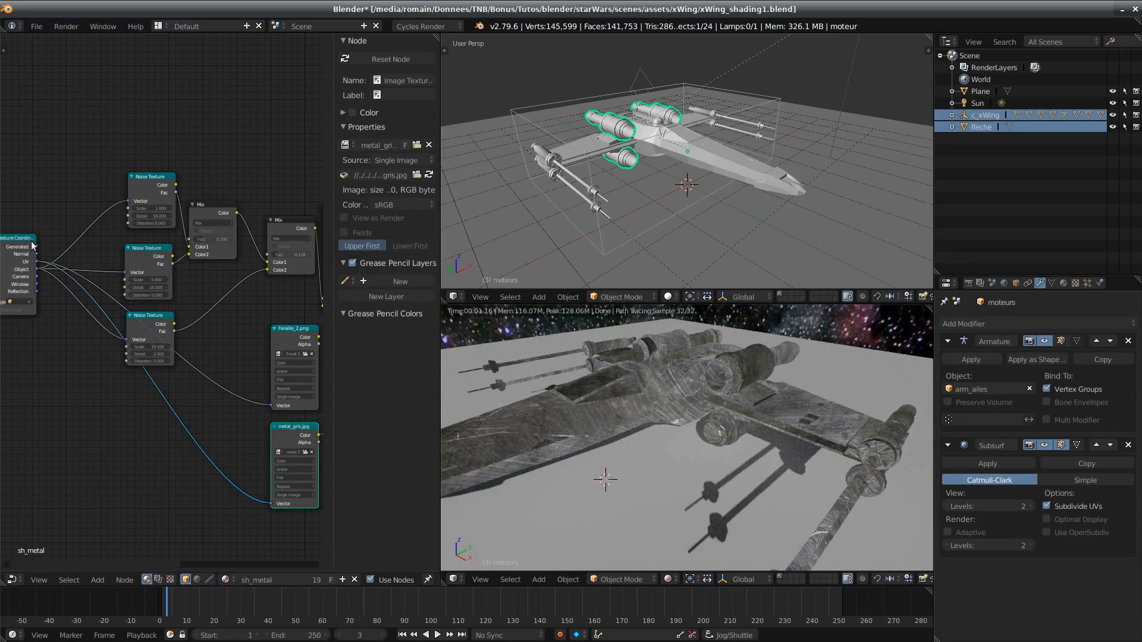
{"action": "mouse_move", "coordinate": [37, 246]}
{"action": "left_mouse_down"}
{"action": "mouse_move", "coordinate": [249, 495]}
{"action": "mouse_move", "coordinate": [270, 503]}
{"action": "left_mouse_up"}
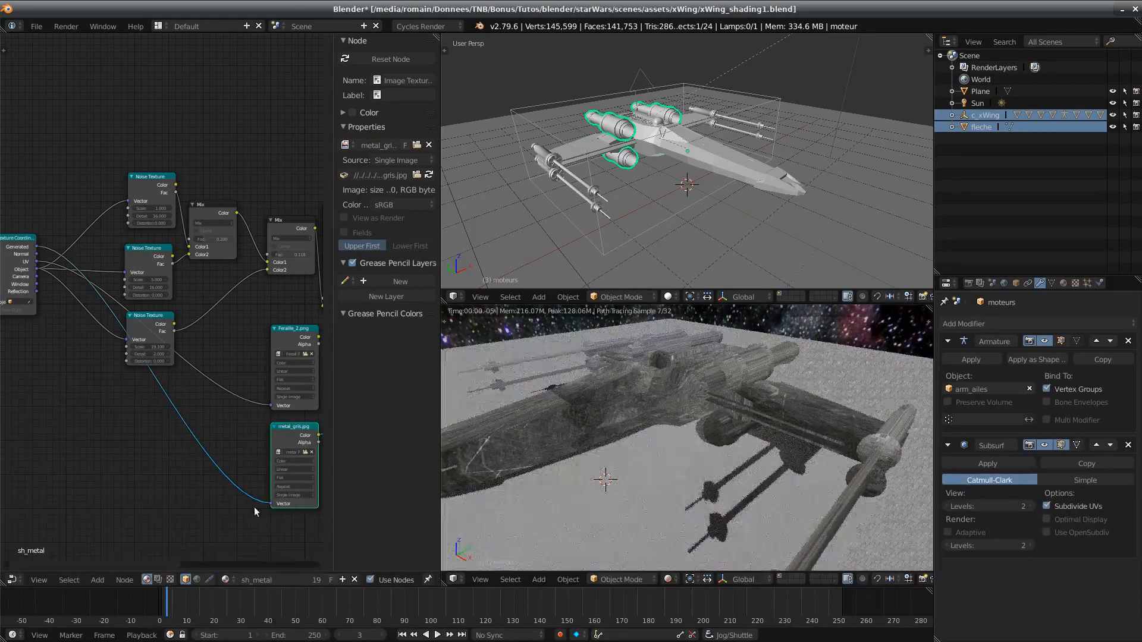
Step: Set the projection of metal_gris.jpg to Box and inspect the texture on the X-wing
{"action": "scroll", "coordinate": [255, 507], "scroll_direction": "up", "scroll_amount": 1}
{"action": "middle_click_drag", "start_coordinate": [254, 507], "coordinate": [173, 444]}
{"action": "left_click", "coordinate": [223, 445]}
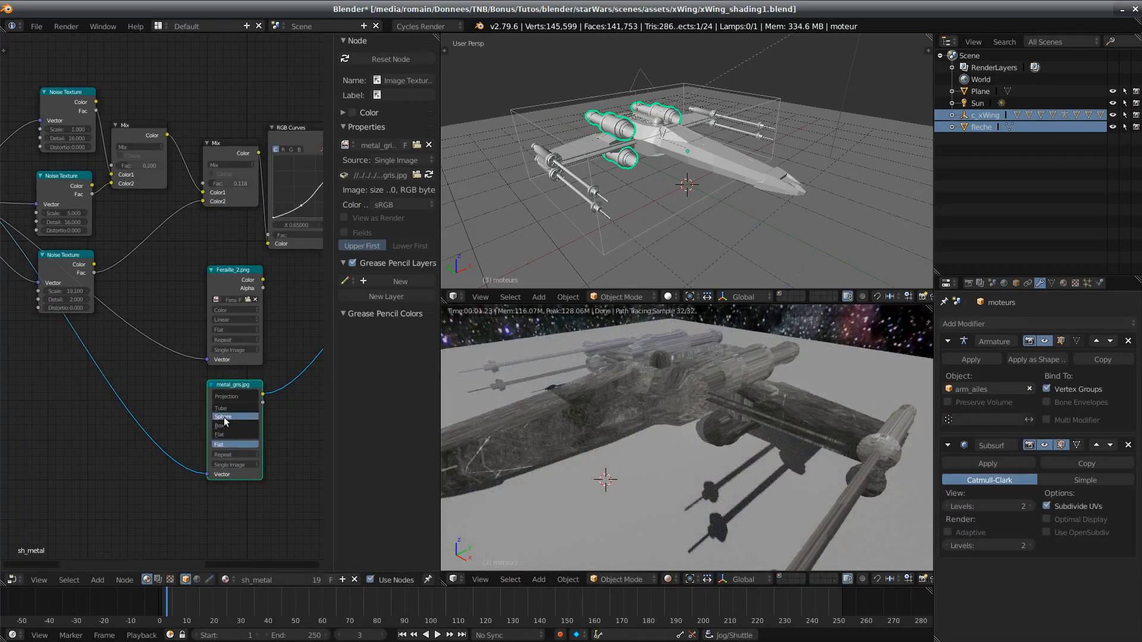
{"action": "left_click", "coordinate": [231, 424]}
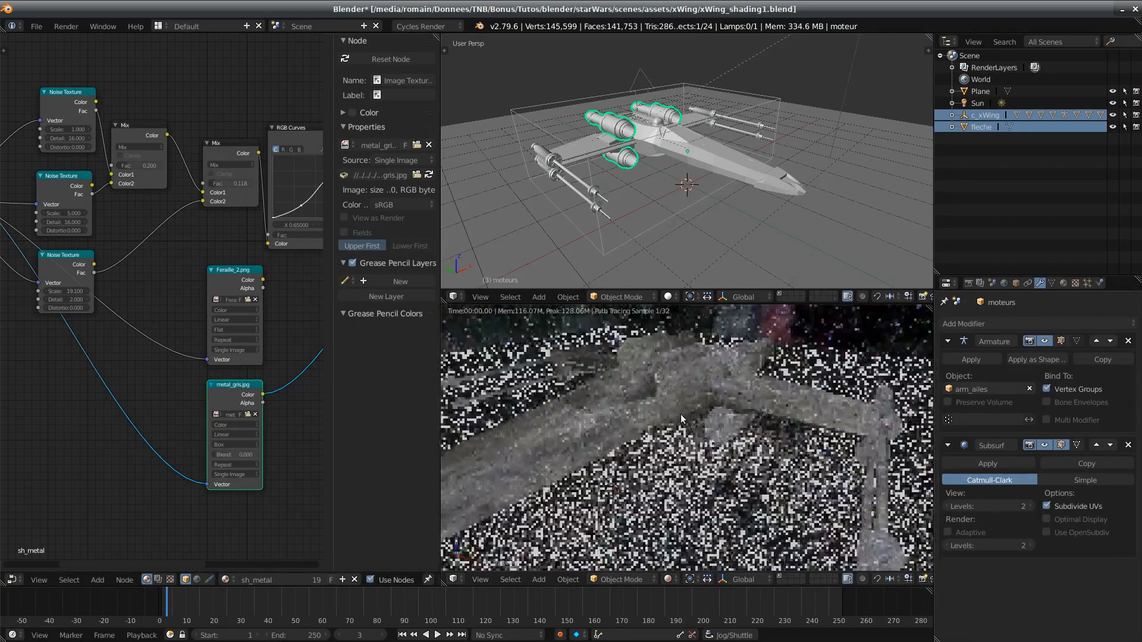
{"action": "middle_click_drag", "start_coordinate": [680, 418], "coordinate": [603, 434]}
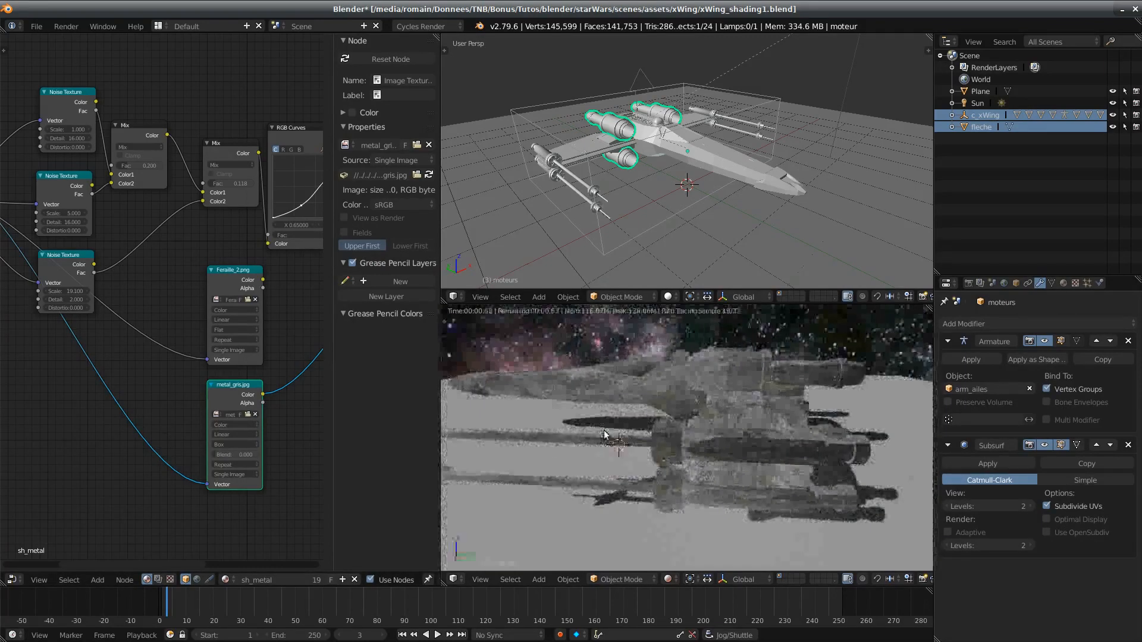
Step: Connect the Object coordinates to the Vector input of metal_gris.jpg and check the mapping on the ship
{"action": "middle_click_drag", "start_coordinate": [10, 343], "coordinate": [112, 379]}
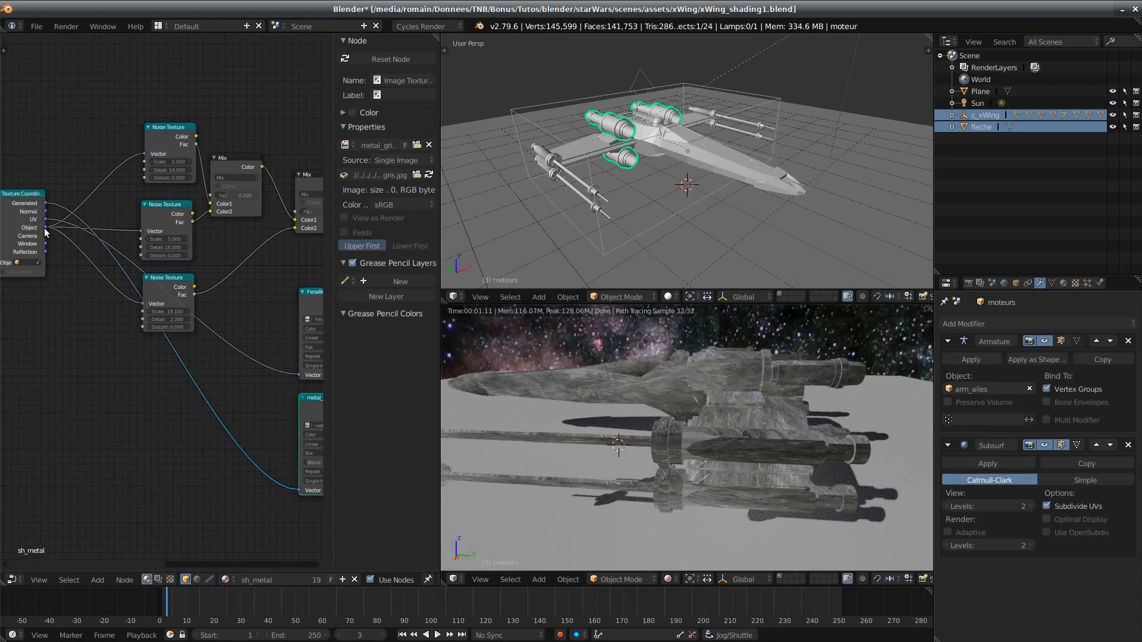
{"action": "left_click_drag", "start_coordinate": [46, 230], "coordinate": [299, 490]}
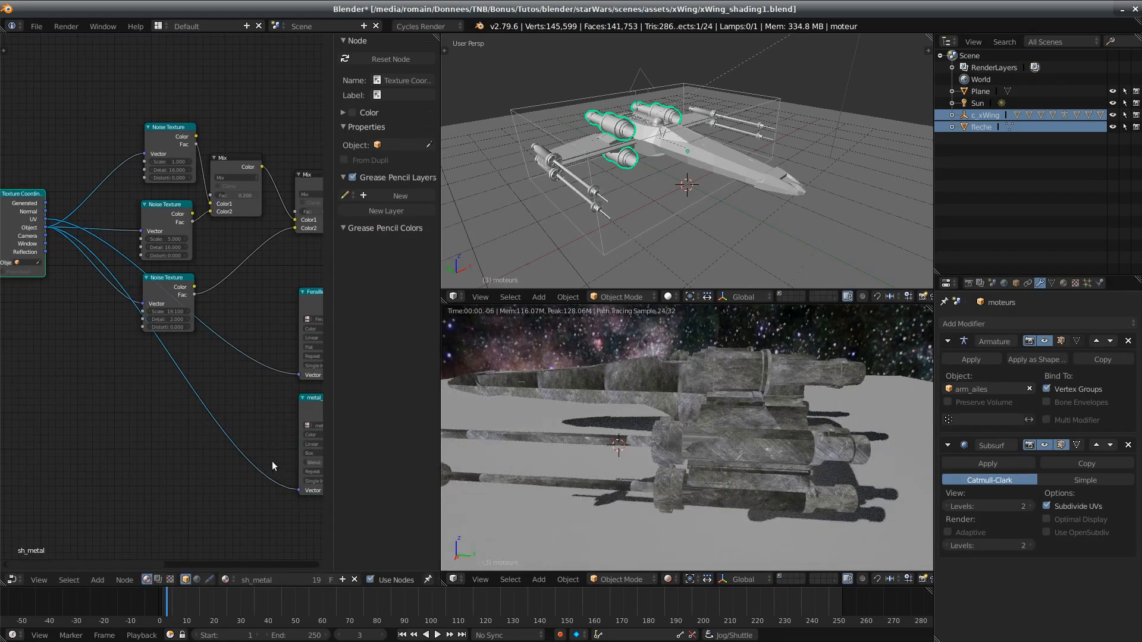
{"action": "middle_click_drag", "start_coordinate": [222, 447], "coordinate": [176, 445]}
{"action": "middle_click_drag", "start_coordinate": [571, 386], "coordinate": [639, 419]}
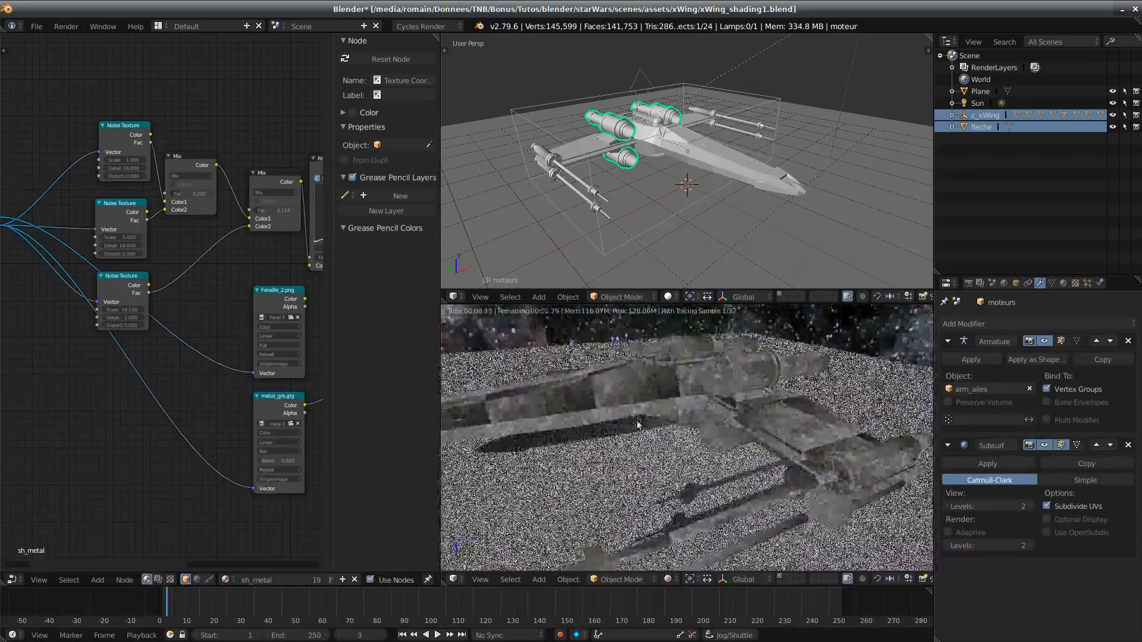
Step: Try a box projection Blend of 0.682 on the metal_gris.jpg node and inspect the X-wing
{"action": "scroll", "coordinate": [277, 473], "scroll_direction": "up", "scroll_amount": 3}
{"action": "middle_click_drag", "start_coordinate": [192, 456], "coordinate": [104, 401]}
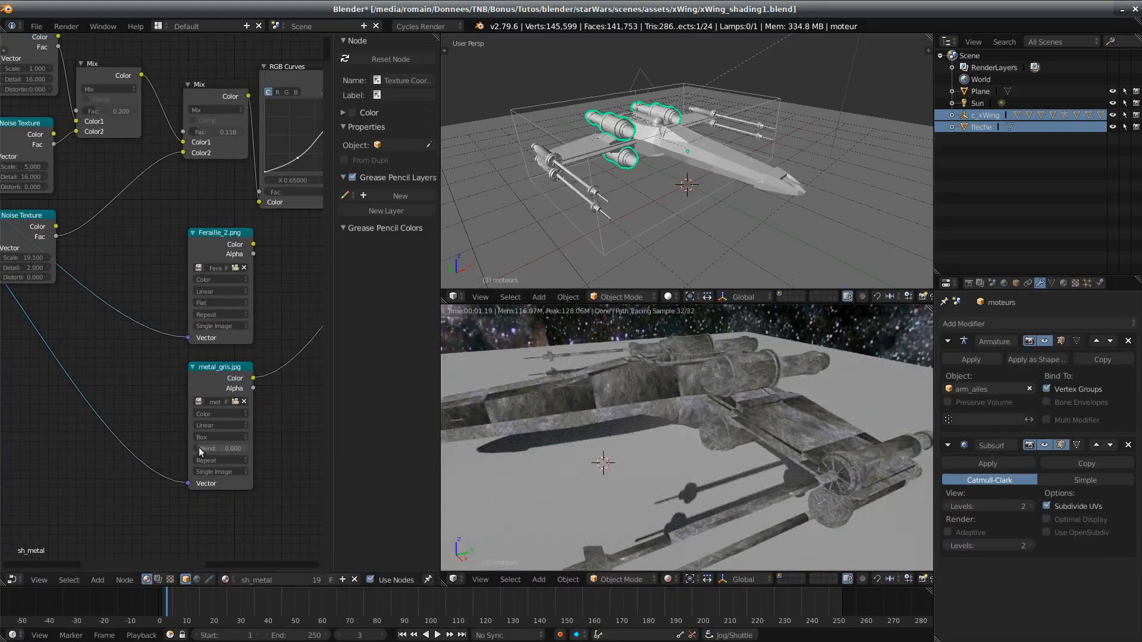
{"action": "left_click_drag", "start_coordinate": [200, 448], "coordinate": [232, 448]}
{"action": "middle_click_drag", "start_coordinate": [627, 458], "coordinate": [648, 432]}
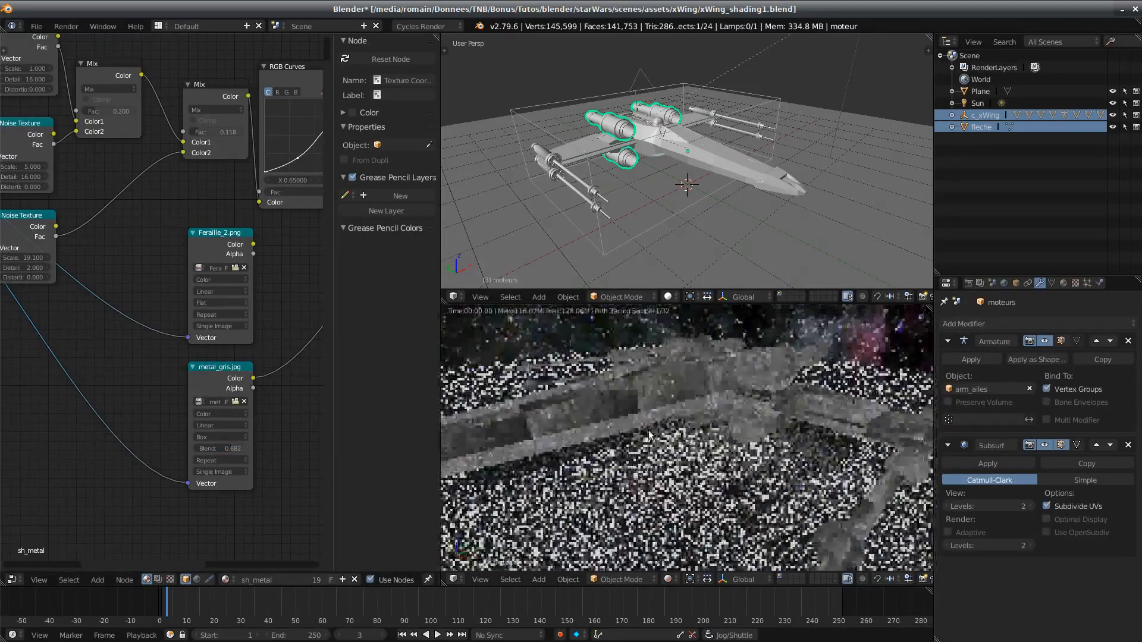
{"action": "key", "text": "ctrl+s"}
{"action": "key", "text": "Return"}
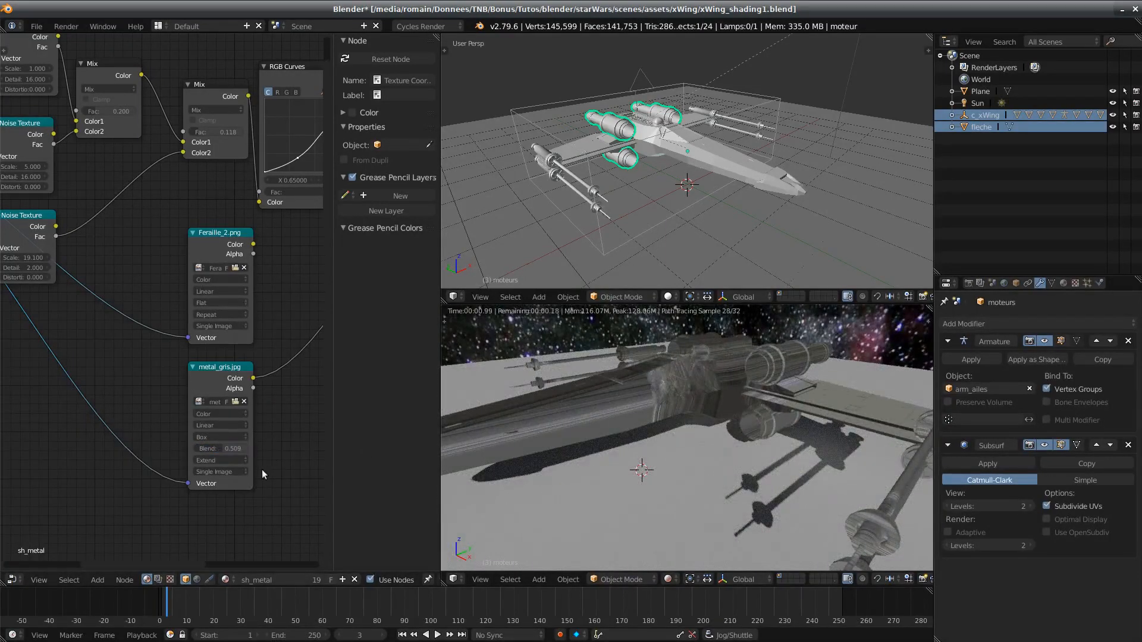
Step: Return metal_gris.jpg's extension to Repeat and compare Blend values of 0.991 and 0.000 on the X-wing
{"action": "left_click", "coordinate": [237, 462]}
{"action": "left_click", "coordinate": [232, 439]}
{"action": "left_click_drag", "start_coordinate": [220, 449], "coordinate": [246, 449]}
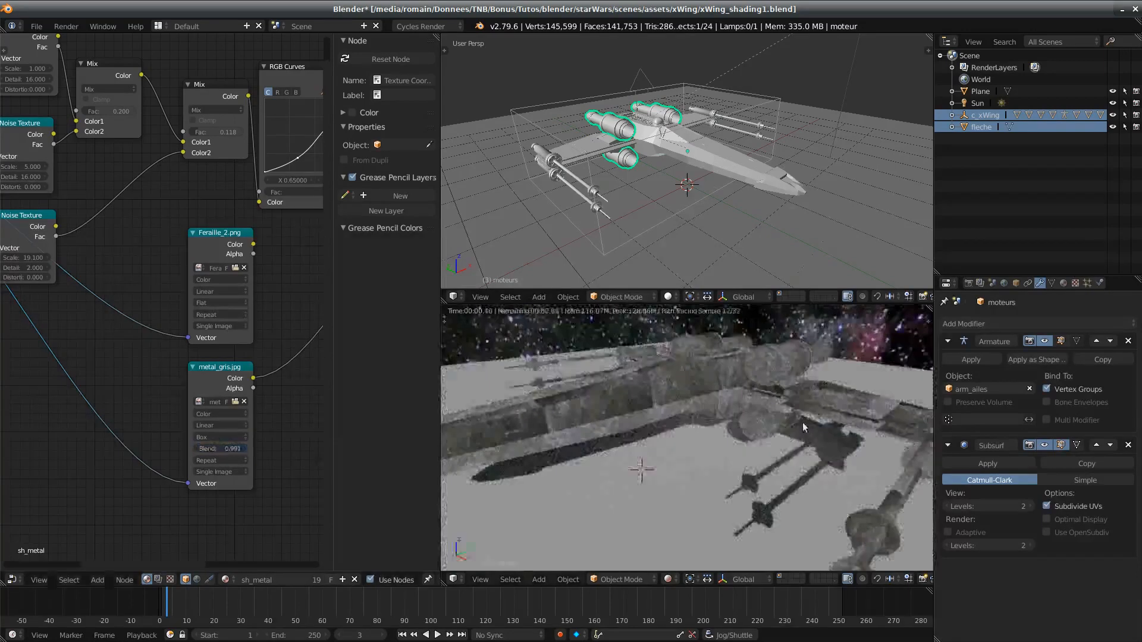
{"action": "middle_click_drag", "start_coordinate": [803, 427], "coordinate": [739, 471]}
{"action": "left_click_drag", "start_coordinate": [233, 449], "coordinate": [199, 449]}
{"action": "middle_click_drag", "start_coordinate": [662, 459], "coordinate": [701, 410]}
Step: Try the Generated coordinates on metal_gris.jpg with Box projection, and reconnect the Object coordinates
{"action": "left_click", "coordinate": [217, 437]}
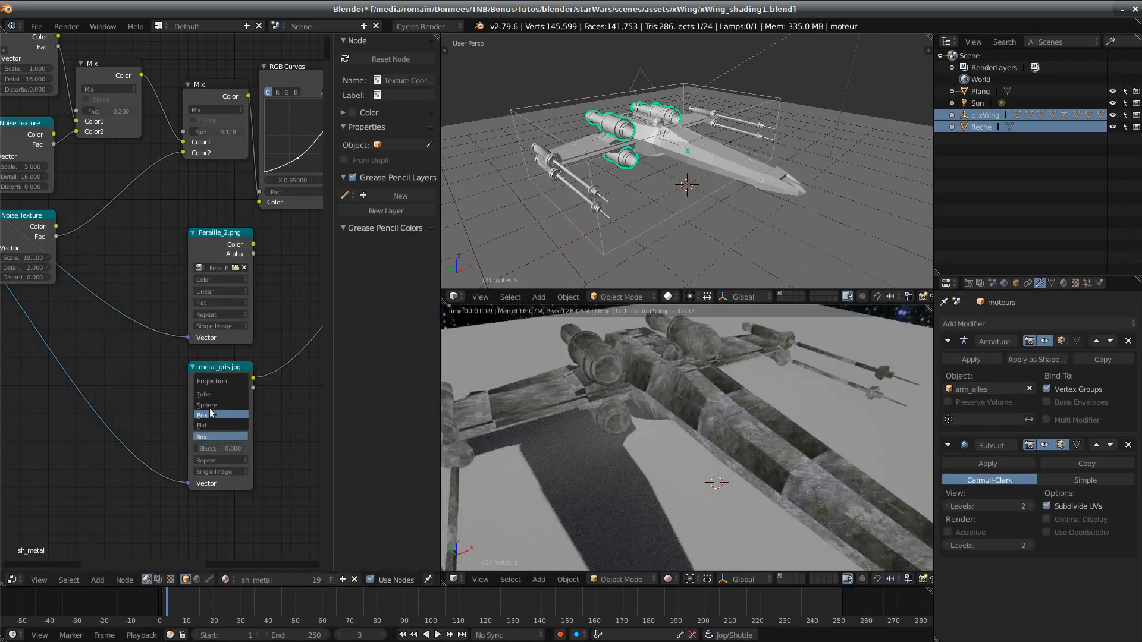
{"action": "middle_click_drag", "start_coordinate": [158, 411], "coordinate": [225, 441]}
{"action": "scroll", "coordinate": [229, 452], "scroll_direction": "down", "scroll_amount": 3}
{"action": "middle_click_drag", "start_coordinate": [154, 458], "coordinate": [239, 478]}
{"action": "left_click_drag", "start_coordinate": [58, 193], "coordinate": [313, 480]}
{"action": "middle_click_drag", "start_coordinate": [281, 445], "coordinate": [186, 414]}
{"action": "middle_click_drag", "start_coordinate": [874, 476], "coordinate": [767, 464]}
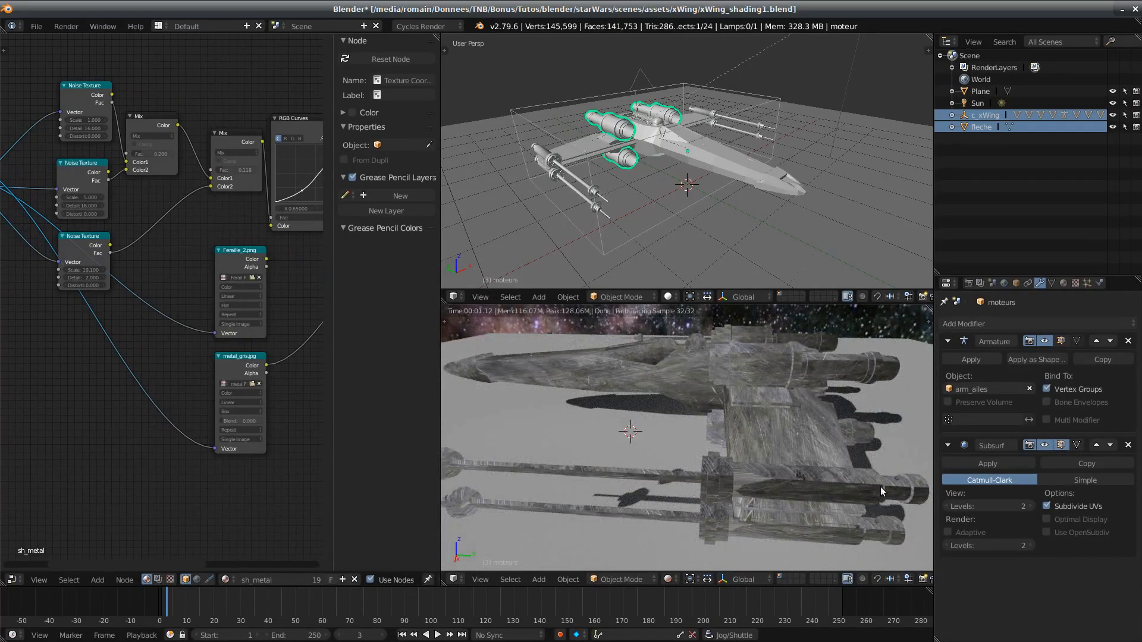
{"action": "middle_click_drag", "start_coordinate": [169, 390], "coordinate": [224, 444]}
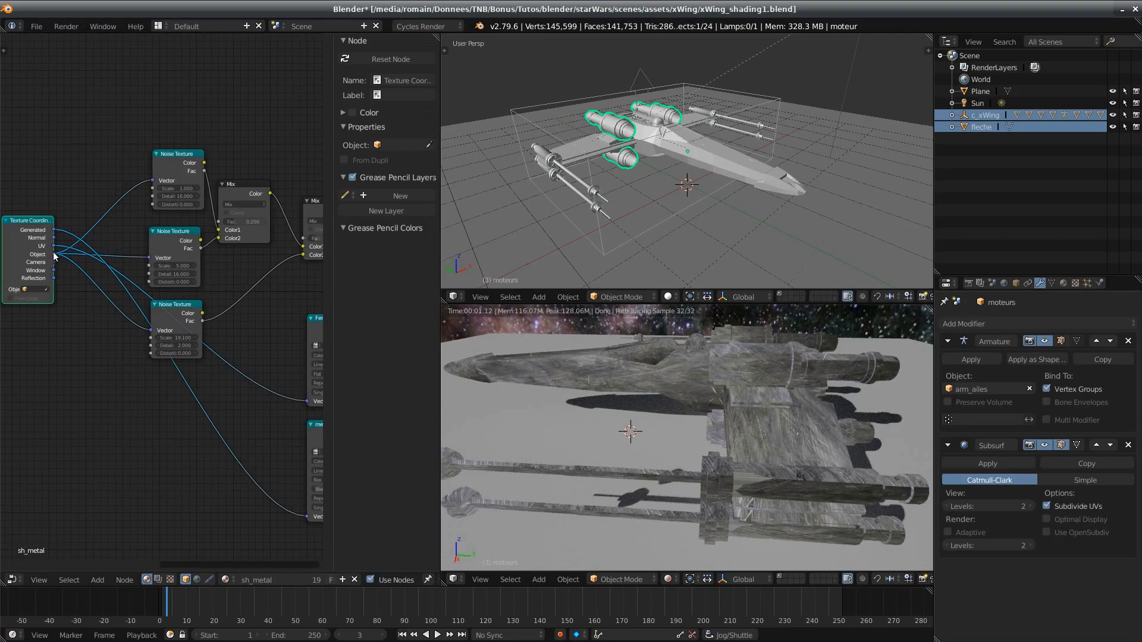
{"action": "left_click_drag", "start_coordinate": [56, 253], "coordinate": [305, 522]}
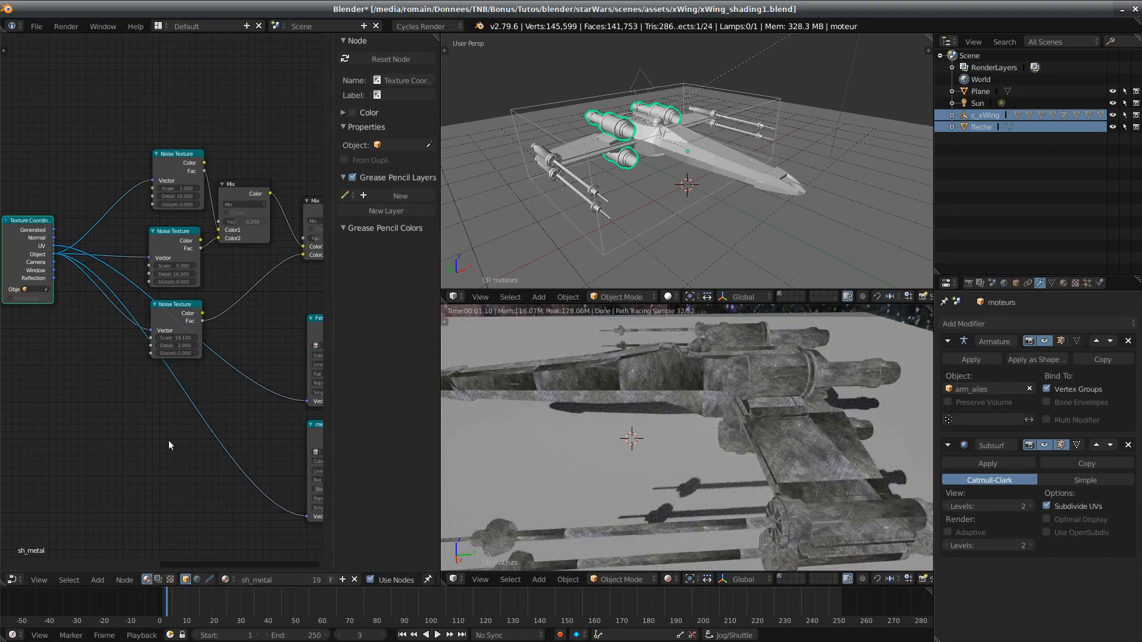
Step: Add a Mapping node on the link between the Object coordinates and metal_gris.jpg
{"action": "middle_click_drag", "start_coordinate": [169, 445], "coordinate": [160, 425]}
{"action": "key", "text": "shift+a"}
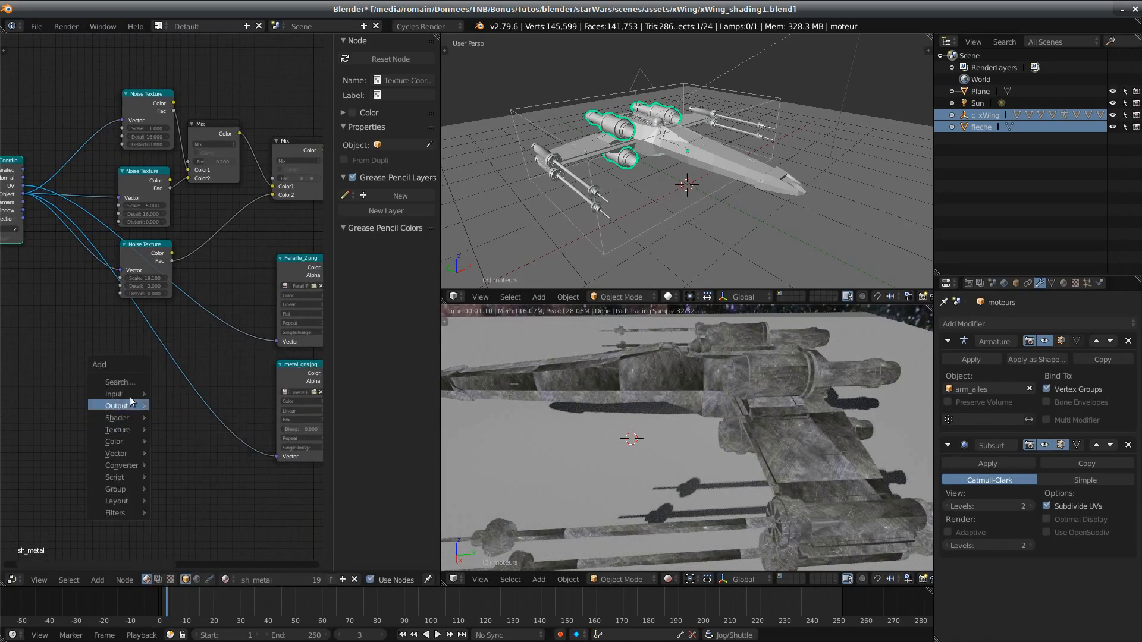
{"action": "left_click", "coordinate": [125, 383]}
{"action": "type", "text": "mapping"}
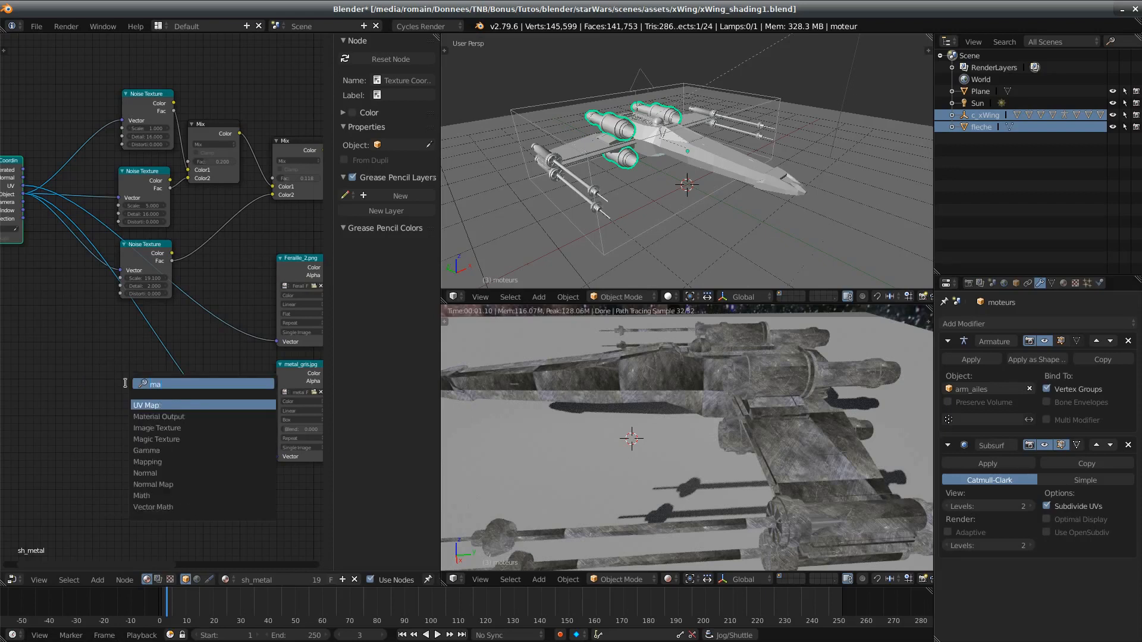
{"action": "key", "text": "Return"}
{"action": "left_click", "coordinate": [126, 387]}
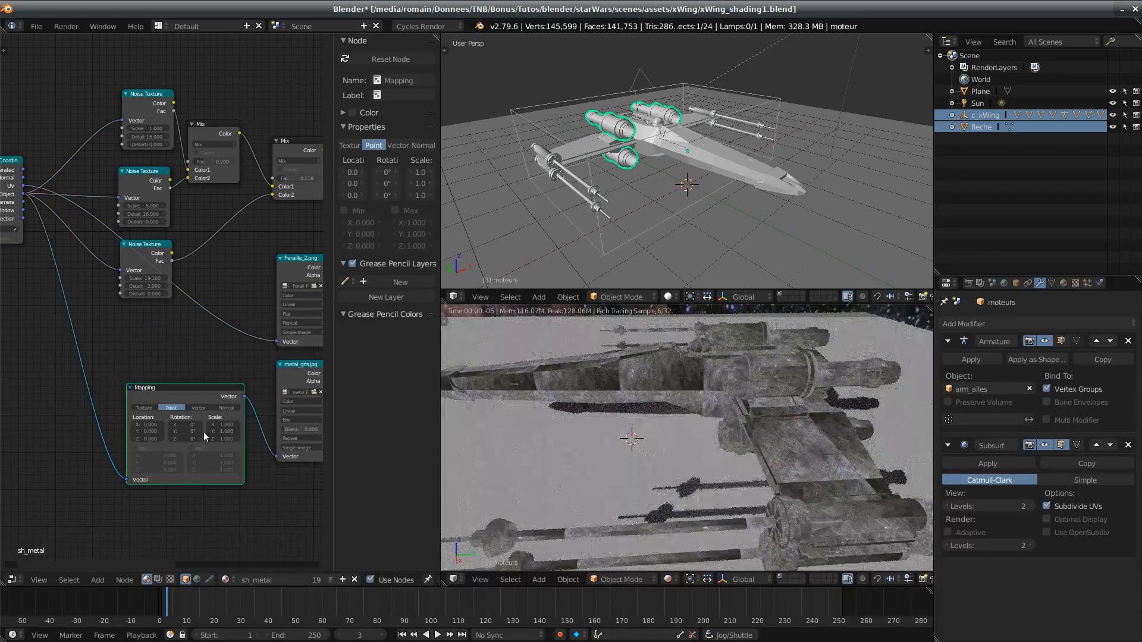
Step: Set the Mapping node's X, Y and Z scale to 0.300 and inspect the texture on the X-wing
{"action": "mouse_move", "coordinate": [219, 439]}
{"action": "left_mouse_down"}
{"action": "mouse_move", "coordinate": [177, 438]}
{"action": "mouse_move", "coordinate": [204, 439]}
{"action": "left_mouse_up"}
{"action": "middle_click_drag", "start_coordinate": [654, 441], "coordinate": [632, 506]}
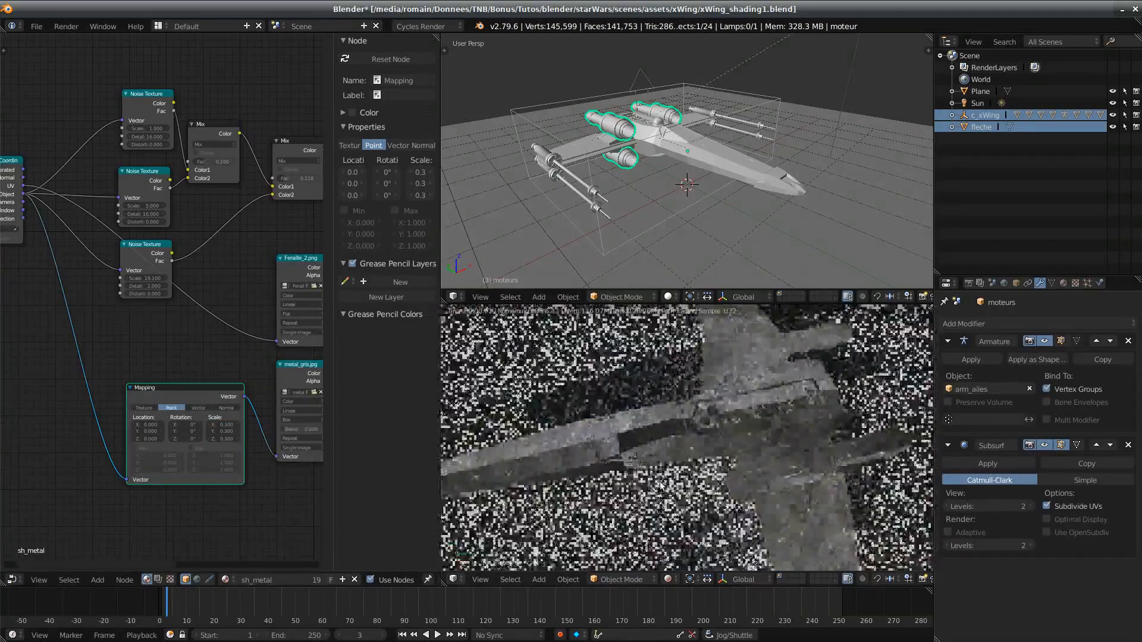
{"action": "middle_click_drag", "start_coordinate": [660, 452], "coordinate": [684, 428]}
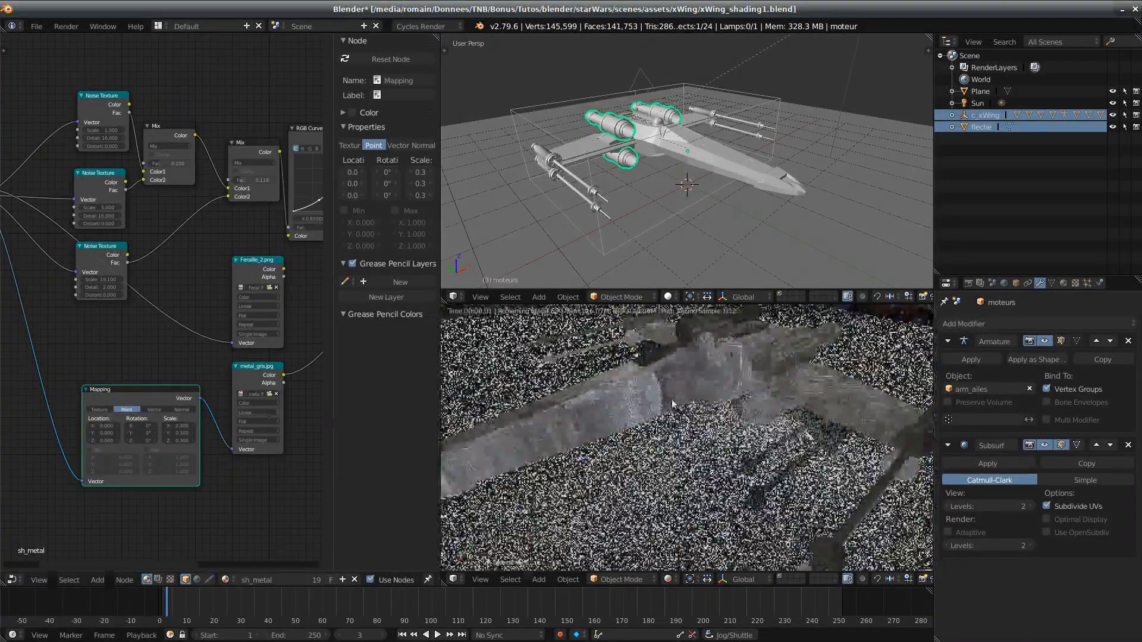
Step: Compare Flat projection on metal_gris.jpg, return it to Box and set Blend to 1.000
{"action": "left_click", "coordinate": [263, 420]}
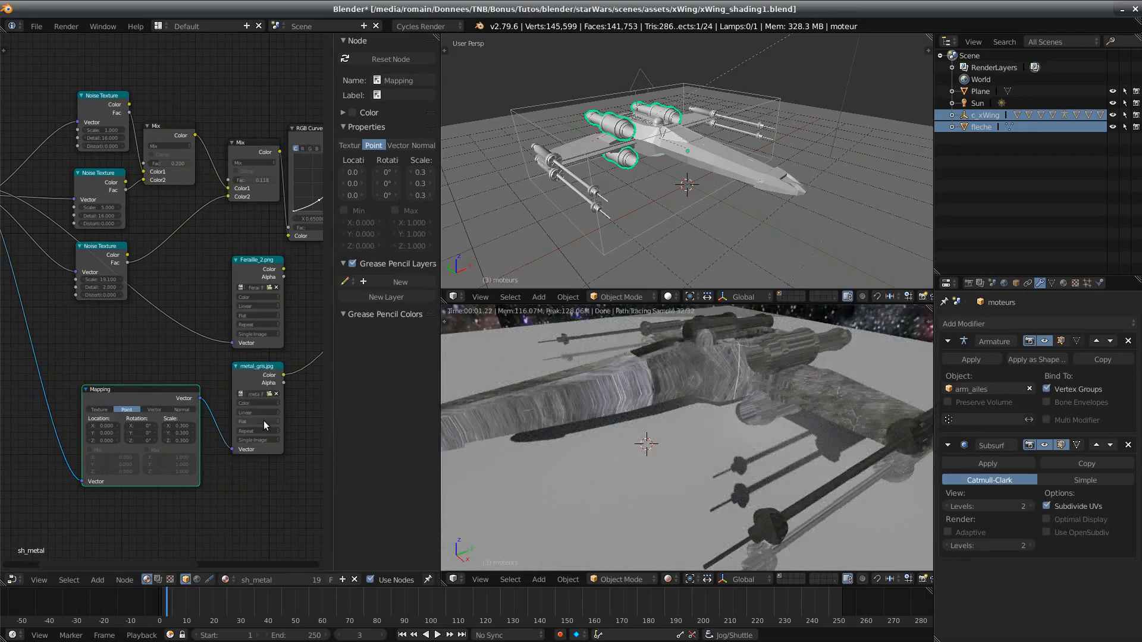
{"action": "left_click", "coordinate": [263, 421]}
{"action": "left_click", "coordinate": [259, 405]}
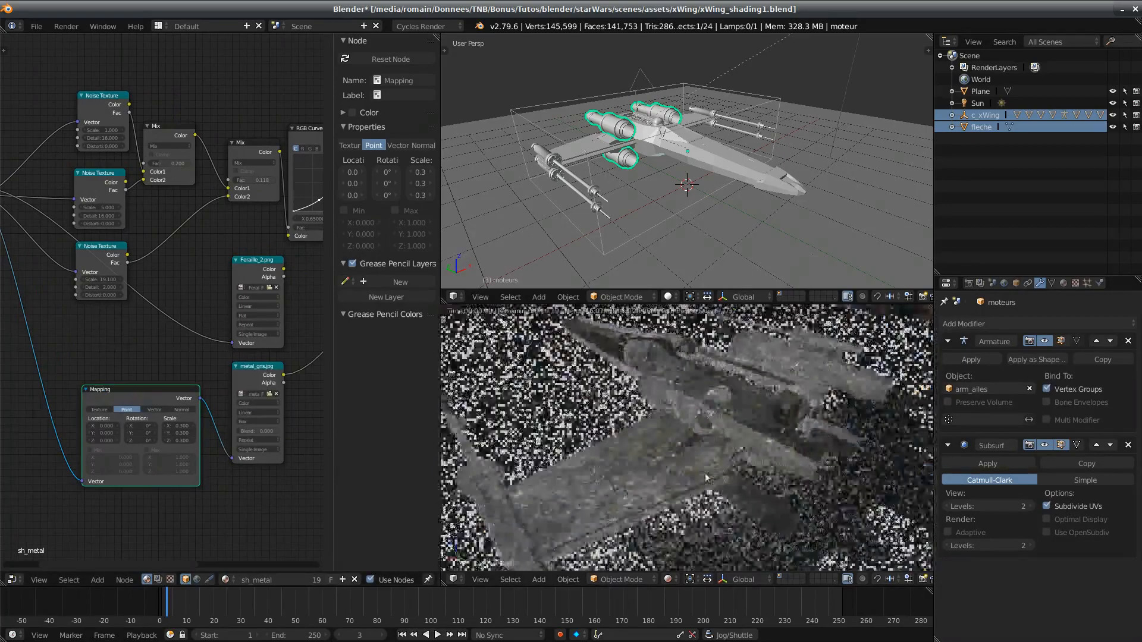
{"action": "mouse_move", "coordinate": [742, 452]}
{"action": "middle_mouse_down"}
{"action": "mouse_move", "coordinate": [683, 500]}
{"action": "mouse_move", "coordinate": [703, 486]}
{"action": "mouse_move", "coordinate": [760, 557]}
{"action": "mouse_move", "coordinate": [781, 528]}
{"action": "middle_mouse_up"}
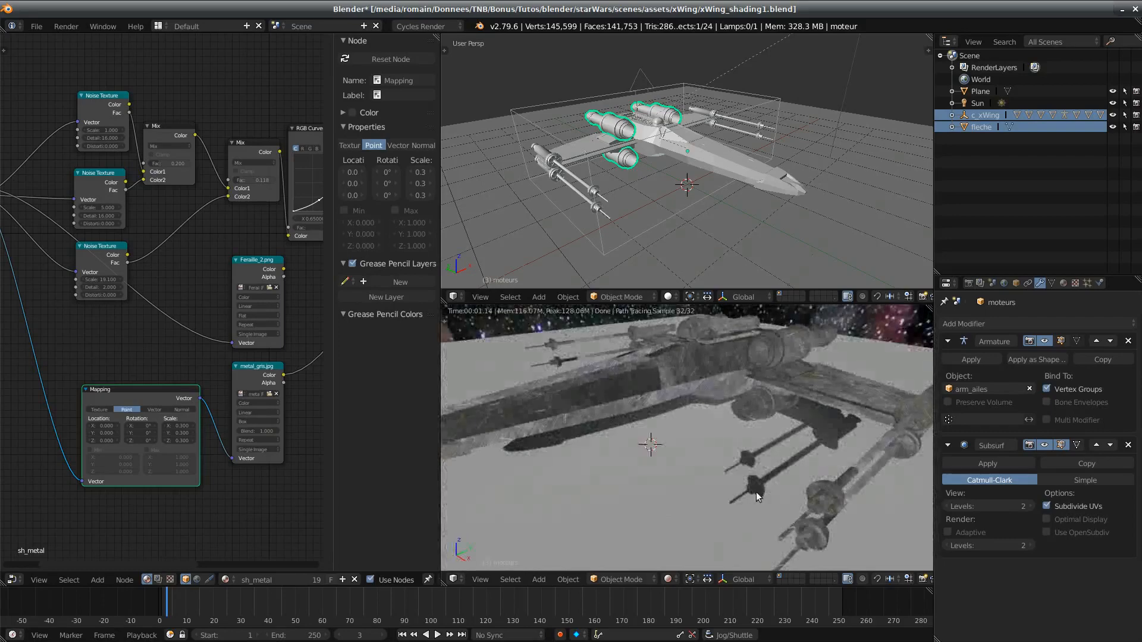
{"action": "middle_click_drag", "start_coordinate": [755, 491], "coordinate": [750, 506]}
Step: Shift metal_gris.jpg along the fuselage by setting the Mapping node's X location to 4.900
{"action": "middle_click_drag", "start_coordinate": [108, 352], "coordinate": [147, 365]}
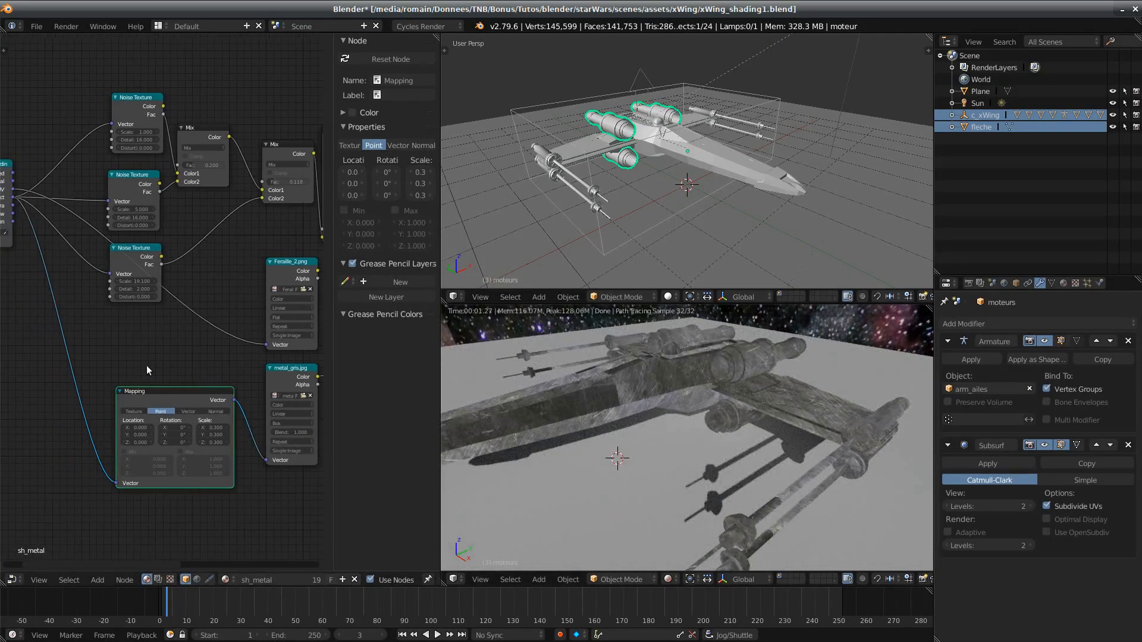
{"action": "left_click_drag", "start_coordinate": [138, 427], "coordinate": [187, 427]}
{"action": "middle_click_drag", "start_coordinate": [632, 393], "coordinate": [679, 400]}
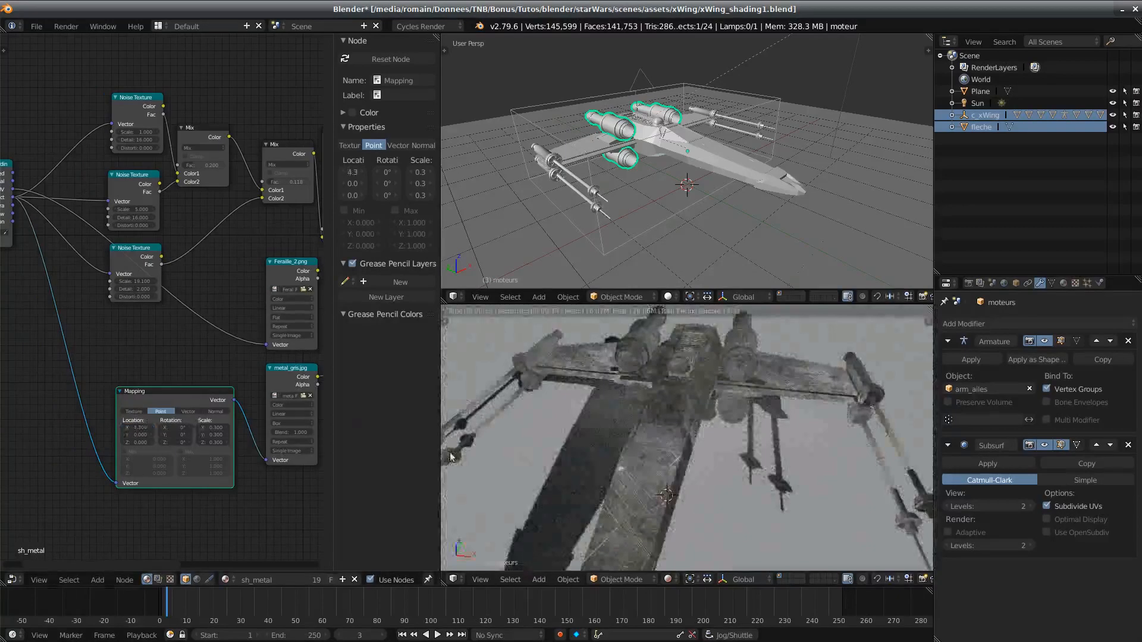
{"action": "left_click_drag", "start_coordinate": [148, 427], "coordinate": [157, 427]}
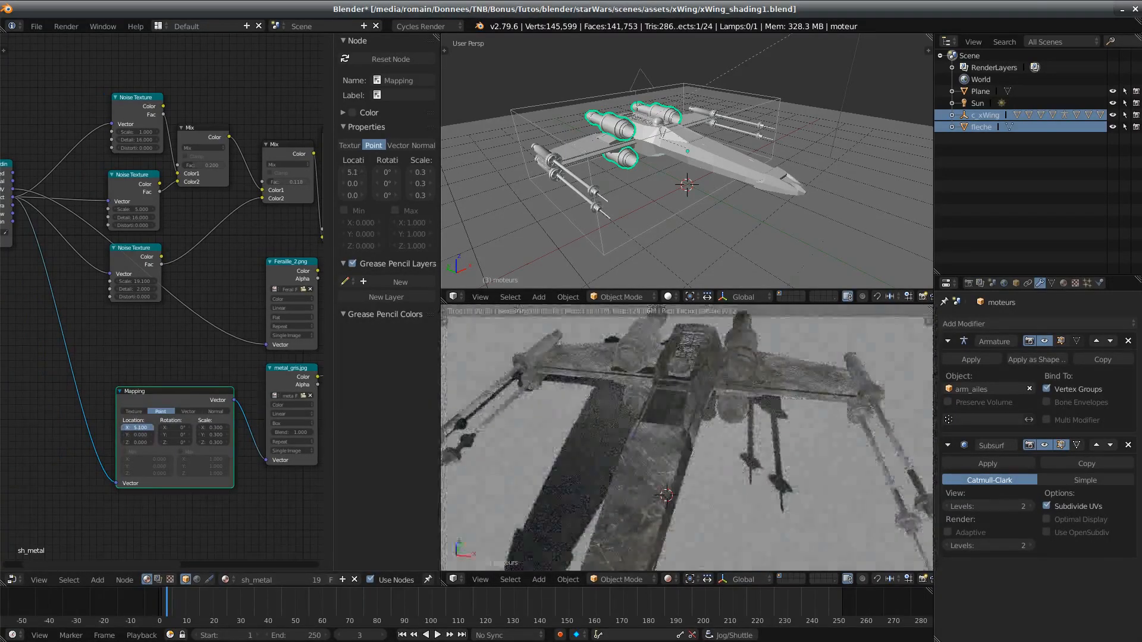
{"action": "middle_click_drag", "start_coordinate": [666, 505], "coordinate": [582, 472]}
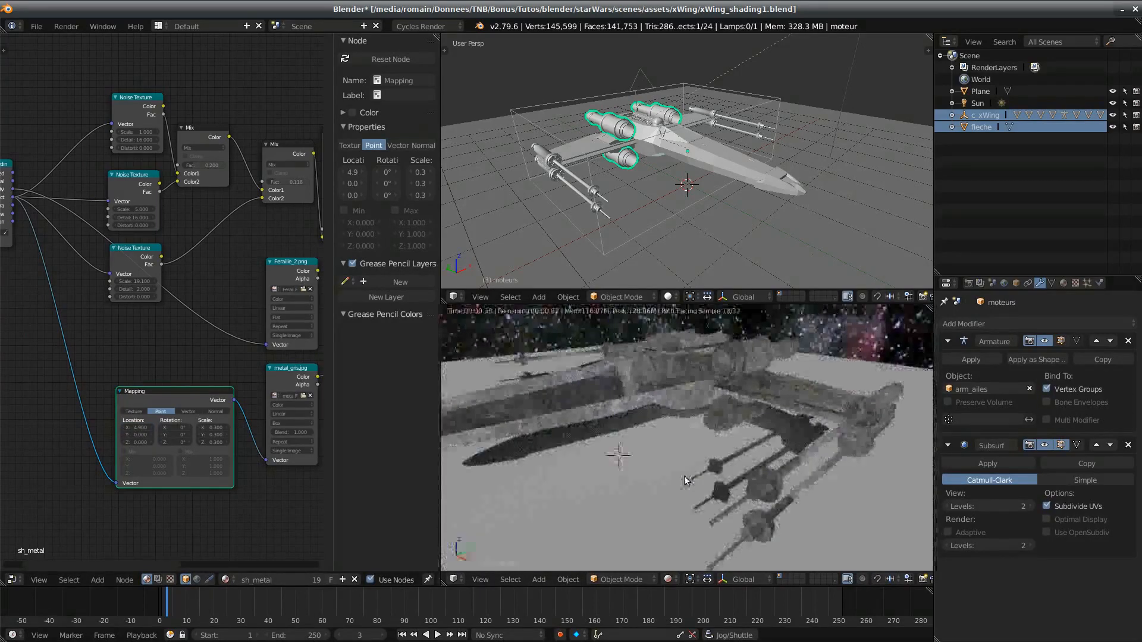
Step: Move the metal_gris.jpg node slightly closer to the Mapping node and select the Feraille_2.png node
{"action": "middle_click_drag", "start_coordinate": [234, 384], "coordinate": [146, 403]}
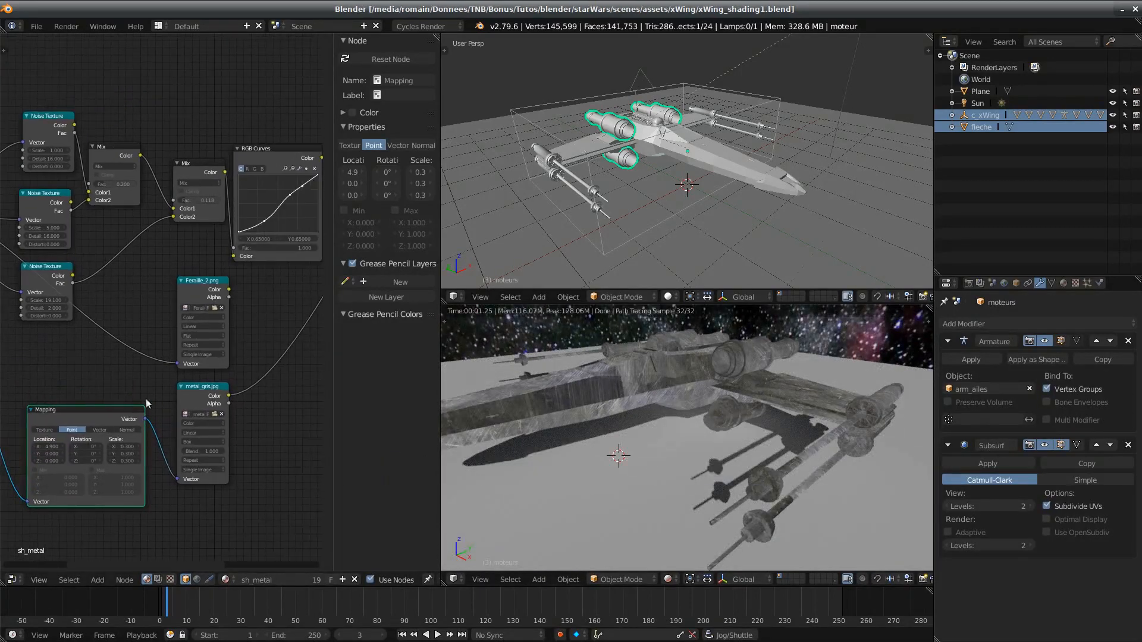
{"action": "left_click_drag", "start_coordinate": [212, 387], "coordinate": [200, 394]}
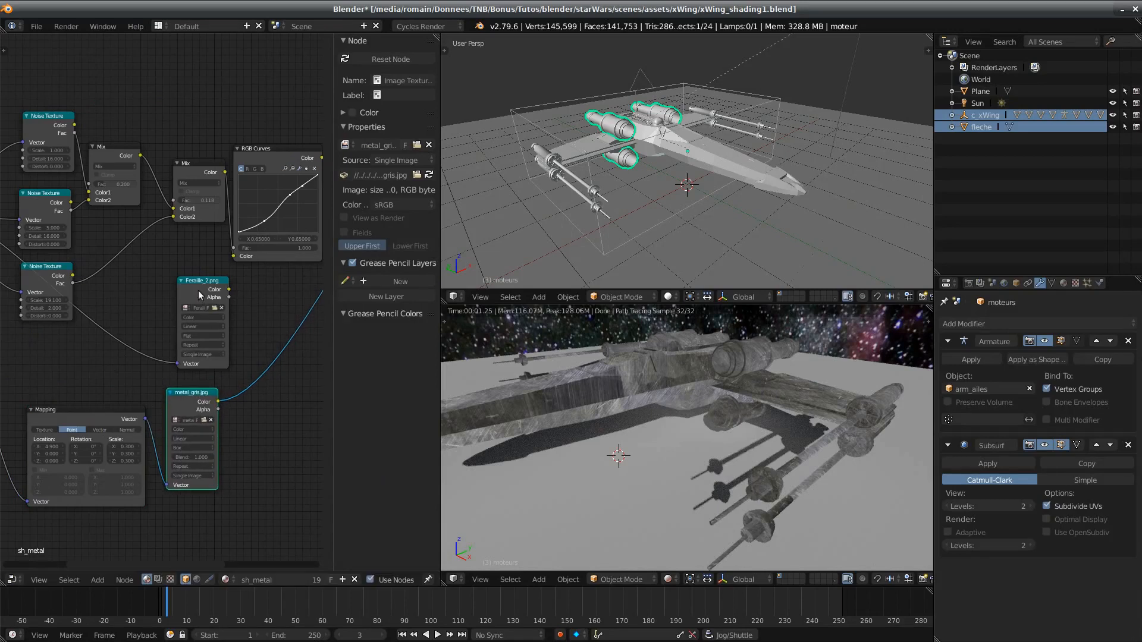
{"action": "left_click", "coordinate": [197, 287]}
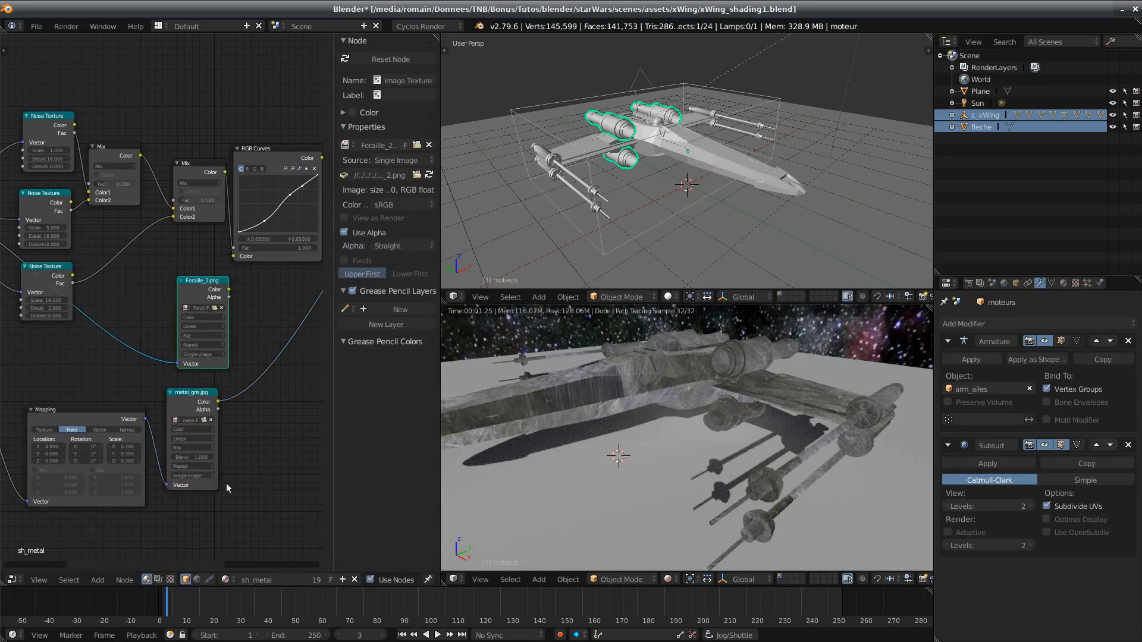
Step: Set the color space of both metal_gris.jpg and Feraille_2.png to Non-Color Data
{"action": "scroll", "coordinate": [234, 513], "scroll_direction": "up", "scroll_amount": 3}
{"action": "middle_click_drag", "start_coordinate": [216, 477], "coordinate": [167, 400]}
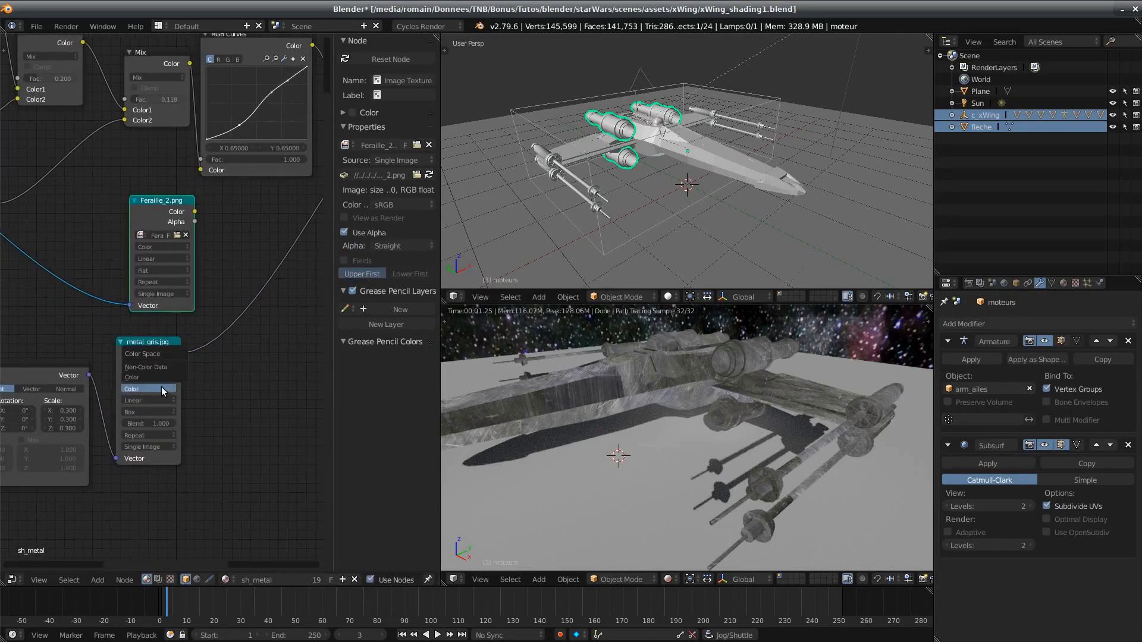
{"action": "left_click", "coordinate": [161, 368]}
{"action": "left_click", "coordinate": [163, 257]}
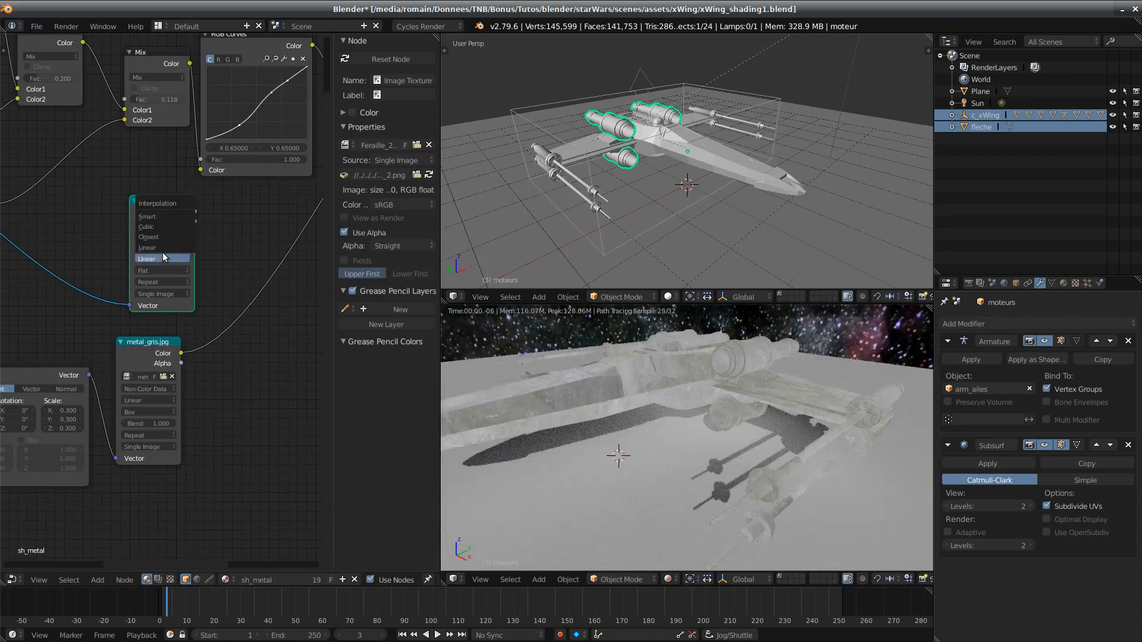
{"action": "left_click", "coordinate": [163, 253]}
{"action": "left_click", "coordinate": [153, 246]}
{"action": "left_click", "coordinate": [153, 225]}
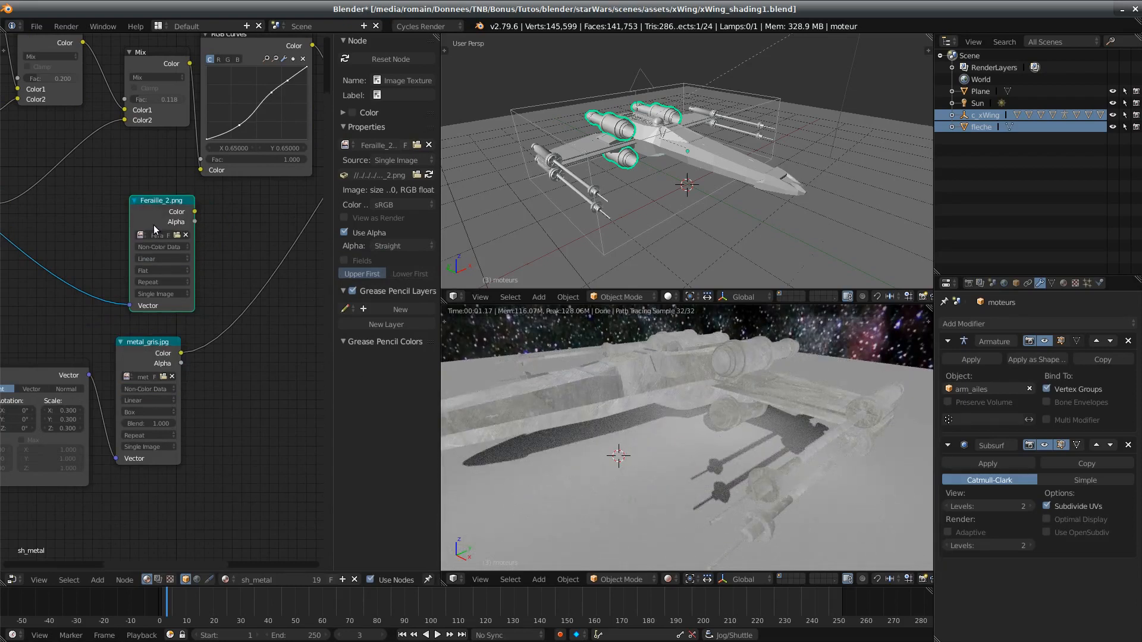
Step: Save the file and line up the Feraille_2.png node directly above the metal_gris.jpg node
{"action": "key", "text": "ctrl+s"}
{"action": "left_click_drag", "start_coordinate": [166, 199], "coordinate": [142, 200]}
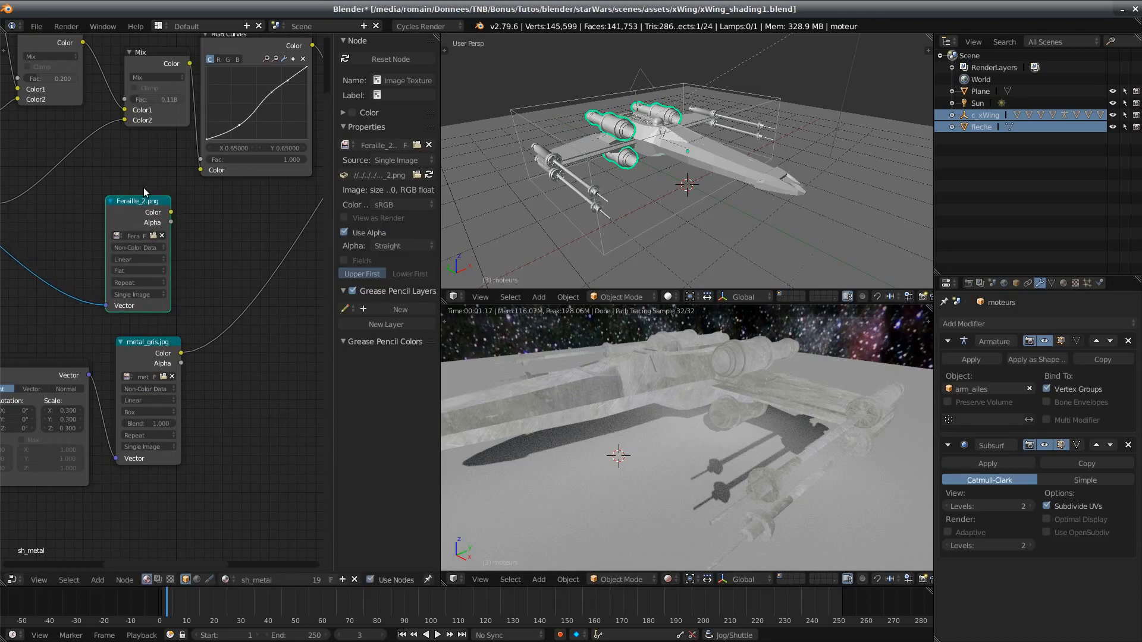
{"action": "left_click_drag", "start_coordinate": [149, 198], "coordinate": [162, 206]}
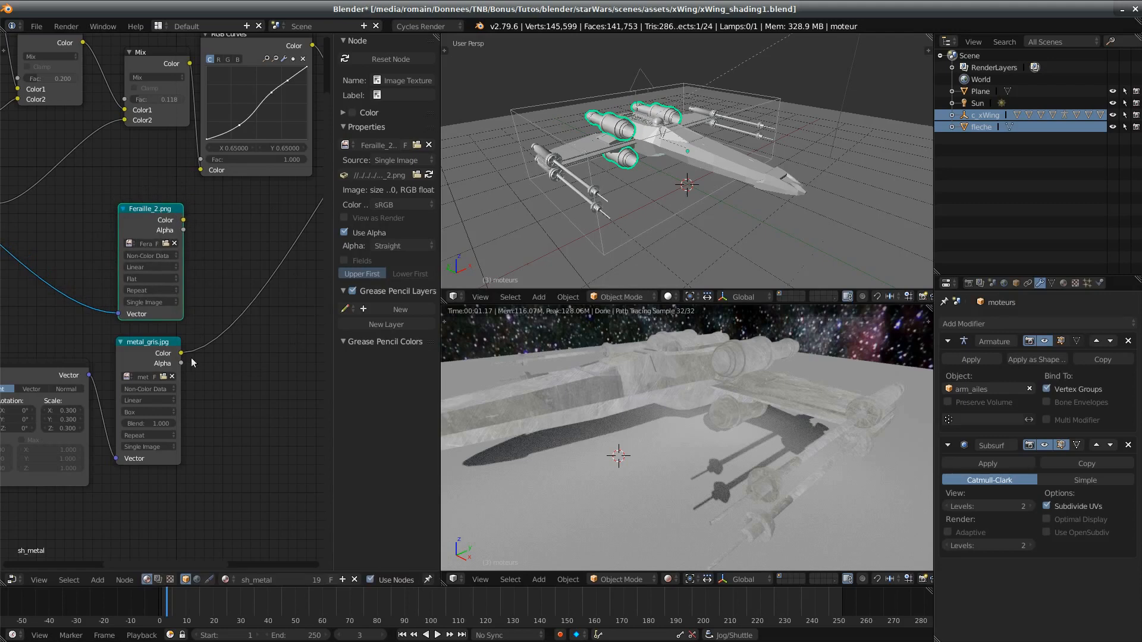
{"action": "left_click_drag", "start_coordinate": [136, 342], "coordinate": [139, 336]}
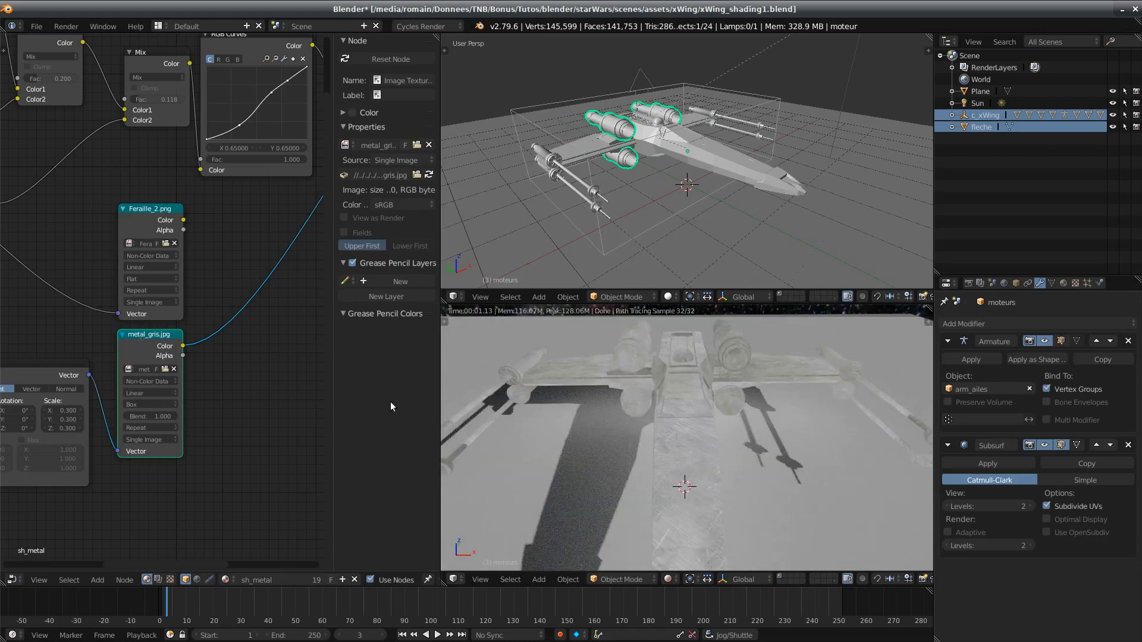
Step: Add a MixRGB node beside the metal_gris.jpg node
{"action": "middle_click_drag", "start_coordinate": [236, 426], "coordinate": [132, 455]}
{"action": "key", "text": "shift+a"}
{"action": "left_click", "coordinate": [183, 416]}
{"action": "type", "text": "mix"}
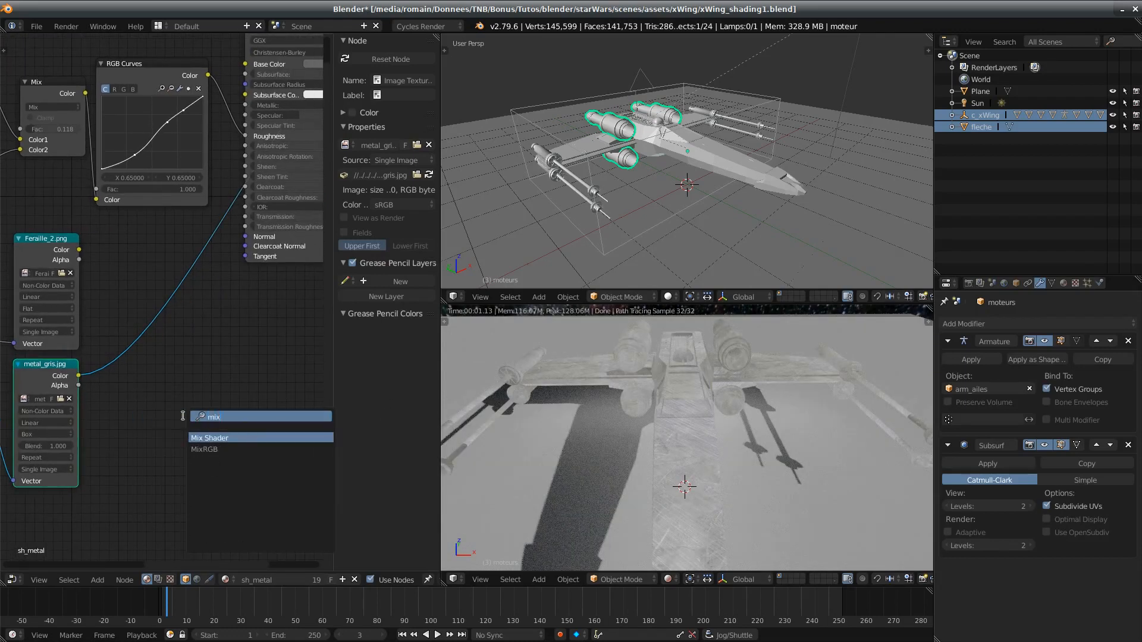
{"action": "key", "text": "Return"}
{"action": "left_click", "coordinate": [143, 382]}
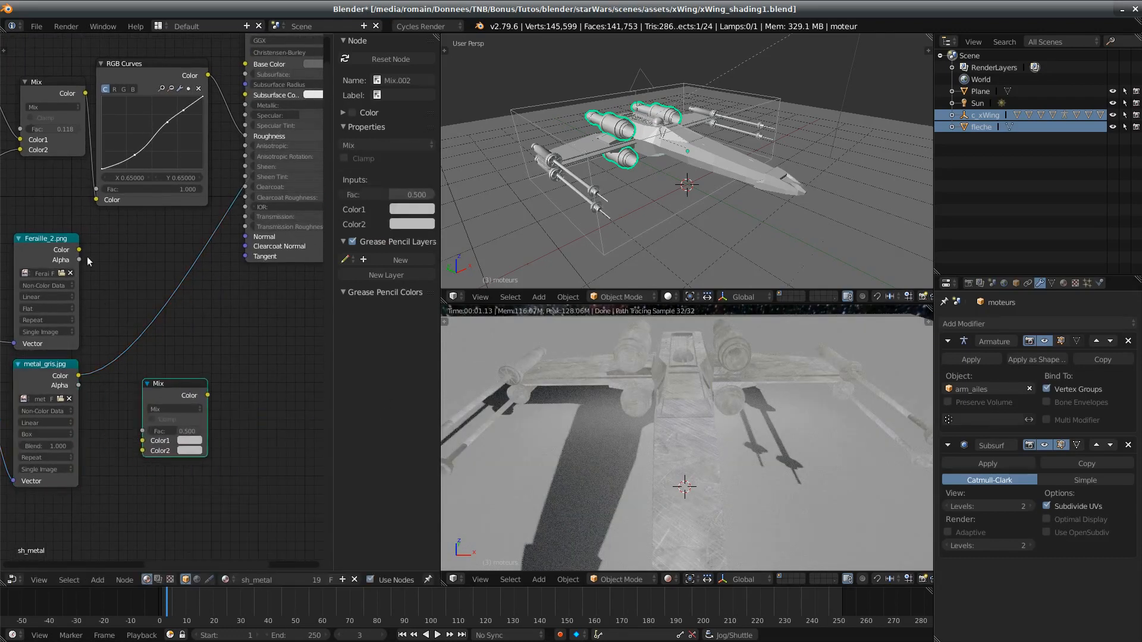
Step: Connect Feraille_2.png's color to Color1 and metal_gris.jpg's color to Color2 of the new Mix node, and preview its output
{"action": "left_click_drag", "start_coordinate": [79, 260], "coordinate": [88, 262]}
{"action": "left_click_drag", "start_coordinate": [131, 443], "coordinate": [143, 441]}
{"action": "left_click_drag", "start_coordinate": [79, 376], "coordinate": [142, 450]}
{"action": "left_click", "coordinate": [184, 390], "text": "ctrl+shift"}
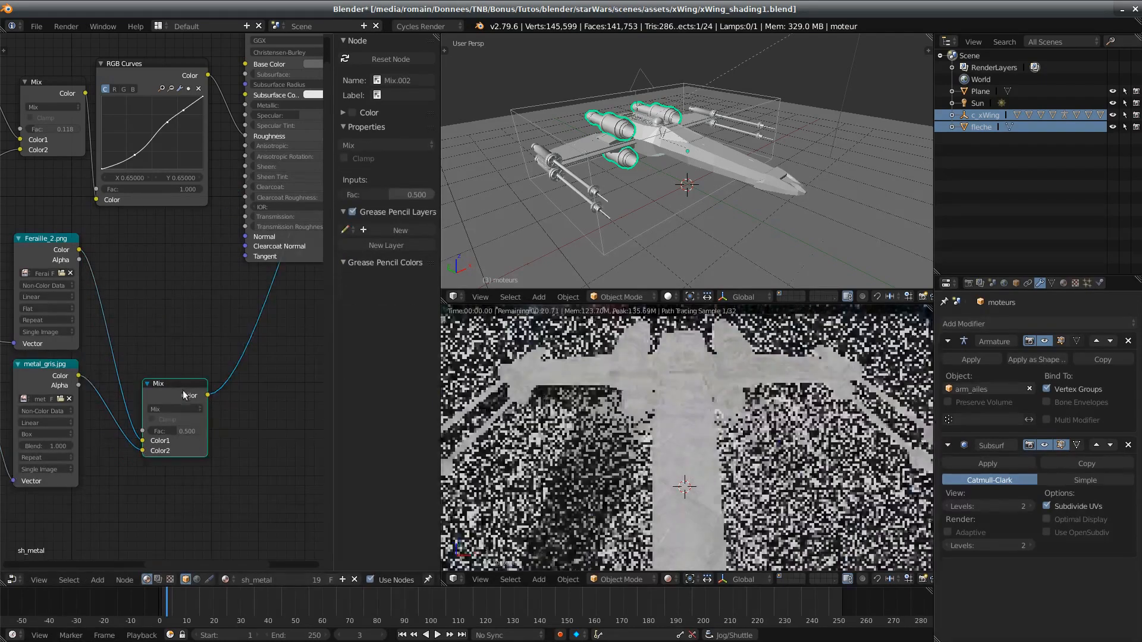
{"action": "middle_click_drag", "start_coordinate": [777, 492], "coordinate": [731, 457]}
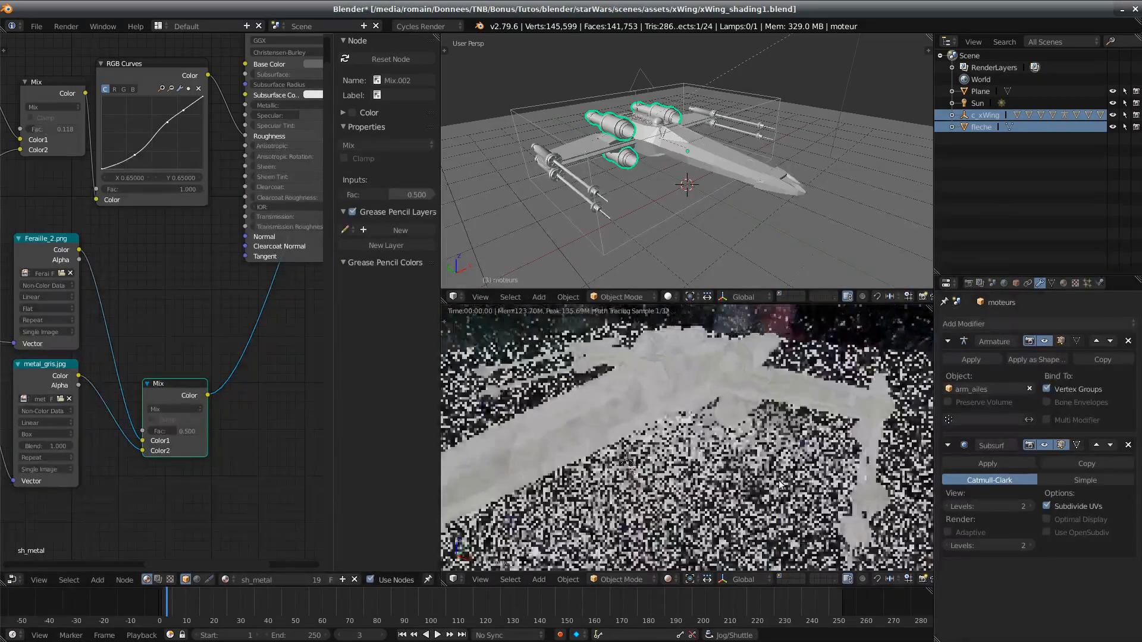
Step: Move the new Mix node up, switch its blend type to Multiply and set its Fac to 1.000
{"action": "middle_click_drag", "start_coordinate": [175, 491], "coordinate": [251, 479]}
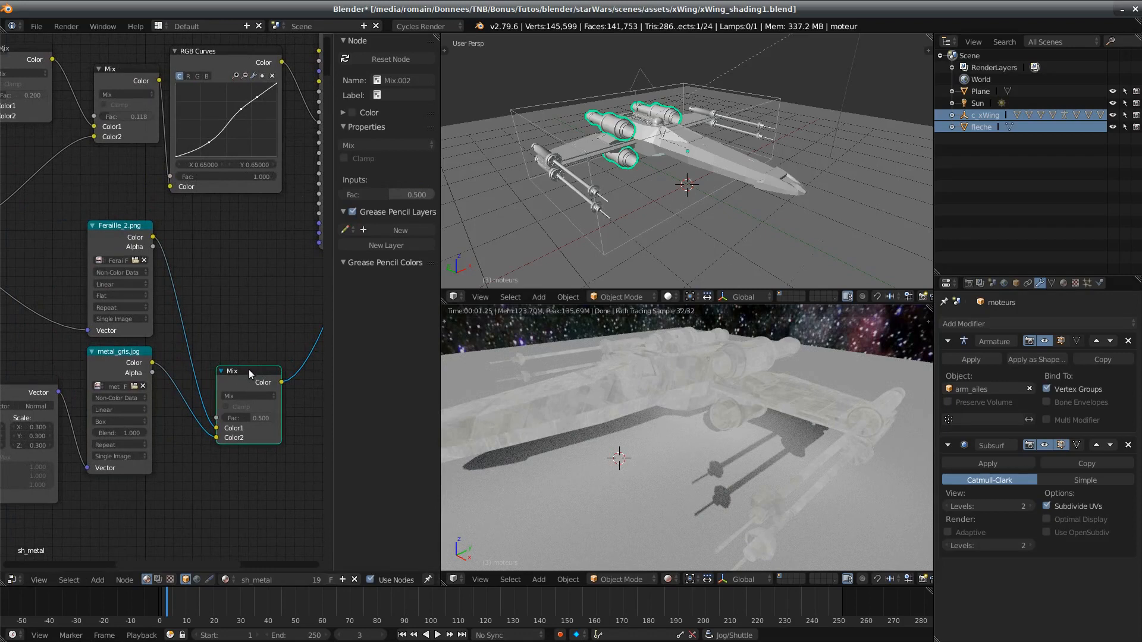
{"action": "left_click_drag", "start_coordinate": [248, 369], "coordinate": [259, 338]}
{"action": "left_click", "coordinate": [244, 365]}
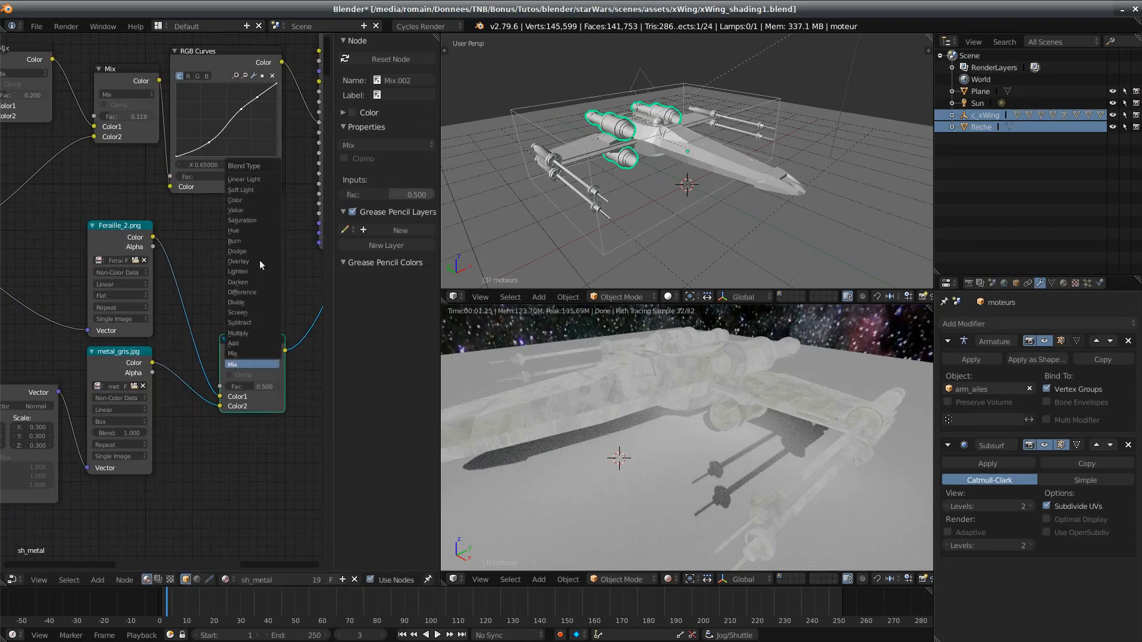
{"action": "left_click", "coordinate": [265, 331]}
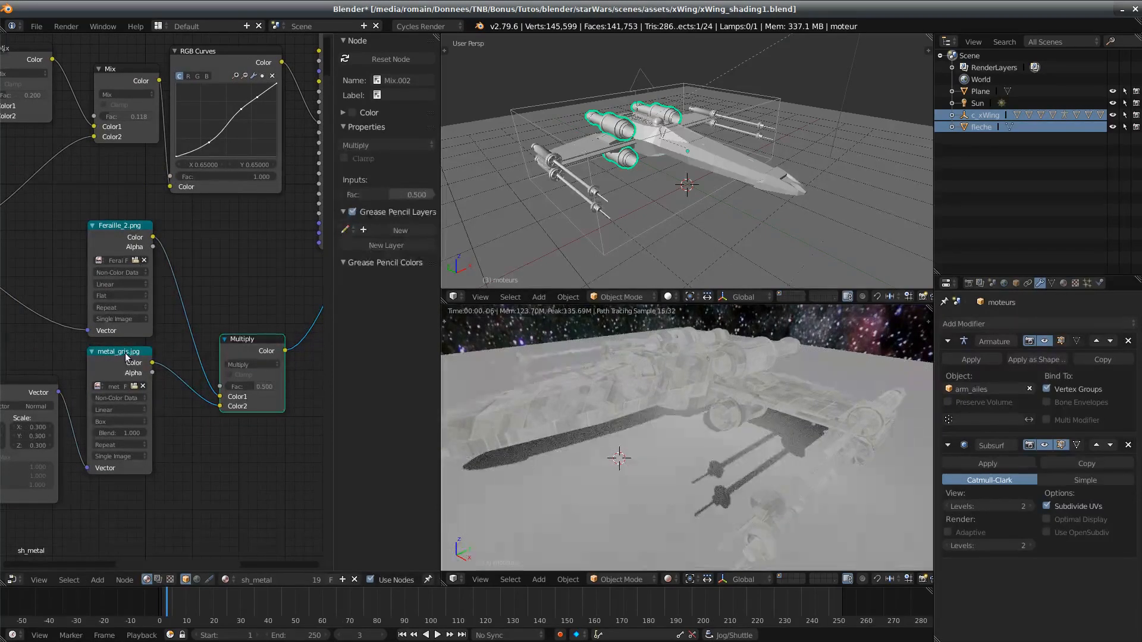
{"action": "left_click", "coordinate": [128, 356]}
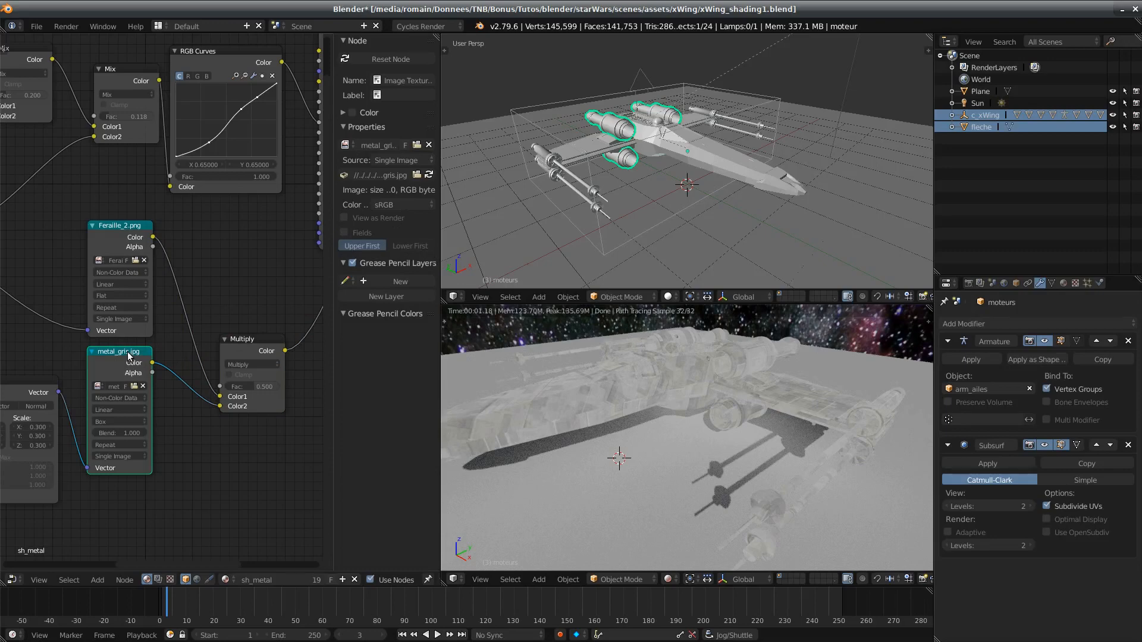
{"action": "mouse_move", "coordinate": [277, 387]}
{"action": "left_mouse_down"}
{"action": "mouse_move", "coordinate": [231, 387]}
{"action": "mouse_move", "coordinate": [279, 386]}
{"action": "left_mouse_up"}
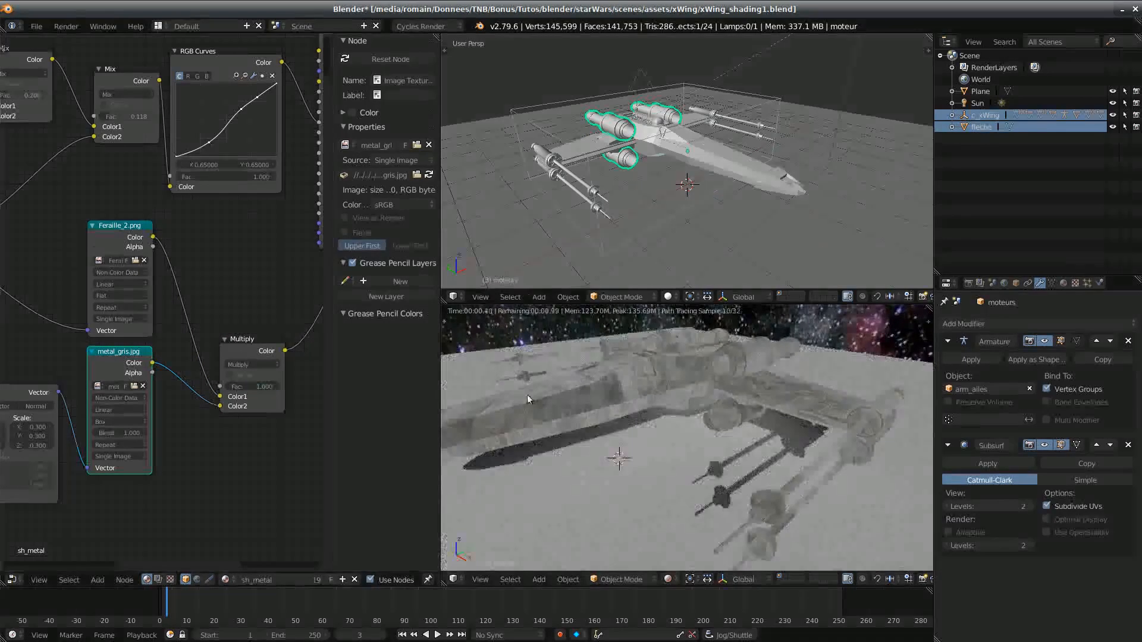
{"action": "middle_click_drag", "start_coordinate": [527, 394], "coordinate": [720, 477]}
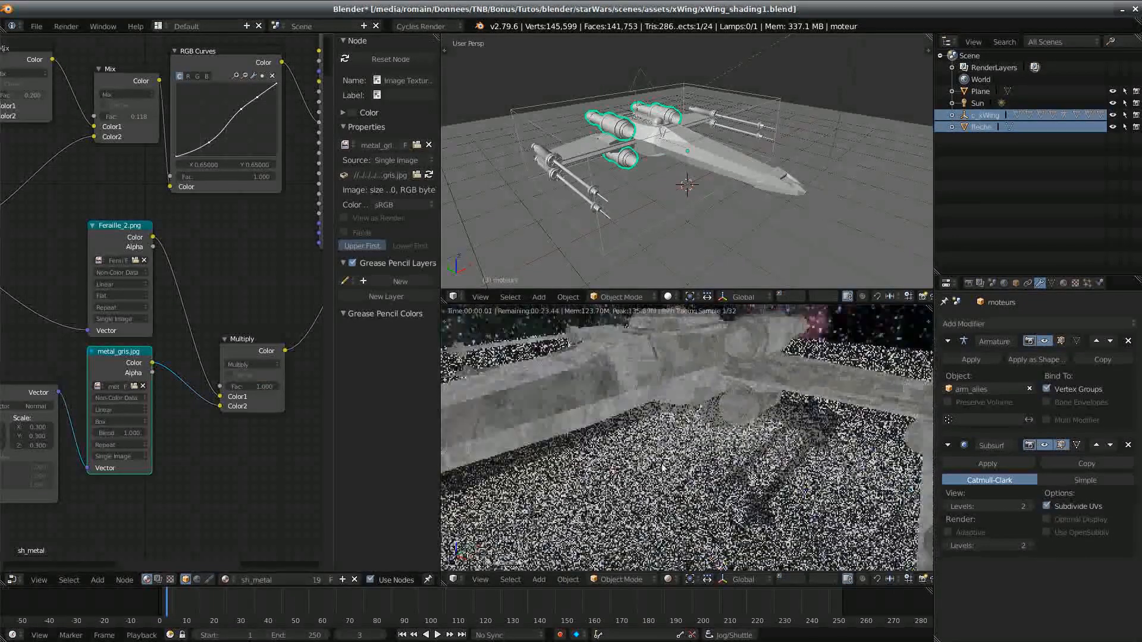
{"action": "mouse_move", "coordinate": [272, 387]}
{"action": "left_mouse_down"}
{"action": "mouse_move", "coordinate": [261, 386]}
{"action": "mouse_move", "coordinate": [279, 386]}
{"action": "left_mouse_up"}
Step: Reposition the Multiply node slightly and add a Bump node beside it
{"action": "middle_click_drag", "start_coordinate": [280, 385], "coordinate": [244, 467]}
{"action": "left_click_drag", "start_coordinate": [186, 409], "coordinate": [178, 405]}
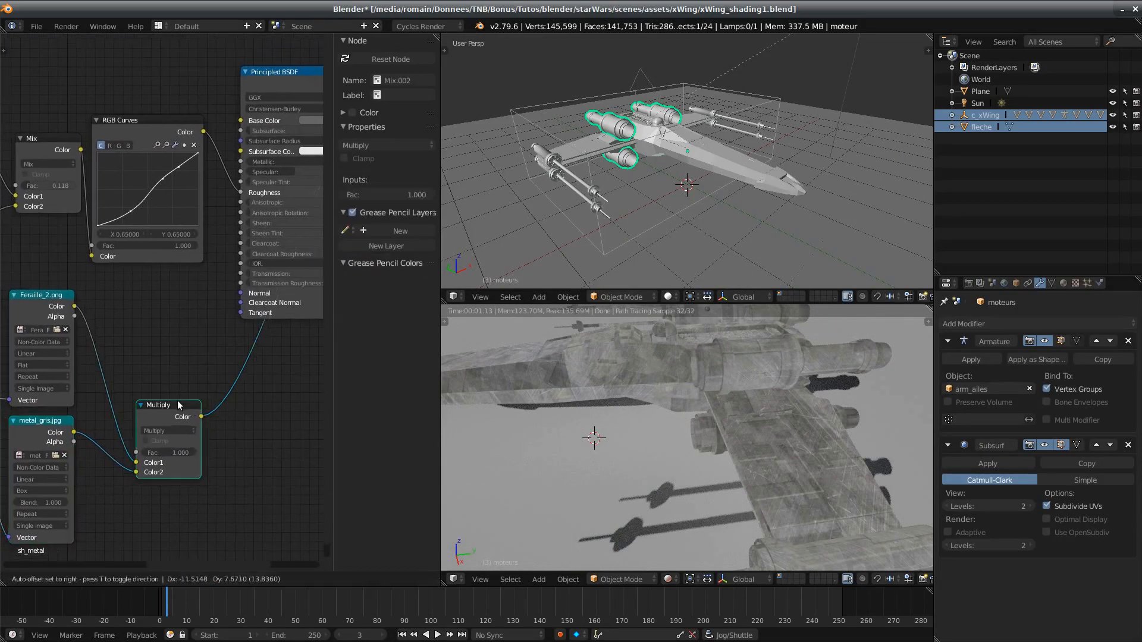
{"action": "key", "text": "shift+a"}
{"action": "type", "text": "bump"}
{"action": "key", "text": "Return"}
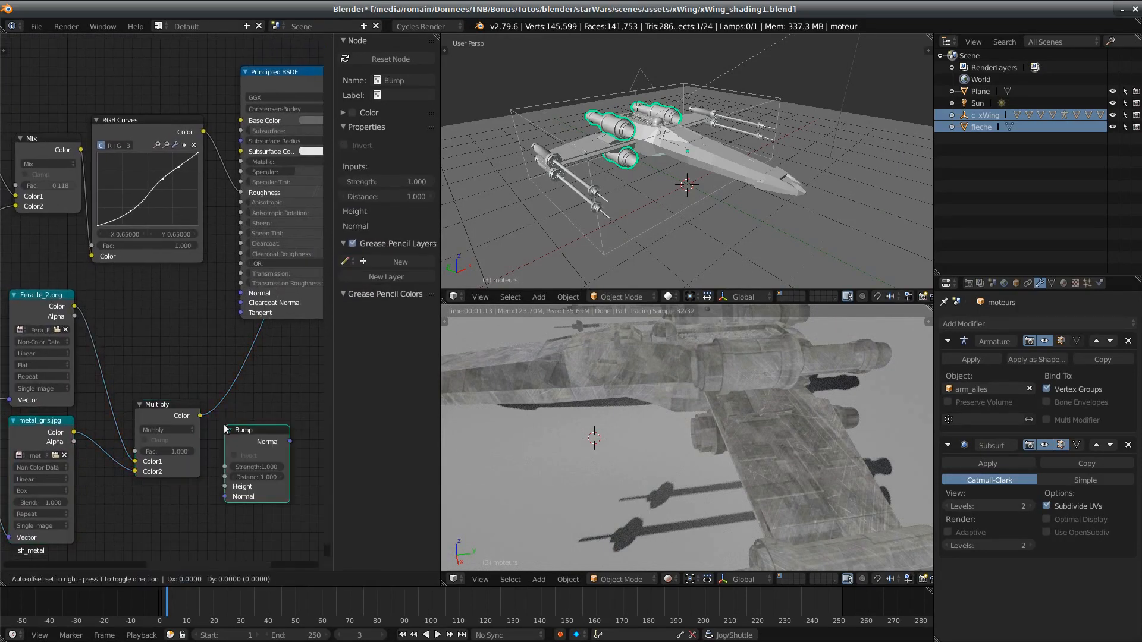
Step: Connect the Multiply color to the Bump node's Height and preview the Bump output on the X-wing
{"action": "left_click_drag", "start_coordinate": [199, 415], "coordinate": [206, 442]}
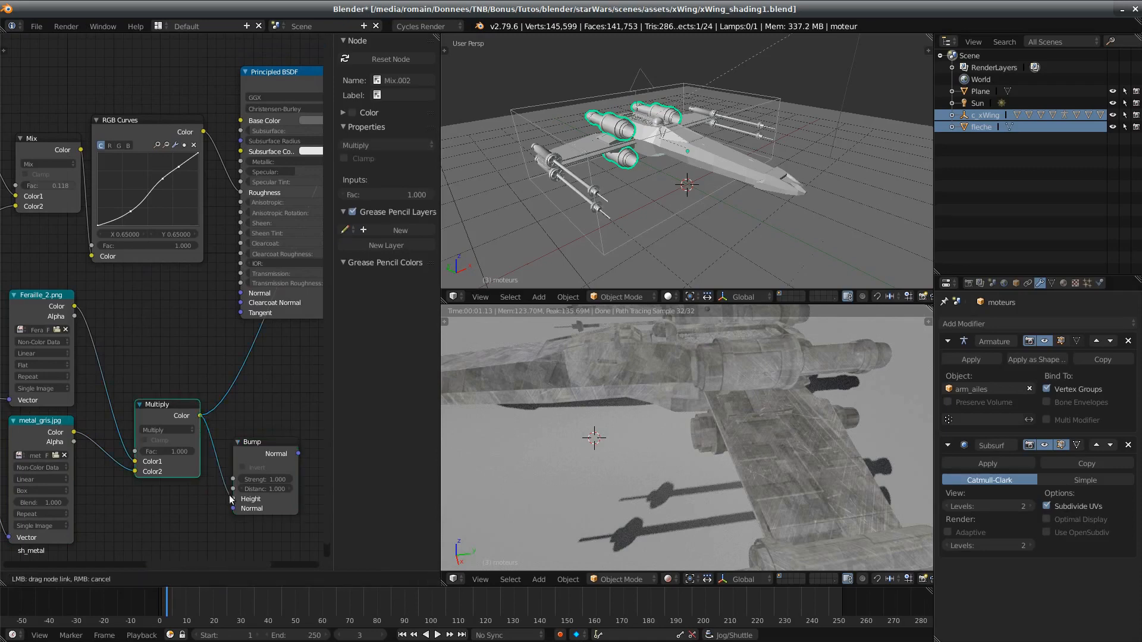
{"action": "left_click_drag", "start_coordinate": [232, 499], "coordinate": [233, 499]}
{"action": "left_click_drag", "start_coordinate": [259, 437], "coordinate": [262, 406]}
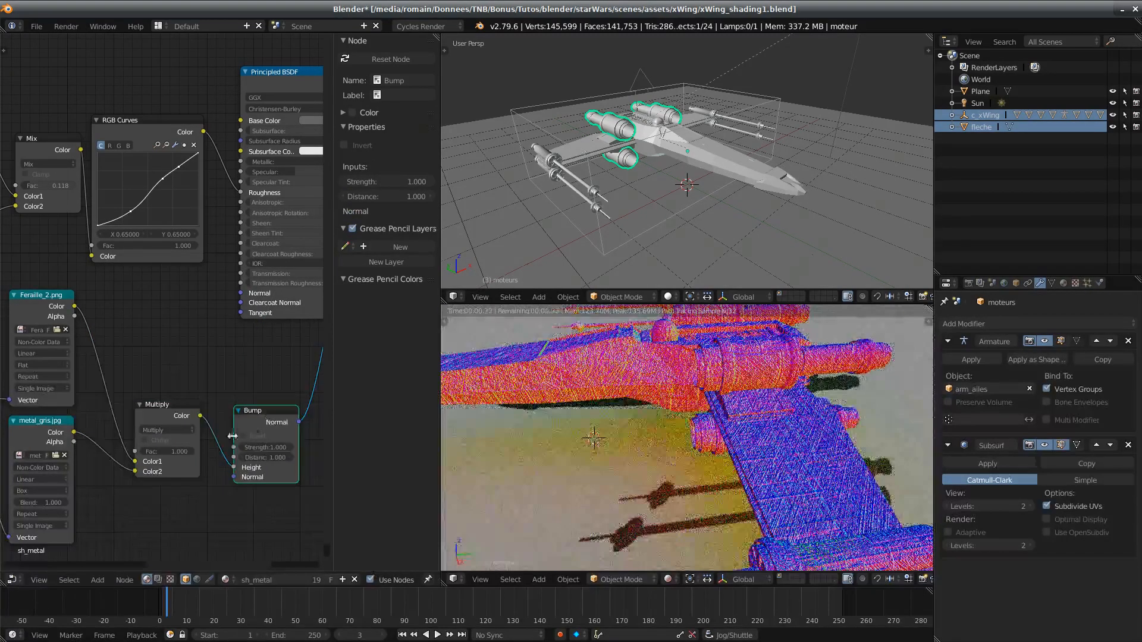
{"action": "middle_click_drag", "start_coordinate": [232, 435], "coordinate": [193, 431]}
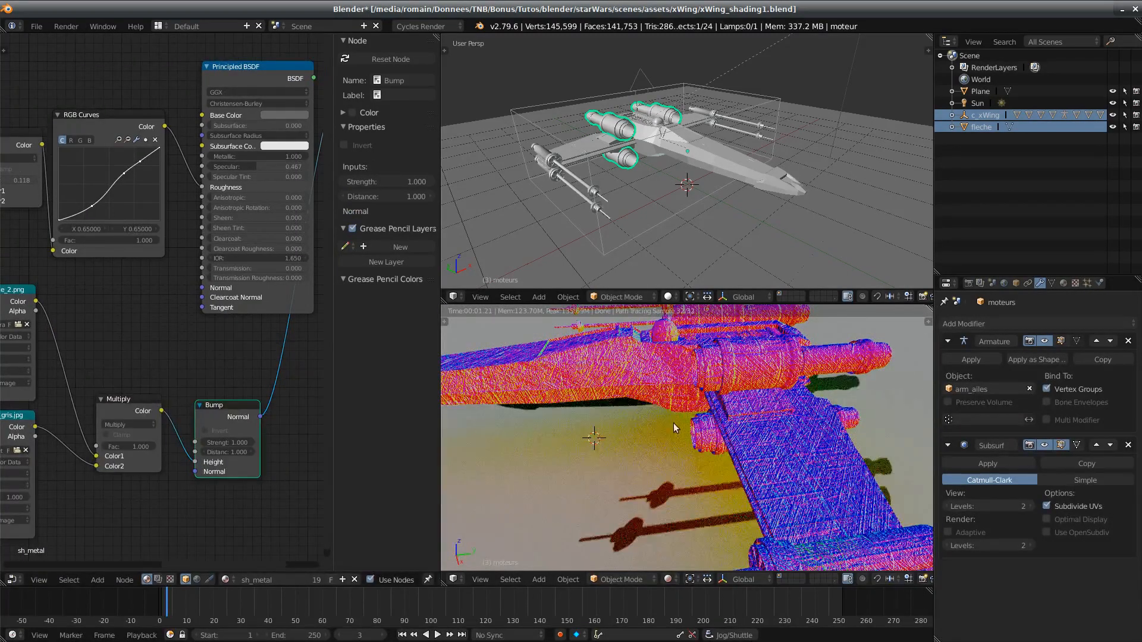
{"action": "middle_click_drag", "start_coordinate": [673, 423], "coordinate": [616, 475]}
{"action": "middle_click_drag", "start_coordinate": [229, 497], "coordinate": [276, 485]}
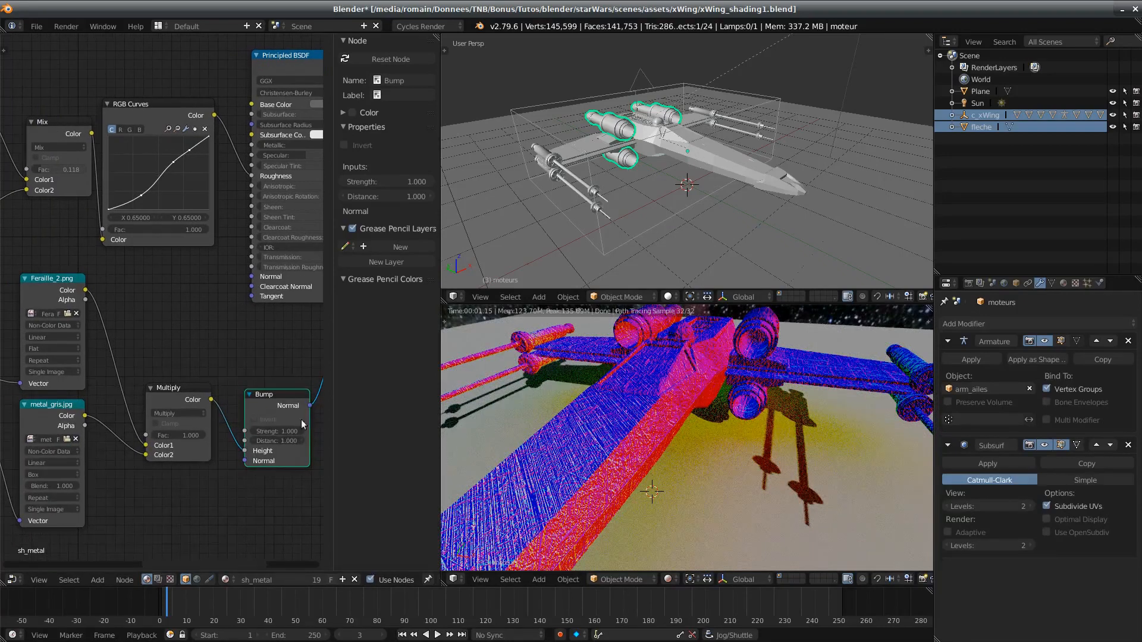
Step: Connect the Bump node's Normal to the Principled BSDF's Normal input and preview the full shader
{"action": "left_click_drag", "start_coordinate": [311, 406], "coordinate": [229, 352]}
{"action": "left_click_drag", "start_coordinate": [248, 282], "coordinate": [251, 277]}
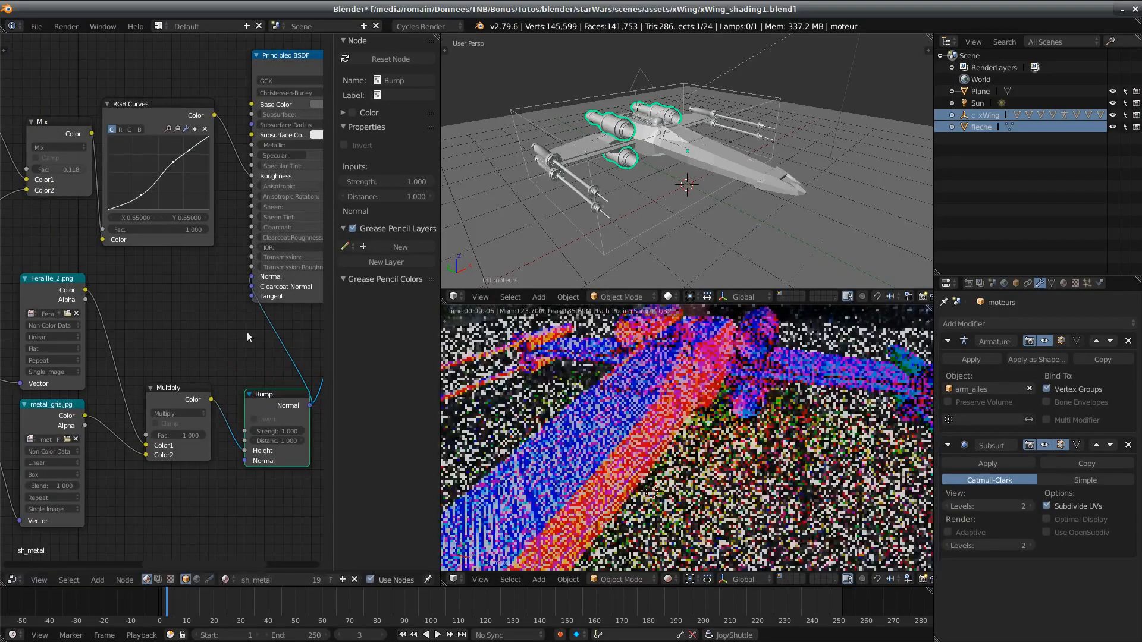
{"action": "middle_click_drag", "start_coordinate": [260, 337], "coordinate": [222, 363]}
{"action": "left_click", "coordinate": [294, 95]}
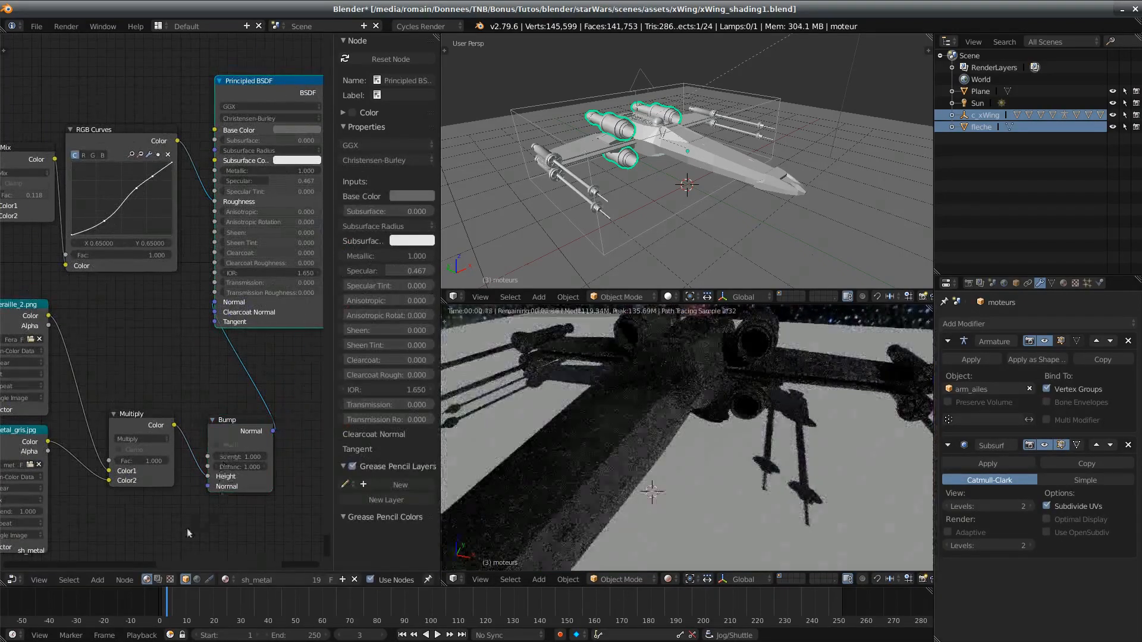
Step: Reset the Multiply node's Fac to 0.000 and inspect the bump on the fuselage and wing
{"action": "middle_click_drag", "start_coordinate": [701, 476], "coordinate": [694, 512]}
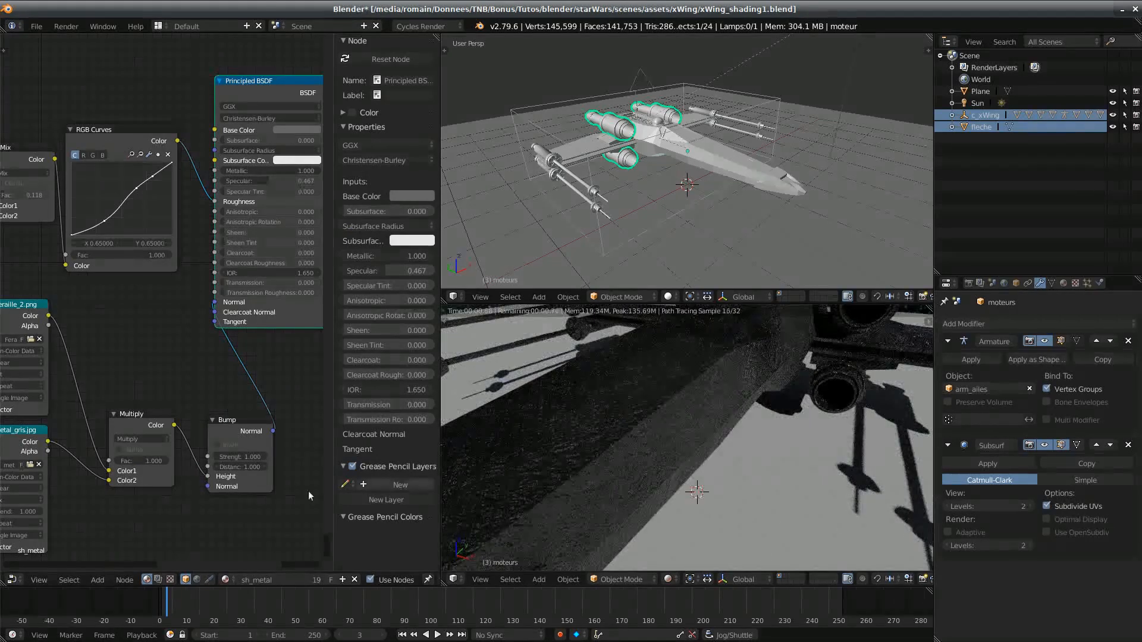
{"action": "key", "text": "BackSpace"}
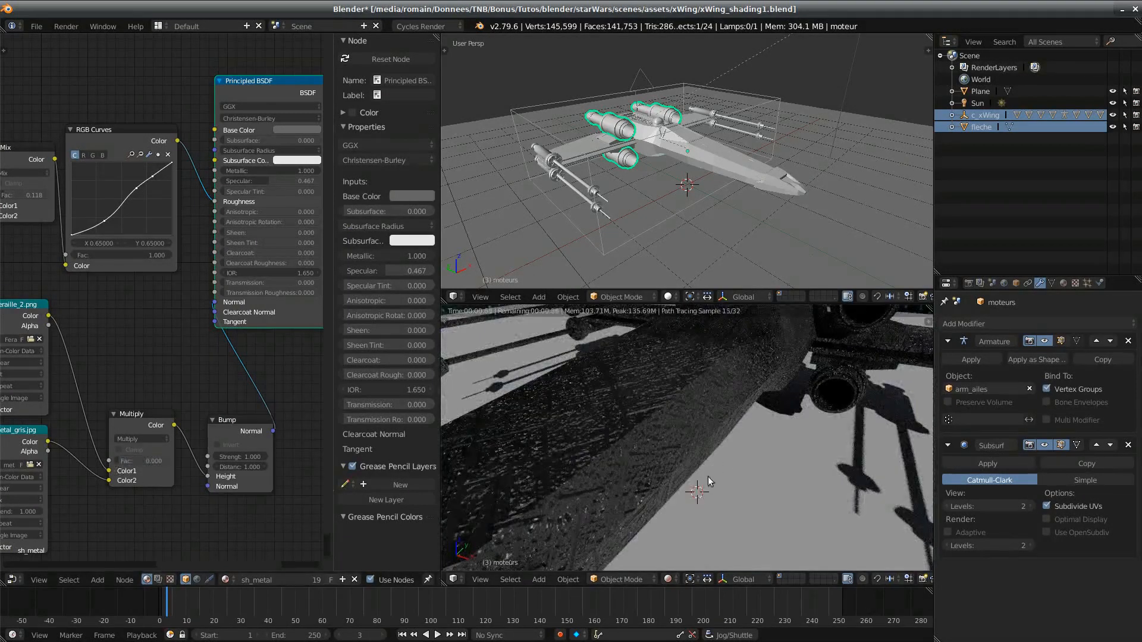
{"action": "mouse_move", "coordinate": [688, 462]}
{"action": "middle_mouse_down"}
{"action": "mouse_move", "coordinate": [908, 494]}
{"action": "mouse_move", "coordinate": [748, 455]}
{"action": "middle_mouse_up"}
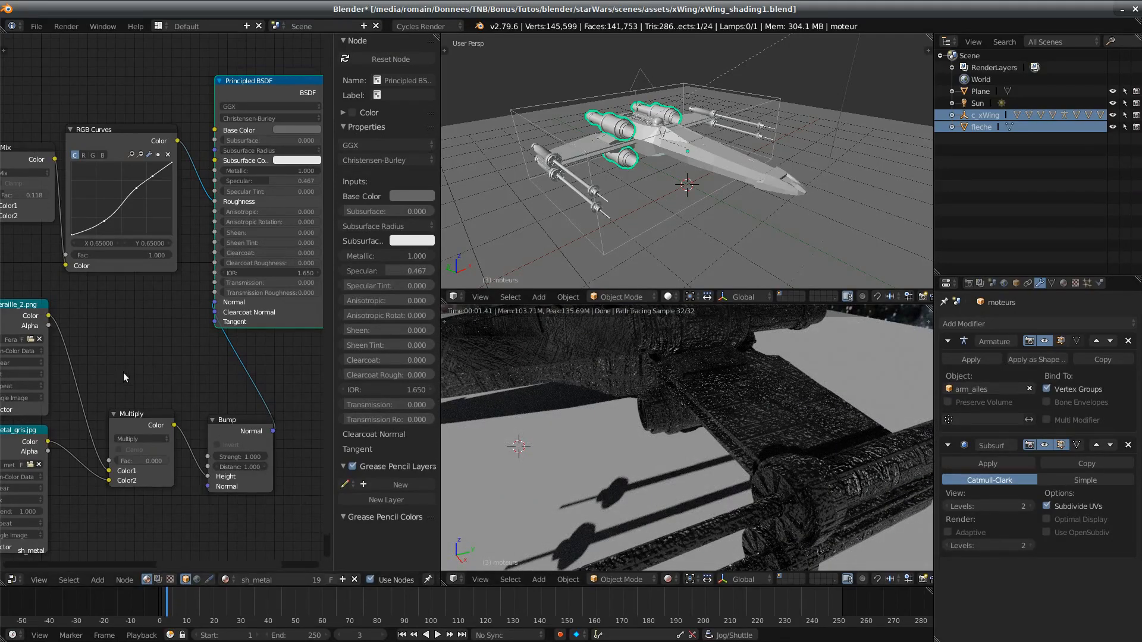
Step: Insert an Invert node between Feraille_2.png and the Multiply node's Color1 input
{"action": "middle_click_drag", "start_coordinate": [149, 409], "coordinate": [190, 404]}
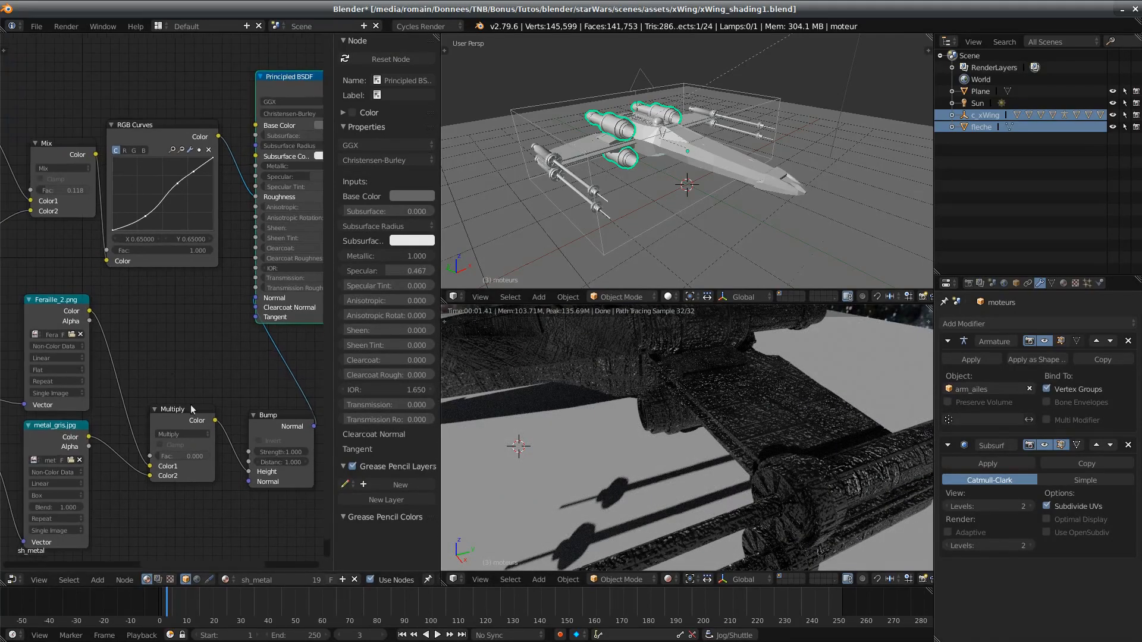
{"action": "key", "text": "shift+a"}
{"action": "left_click", "coordinate": [163, 364]}
{"action": "type", "text": "invert"}
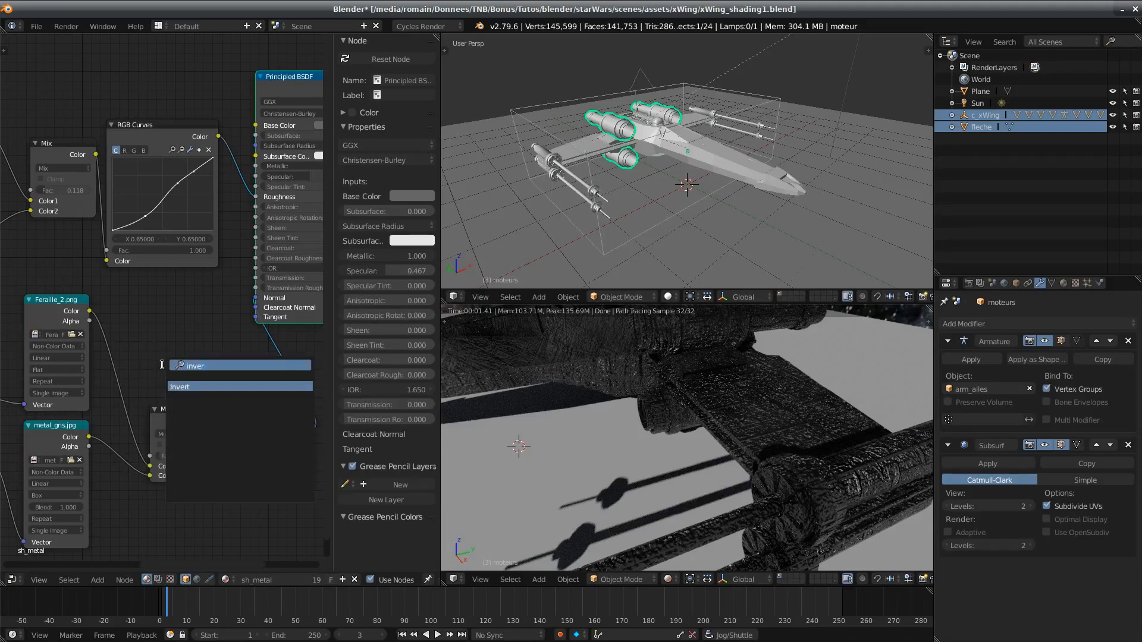
{"action": "key", "text": "Return"}
{"action": "left_click", "coordinate": [121, 336]}
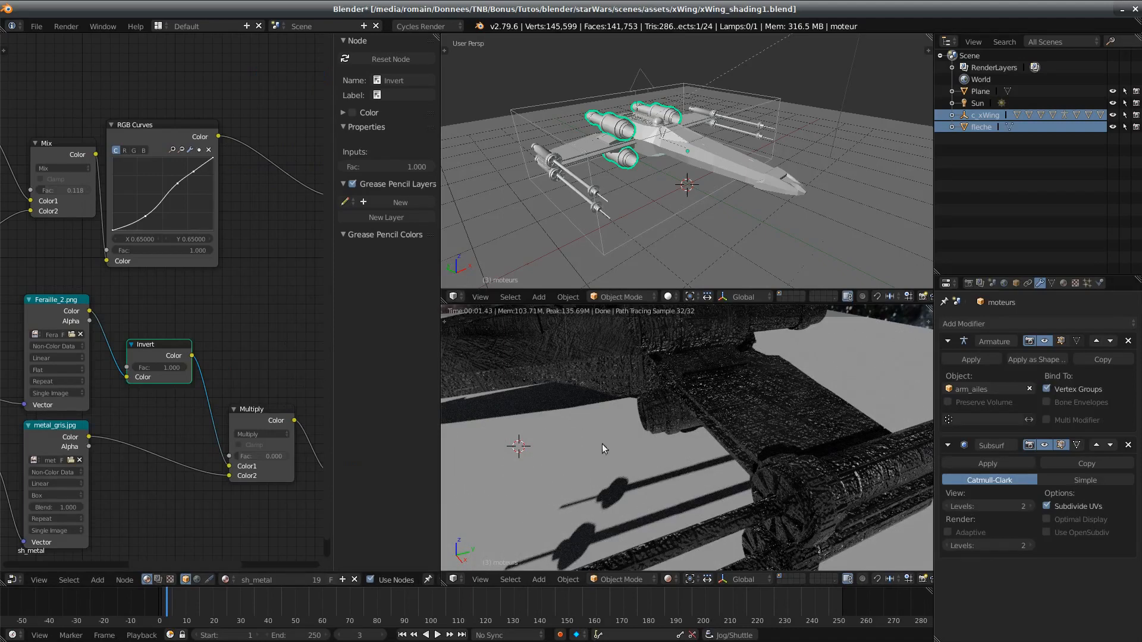
Step: Move the Principled BSDF and Material Output nodes away from the texture nodes to make room
{"action": "middle_click_drag", "start_coordinate": [226, 384], "coordinate": [193, 360]}
{"action": "scroll", "coordinate": [159, 332], "scroll_direction": "down", "scroll_amount": 2}
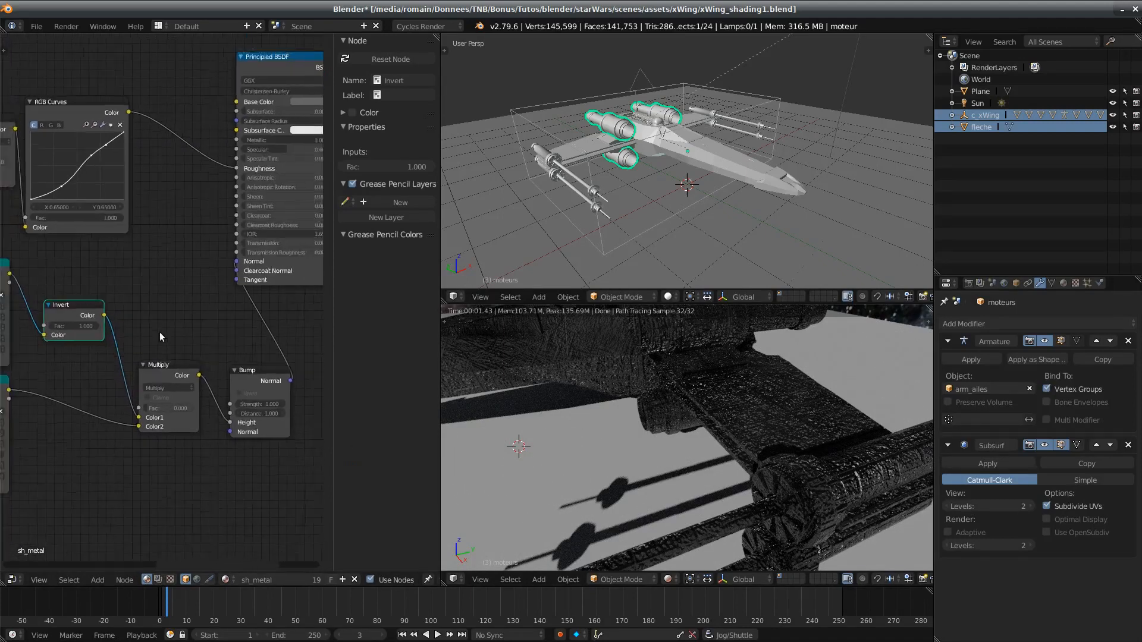
{"action": "scroll", "coordinate": [237, 342], "scroll_direction": "down", "scroll_amount": 2}
{"action": "middle_click_drag", "start_coordinate": [250, 275], "coordinate": [155, 289]}
{"action": "key", "text": "b"}
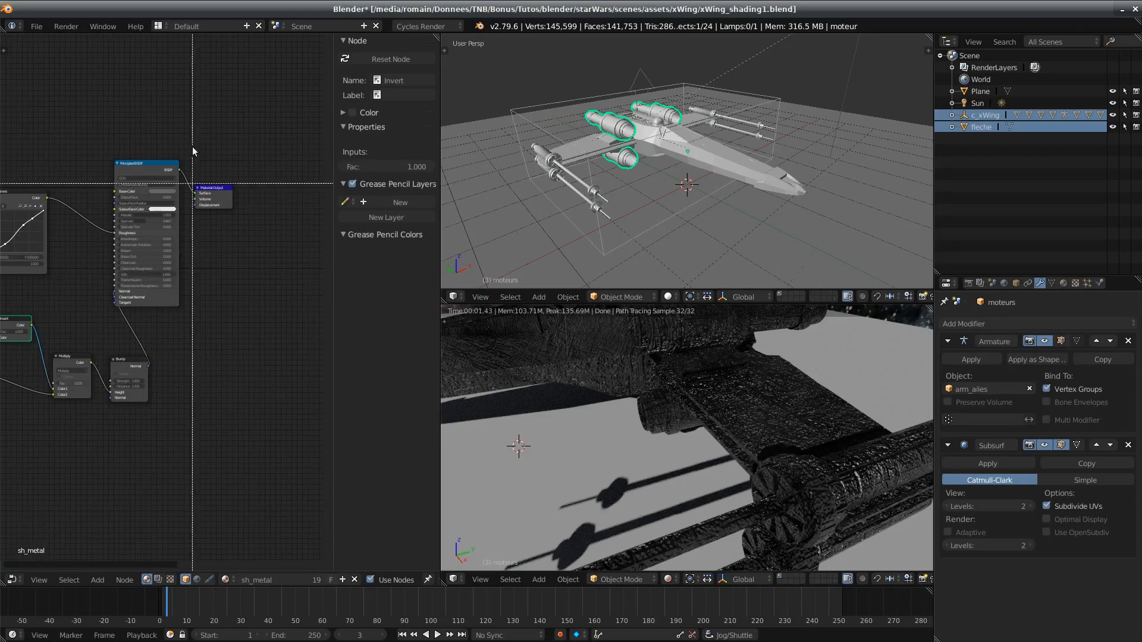
{"action": "left_click_drag", "start_coordinate": [225, 129], "coordinate": [132, 217]}
{"action": "key", "text": "g"}
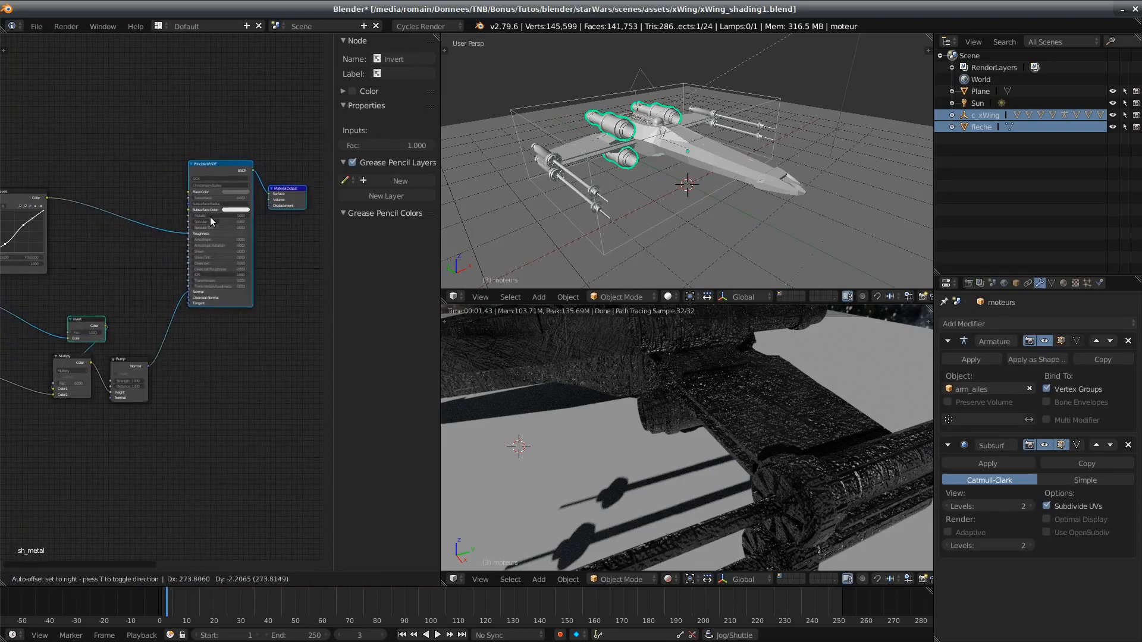
{"action": "right_click", "coordinate": [209, 218]}
Step: Shift the Multiply and Bump nodes closer to the Principled BSDF, leaving a gap after the Invert node
{"action": "key", "text": "a"}
{"action": "key", "text": "b"}
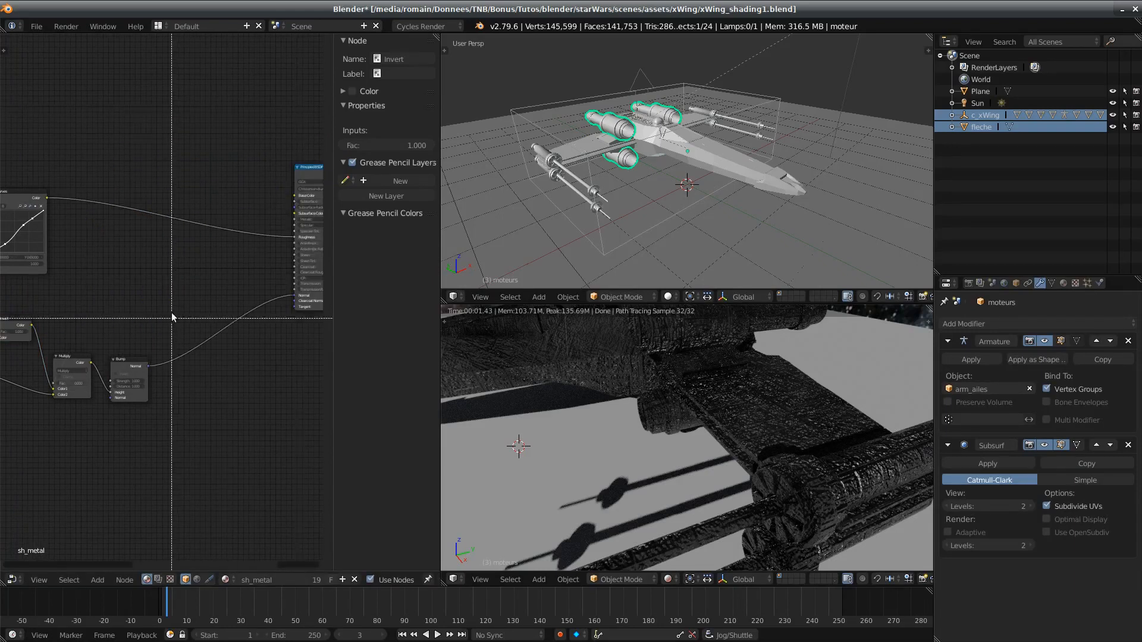
{"action": "left_click_drag", "start_coordinate": [172, 312], "coordinate": [80, 391]}
{"action": "key", "text": "g"}
{"action": "left_click", "coordinate": [169, 394]}
Step: Insert a ColorRamp node between the Invert node and the Multiply node's Color1 input
{"action": "middle_click_drag", "start_coordinate": [169, 394], "coordinate": [237, 382]}
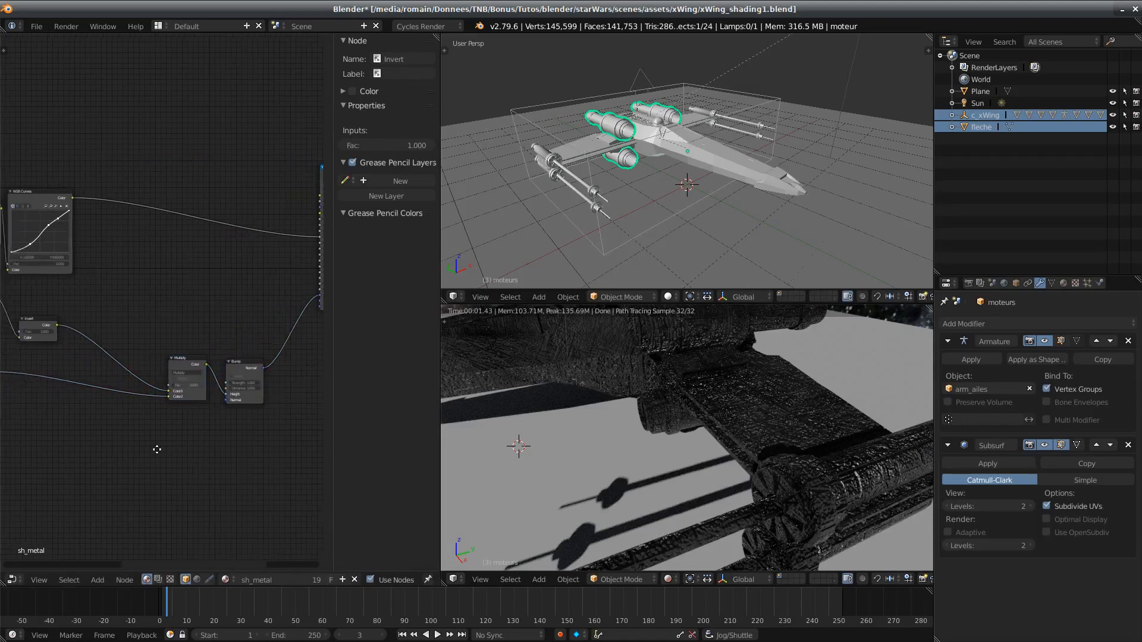
{"action": "key", "text": "shift+a"}
{"action": "left_click", "coordinate": [157, 438]}
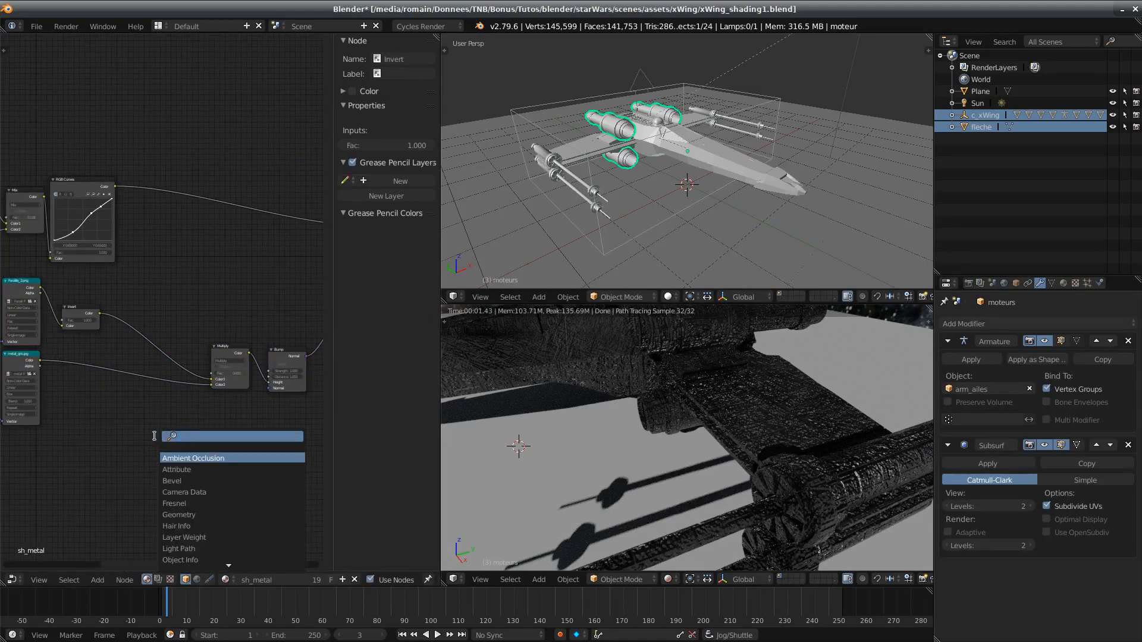
{"action": "type", "text": "ramp"}
{"action": "key", "text": "Return"}
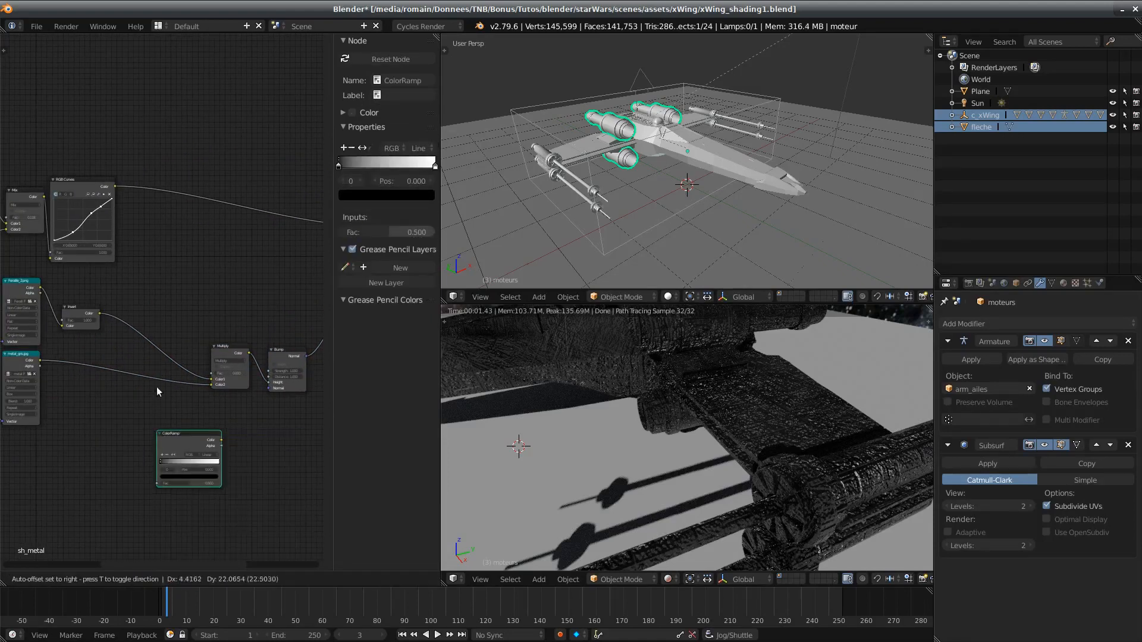
{"action": "left_click", "coordinate": [130, 274]}
{"action": "scroll", "coordinate": [113, 389], "scroll_direction": "up", "scroll_amount": 2}
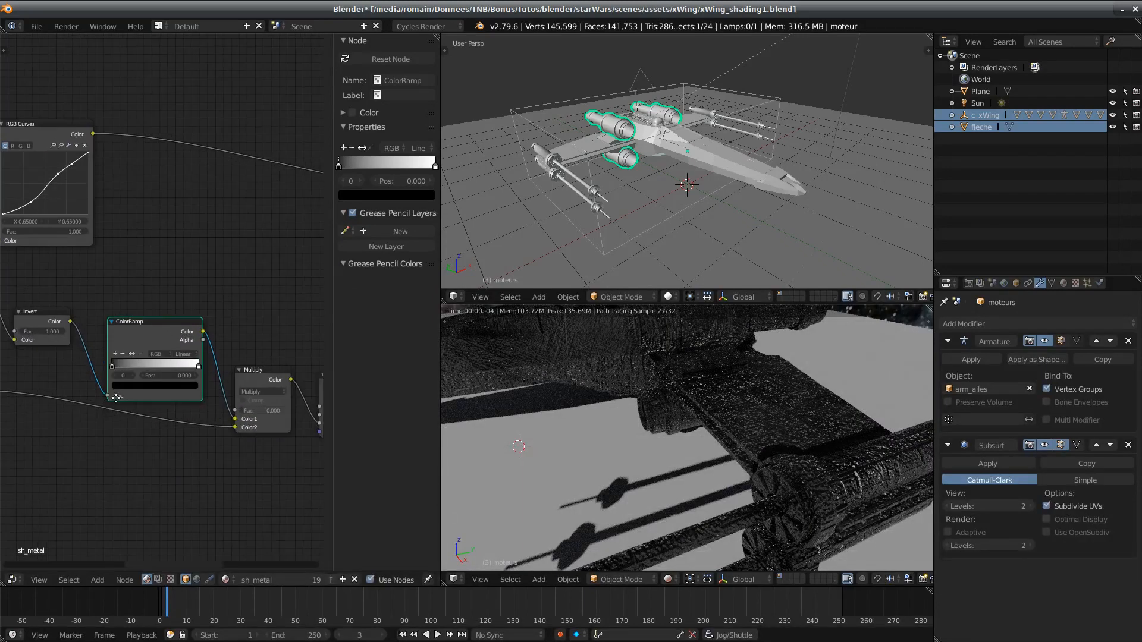
Step: Save the file, and lighten the ColorRamp's black stop to dark grey
{"action": "middle_click_drag", "start_coordinate": [116, 397], "coordinate": [149, 374]}
{"action": "key", "text": "ctrl+s"}
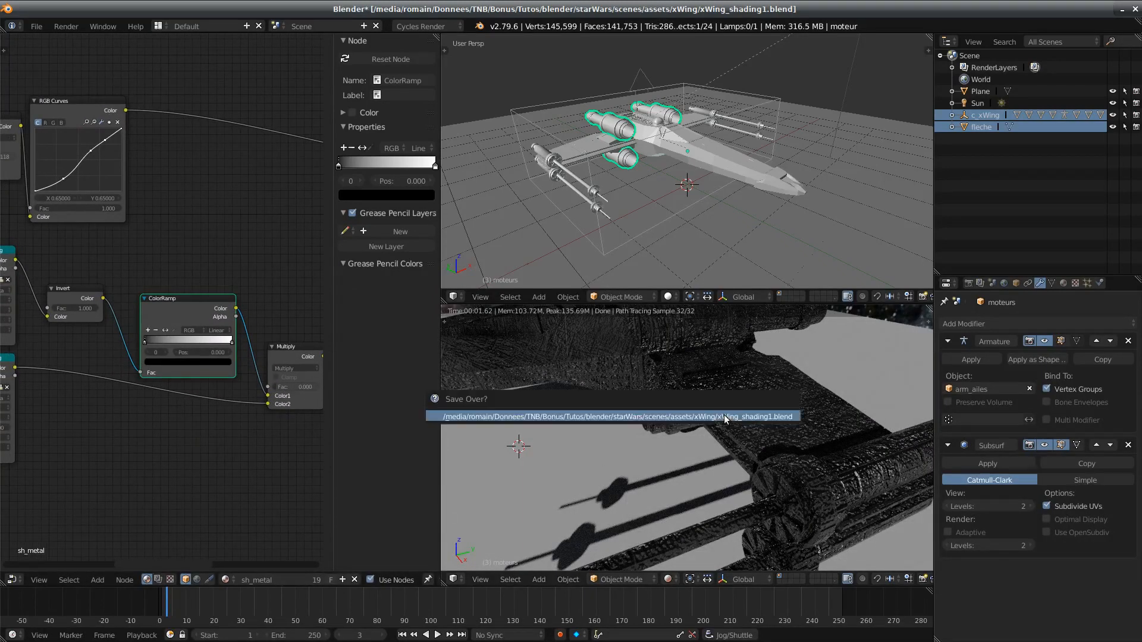
{"action": "scroll", "coordinate": [67, 380], "scroll_direction": "up", "scroll_amount": 2}
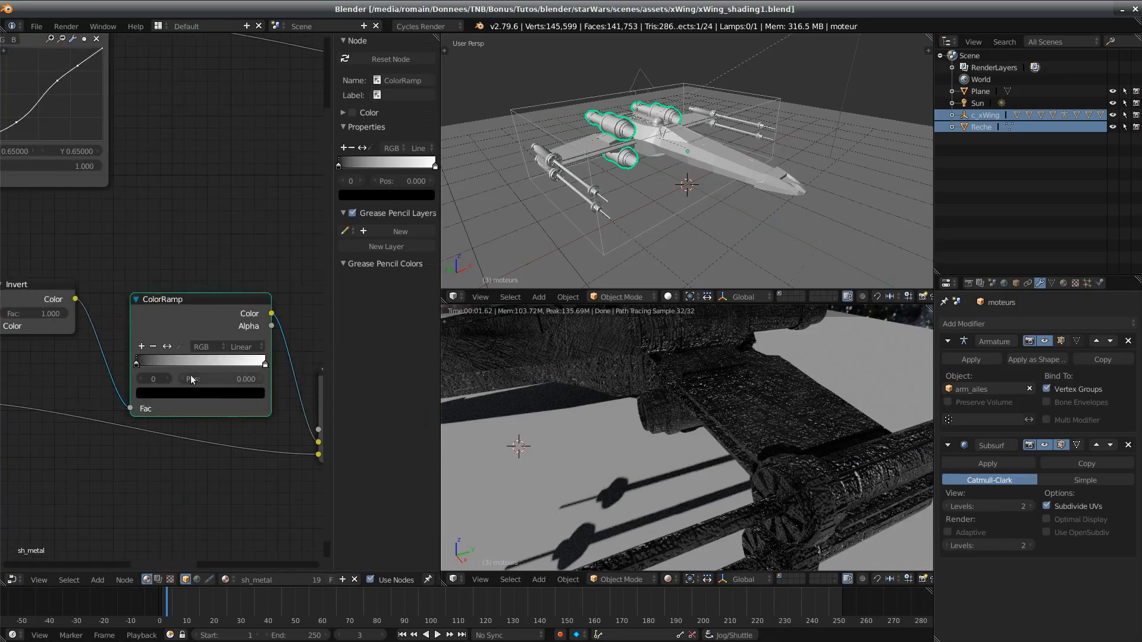
{"action": "left_click", "coordinate": [138, 364]}
{"action": "left_click", "coordinate": [148, 392]}
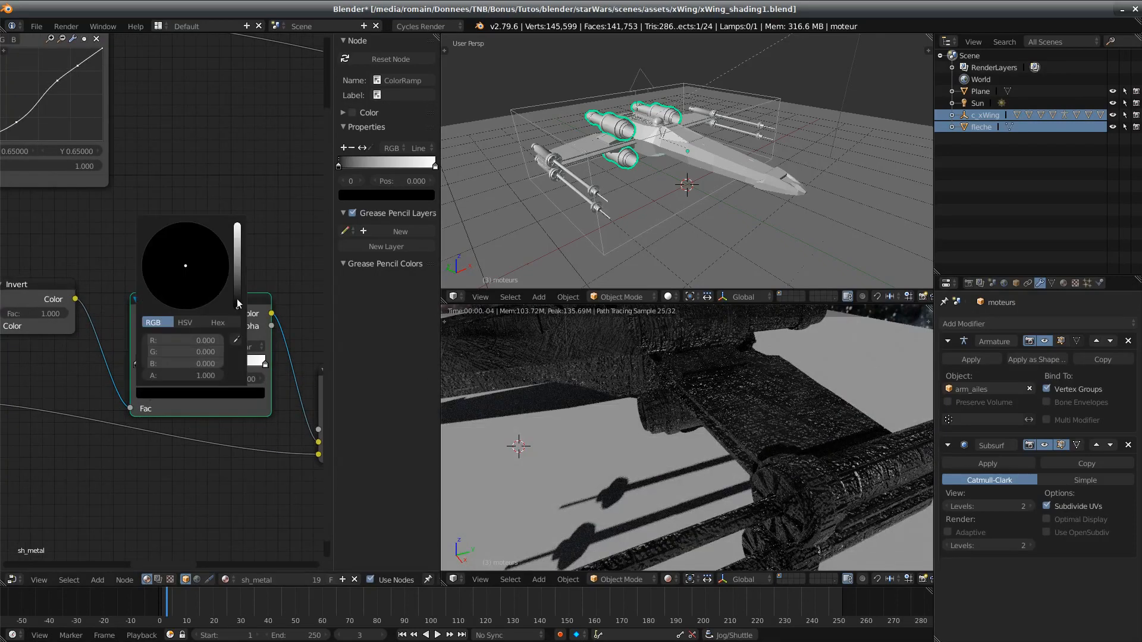
{"action": "left_click_drag", "start_coordinate": [239, 303], "coordinate": [238, 282]}
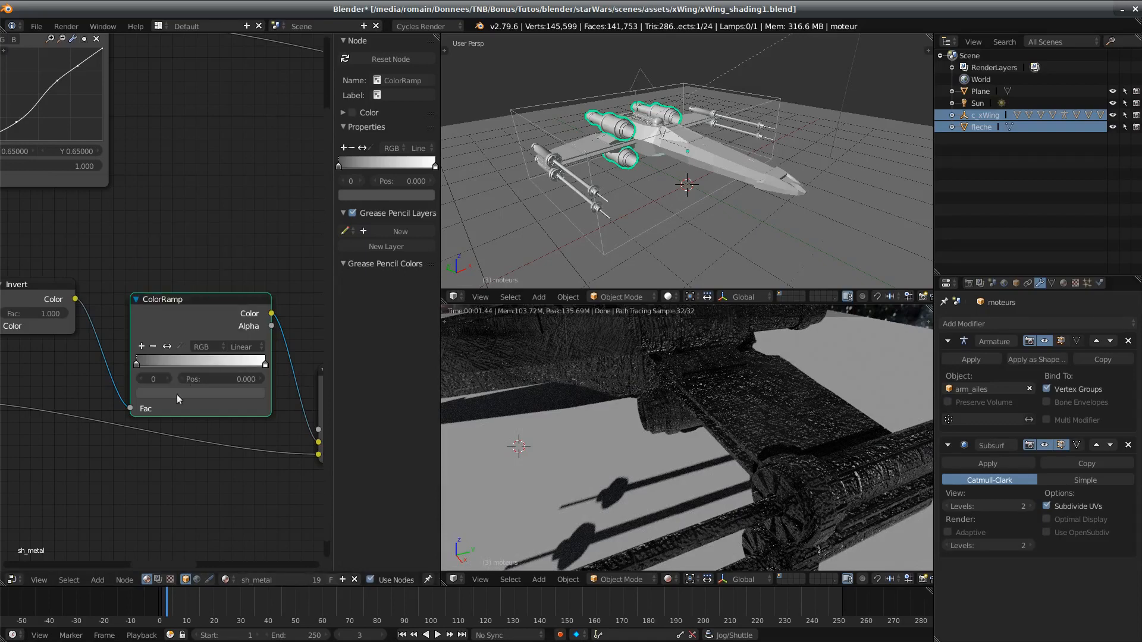
Step: Darken the ColorRamp's white stop to a grey of about 0.176 in R, G and B, and save the file
{"action": "left_click", "coordinate": [265, 364]}
{"action": "left_click", "coordinate": [200, 393]}
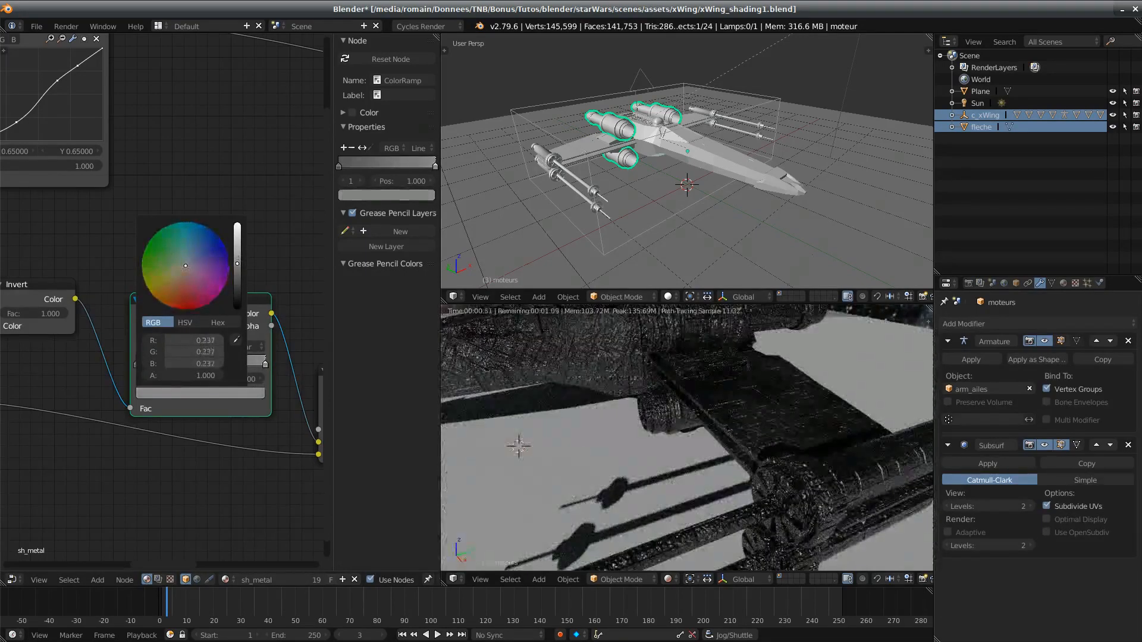
{"action": "left_click_drag", "start_coordinate": [237, 263], "coordinate": [237, 269]}
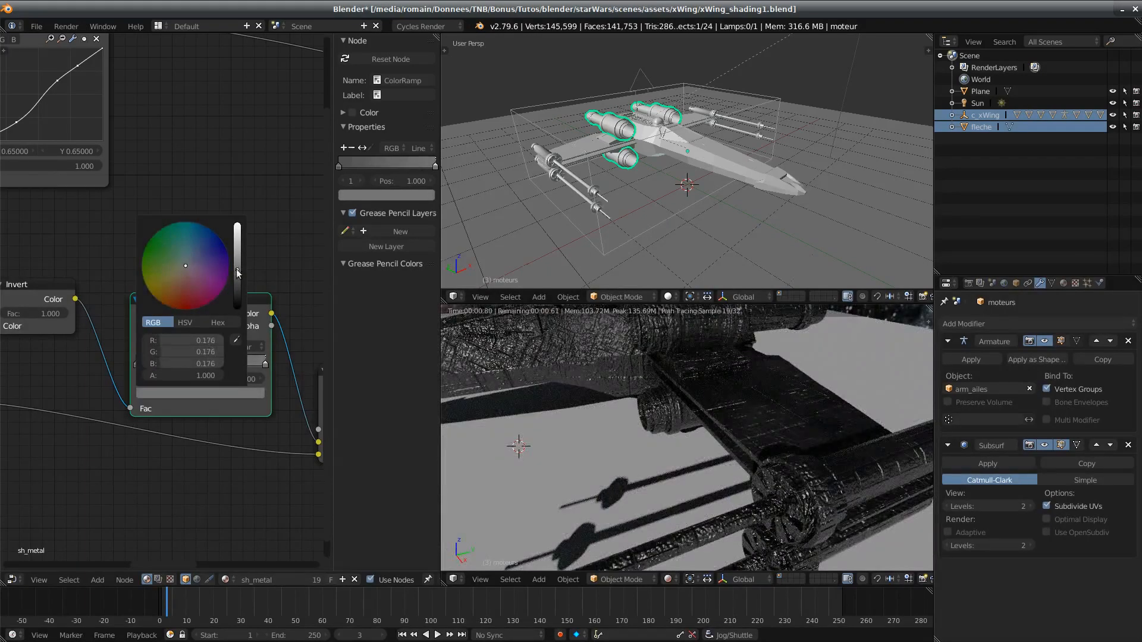
{"action": "middle_click_drag", "start_coordinate": [220, 481], "coordinate": [156, 444]}
{"action": "key", "text": "ctrl+s"}
{"action": "left_click", "coordinate": [157, 447]}
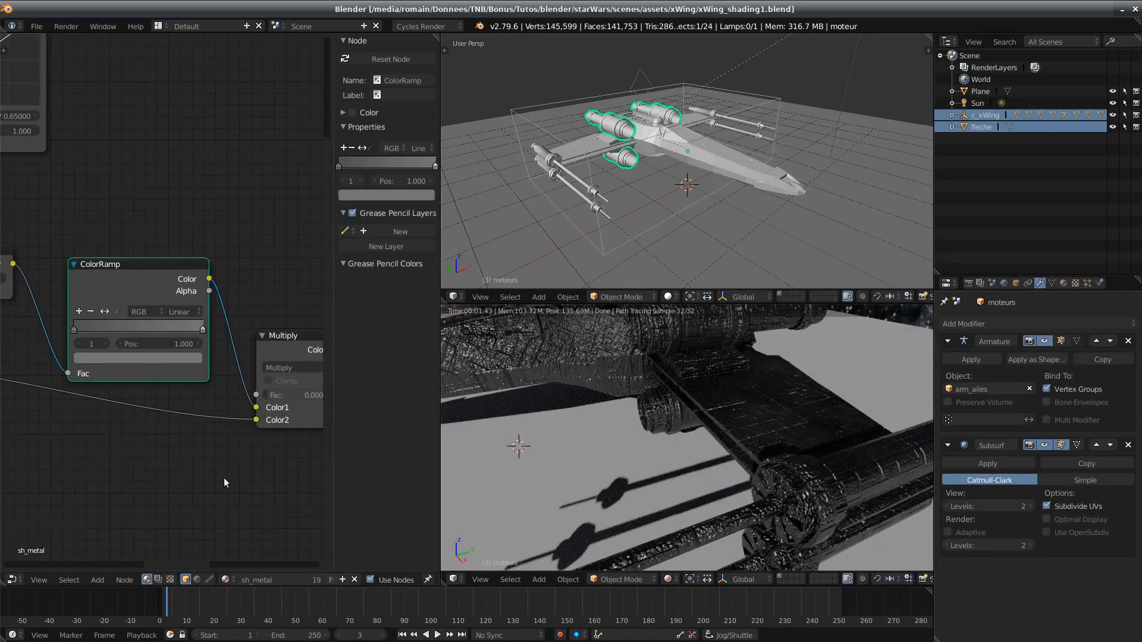
Step: Set the Bump node's Distance to 0.1 and check the rendered wing and fuselage
{"action": "middle_click_drag", "start_coordinate": [224, 477], "coordinate": [13, 458]}
{"action": "left_click_drag", "start_coordinate": [227, 351], "coordinate": [238, 318]}
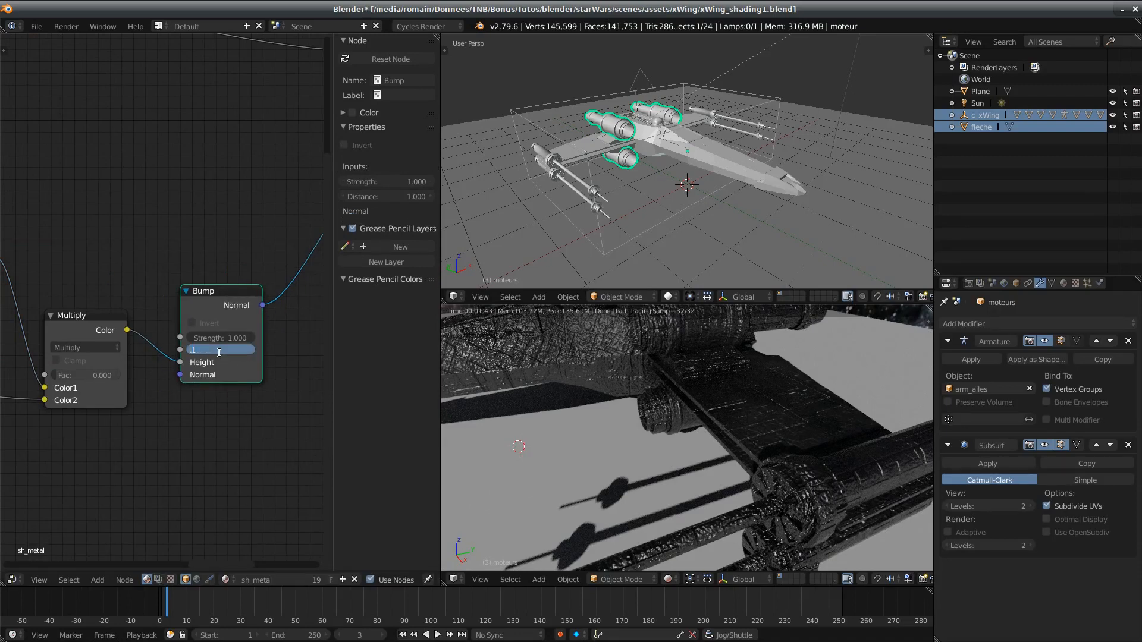
{"action": "key", "text": "Return"}
{"action": "middle_click_drag", "start_coordinate": [582, 410], "coordinate": [802, 489]}
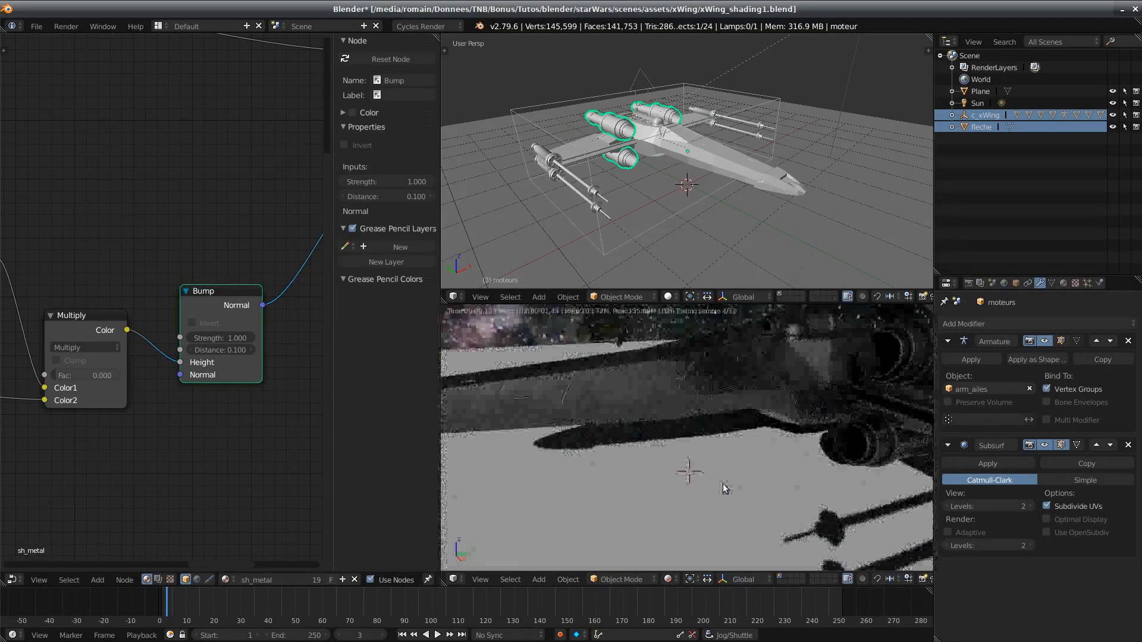
Step: Try a Strength of 0.5 on the Bump node
{"action": "left_click", "coordinate": [232, 338]}
{"action": "type", "text": ".5"}
{"action": "key", "text": "Return"}
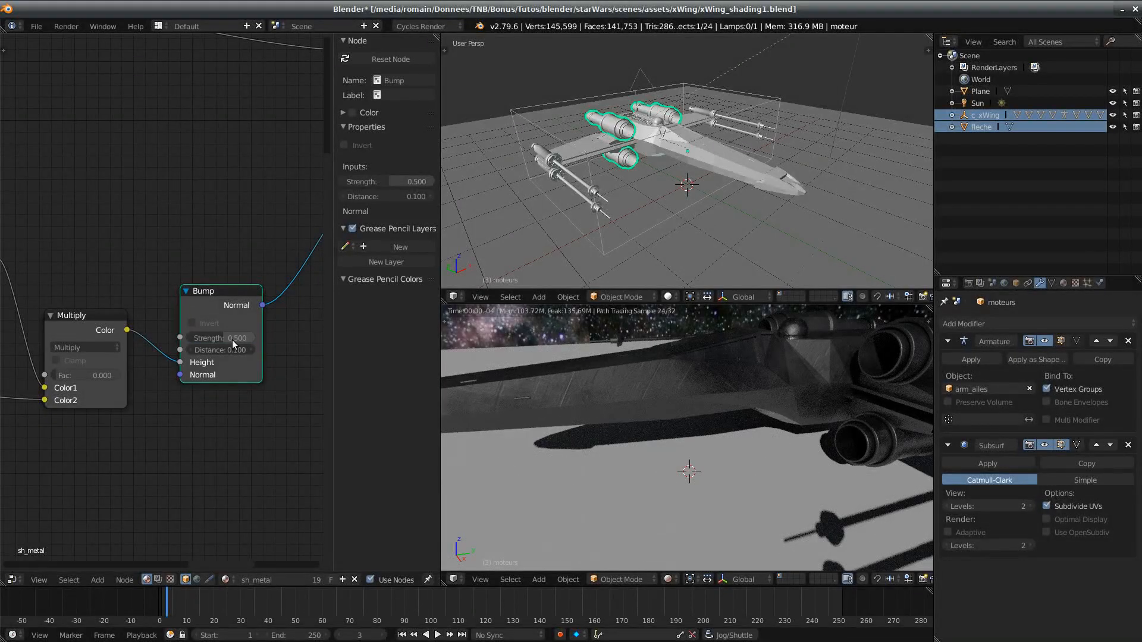
Step: Set the Bump node's Strength to 0.8 and save the file over the existing one
{"action": "left_click", "coordinate": [231, 337]}
{"action": "key", "text": "Return"}
{"action": "key", "text": "ctrl+s"}
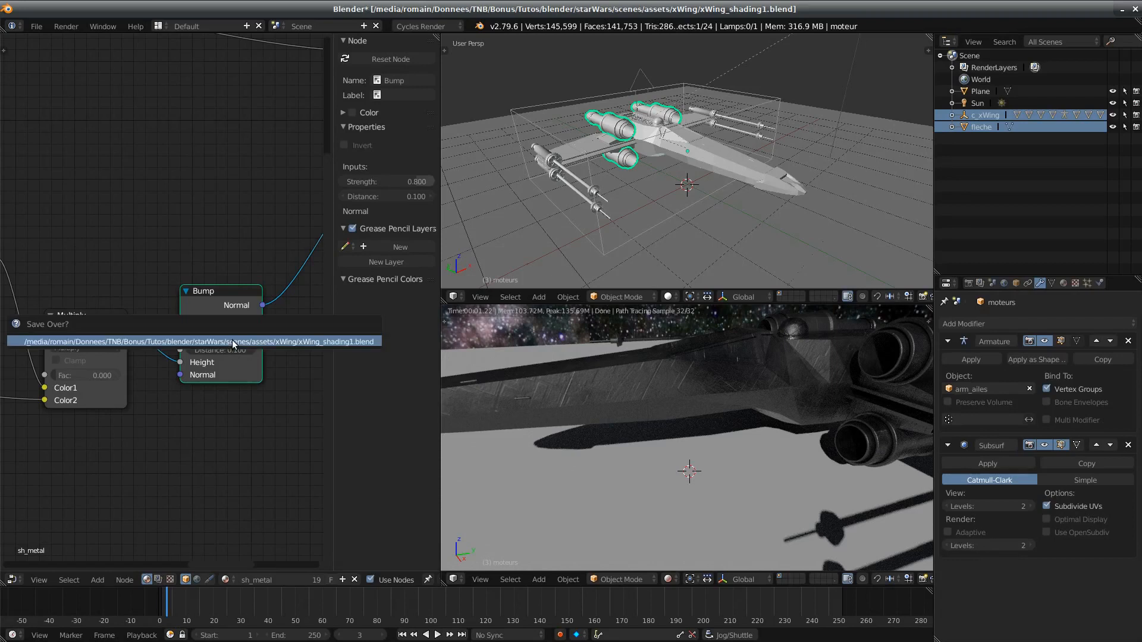
{"action": "key", "text": "Return"}
Step: Raise the Multiply node's Fac to 1.000 and inspect the metal surface of the fuselage up close
{"action": "scroll", "coordinate": [231, 389], "scroll_direction": "down", "scroll_amount": 2}
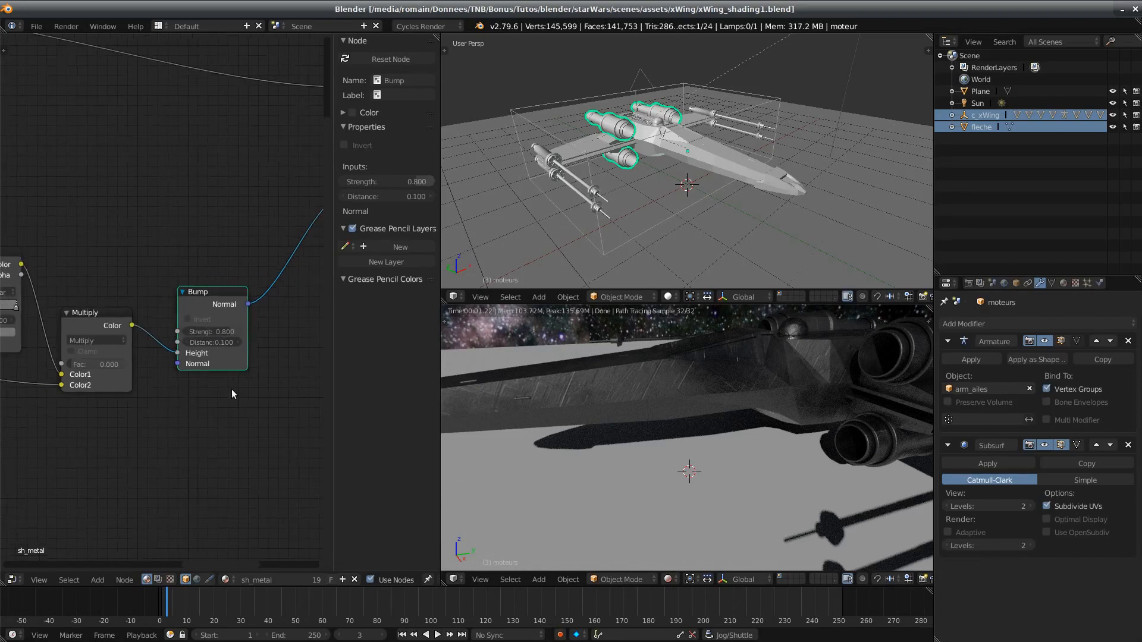
{"action": "middle_click_drag", "start_coordinate": [227, 402], "coordinate": [216, 427]}
{"action": "scroll", "coordinate": [137, 456], "scroll_direction": "down", "scroll_amount": 3}
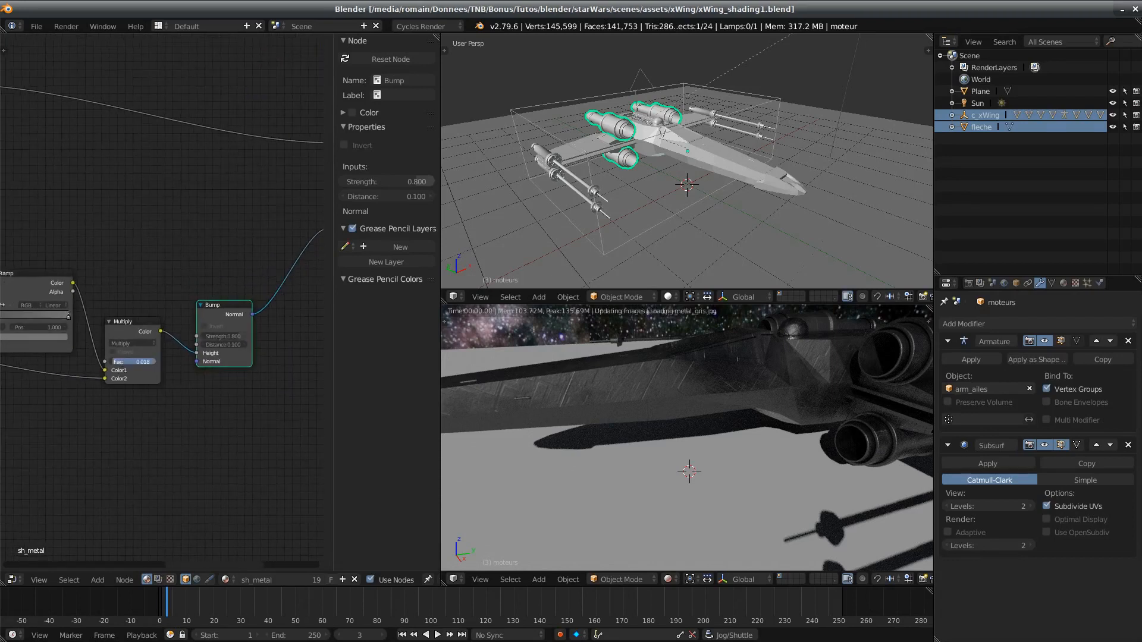
{"action": "left_click_drag", "start_coordinate": [114, 362], "coordinate": [156, 362]}
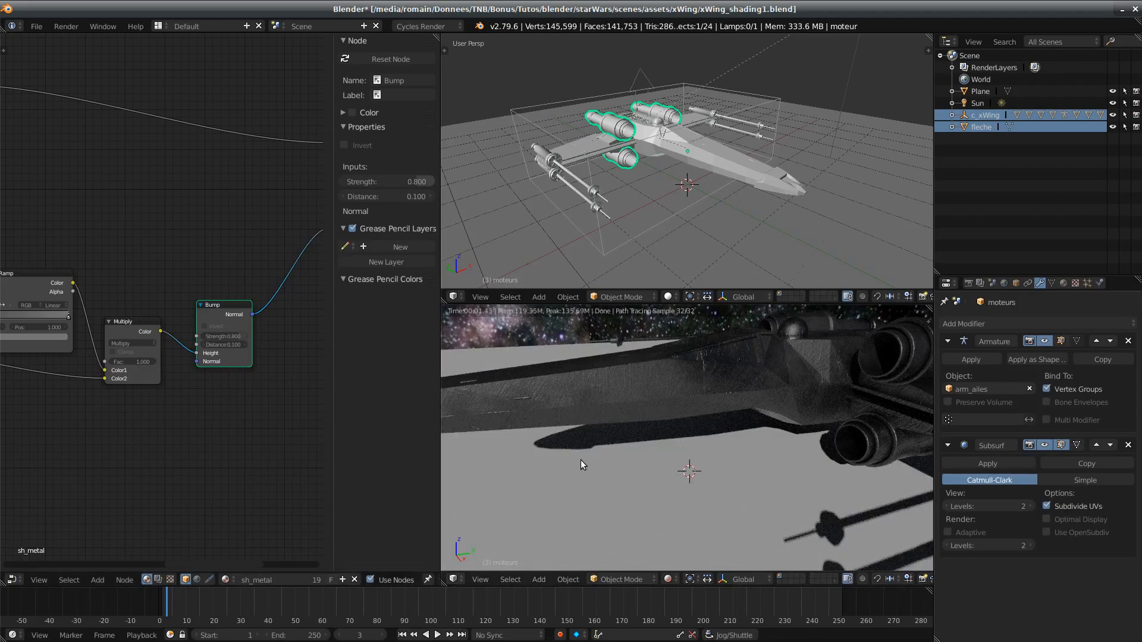
{"action": "middle_click_drag", "start_coordinate": [712, 427], "coordinate": [670, 443]}
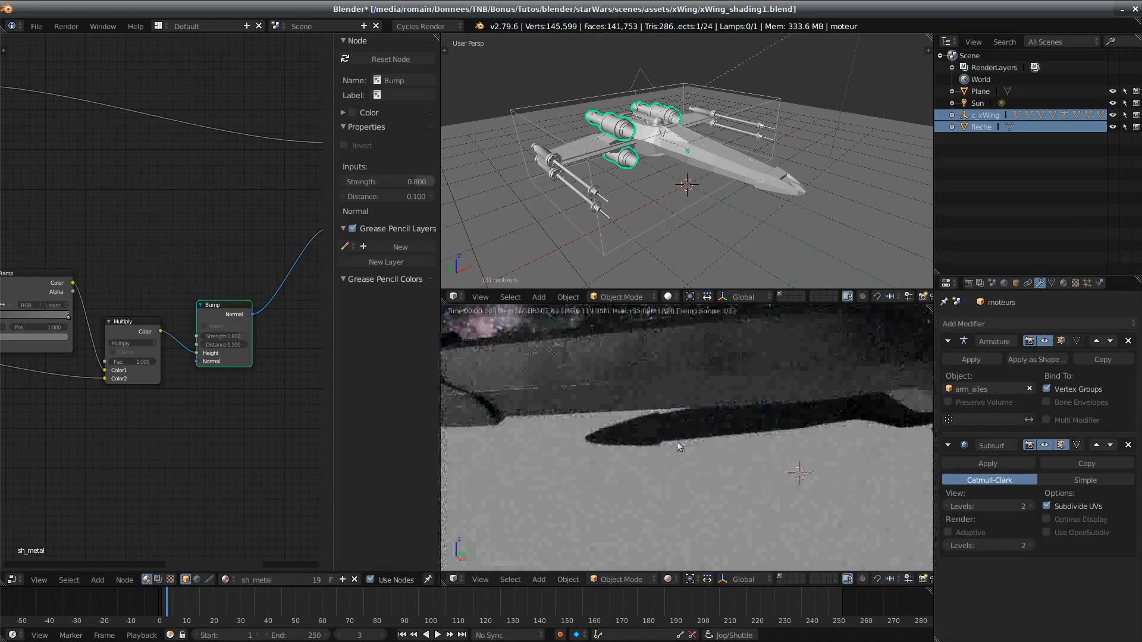
{"action": "middle_click_drag", "start_coordinate": [622, 395], "coordinate": [642, 420]}
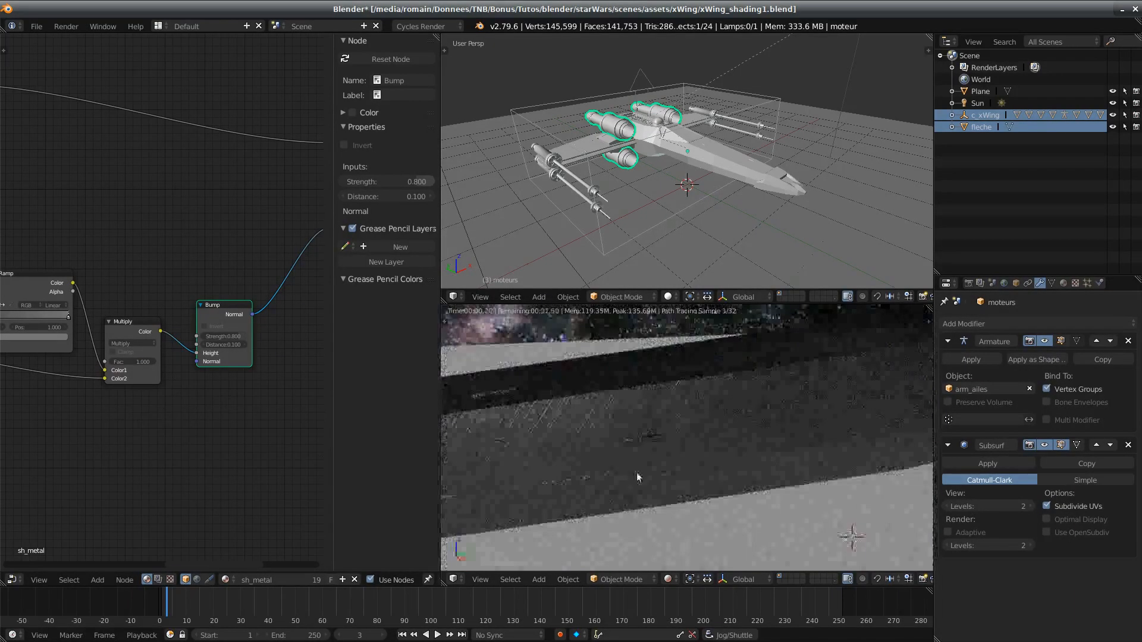
Step: Duplicate the Invert node and insert the copy between metal_gris.jpg and the Multiply node's Color2 input
{"action": "middle_click_drag", "start_coordinate": [187, 422], "coordinate": [347, 420]}
{"action": "middle_click_drag", "start_coordinate": [164, 403], "coordinate": [243, 393]}
{"action": "middle_click_drag", "start_coordinate": [209, 433], "coordinate": [94, 421]}
{"action": "middle_click_drag", "start_coordinate": [227, 397], "coordinate": [287, 375]}
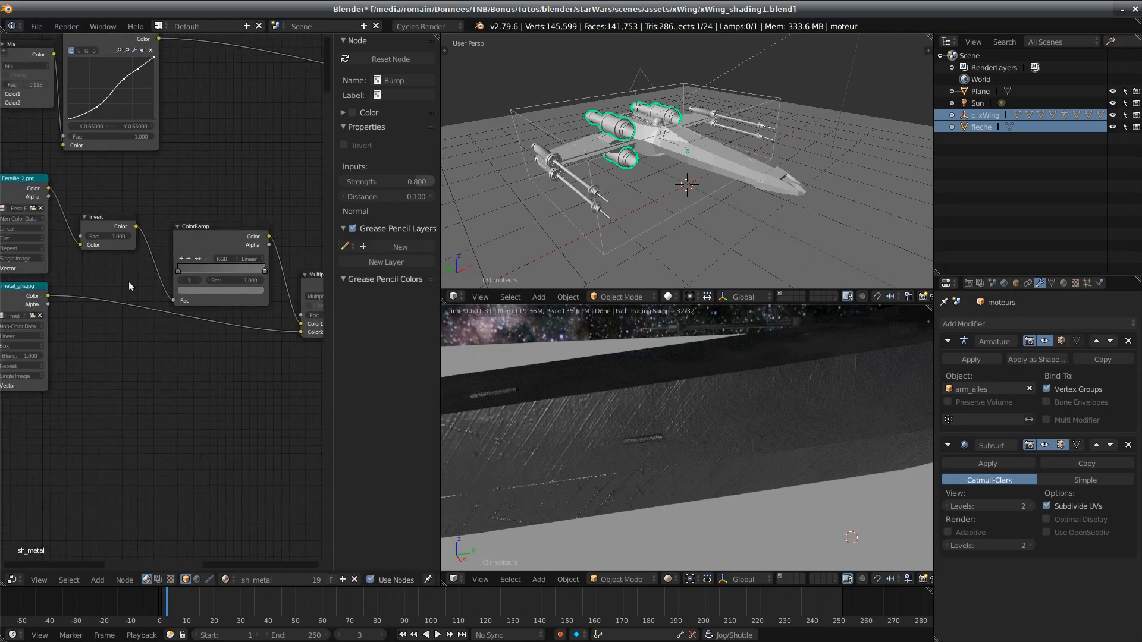
{"action": "left_click", "coordinate": [94, 218]}
{"action": "key", "text": "shift+d"}
{"action": "left_click", "coordinate": [98, 295]}
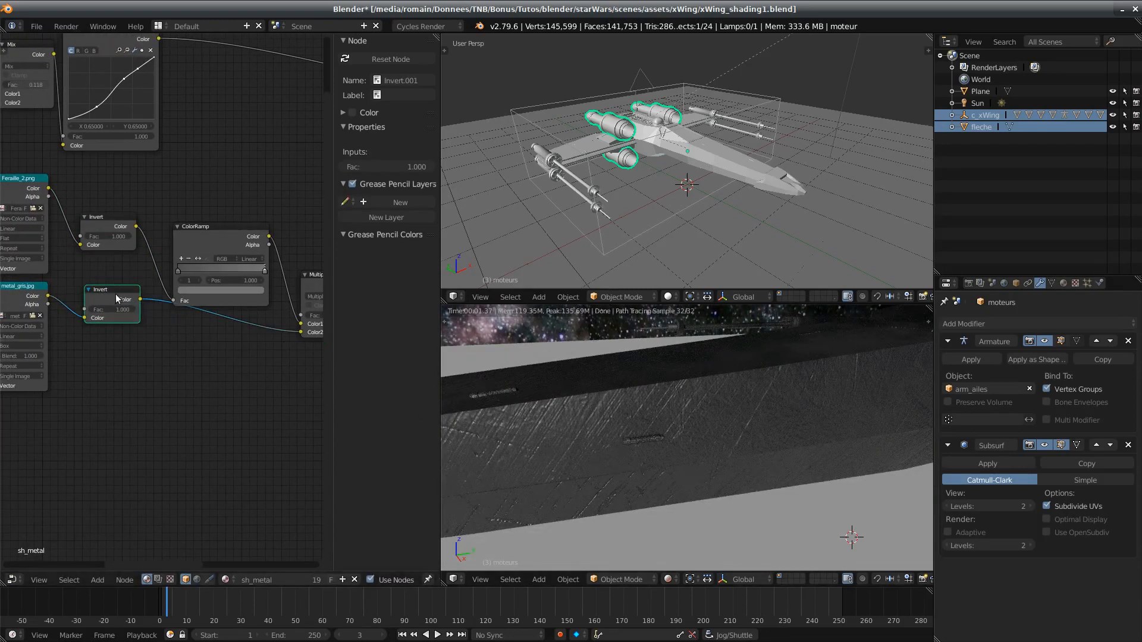
{"action": "left_click_drag", "start_coordinate": [110, 291], "coordinate": [111, 312]}
Step: Duplicate the ColorRamp node and insert the copy between the second Invert node and the Multiply node's Color2 input
{"action": "middle_click_drag", "start_coordinate": [618, 461], "coordinate": [656, 471]}
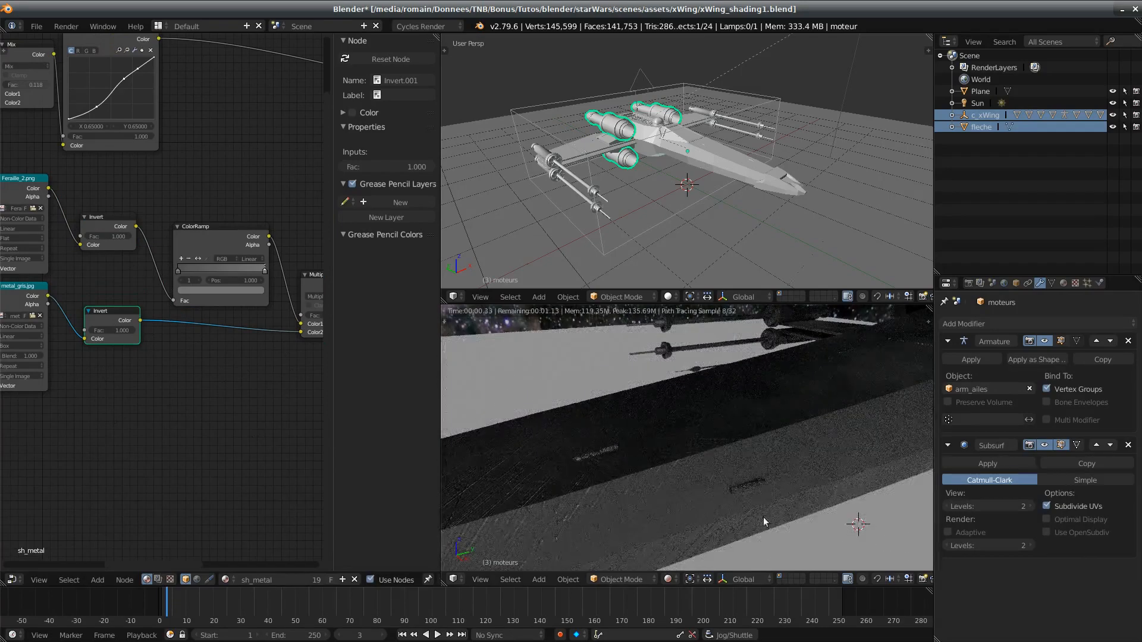
{"action": "middle_click_drag", "start_coordinate": [745, 486], "coordinate": [642, 486]}
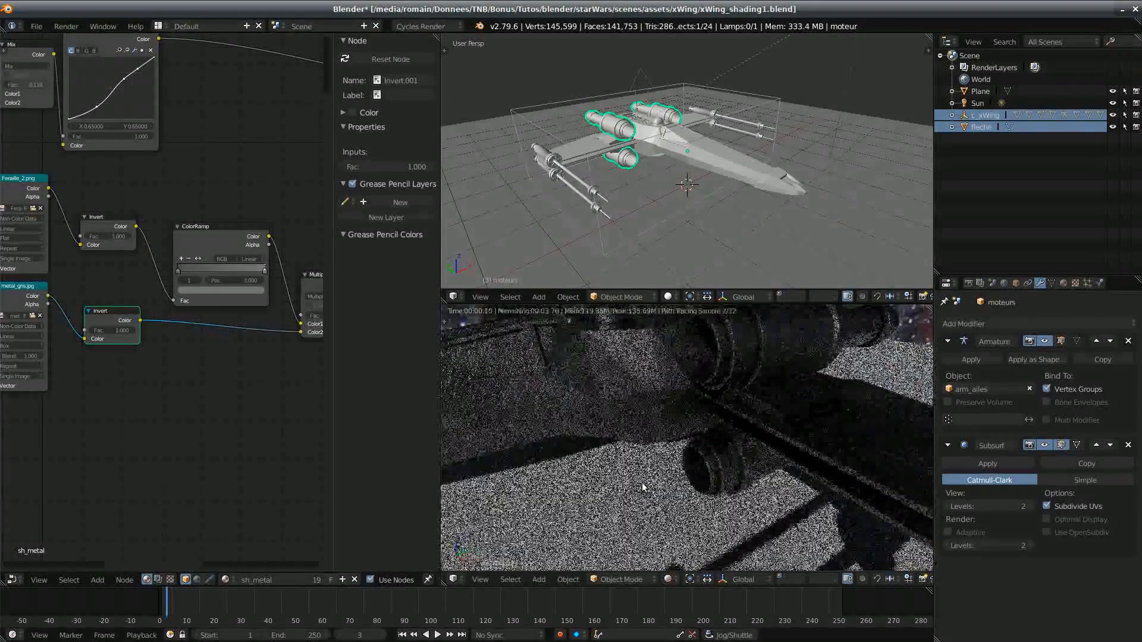
{"action": "middle_click_drag", "start_coordinate": [757, 497], "coordinate": [711, 487]}
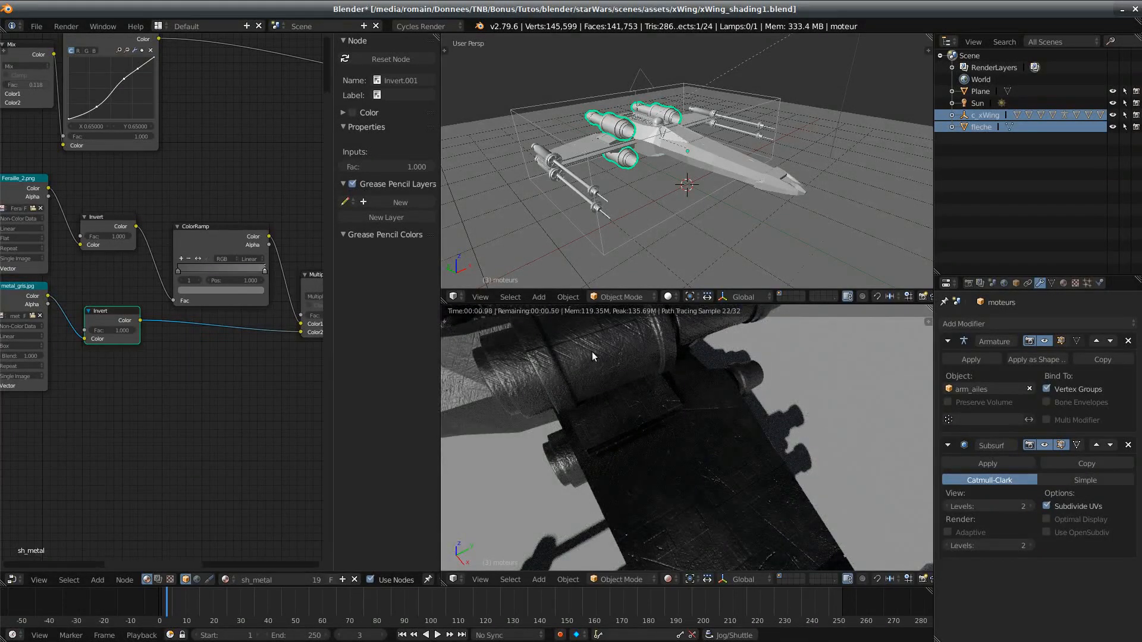
{"action": "mouse_move", "coordinate": [248, 402]}
{"action": "middle_mouse_down"}
{"action": "mouse_move", "coordinate": [268, 403]}
{"action": "mouse_move", "coordinate": [240, 402]}
{"action": "middle_mouse_up"}
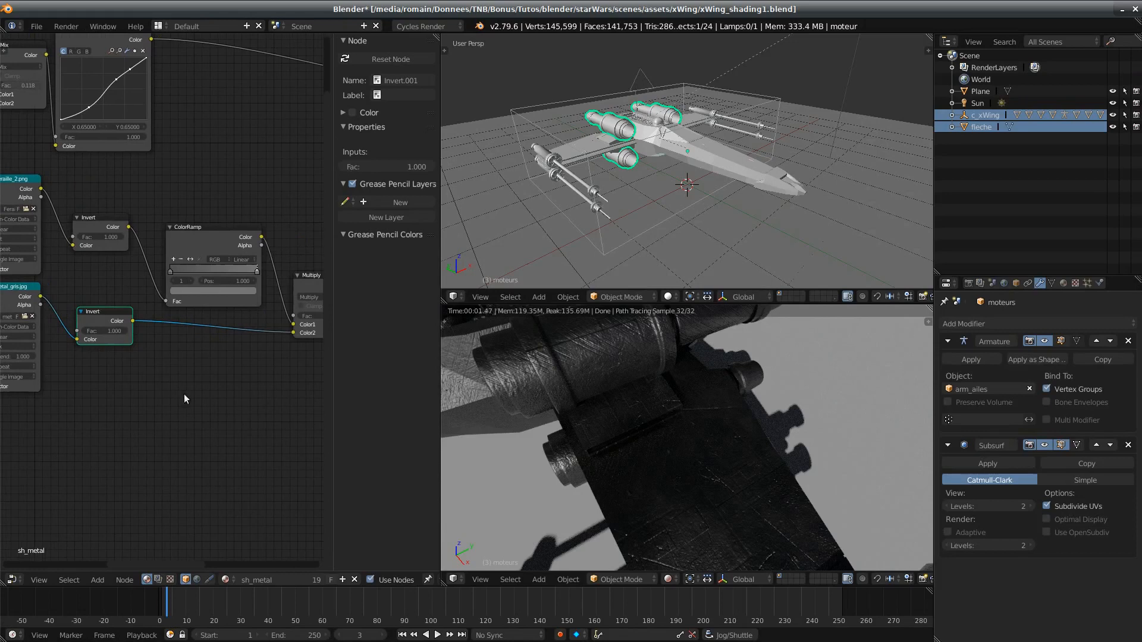
{"action": "left_click", "coordinate": [208, 224]}
{"action": "key", "text": "shift+d"}
{"action": "left_click", "coordinate": [202, 312]}
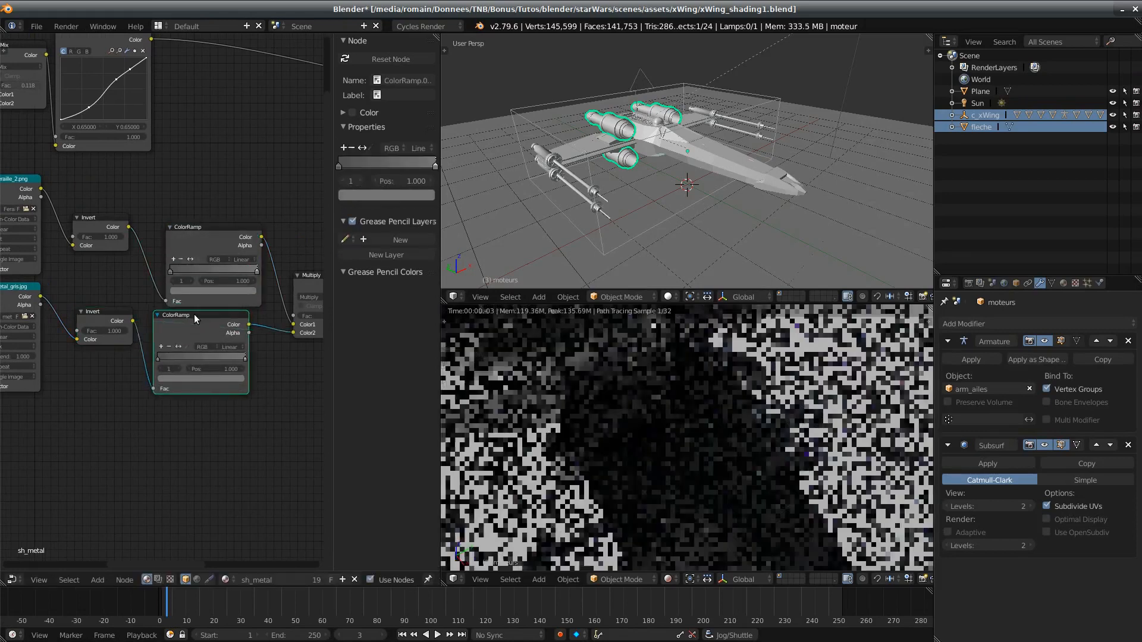
{"action": "middle_click_drag", "start_coordinate": [586, 473], "coordinate": [629, 462]}
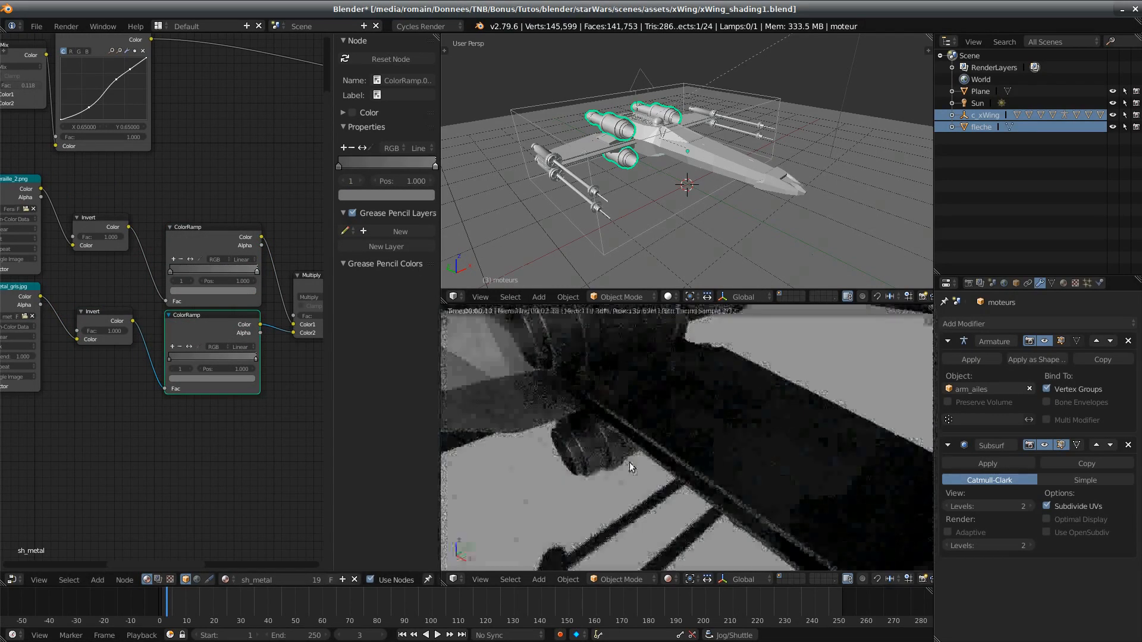
Step: Set the end stop at position 1.000 of the duplicated ColorRamp to white
{"action": "left_click", "coordinate": [171, 358]}
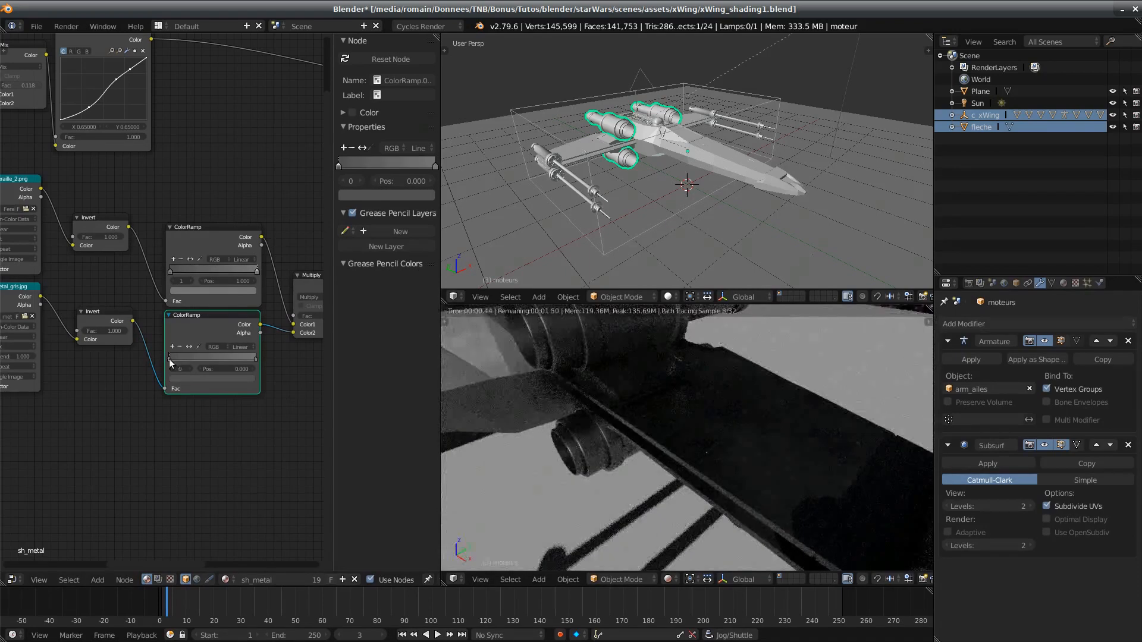
{"action": "left_click", "coordinate": [176, 379]}
{"action": "left_click", "coordinate": [255, 359]}
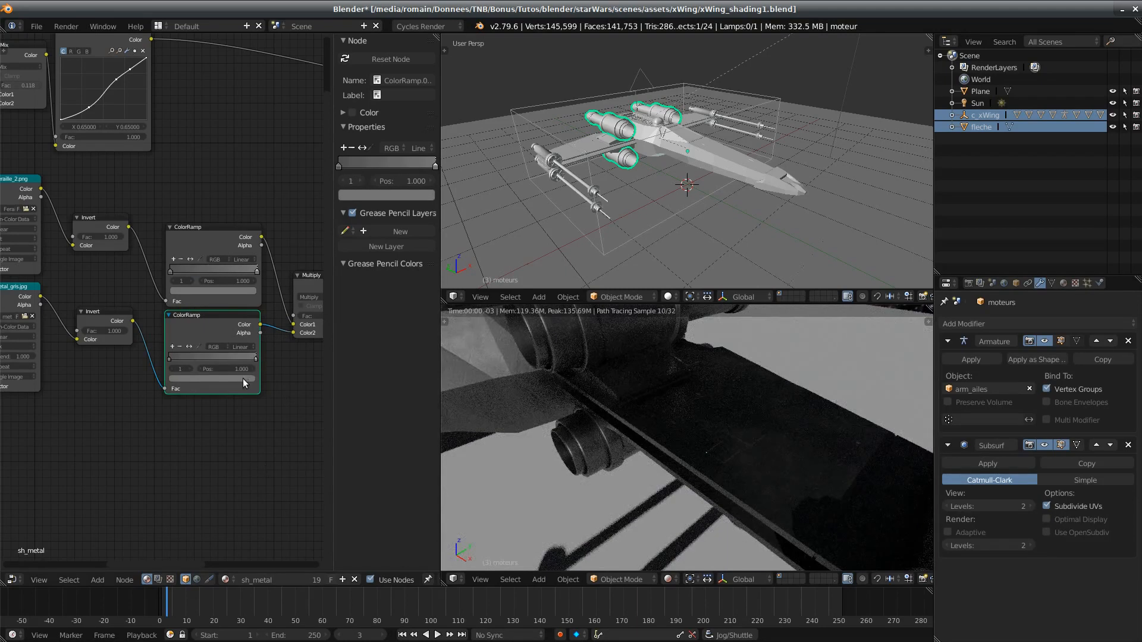
{"action": "left_click", "coordinate": [242, 378]}
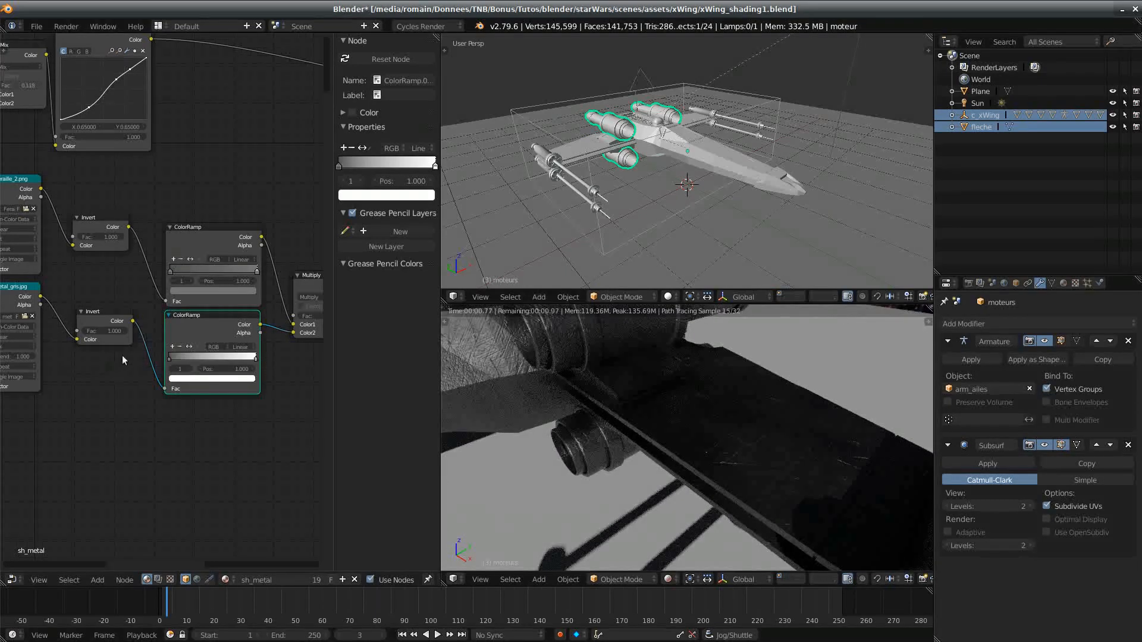
Step: Lighten the duplicated ColorRamp's stop at position 0.000 to a grey of about 0.31, and save the file
{"action": "left_click", "coordinate": [170, 356]}
{"action": "left_click", "coordinate": [178, 378]}
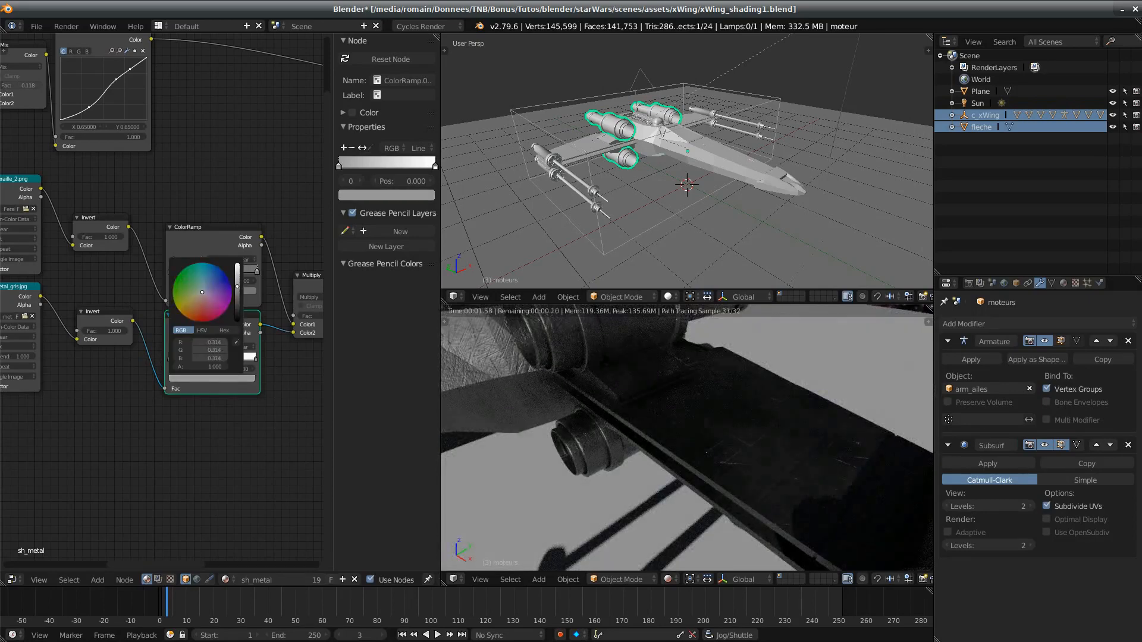
{"action": "middle_click_drag", "start_coordinate": [643, 394], "coordinate": [637, 474]}
{"action": "key", "text": "ctrl+s"}
{"action": "left_click", "coordinate": [657, 459]}
Step: Reshape the RGB Curves node into a steeper S-curve by deleting one control point and repositioning the lower and upper points
{"action": "scroll", "coordinate": [656, 459], "scroll_direction": "down", "scroll_amount": 5}
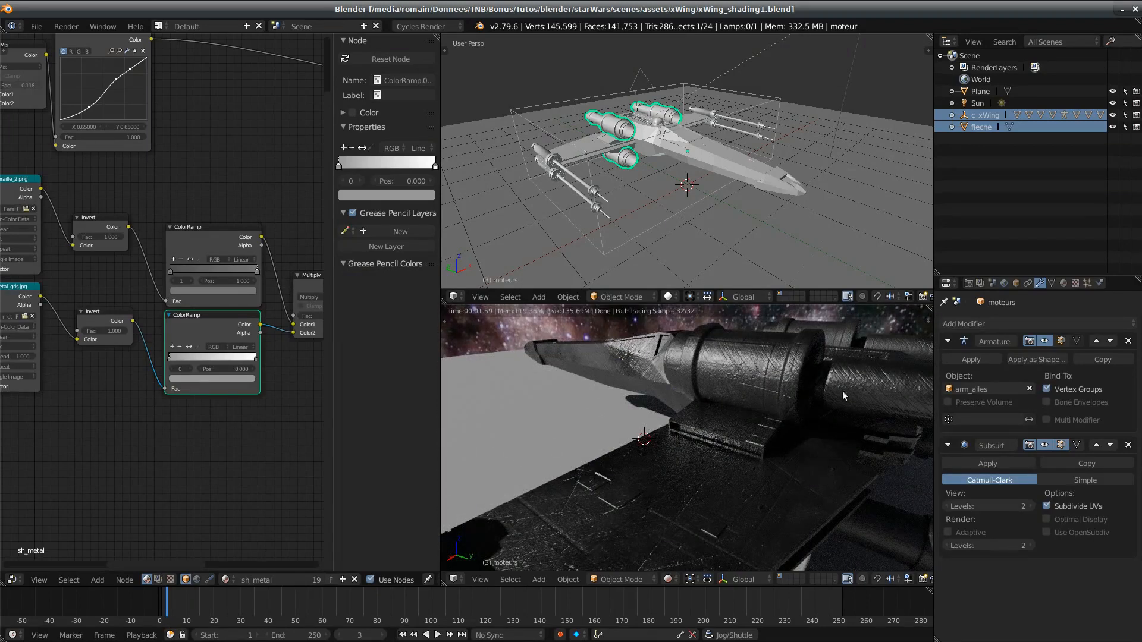
{"action": "middle_click_drag", "start_coordinate": [836, 461], "coordinate": [773, 467]}
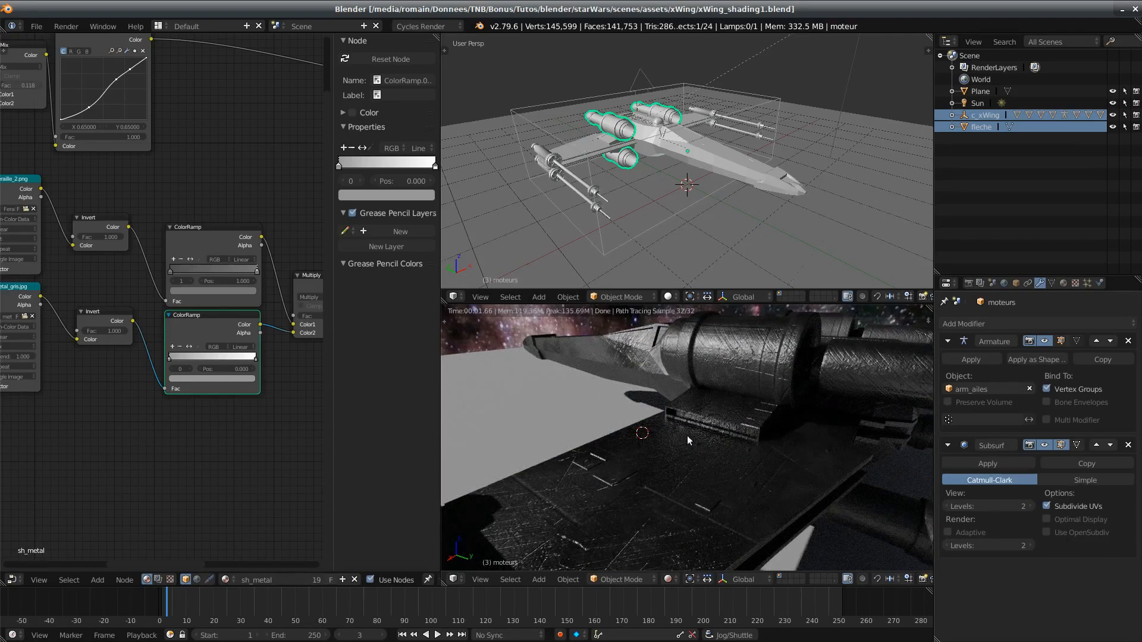
{"action": "middle_click_drag", "start_coordinate": [741, 477], "coordinate": [725, 468]}
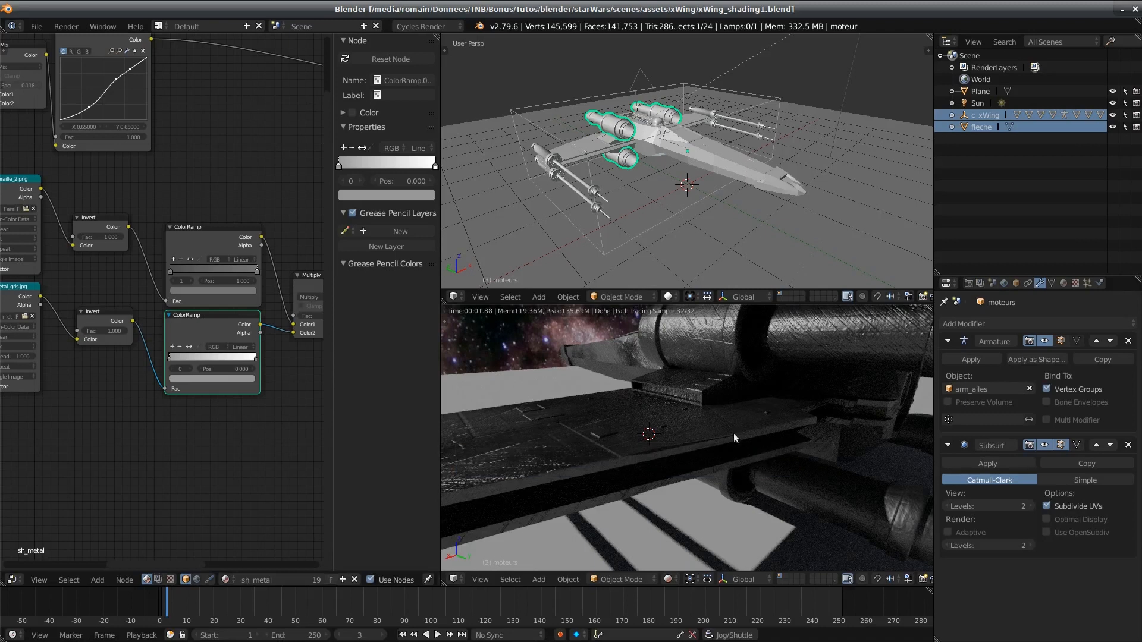
{"action": "middle_click_drag", "start_coordinate": [733, 433], "coordinate": [731, 435]}
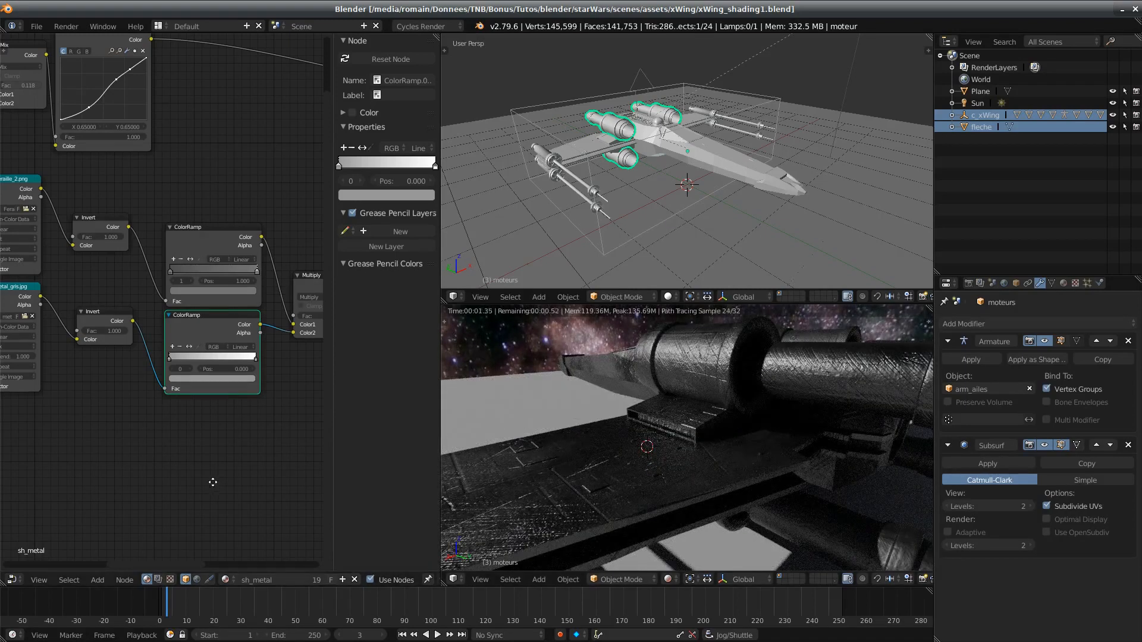
{"action": "middle_click_drag", "start_coordinate": [213, 482], "coordinate": [170, 518]}
{"action": "scroll", "coordinate": [238, 268], "scroll_direction": "down", "scroll_amount": 3}
{"action": "middle_click_drag", "start_coordinate": [239, 242], "coordinate": [36, 382]}
{"action": "scroll", "coordinate": [171, 324], "scroll_direction": "up", "scroll_amount": 1}
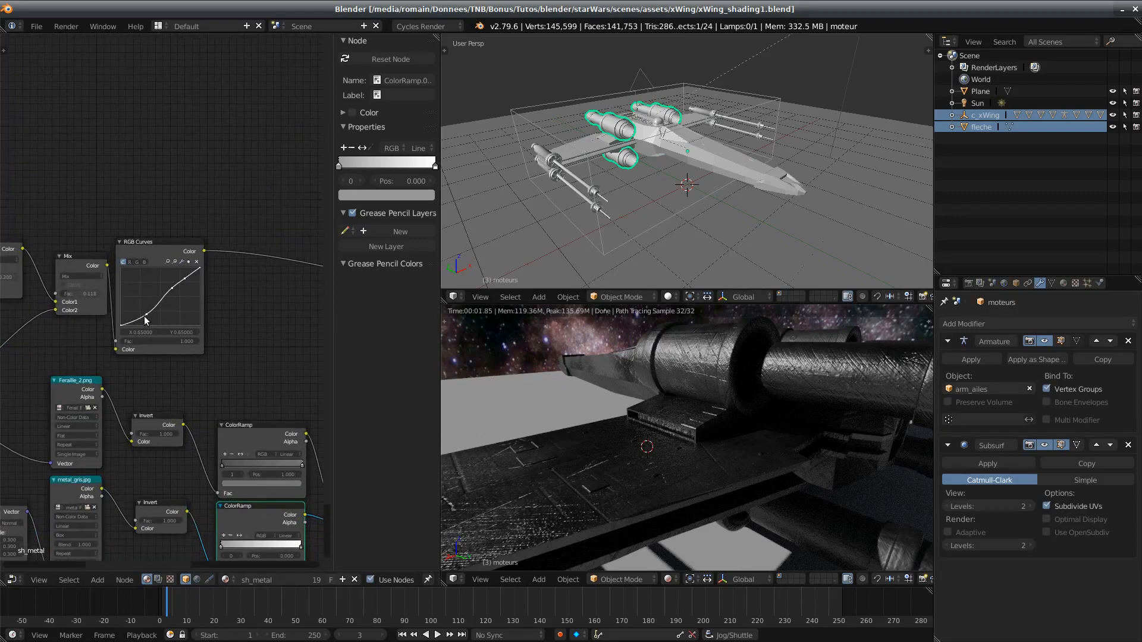
{"action": "left_click_drag", "start_coordinate": [145, 324], "coordinate": [156, 316]}
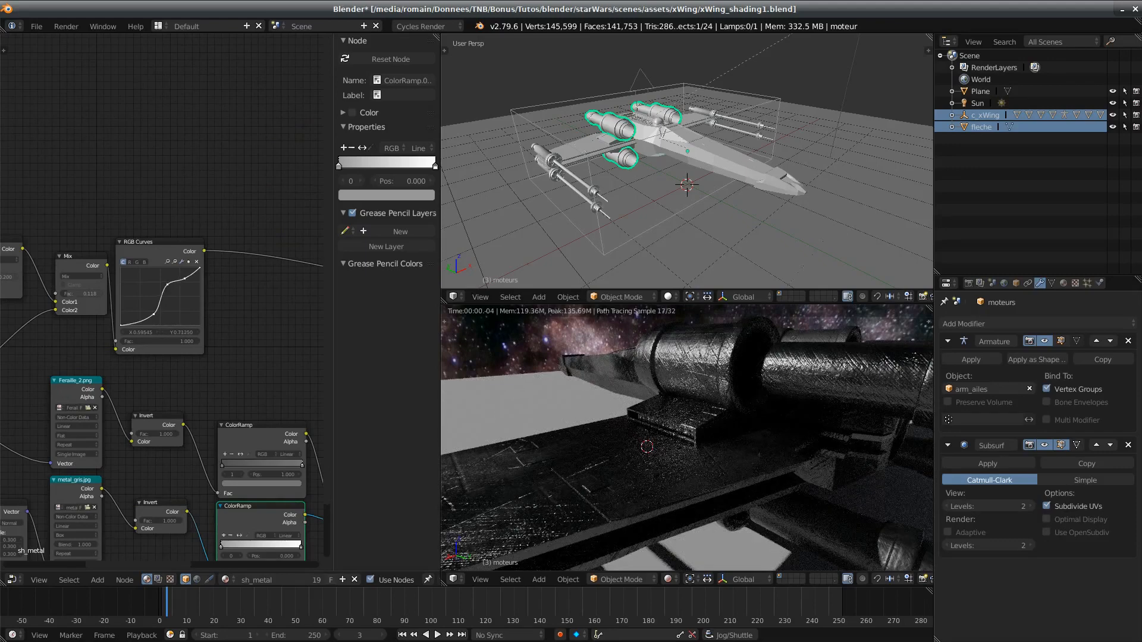
{"action": "left_click", "coordinate": [196, 262]}
{"action": "left_click_drag", "start_coordinate": [154, 314], "coordinate": [151, 311]}
{"action": "left_click_drag", "start_coordinate": [168, 284], "coordinate": [171, 282]}
{"action": "middle_click_drag", "start_coordinate": [622, 415], "coordinate": [712, 429]}
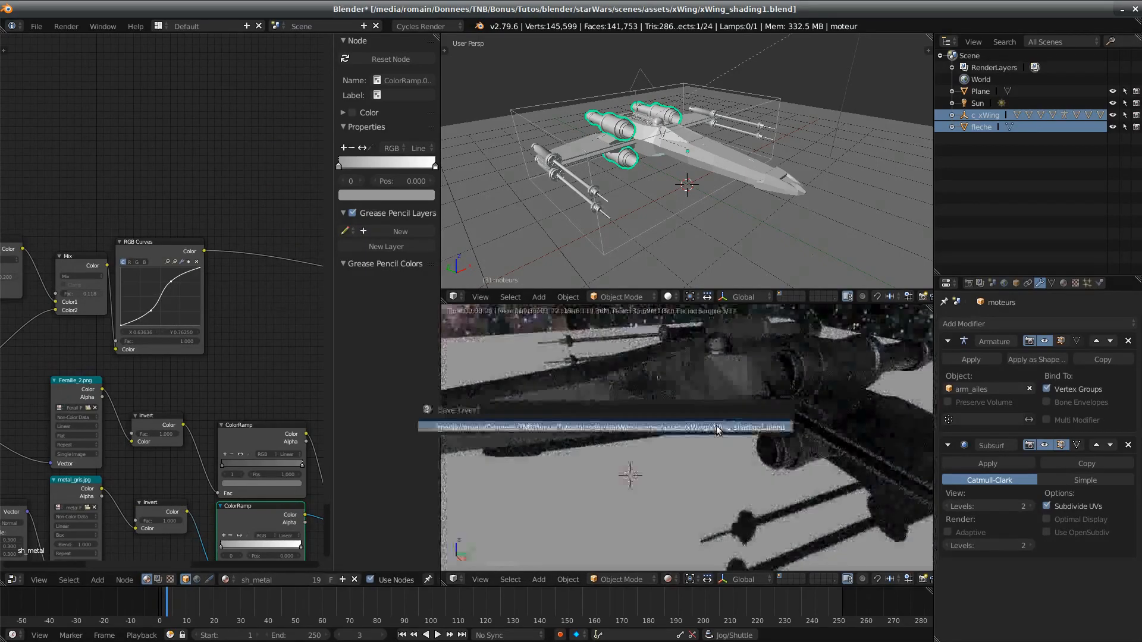
Step: Save over xWing_shading1.blend and check the worn metal up close on the rendered ship's engines and wing
{"action": "middle_click_drag", "start_coordinate": [683, 537], "coordinate": [712, 499]}
{"action": "key", "text": "ctrl+s"}
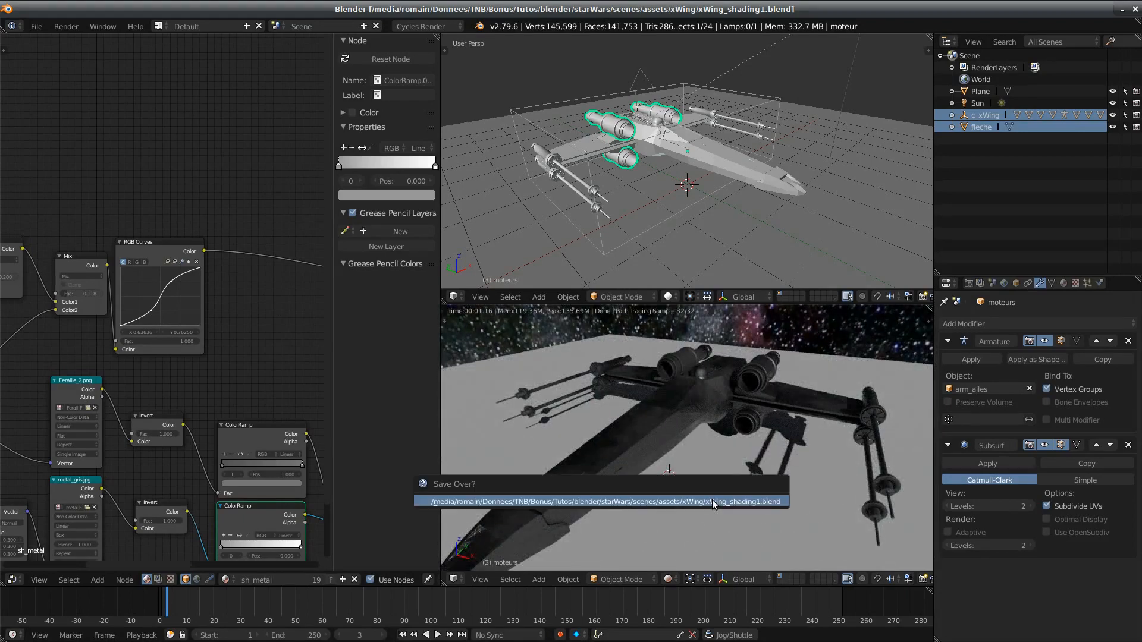
{"action": "left_click", "coordinate": [712, 500]}
{"action": "middle_click_drag", "start_coordinate": [655, 397], "coordinate": [580, 446]}
{"action": "scroll", "coordinate": [616, 440], "scroll_direction": "up", "scroll_amount": 3}
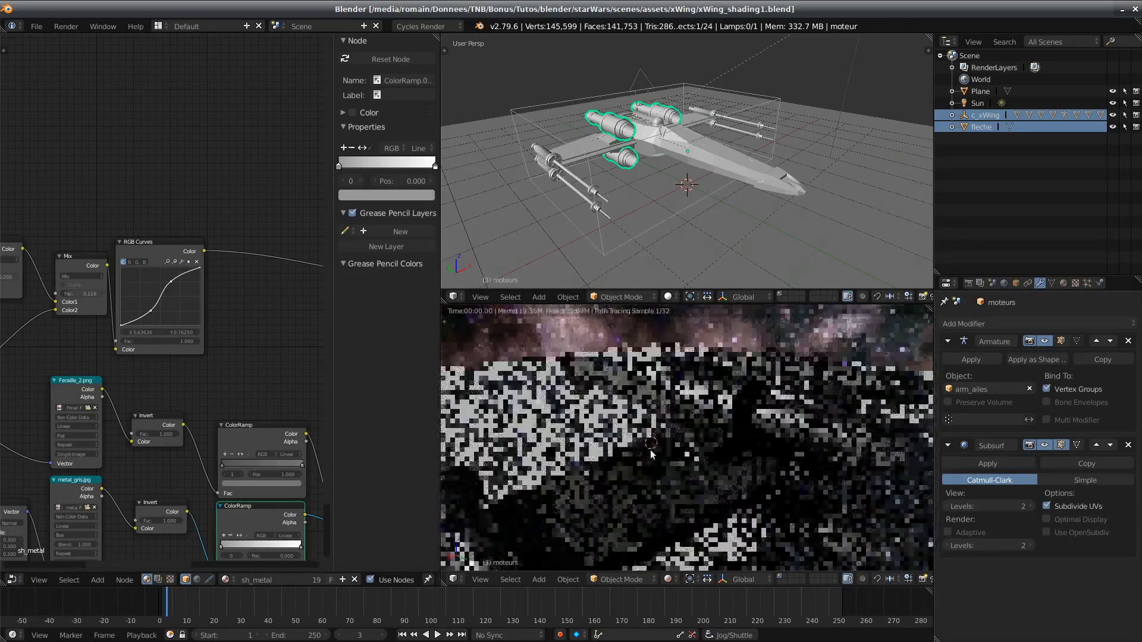
{"action": "scroll", "coordinate": [234, 405], "scroll_direction": "down", "scroll_amount": 2}
Step: Move the roughness group of noise textures, Mix nodes and RGB Curves closer to the main shader node, above the bump branch
{"action": "middle_click_drag", "start_coordinate": [224, 342], "coordinate": [271, 336]}
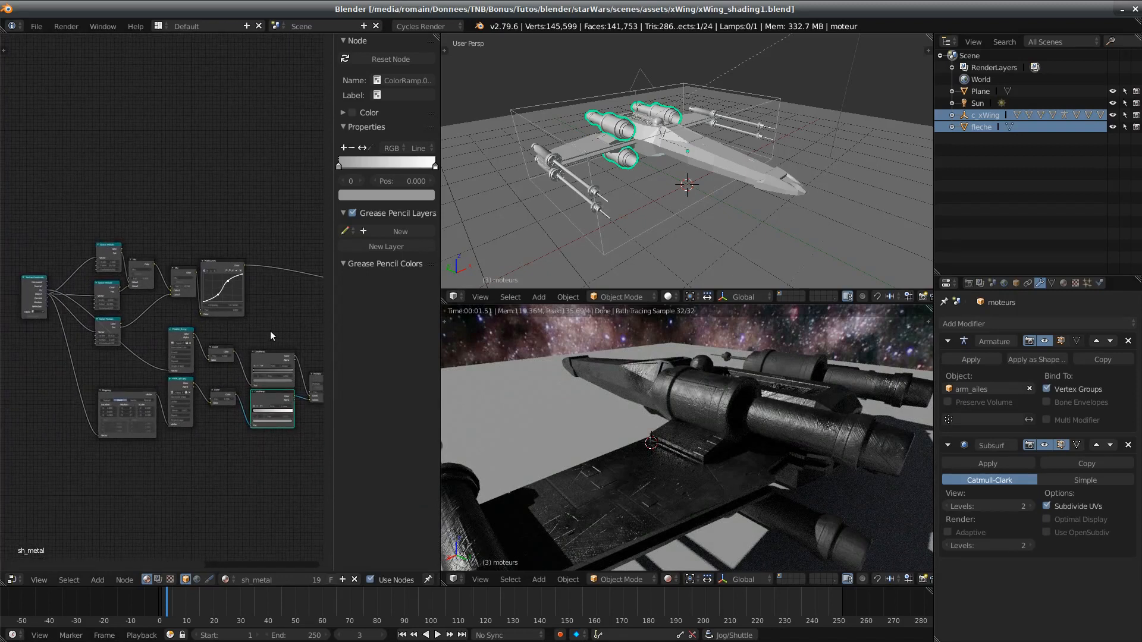
{"action": "left_click_drag", "start_coordinate": [261, 211], "coordinate": [107, 321]}
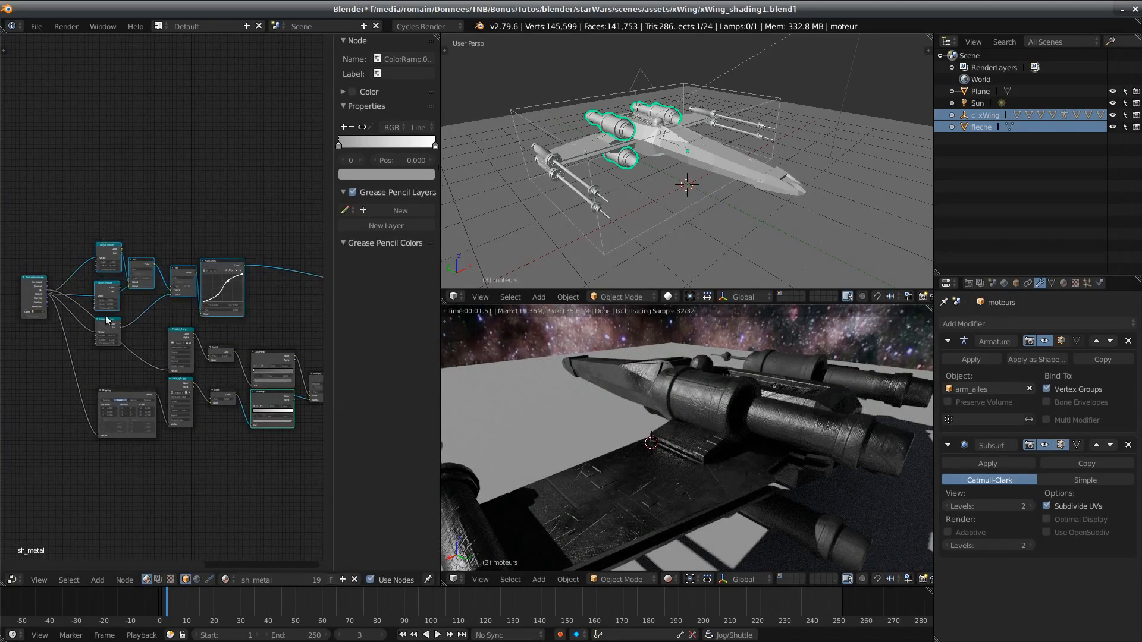
{"action": "scroll", "coordinate": [183, 347], "scroll_direction": "down", "scroll_amount": 2}
{"action": "middle_click_drag", "start_coordinate": [215, 367], "coordinate": [102, 372]}
{"action": "right_click", "coordinate": [120, 388], "text": "shift"}
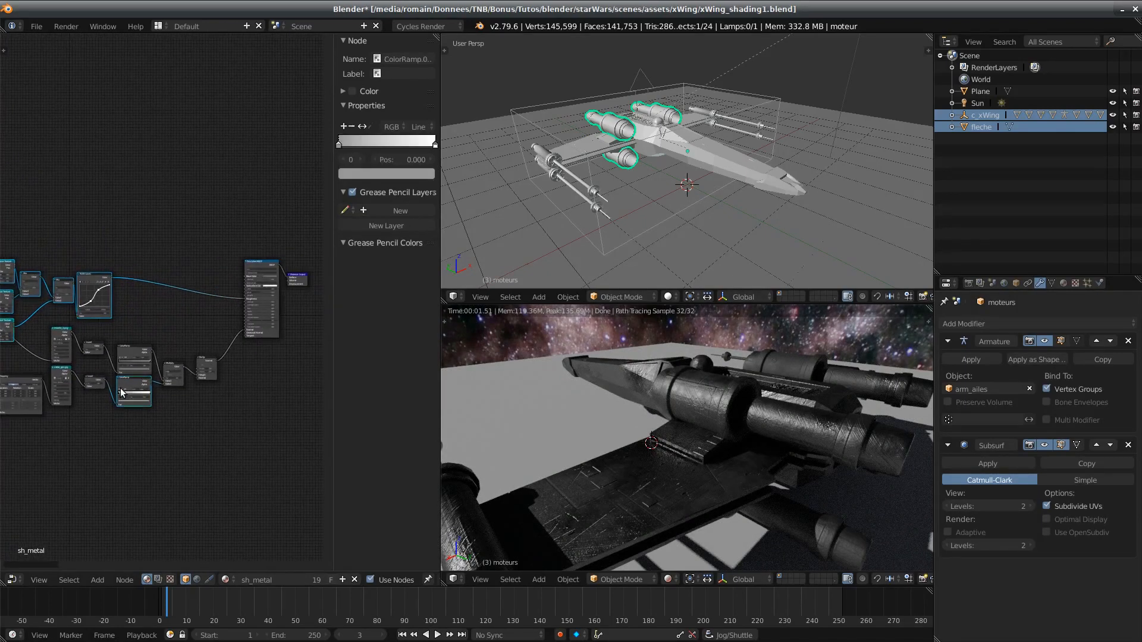
{"action": "key", "text": "g"}
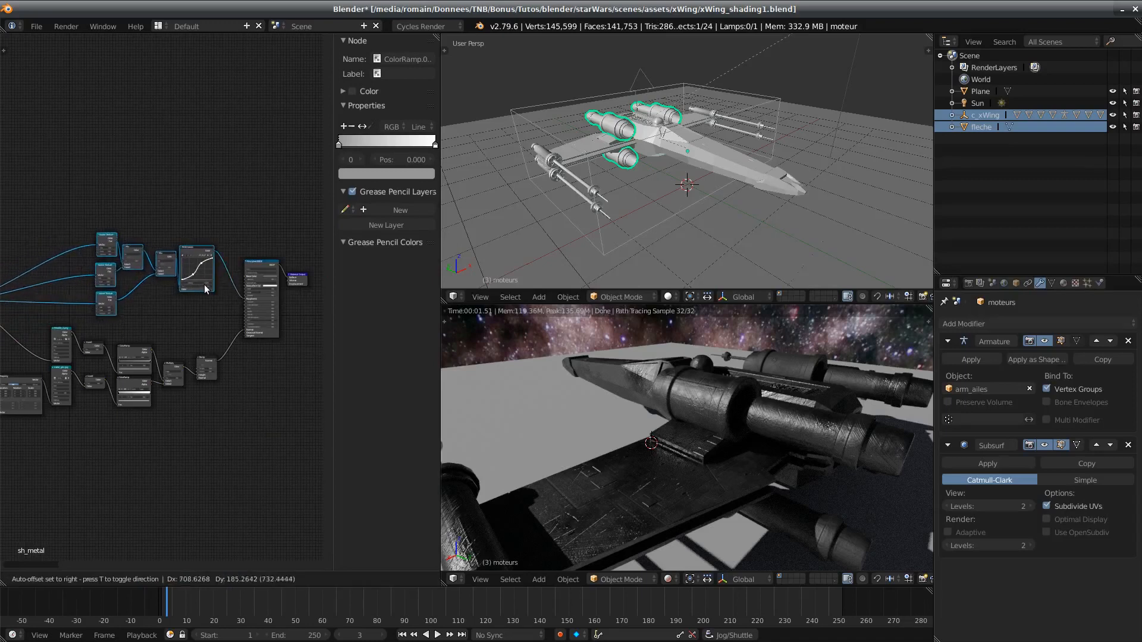
{"action": "left_click", "coordinate": [199, 281]}
Step: Move the bump branch, from the Mapping and image textures to the Bump node, closer to the shader node, and save the file
{"action": "middle_click_drag", "start_coordinate": [120, 435], "coordinate": [159, 423]}
{"action": "key", "text": "a"}
{"action": "key", "text": "b"}
{"action": "left_click_drag", "start_coordinate": [265, 428], "coordinate": [20, 336]}
{"action": "key", "text": "g"}
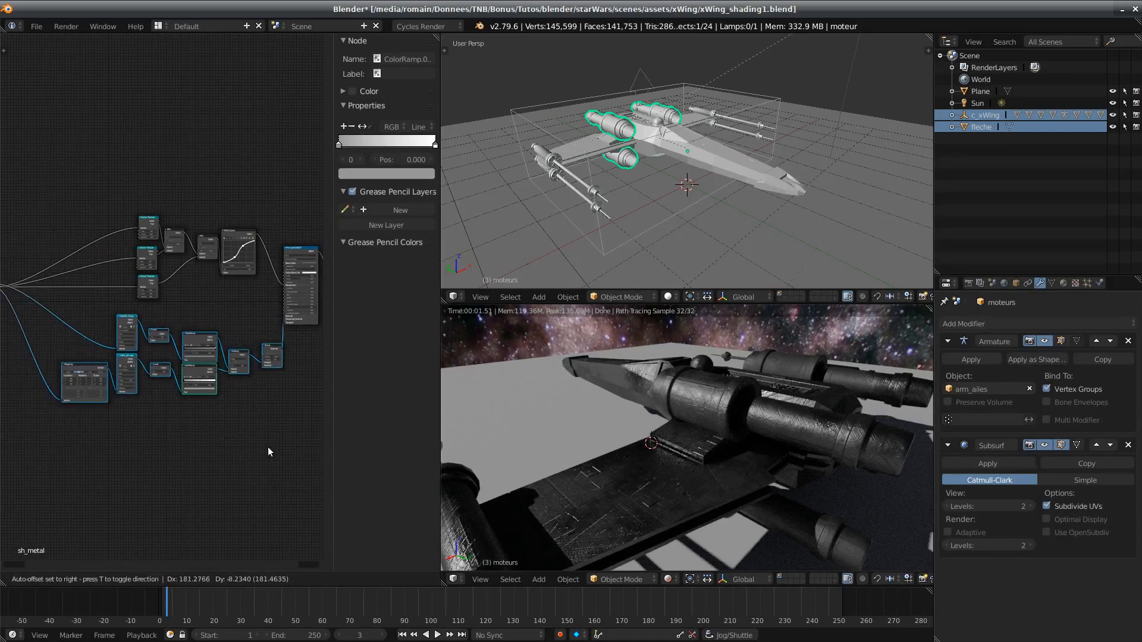
{"action": "left_click", "coordinate": [262, 441]}
{"action": "middle_click_drag", "start_coordinate": [262, 441], "coordinate": [301, 440]}
{"action": "key", "text": "ctrl+s"}
{"action": "left_click", "coordinate": [153, 440]}
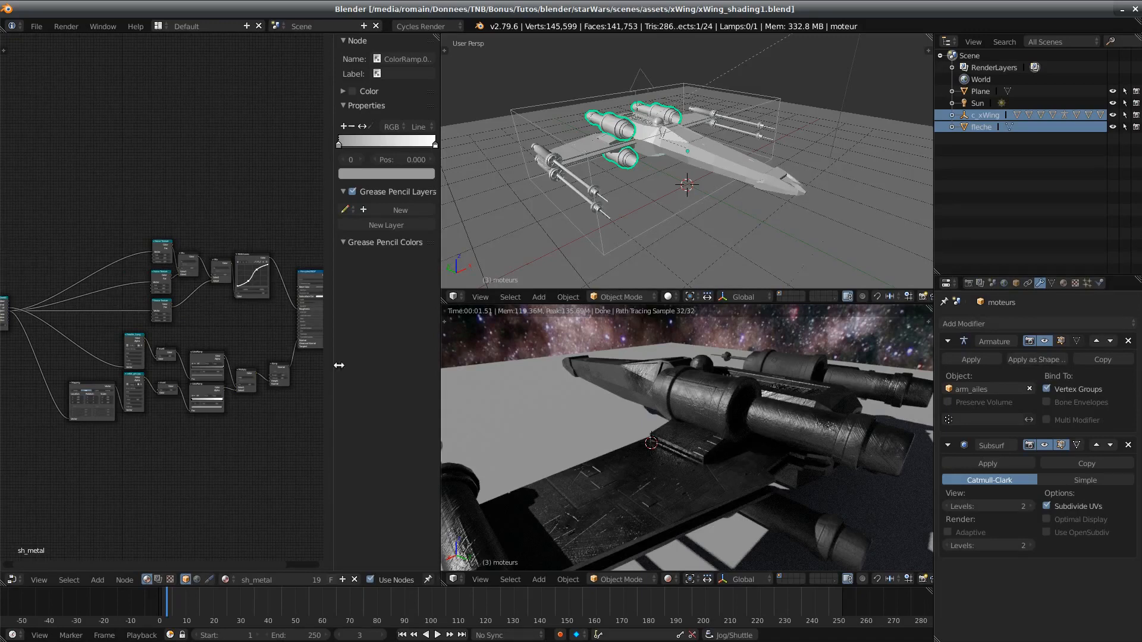
Step: Widen the node editor area slightly so more of the sh_metal node tree fits, and view the rendered ship from another angle
{"action": "mouse_move", "coordinate": [336, 364]}
{"action": "left_mouse_down"}
{"action": "mouse_move", "coordinate": [372, 369]}
{"action": "mouse_move", "coordinate": [341, 367]}
{"action": "left_mouse_up"}
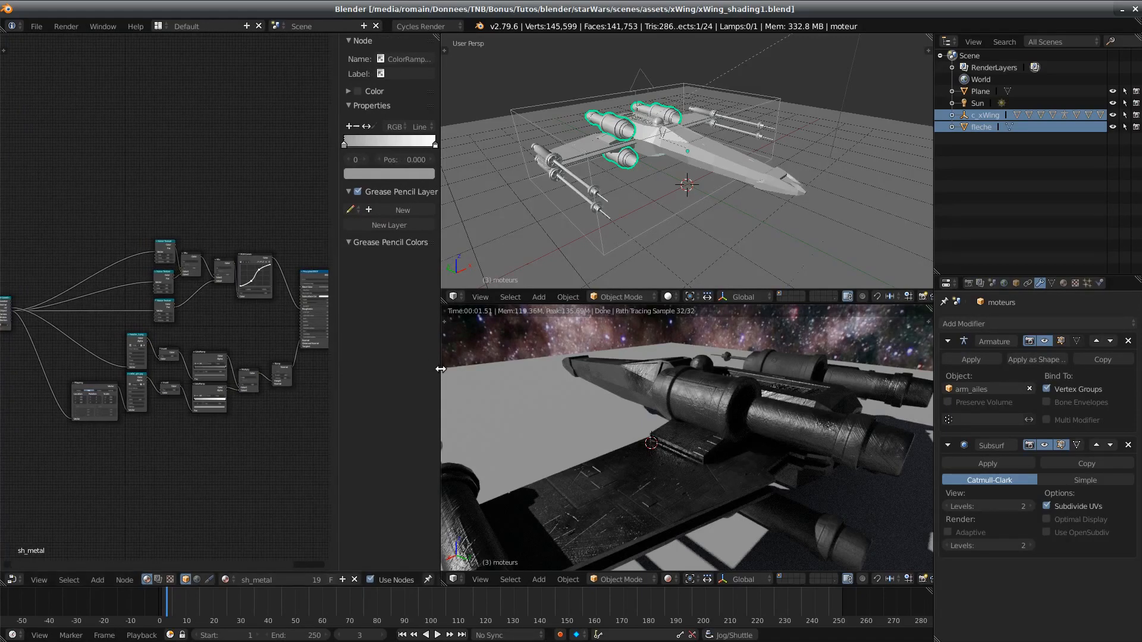
{"action": "left_click_drag", "start_coordinate": [438, 366], "coordinate": [466, 369]}
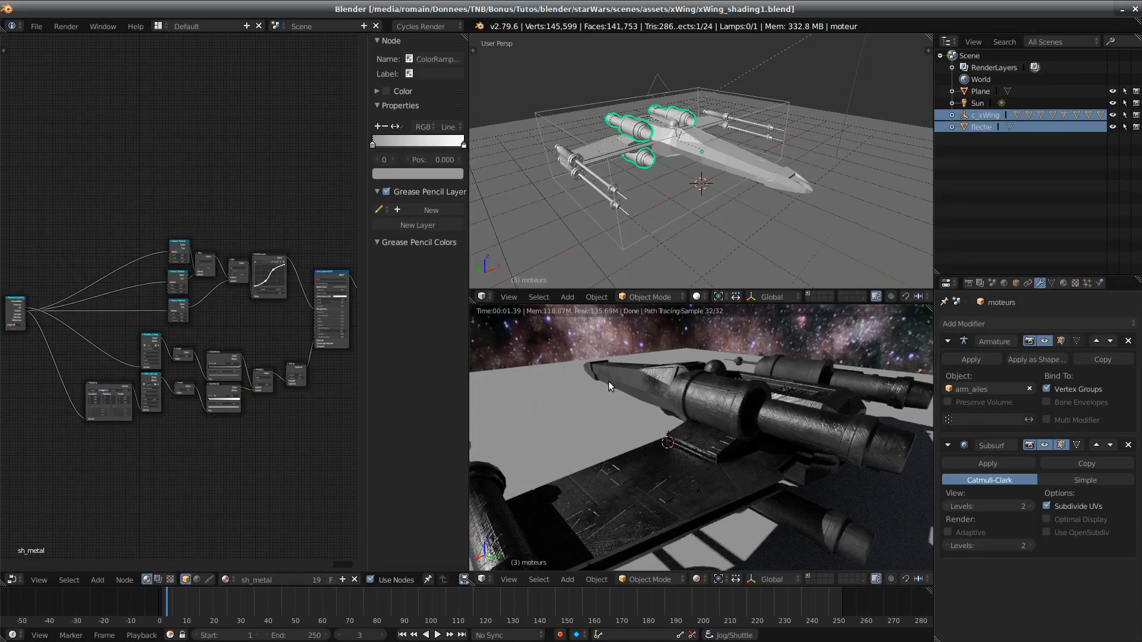
{"action": "mouse_move", "coordinate": [690, 405]}
{"action": "middle_mouse_down"}
{"action": "mouse_move", "coordinate": [674, 431]}
{"action": "mouse_move", "coordinate": [669, 523]}
{"action": "middle_mouse_up"}
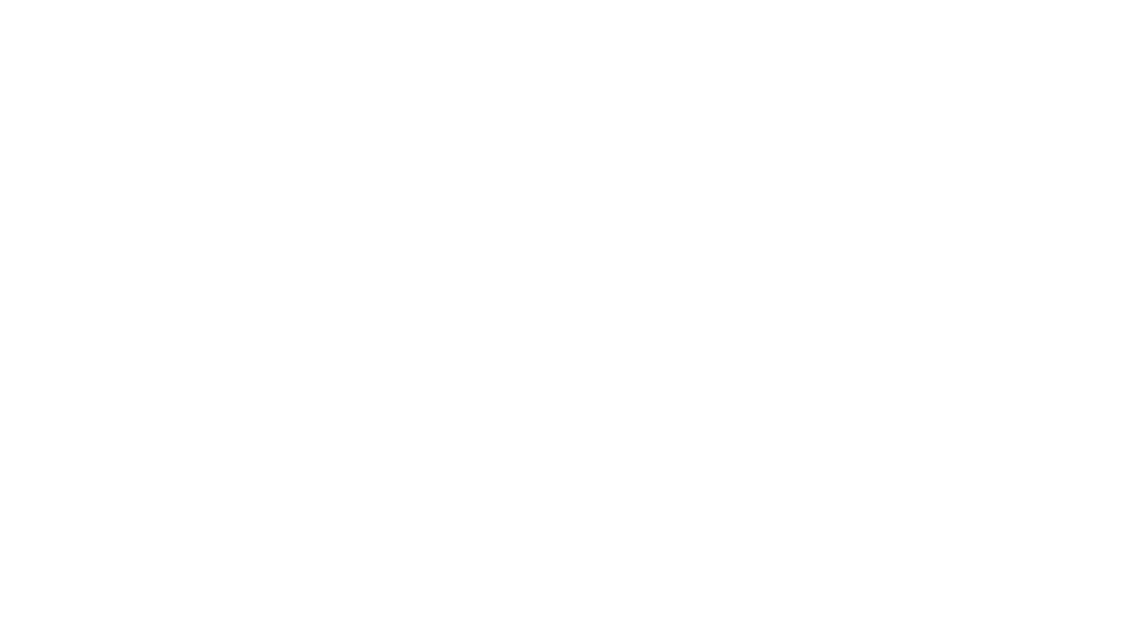